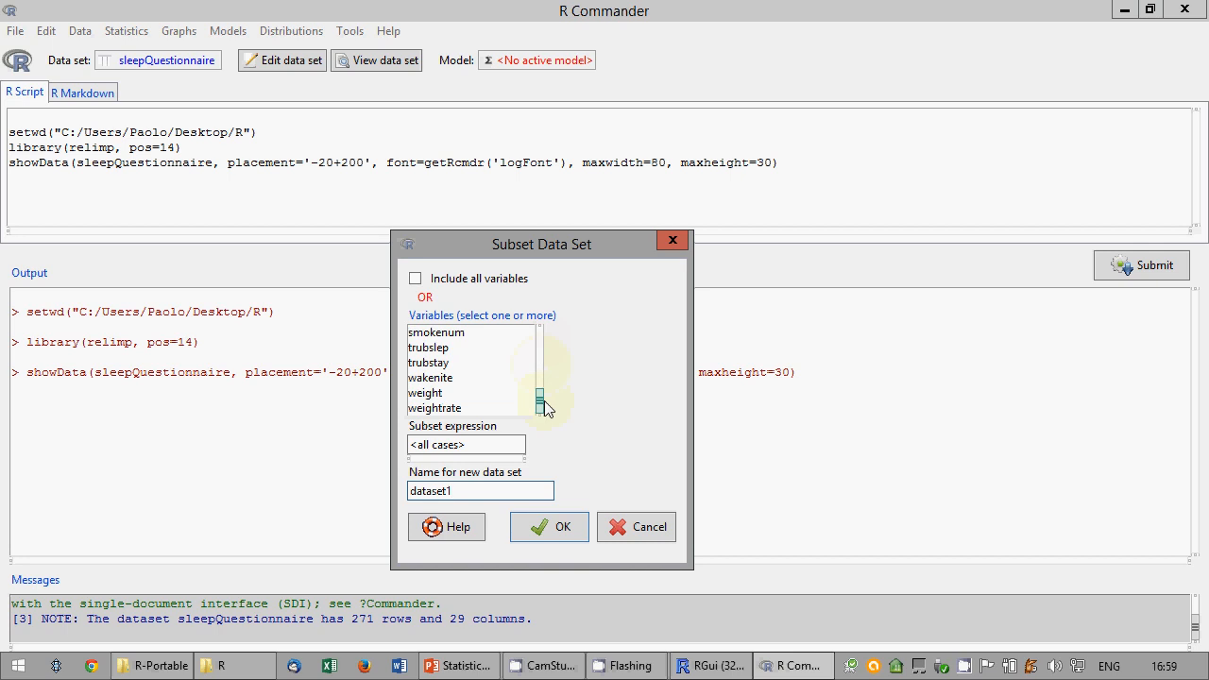
Create the subset dataset1 from sleepQuestionnaire with all variables included and the subset expression sex=="male".
{"action": "left_click", "coordinate": [416, 279]}
{"action": "triple_click", "coordinate": [462, 446]}
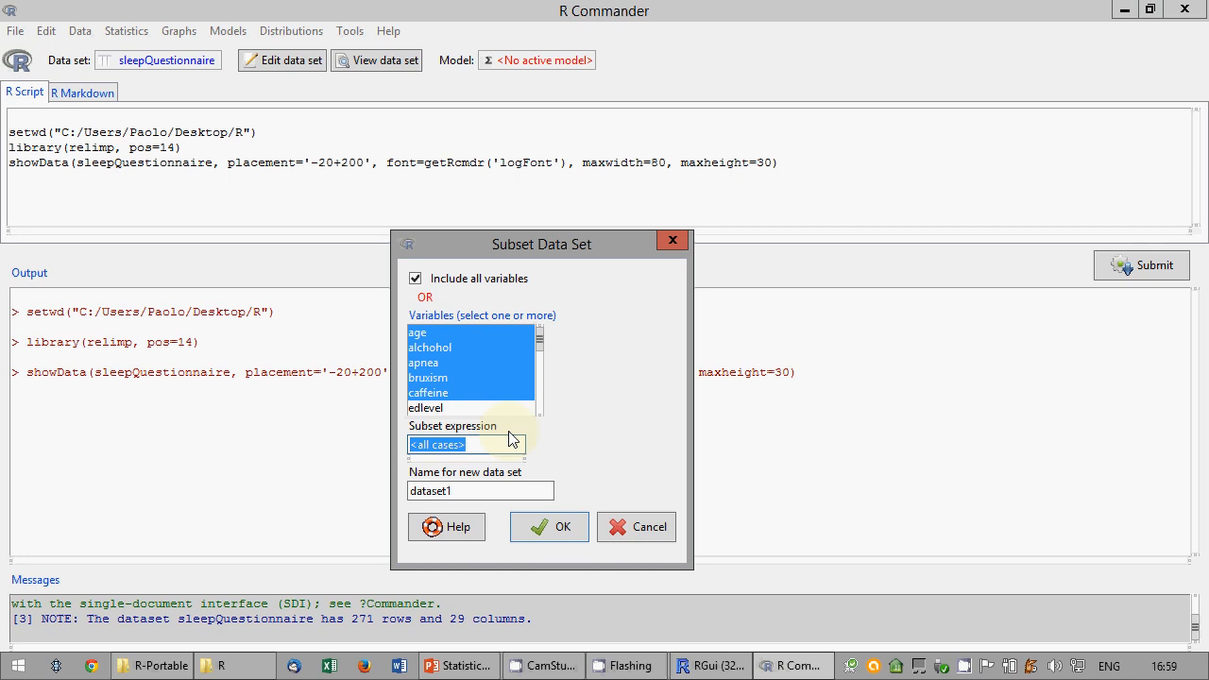
{"action": "type", "text": "sex==\"male\""}
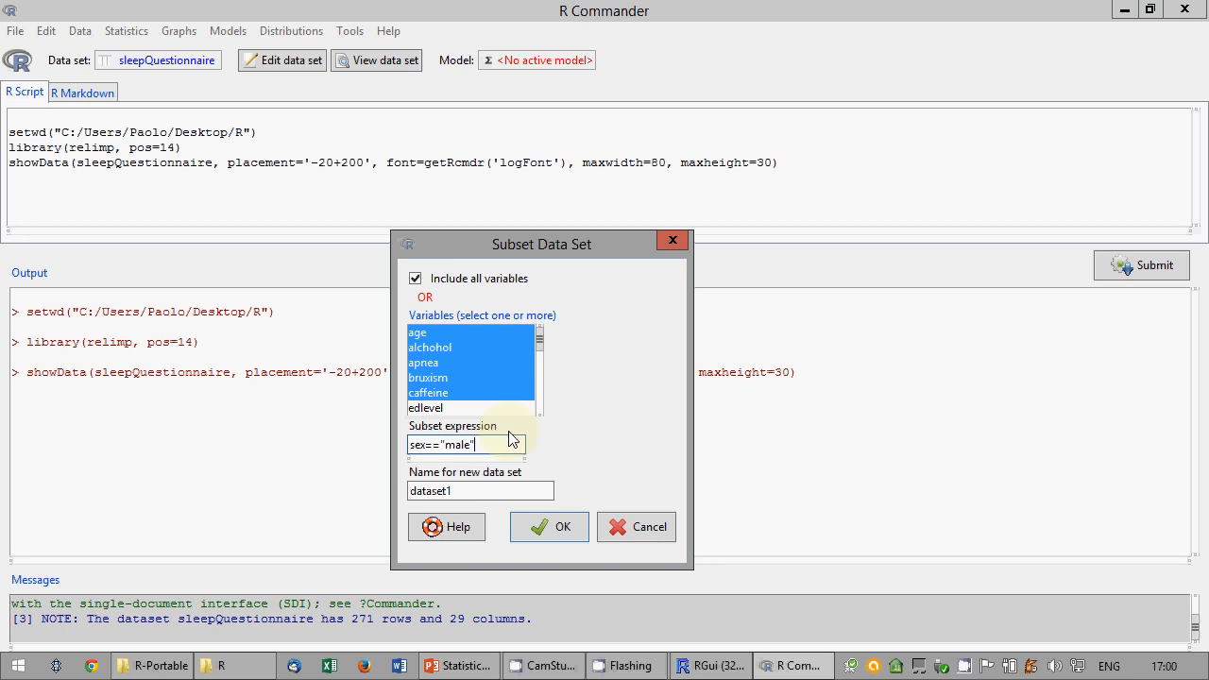
{"action": "left_click_drag", "start_coordinate": [478, 446], "coordinate": [440, 447]}
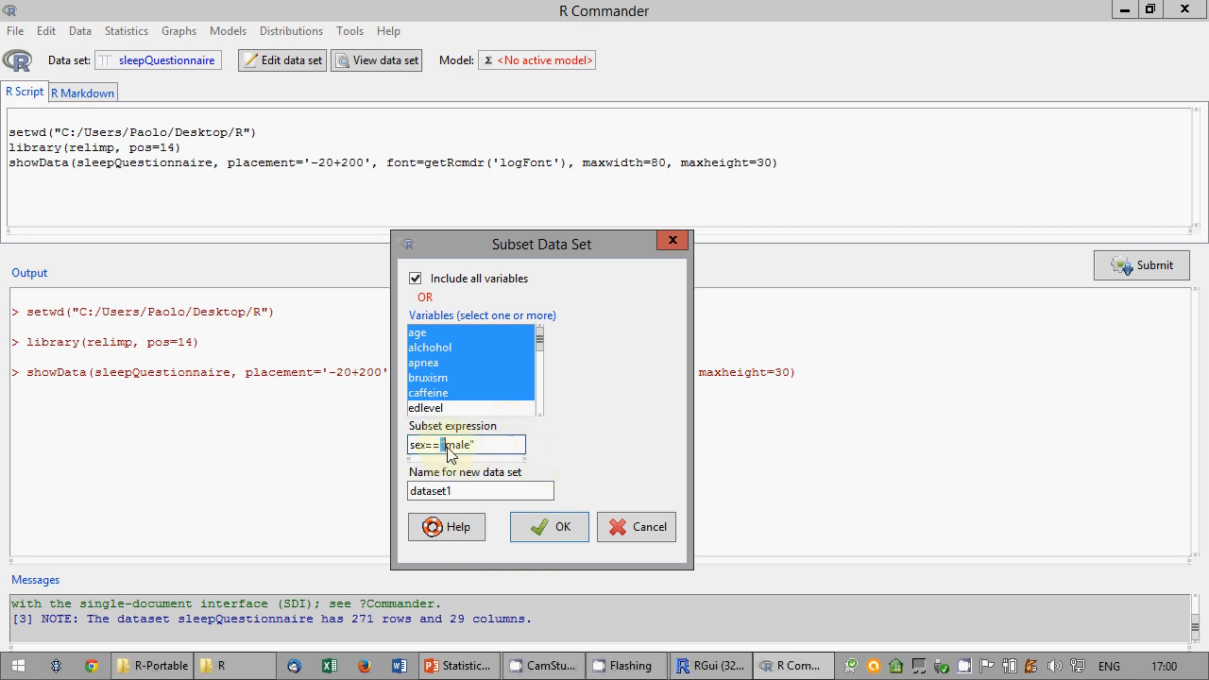
{"action": "type", "text": "\""}
{"action": "left_click", "coordinate": [561, 533]}
Examine the row and column counts reported for dataset1 in the messages.
{"action": "left_click_drag", "start_coordinate": [149, 619], "coordinate": [297, 630]}
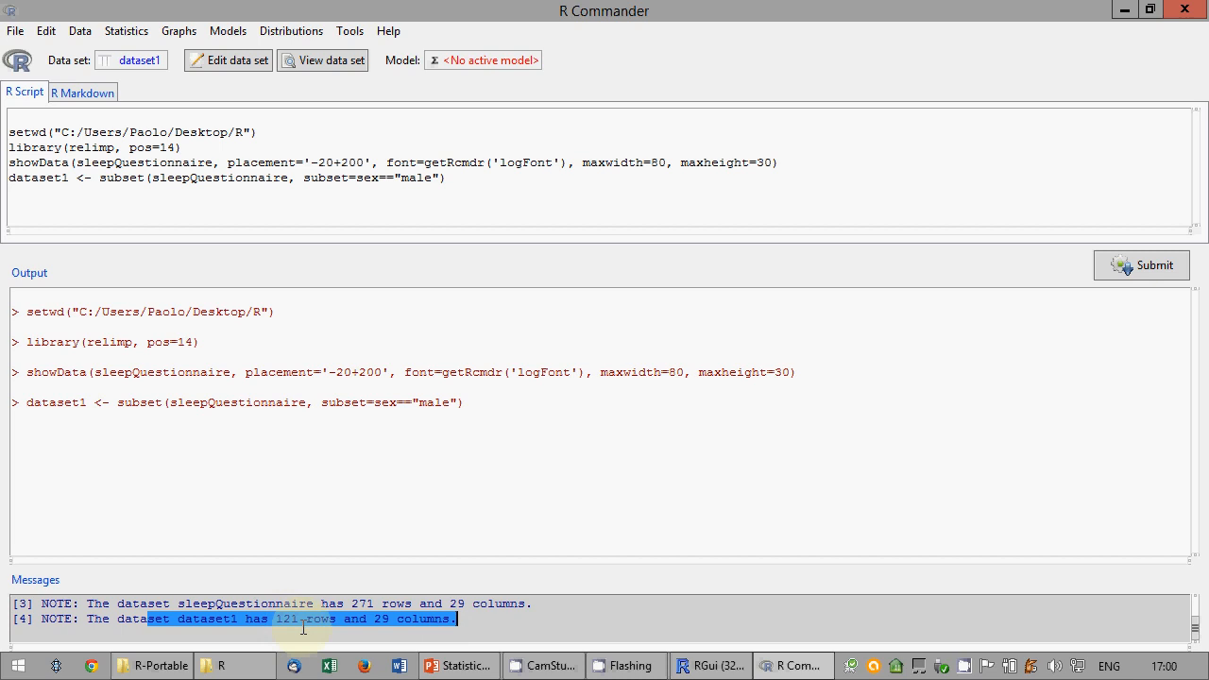
{"action": "left_click", "coordinate": [318, 620]}
{"action": "double_click", "coordinate": [321, 620]}
{"action": "left_click", "coordinate": [374, 620]}
{"action": "left_click_drag", "start_coordinate": [379, 624], "coordinate": [427, 619]}
{"action": "left_click", "coordinate": [427, 618]}
{"action": "double_click", "coordinate": [426, 618]}
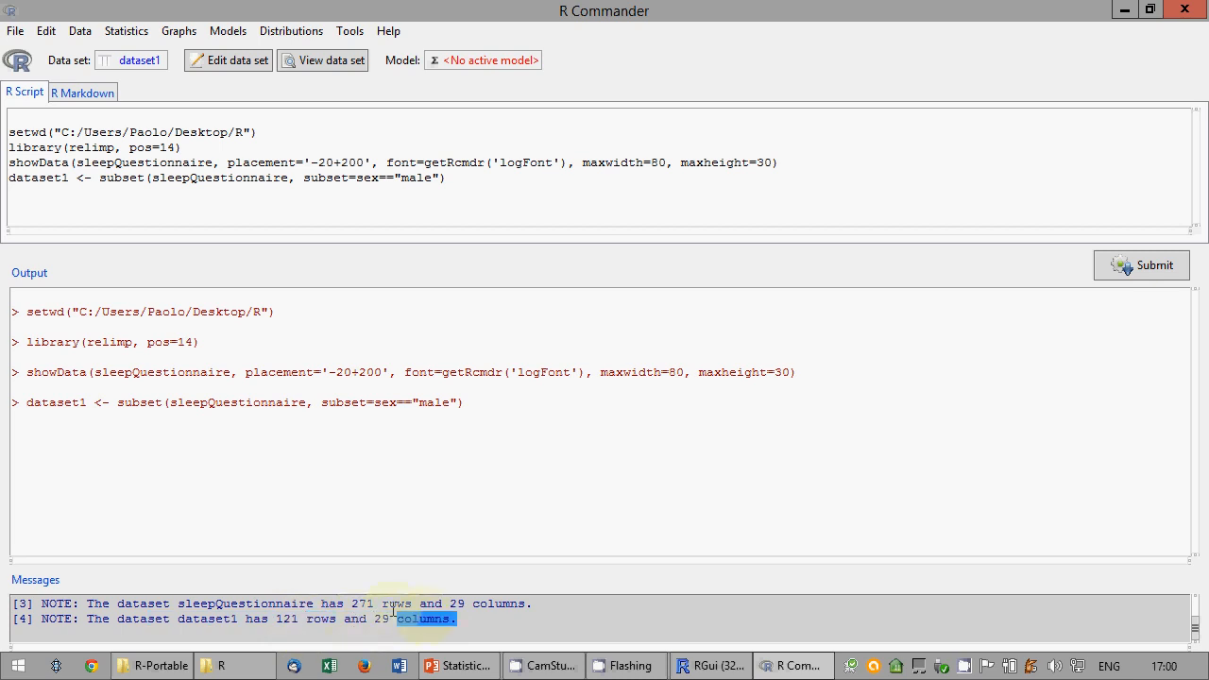
{"action": "left_click", "coordinate": [327, 619]}
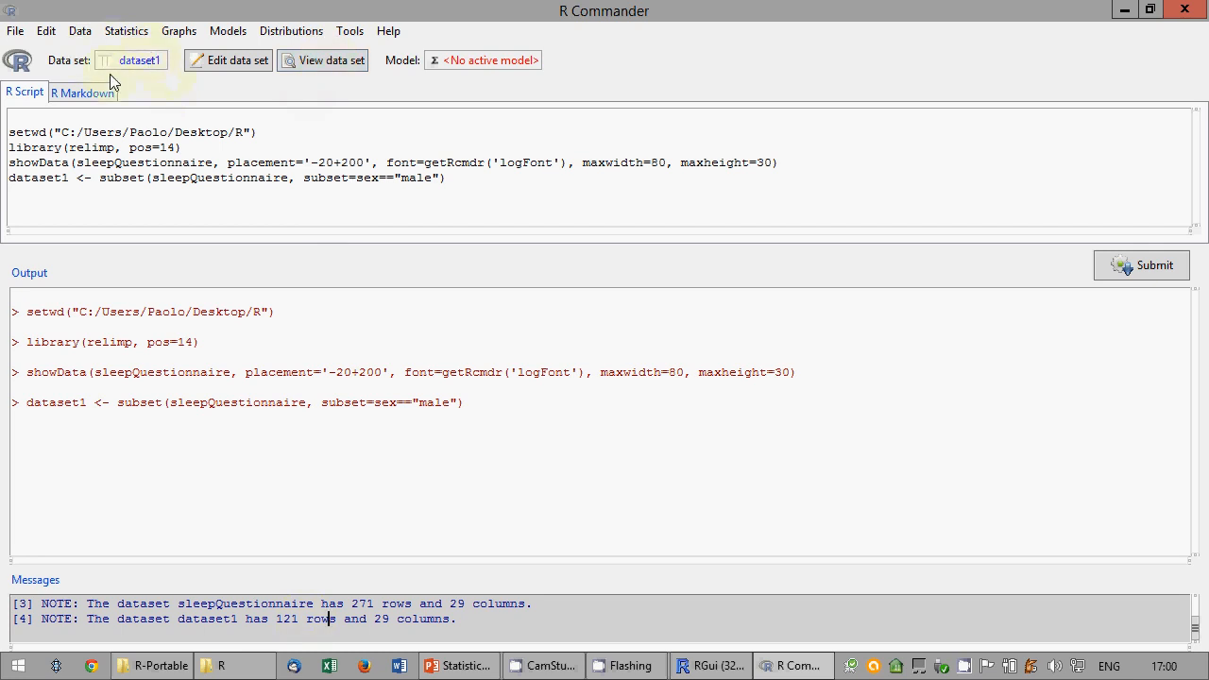
View the contents of dataset1 to check the sex column, and close the data viewer.
{"action": "left_click", "coordinate": [326, 60]}
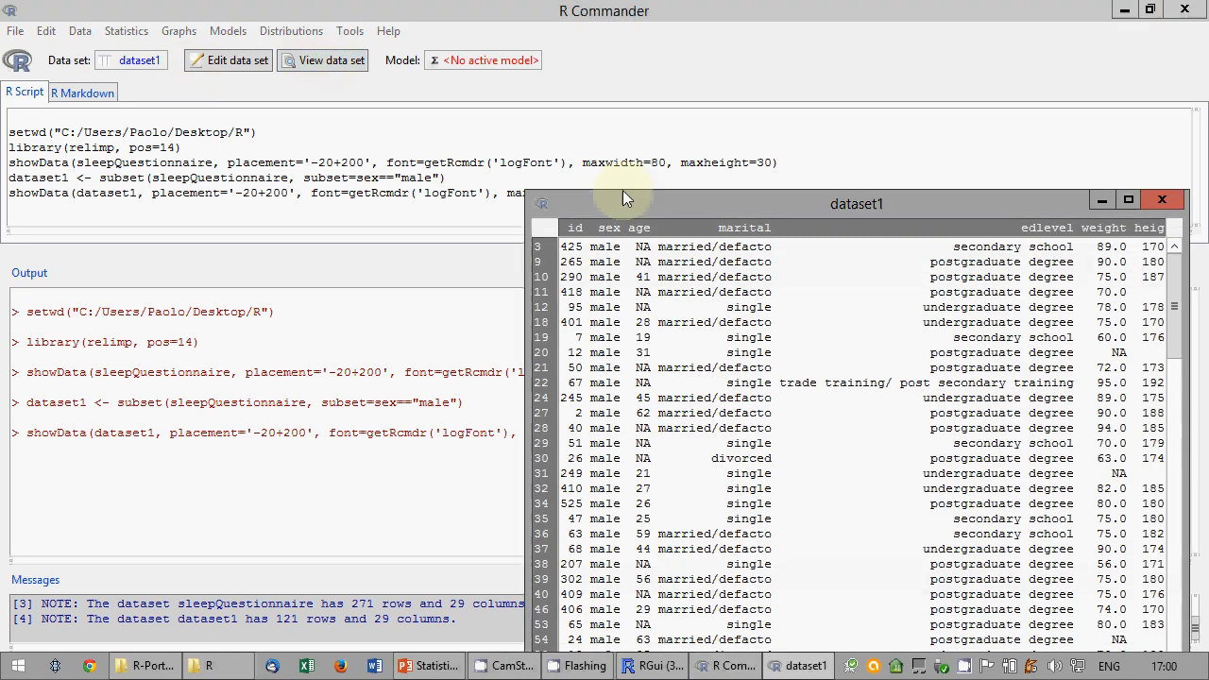
{"action": "left_click_drag", "start_coordinate": [635, 202], "coordinate": [460, 87]}
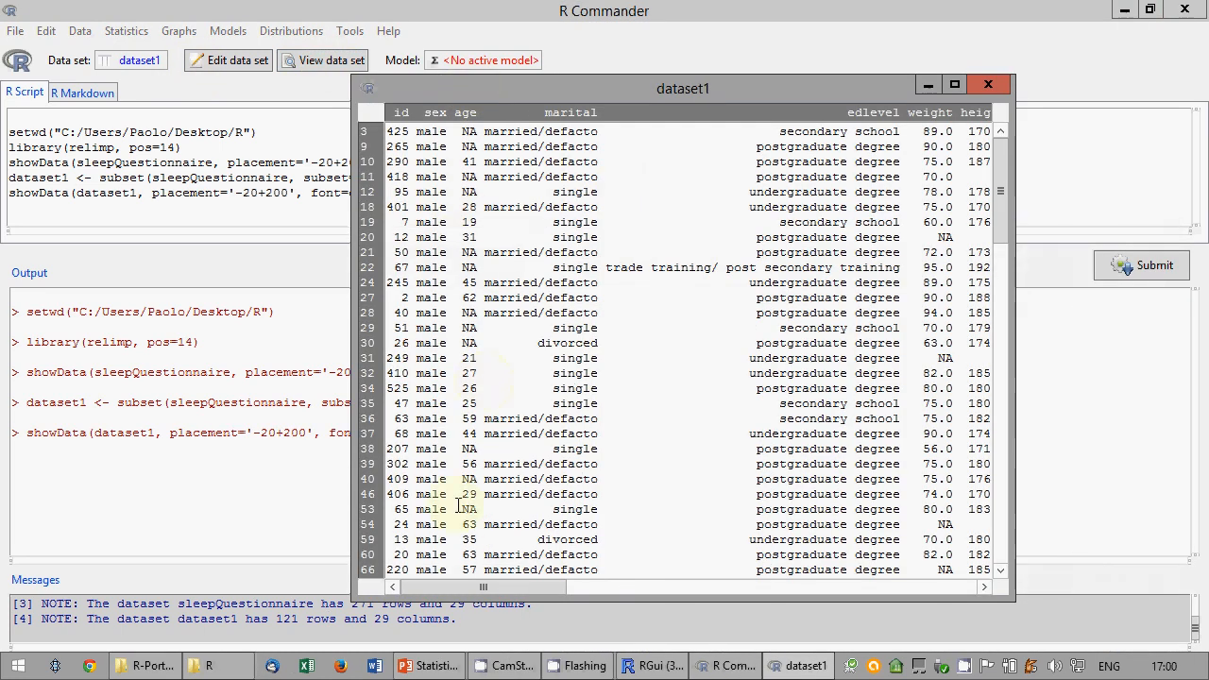
{"action": "left_click_drag", "start_coordinate": [1001, 219], "coordinate": [1005, 105]}
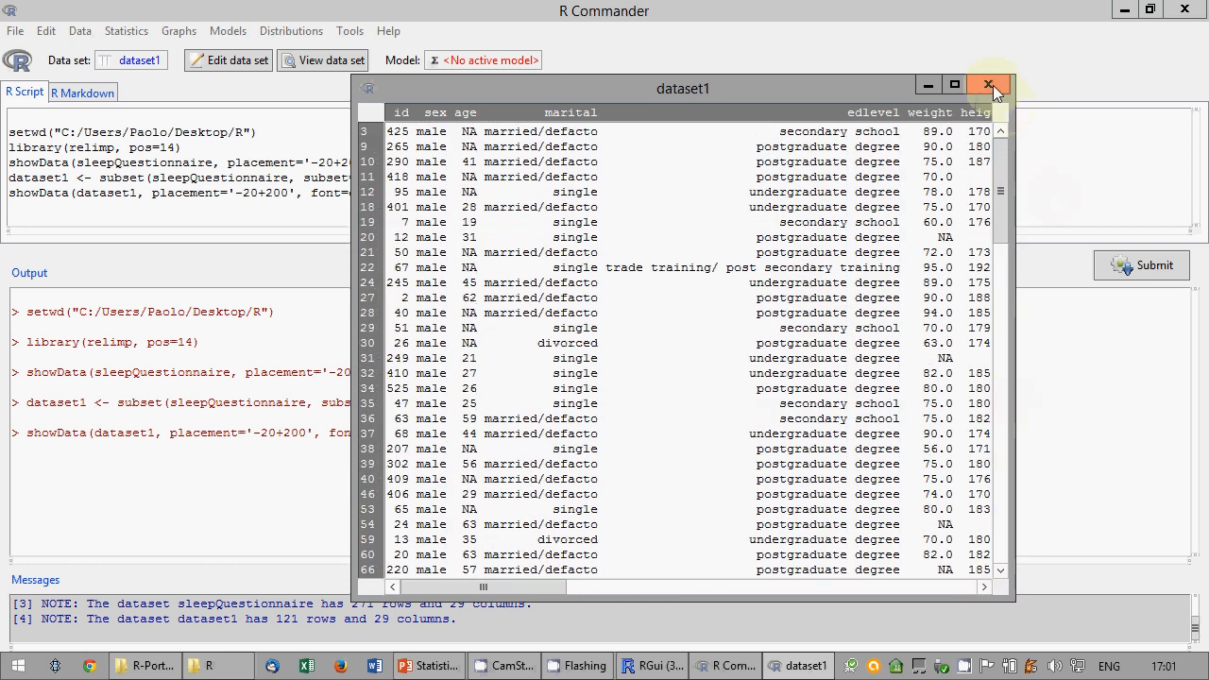
{"action": "left_click", "coordinate": [988, 85]}
Make sleepQuestionnaire the active data set in place of dataset1.
{"action": "left_click", "coordinate": [141, 60]}
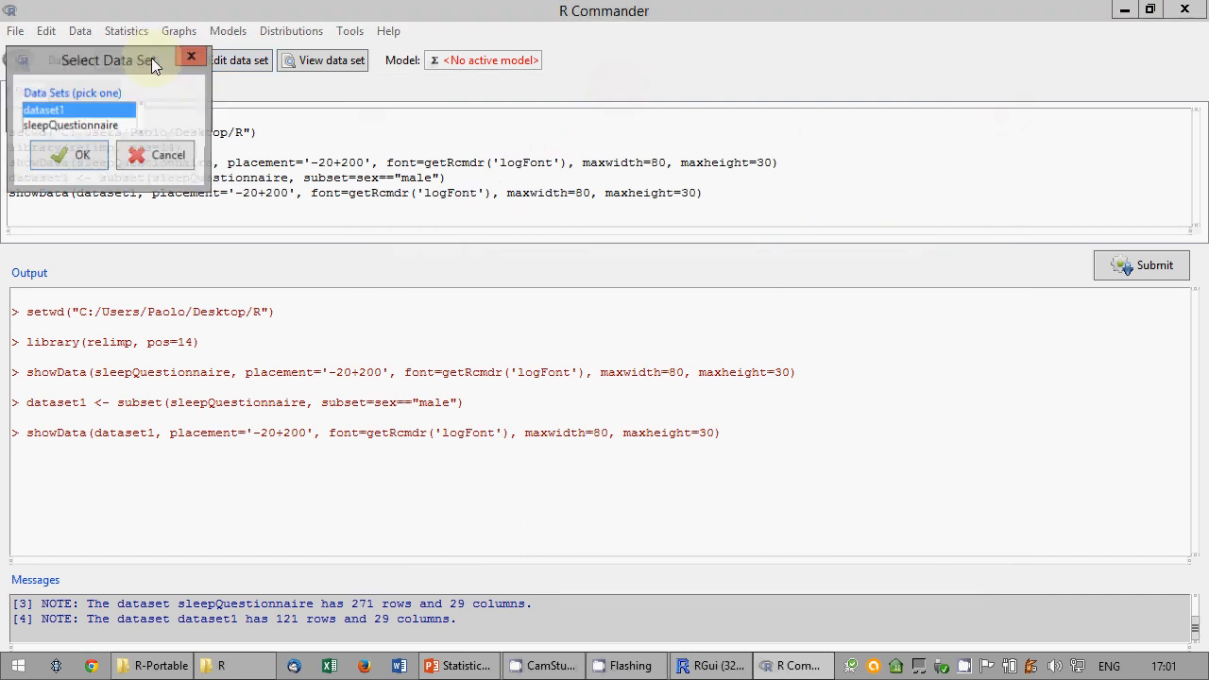
{"action": "left_click", "coordinate": [71, 125]}
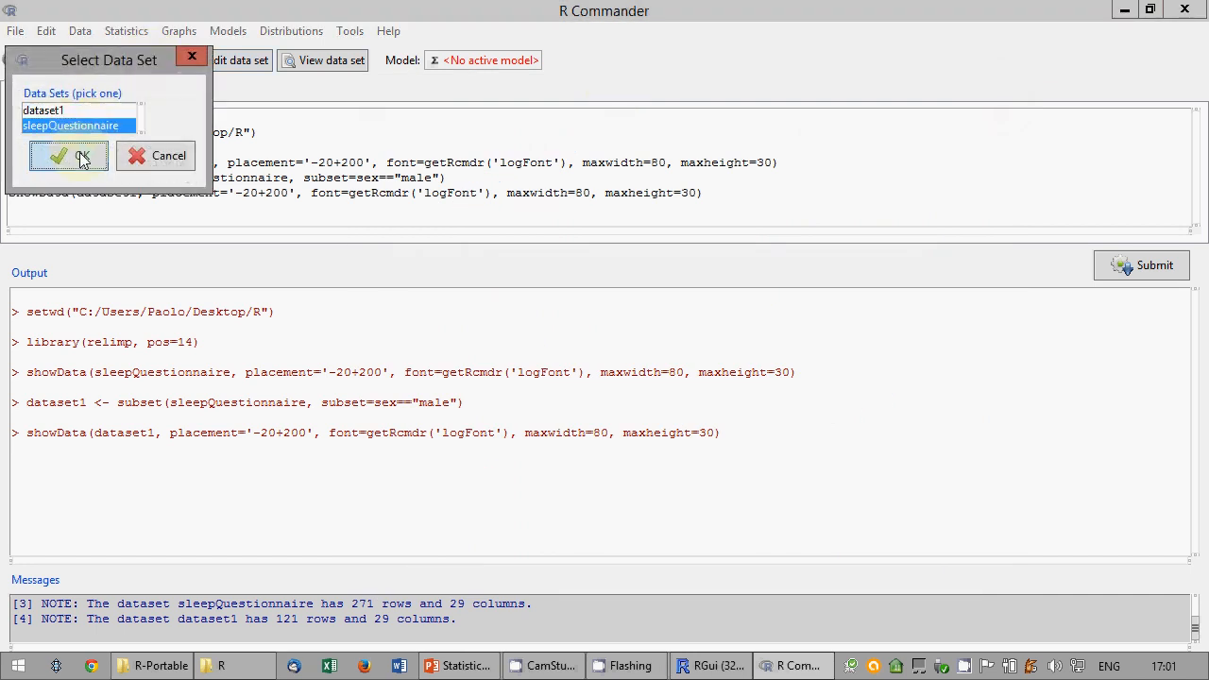
{"action": "left_click", "coordinate": [83, 156]}
Set up a subset of the active data set named dataset2 with all variables and the subset expression age>25.
{"action": "left_click", "coordinate": [125, 31]}
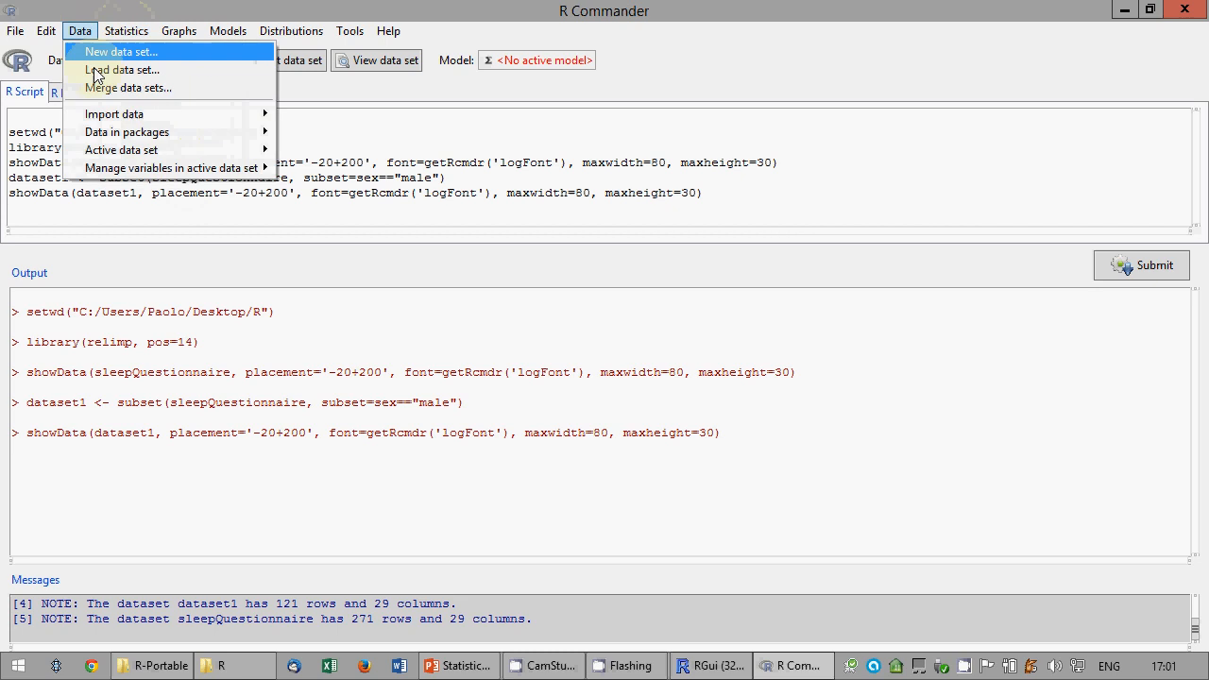
{"action": "mouse_move", "coordinate": [189, 150]}
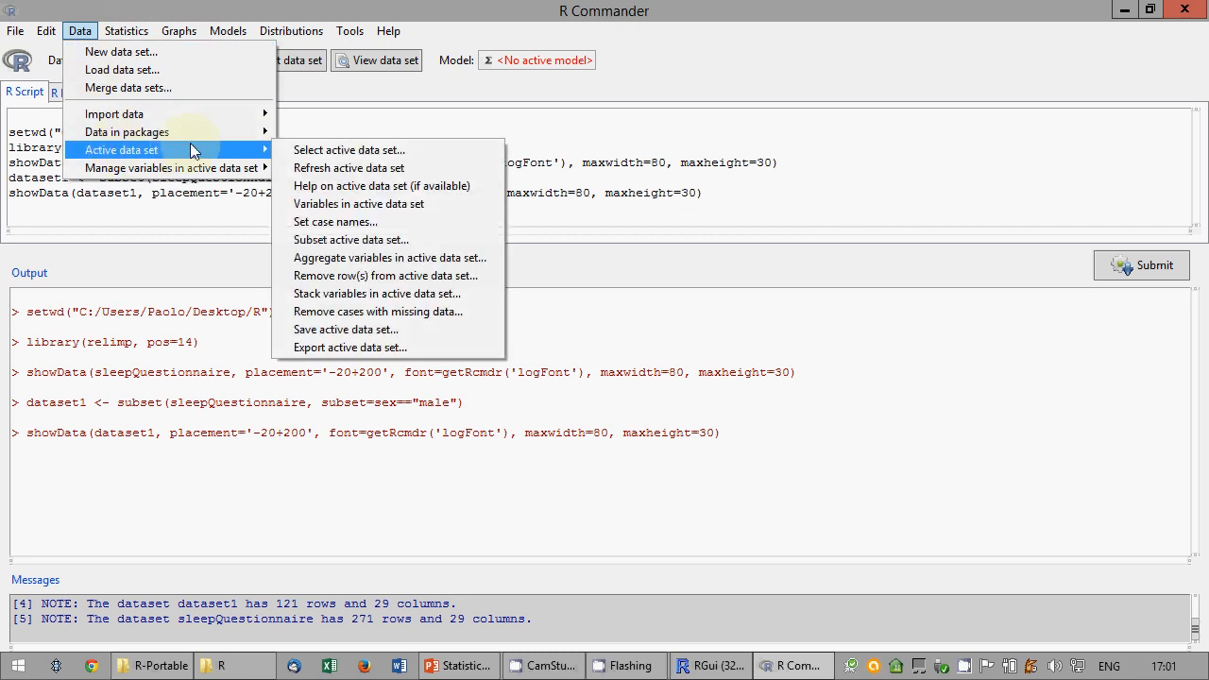
{"action": "left_click", "coordinate": [351, 239]}
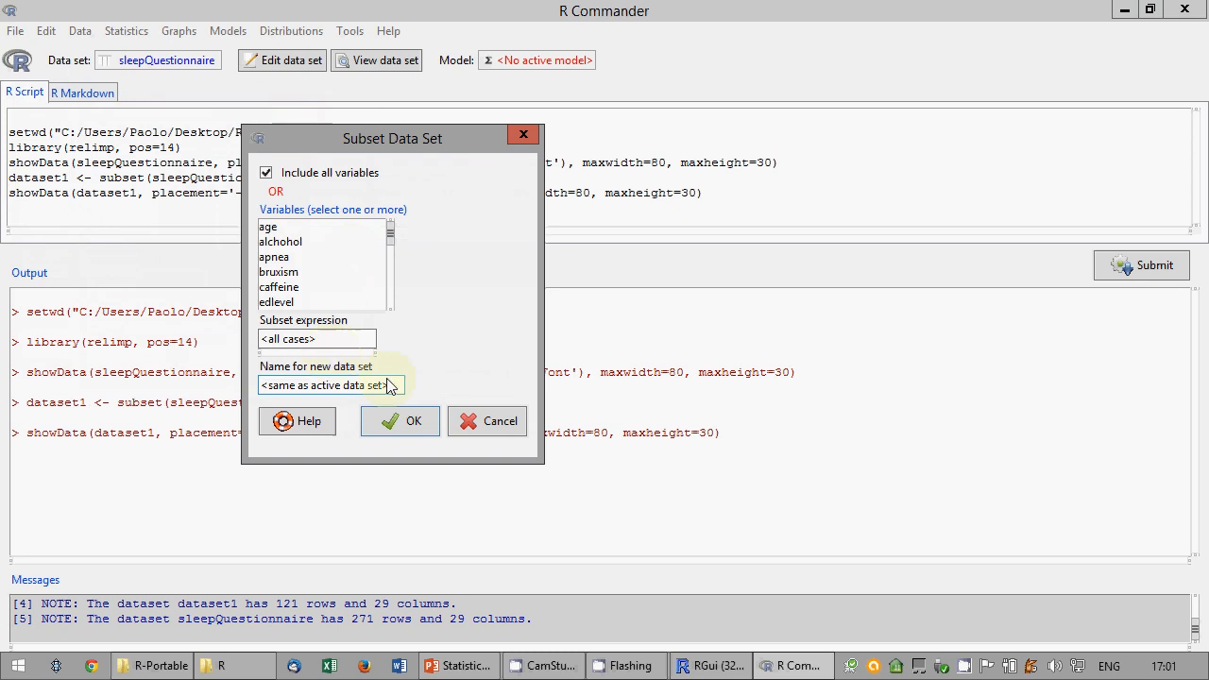
{"action": "left_click_drag", "start_coordinate": [390, 386], "coordinate": [226, 386]}
{"action": "type", "text": "data"}
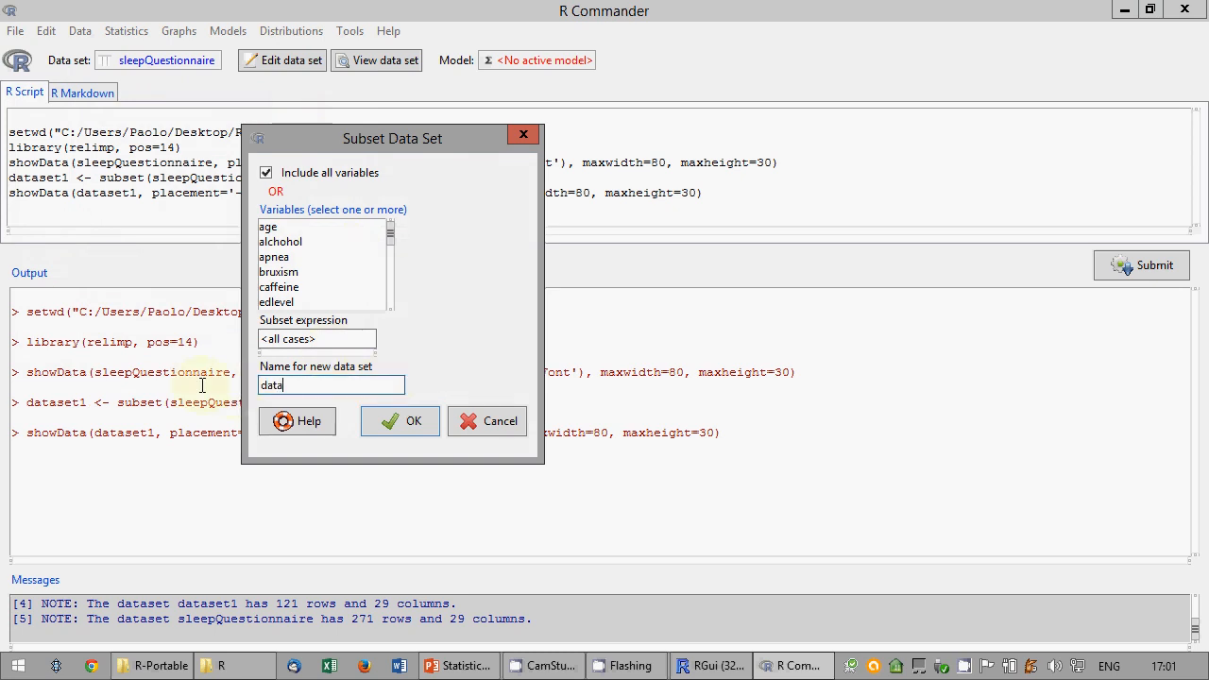
{"action": "type", "text": "set2"}
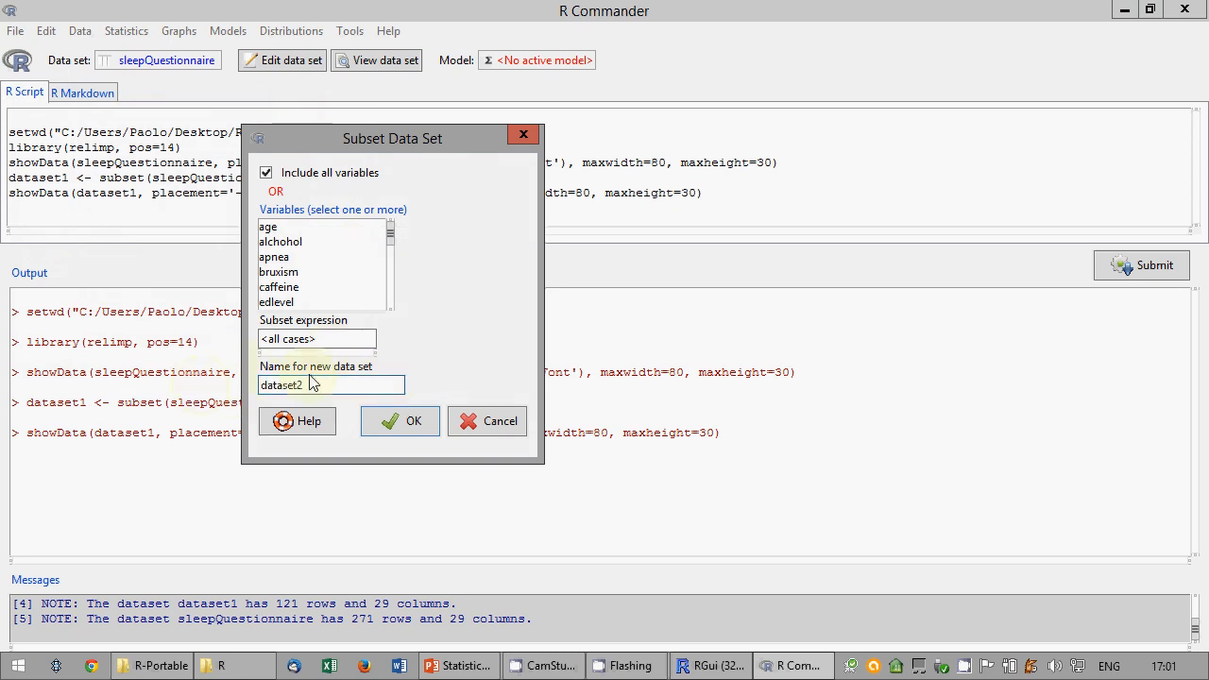
{"action": "left_click", "coordinate": [331, 342]}
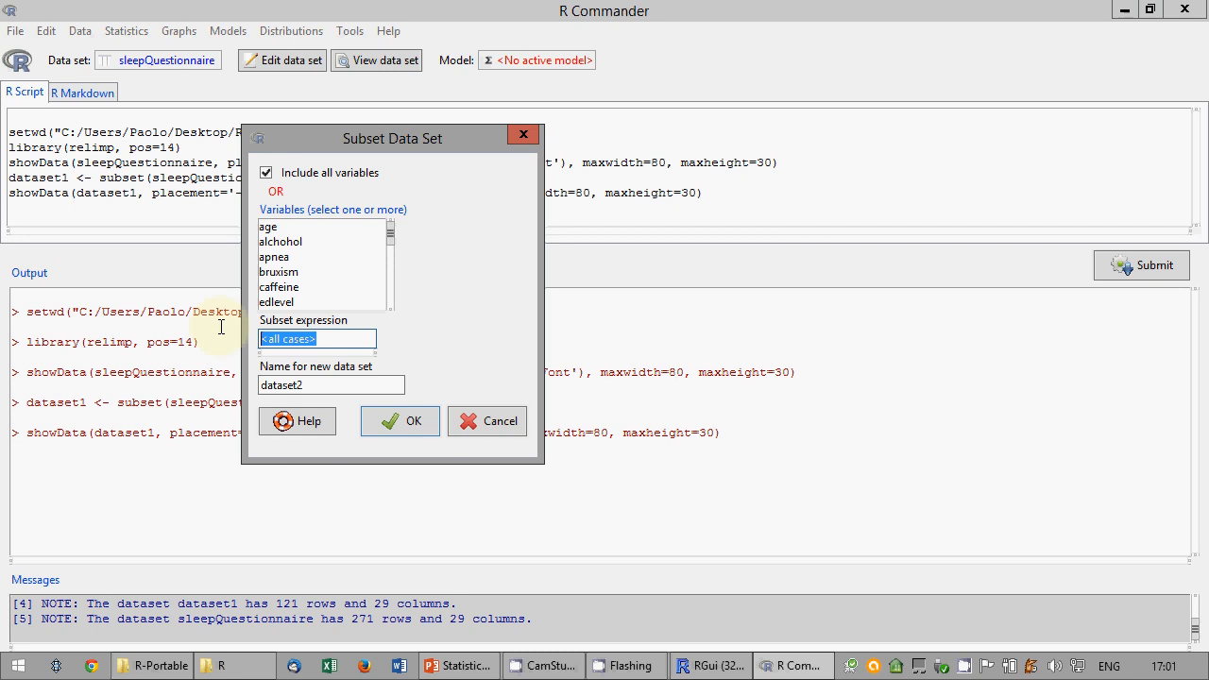
{"action": "type", "text": "age"}
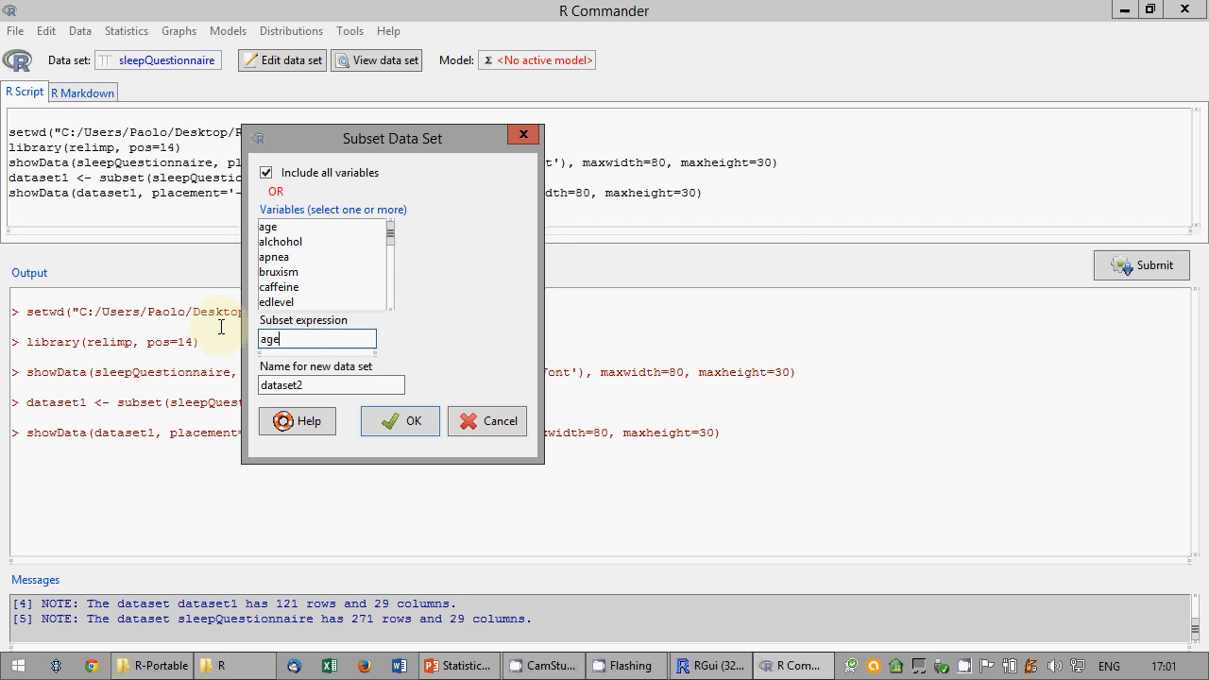
{"action": "type", "text": ">25"}
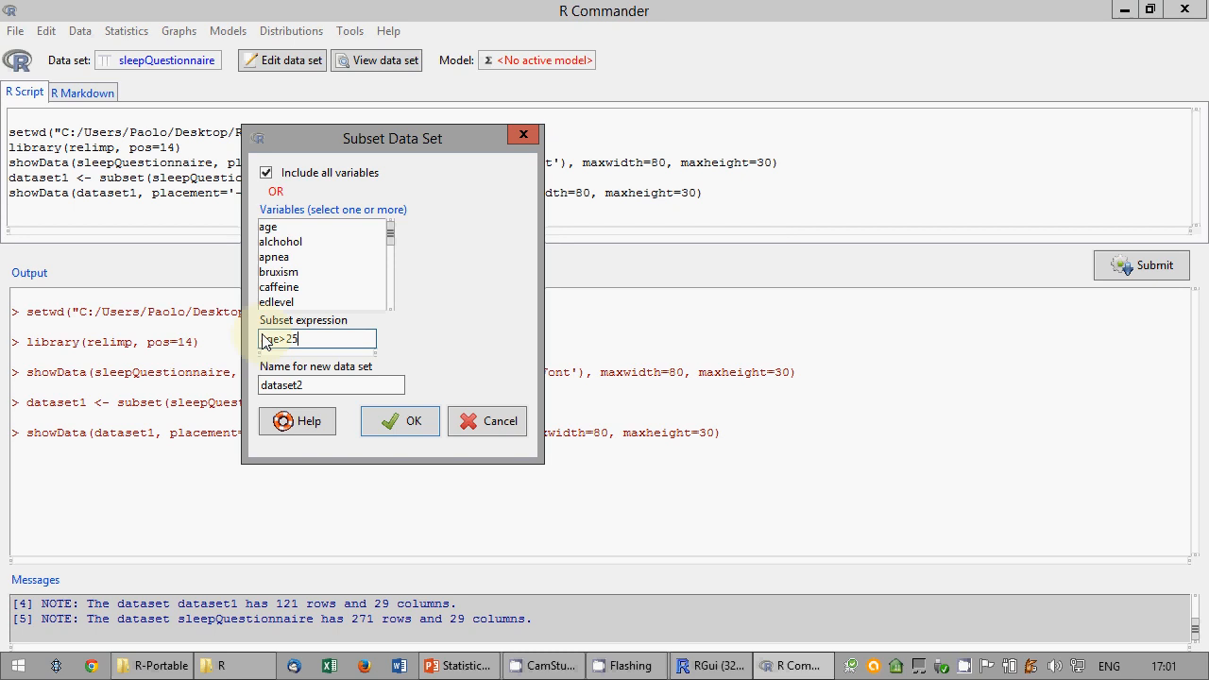
Try age<26 as the subset expression and restore it to age>25.
{"action": "key", "text": "BackSpace"}
{"action": "key", "text": "BackSpace"}
{"action": "key", "text": "BackSpace"}
{"action": "type", "text": "<26"}
{"action": "key", "text": "BackSpace"}
{"action": "key", "text": "BackSpace"}
{"action": "key", "text": "BackSpace"}
{"action": "type", "text": ">25"}
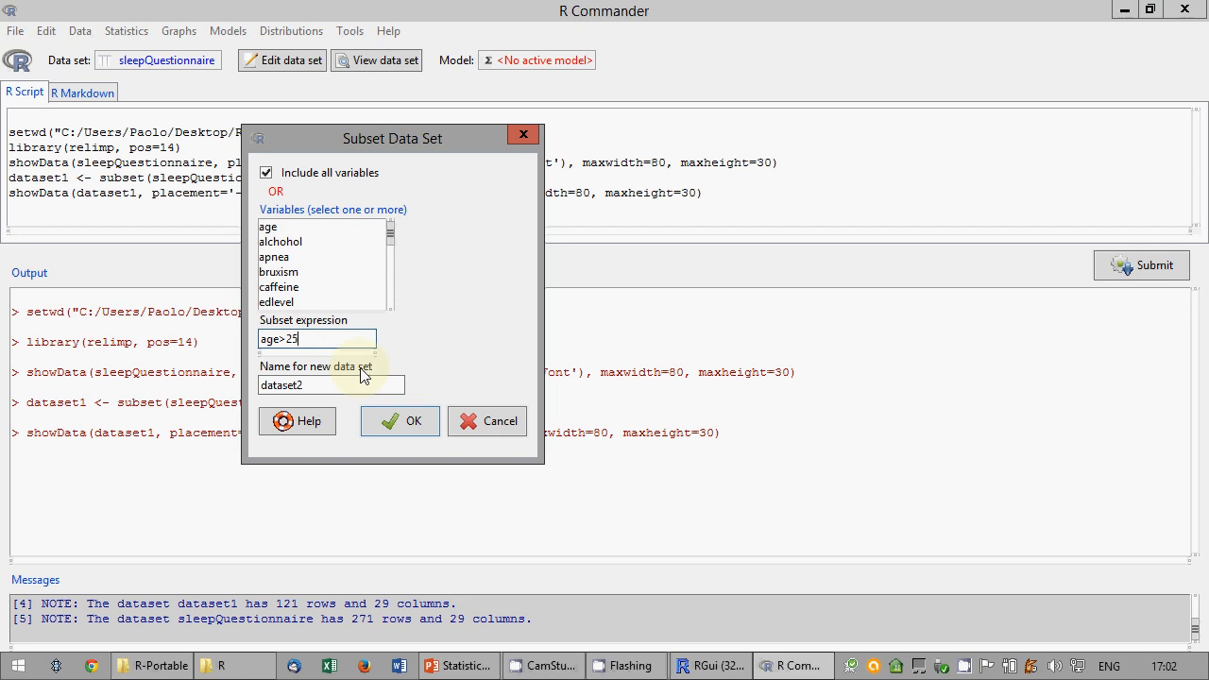
Create the configured dataset2 subset, view its contents to check the age column, and close the viewer.
{"action": "left_click", "coordinate": [395, 430]}
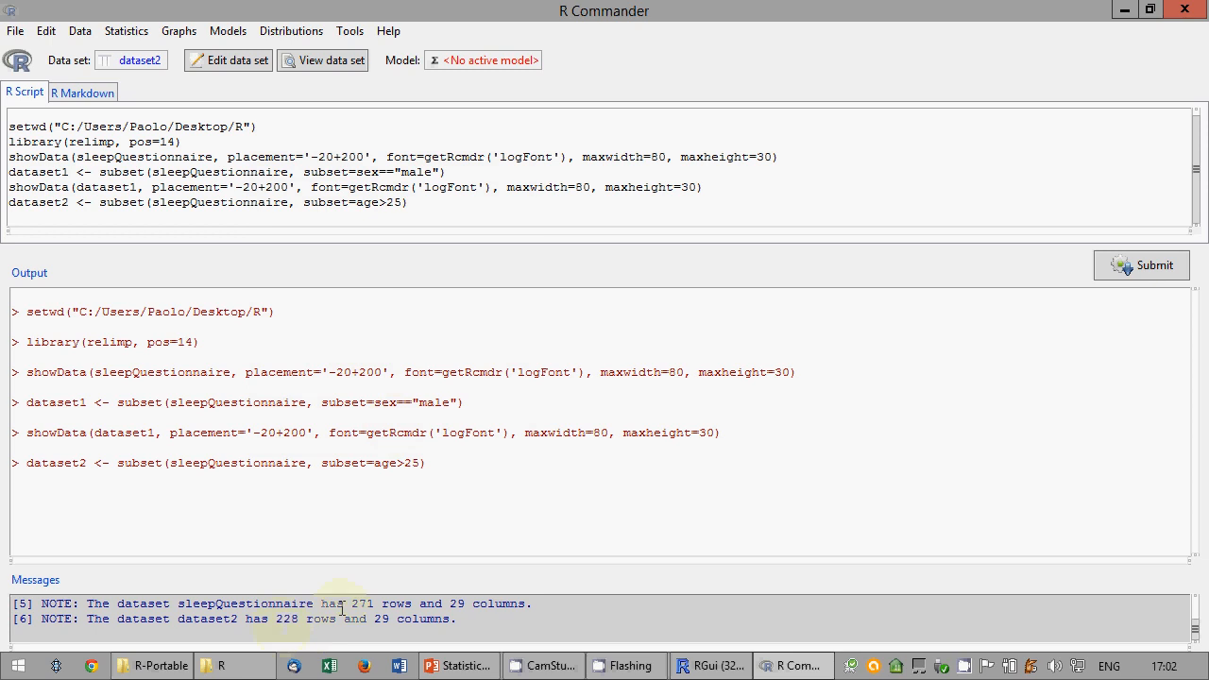
{"action": "left_click", "coordinate": [316, 62]}
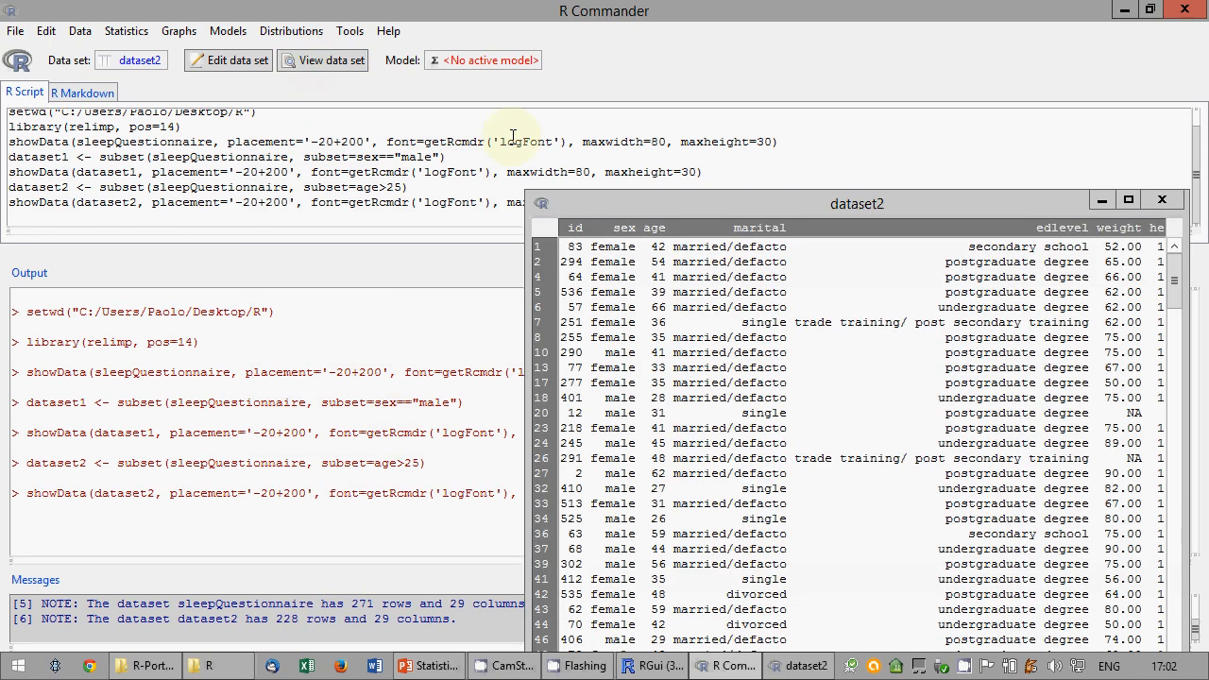
{"action": "left_click_drag", "start_coordinate": [734, 205], "coordinate": [614, 108]}
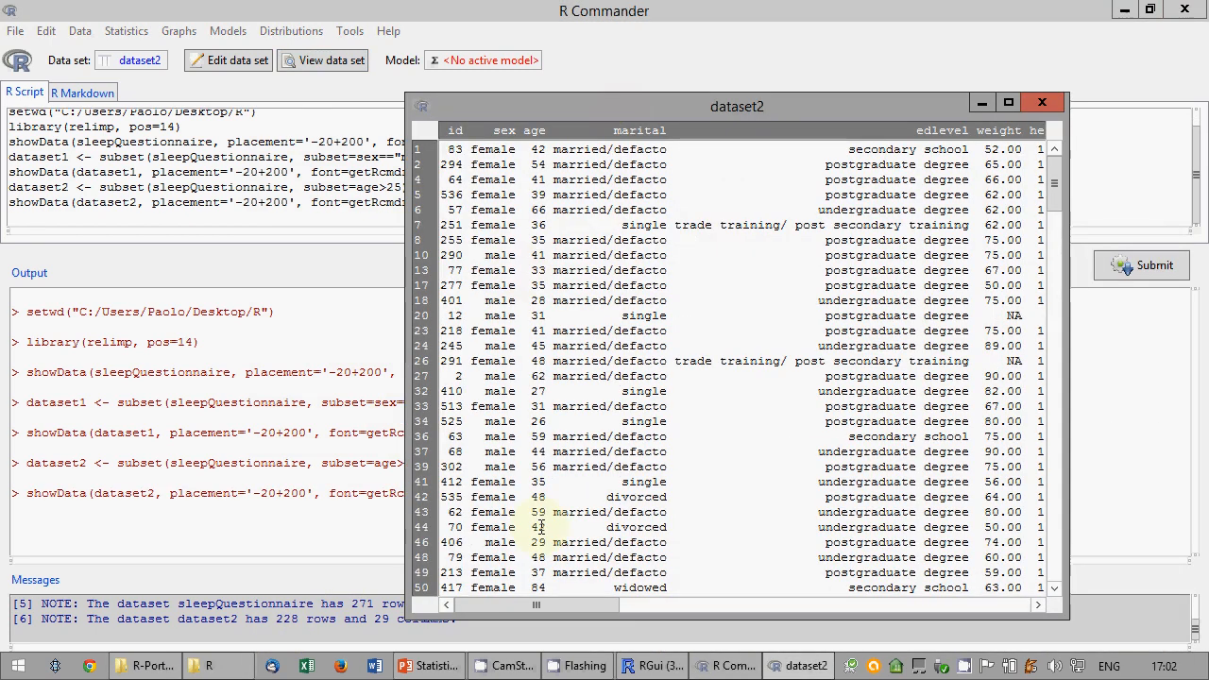
{"action": "left_click", "coordinate": [1043, 102]}
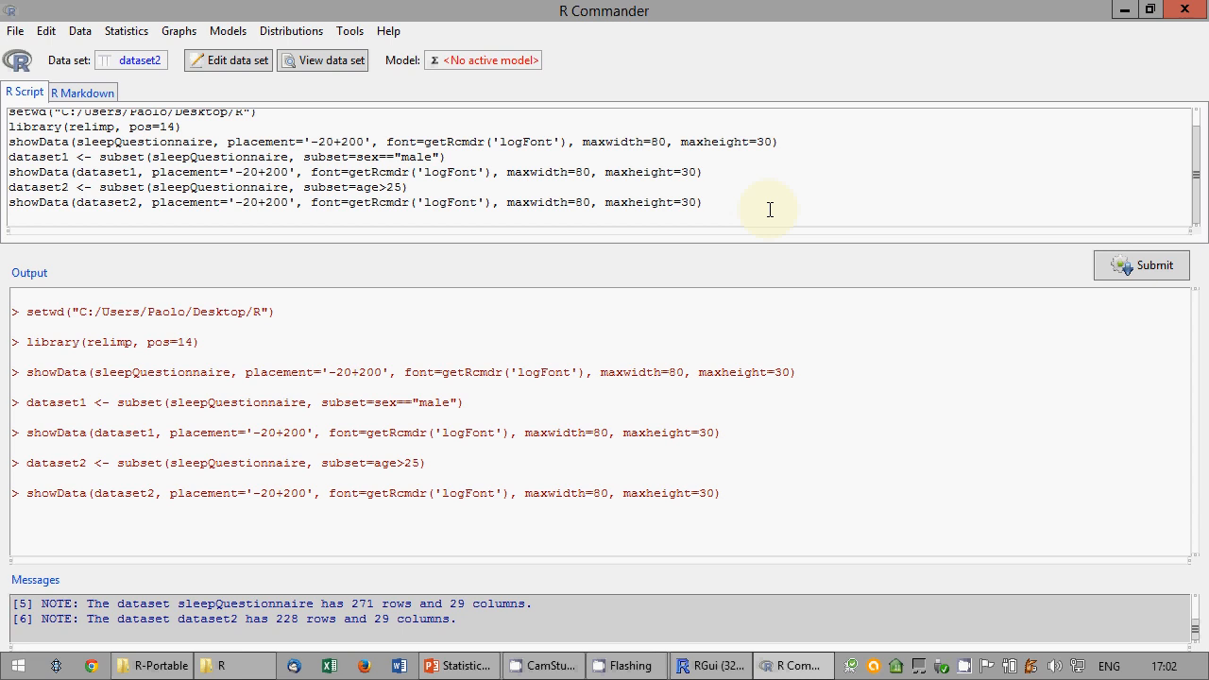
Switch the active data set from dataset2 back to sleepQuestionnaire.
{"action": "left_click", "coordinate": [123, 59]}
{"action": "left_click", "coordinate": [53, 141]}
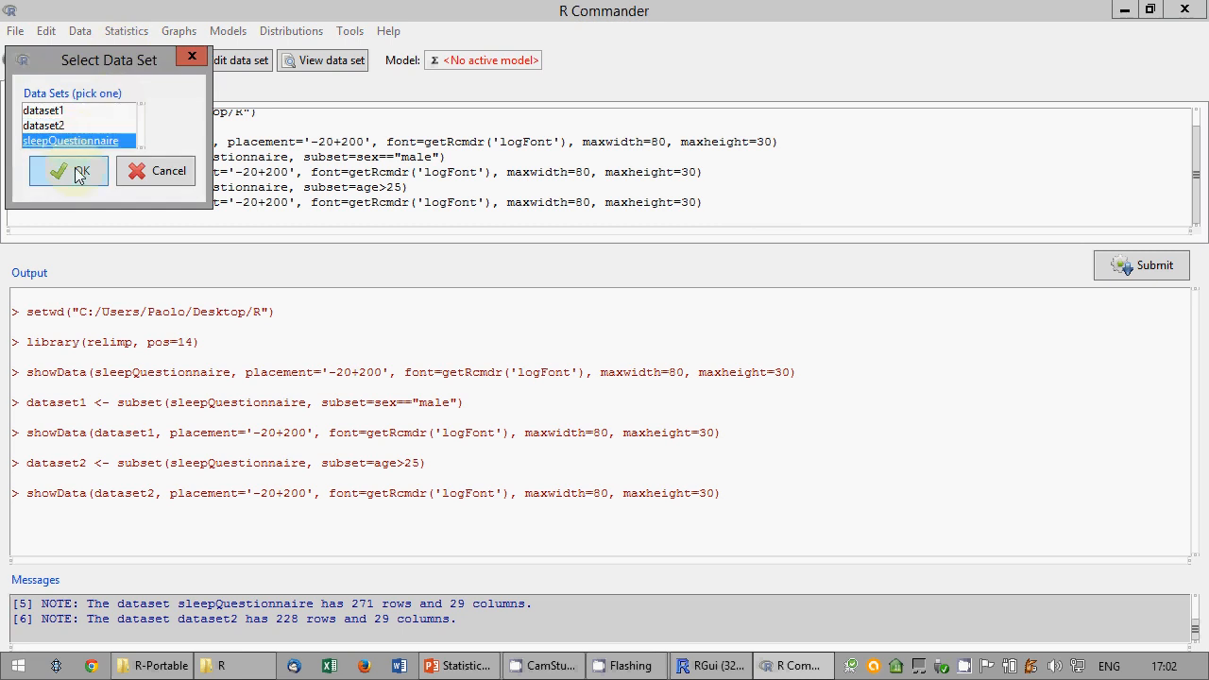
{"action": "left_click", "coordinate": [83, 168]}
Switch to the StatisticalAnalysisWithR.pptx presentation in PowerPoint and preview the "Restrict data set" slide as a slide show.
{"action": "left_click", "coordinate": [458, 666]}
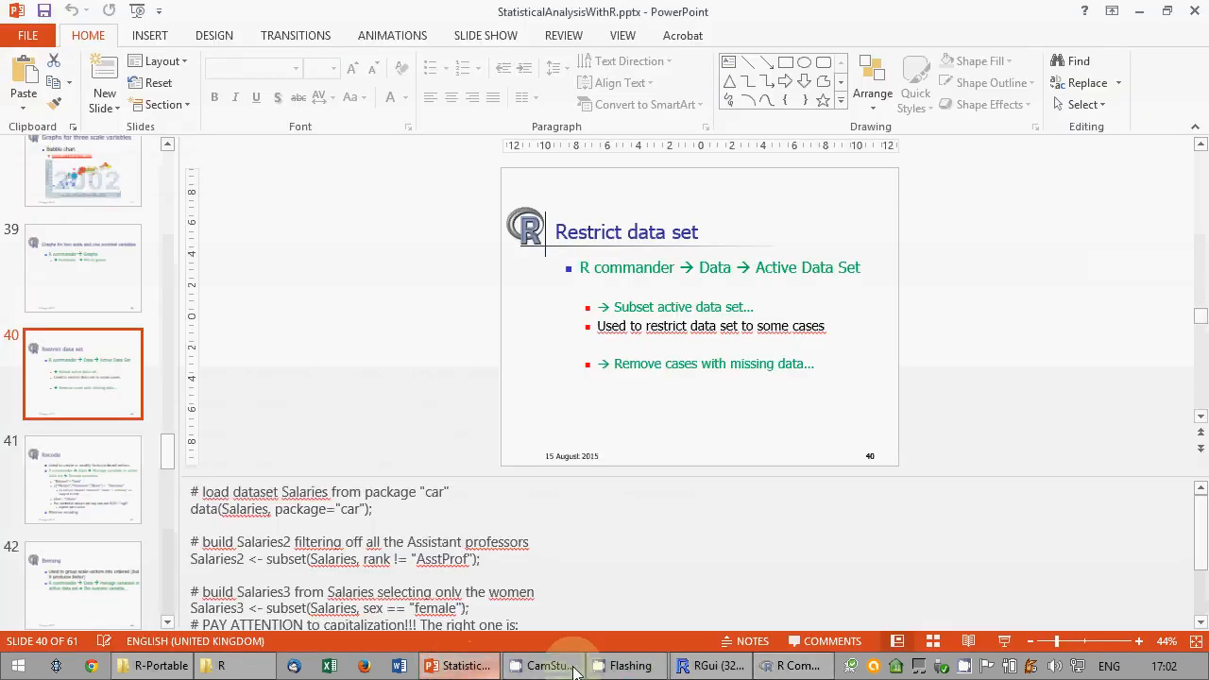
{"action": "left_click", "coordinate": [1003, 648]}
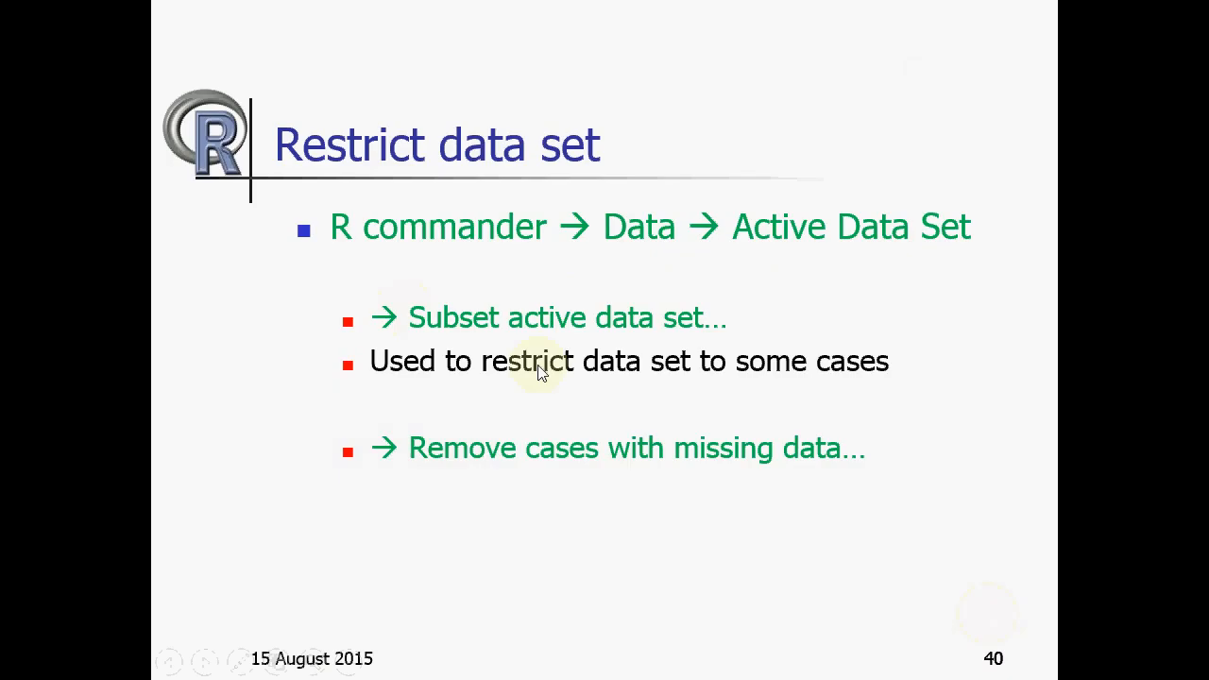
{"action": "key", "text": "Escape"}
Add the sub-bullet "Use labels and not numbers for nominal variables!" under "Used to restrict data set to some cases".
{"action": "left_click", "coordinate": [853, 312]}
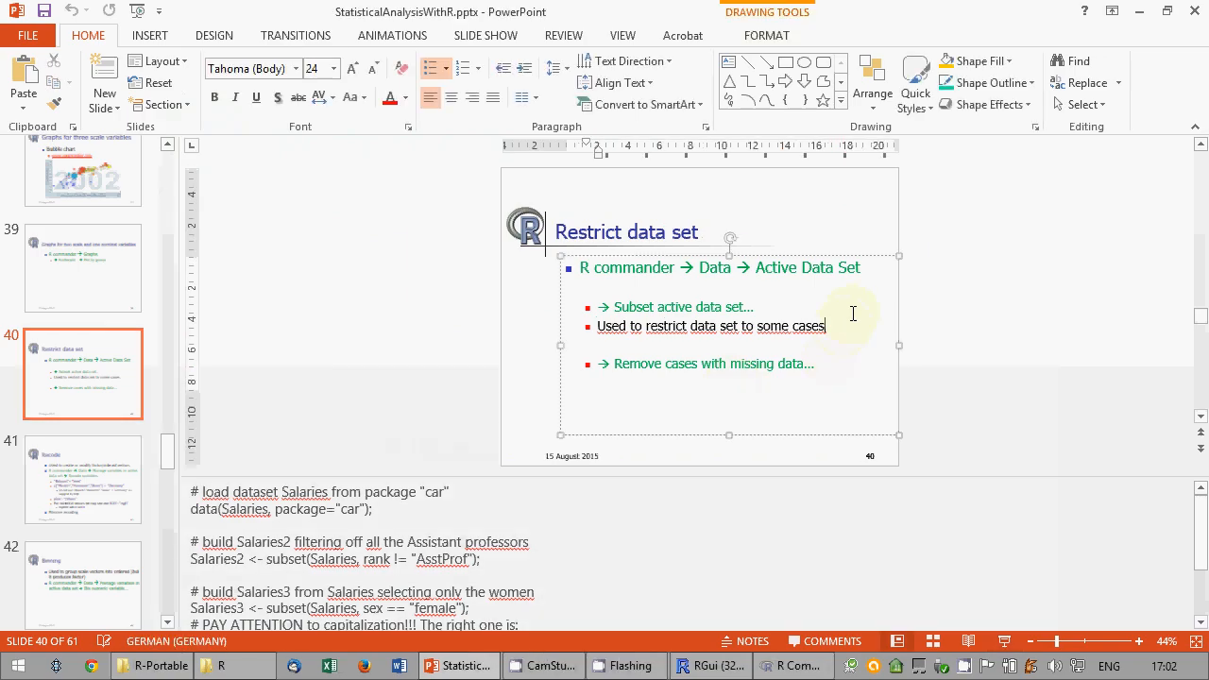
{"action": "key", "text": "Return"}
{"action": "key", "text": "Tab"}
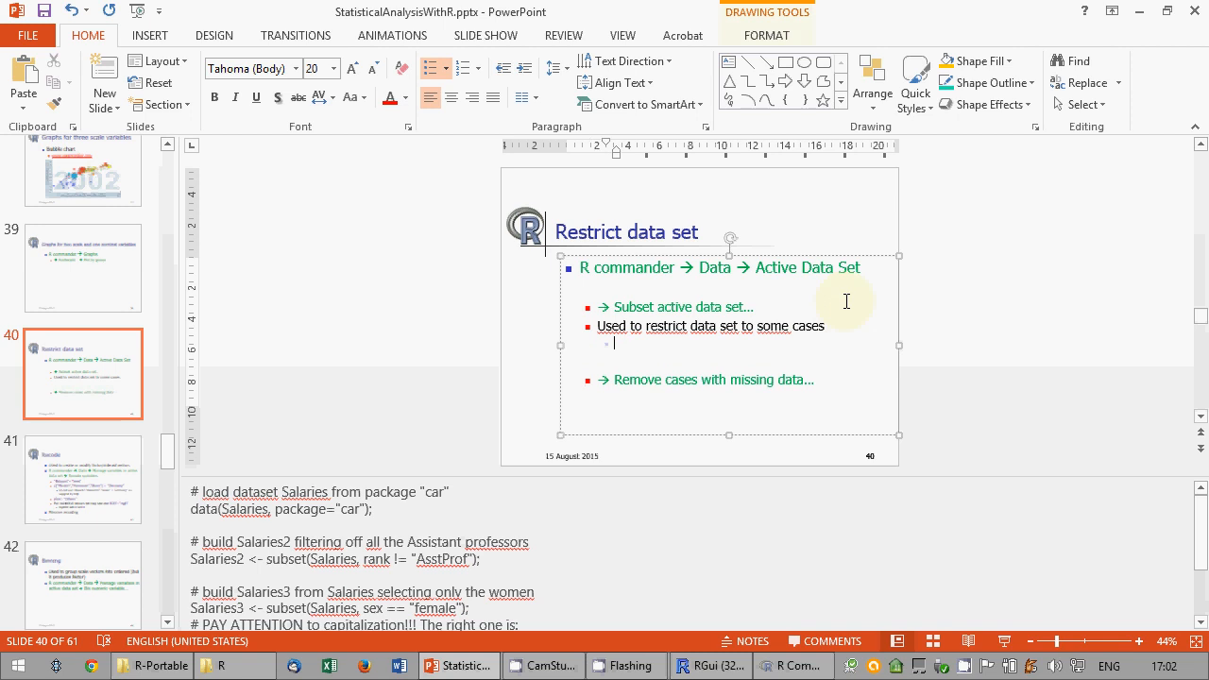
{"action": "key", "text": "alt+shift"}
{"action": "type", "text": "Use l"}
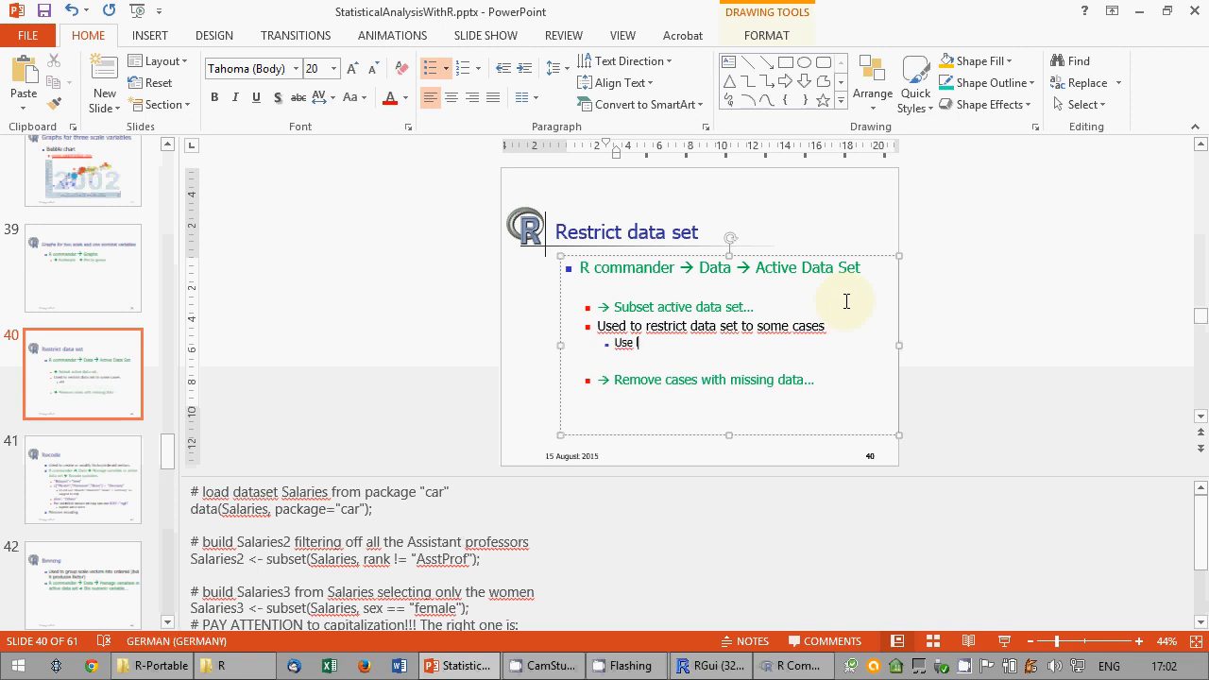
{"action": "type", "text": "abels and not nu"}
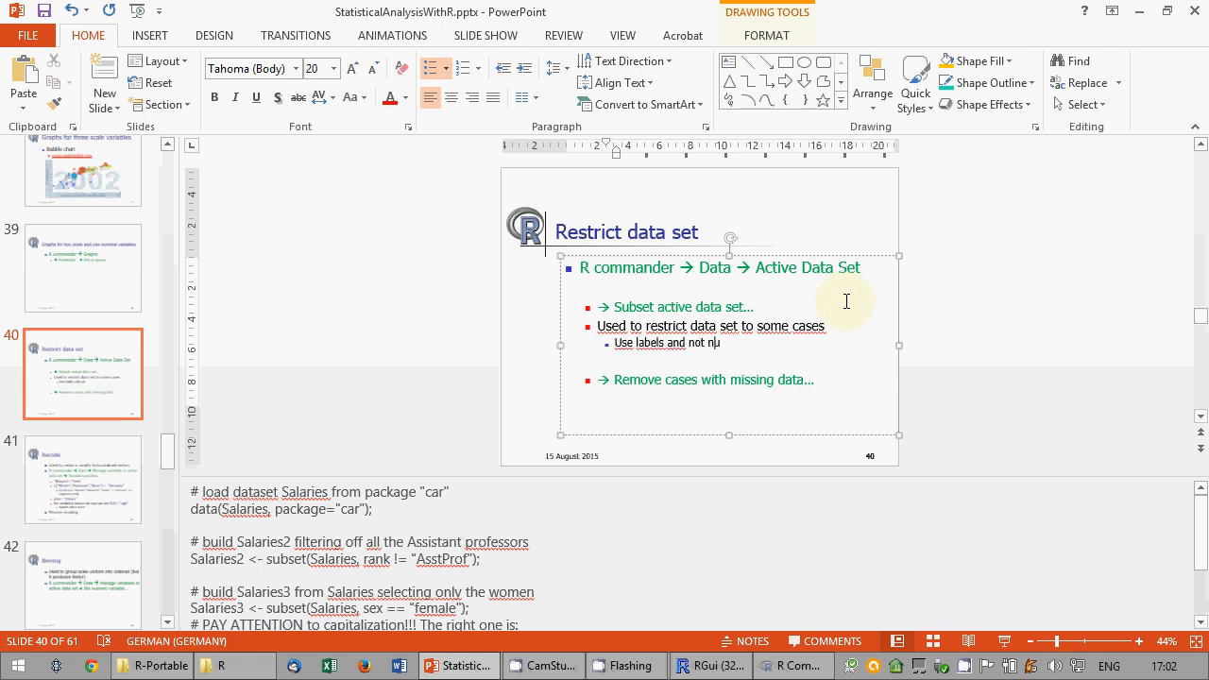
{"action": "type", "text": "mbers for nominal va"}
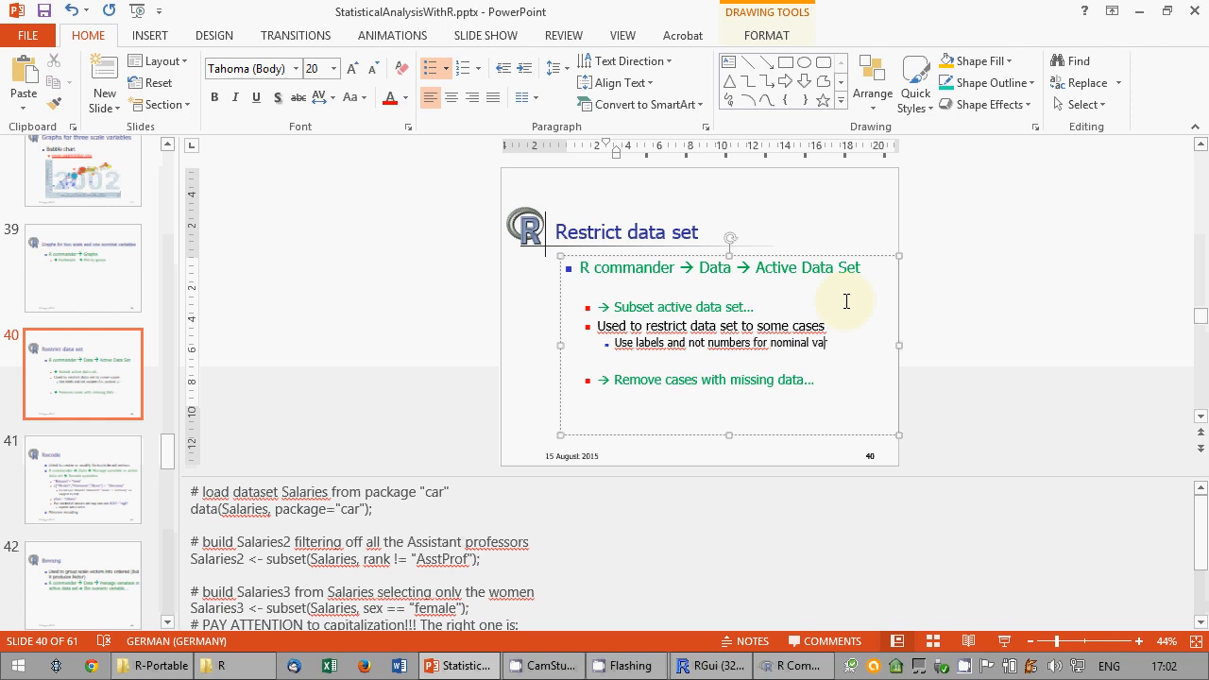
{"action": "type", "text": "riables!"}
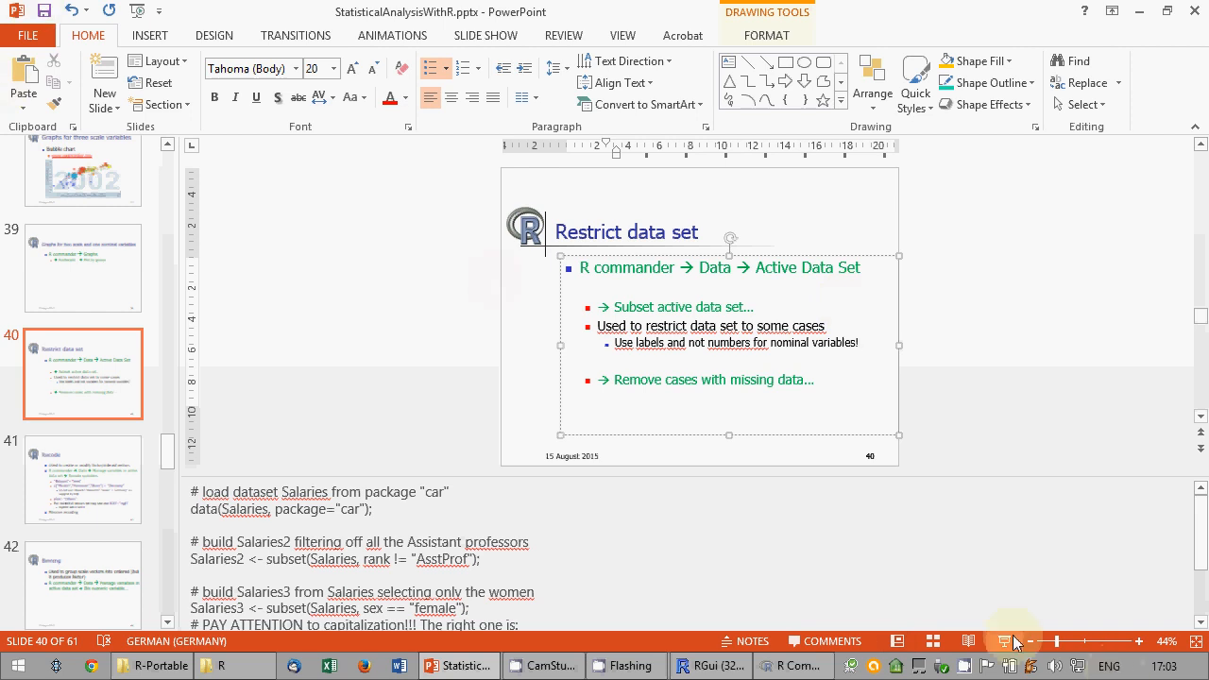
Preview the edited slide as a slide show, exit the show, and save the presentation.
{"action": "key", "text": "shift+F5"}
{"action": "key", "text": "Escape"}
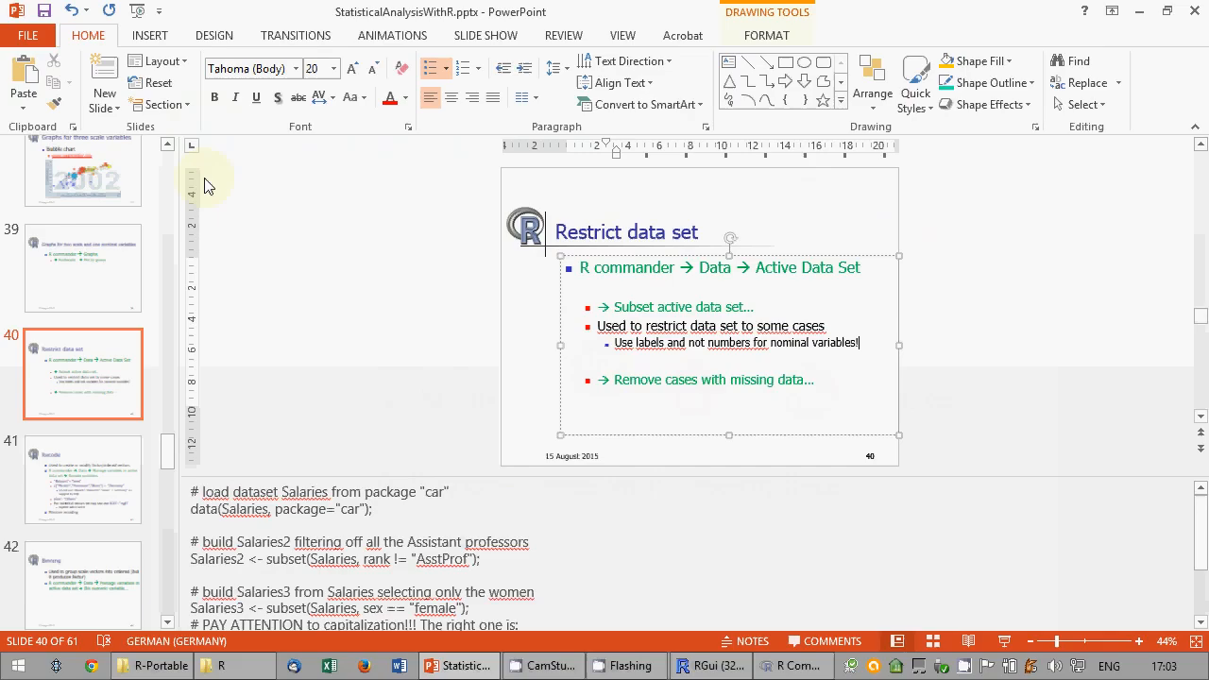
{"action": "left_click", "coordinate": [43, 11]}
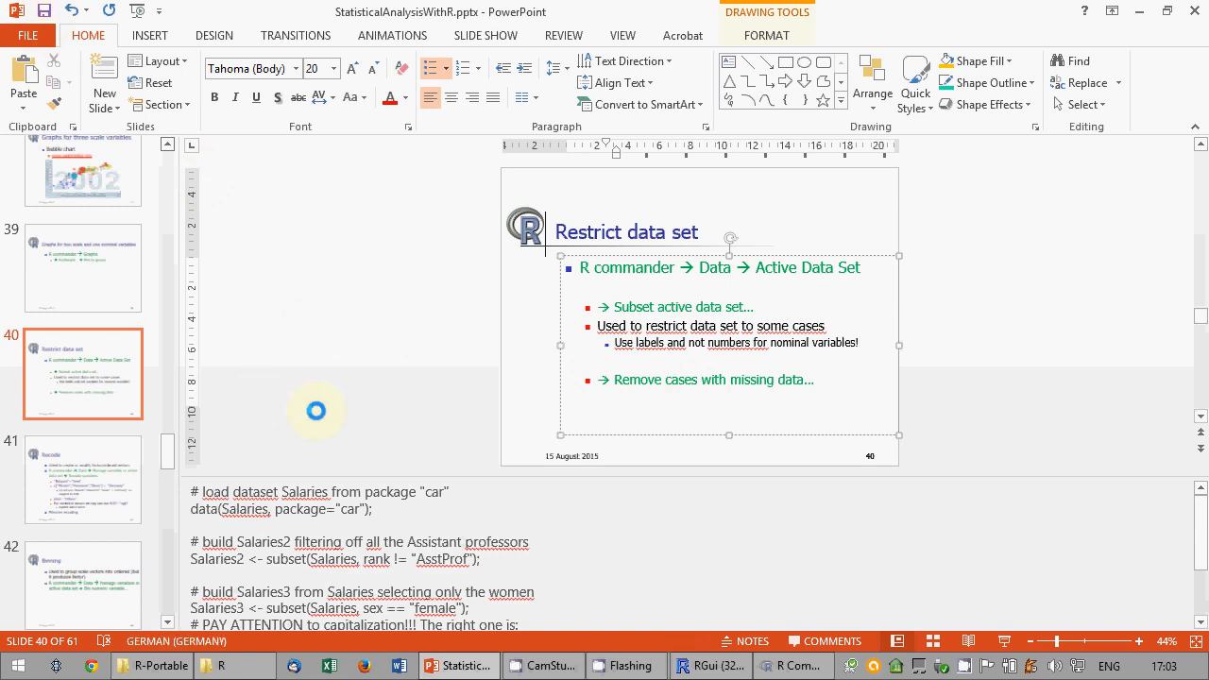
Review the example subset commands for the Salaries data in the notes of the "Restrict data set" slide.
{"action": "left_click", "coordinate": [378, 587]}
{"action": "scroll", "coordinate": [379, 578], "scroll_direction": "down", "scroll_amount": 3}
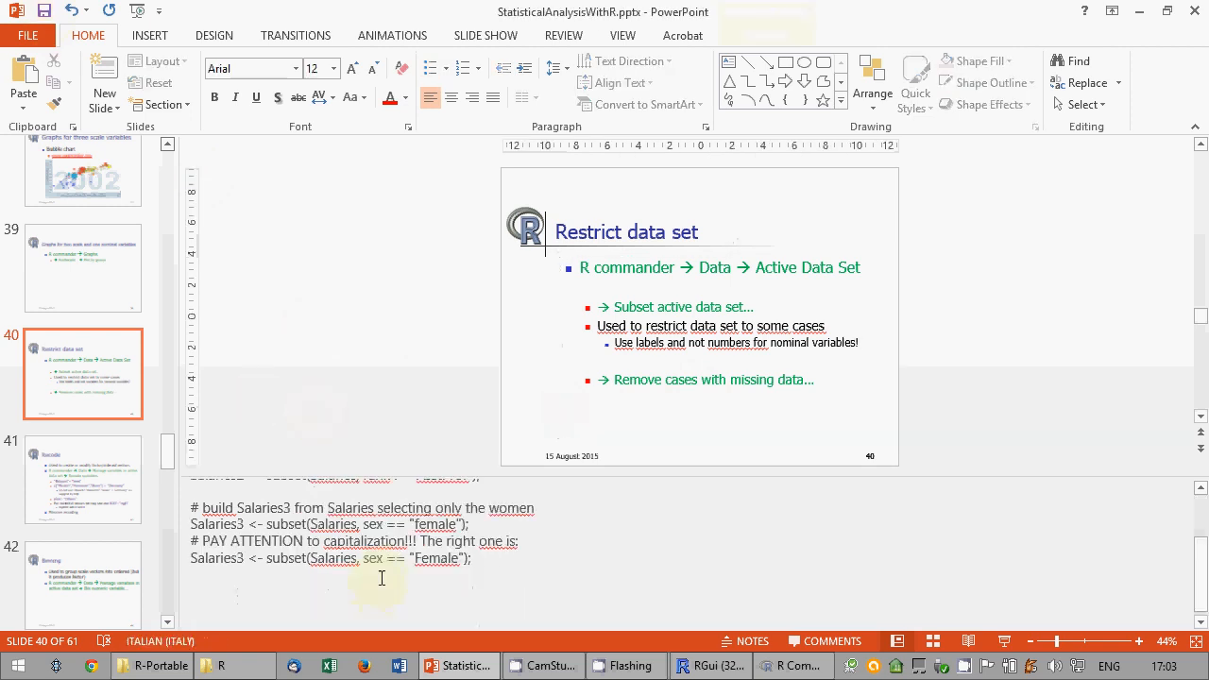
{"action": "scroll", "coordinate": [382, 574], "scroll_direction": "up", "scroll_amount": 1}
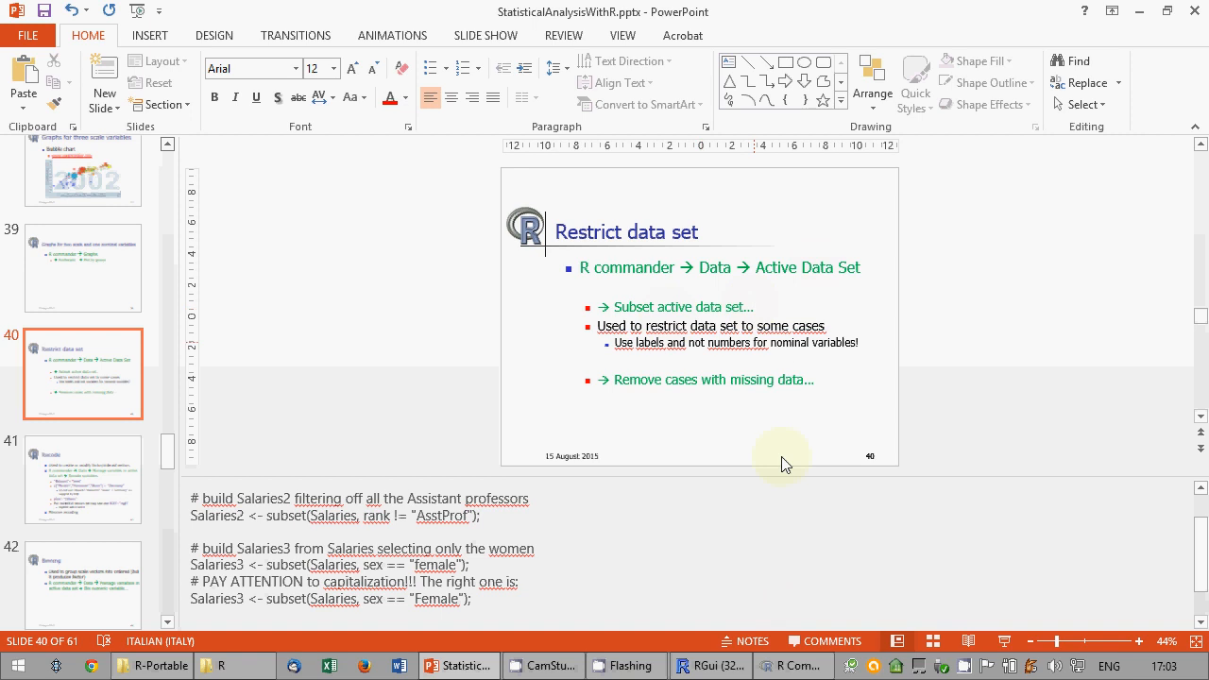
Switch to R Commander and remove cases with missing data in any variable of sleepQuestionnaire, storing the result as dataset4.
{"action": "left_click", "coordinate": [793, 665]}
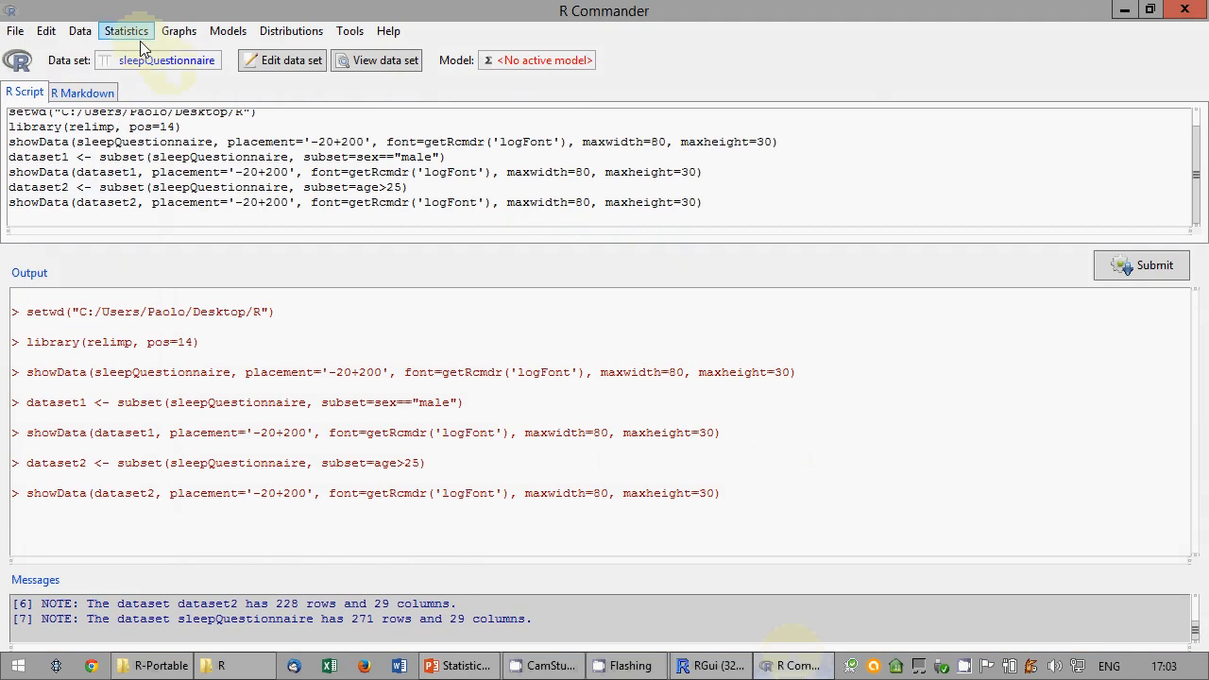
{"action": "left_click", "coordinate": [94, 33]}
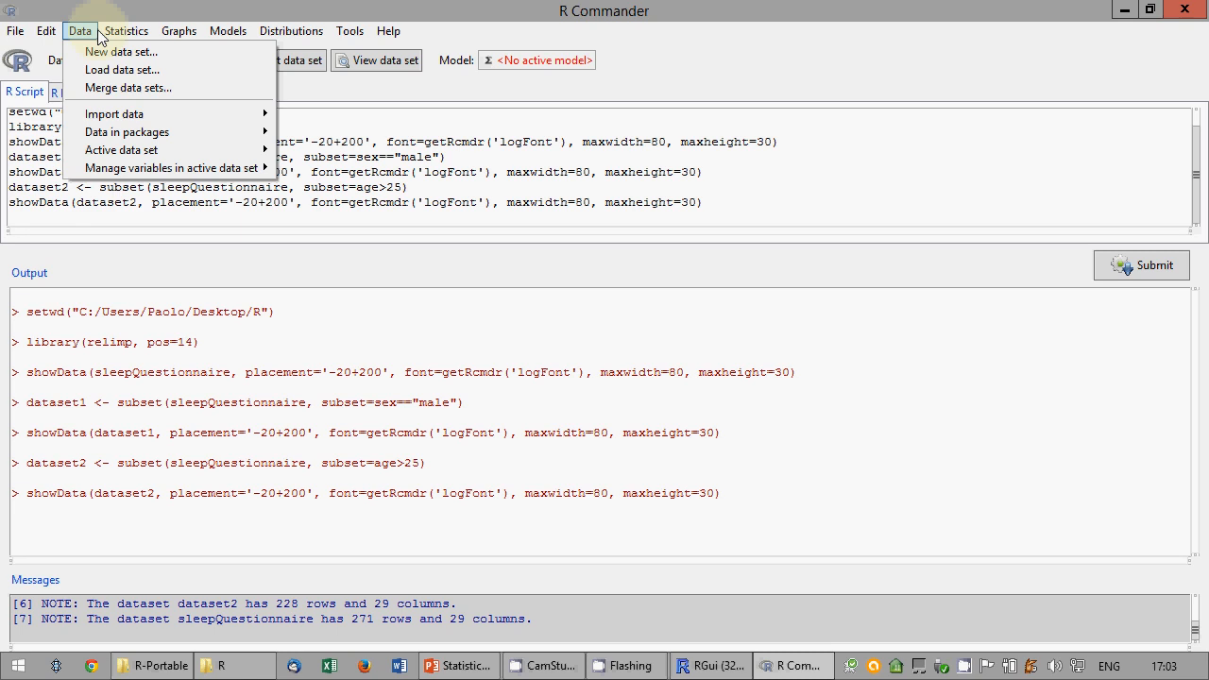
{"action": "left_click", "coordinate": [98, 36]}
{"action": "left_click", "coordinate": [83, 34]}
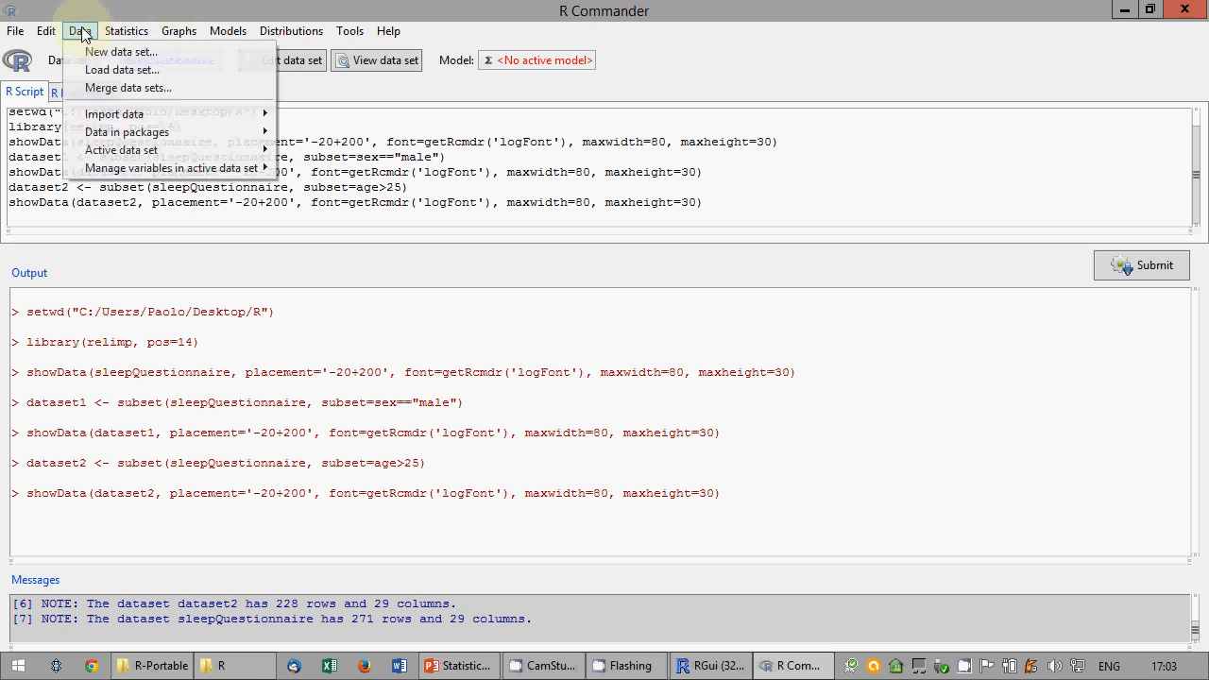
{"action": "mouse_move", "coordinate": [189, 151]}
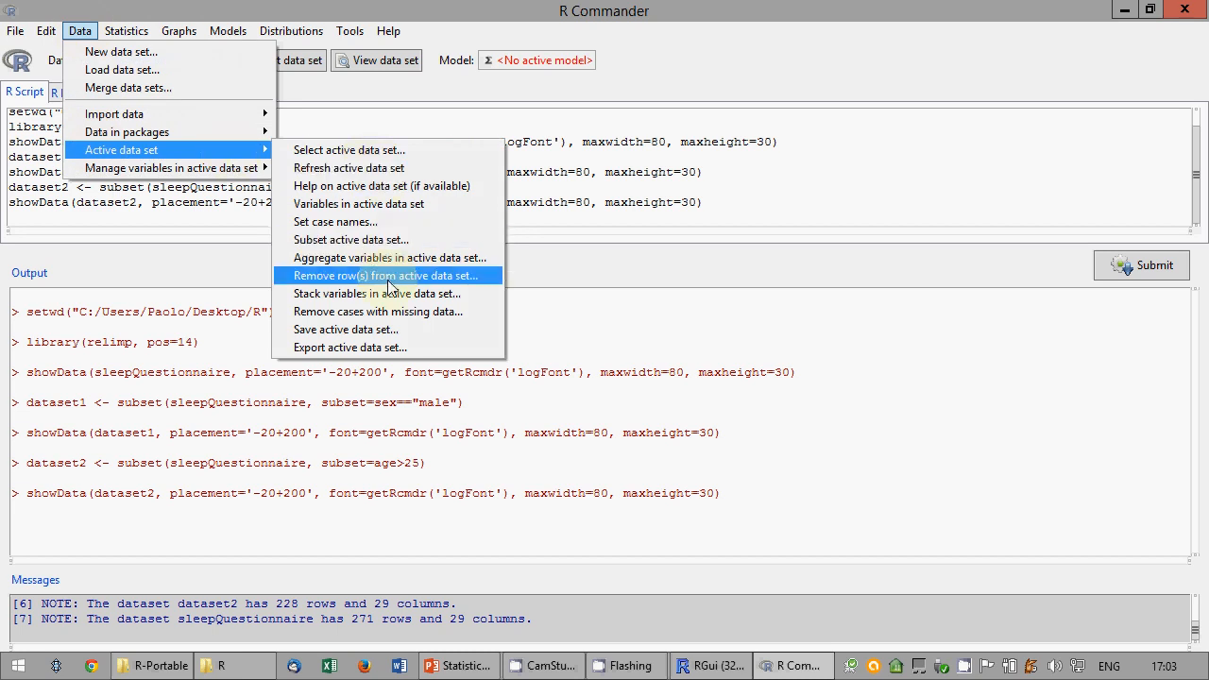
{"action": "left_click", "coordinate": [387, 312]}
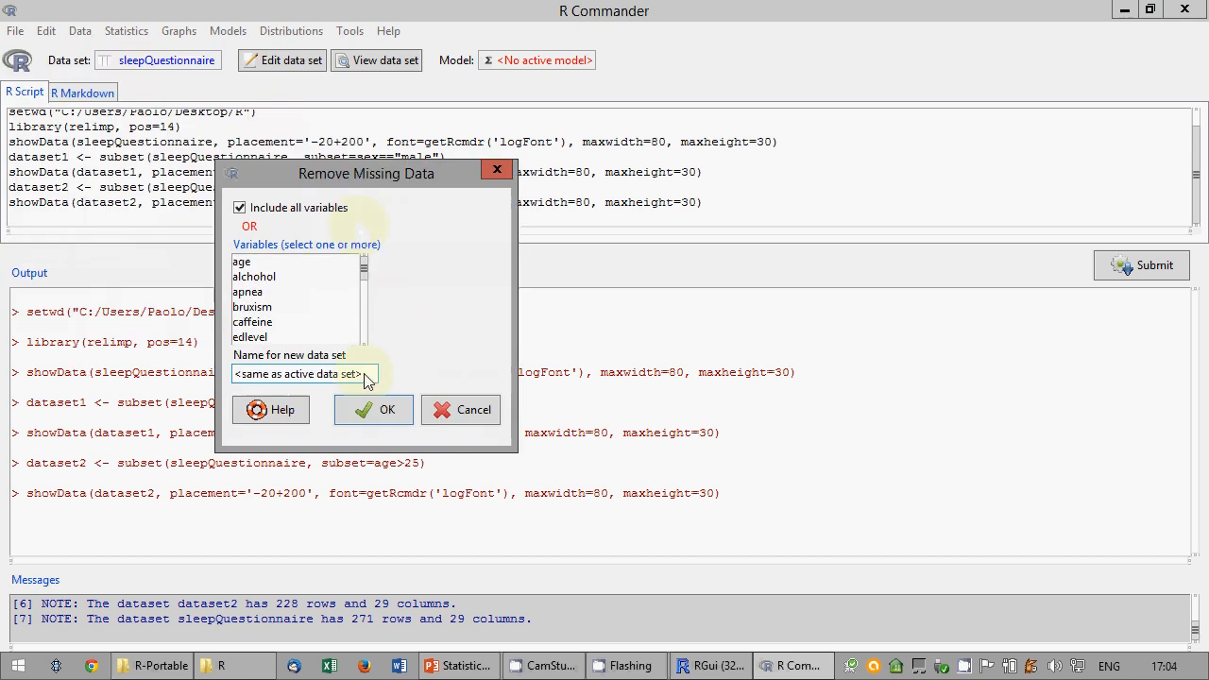
{"action": "type", "text": "data"}
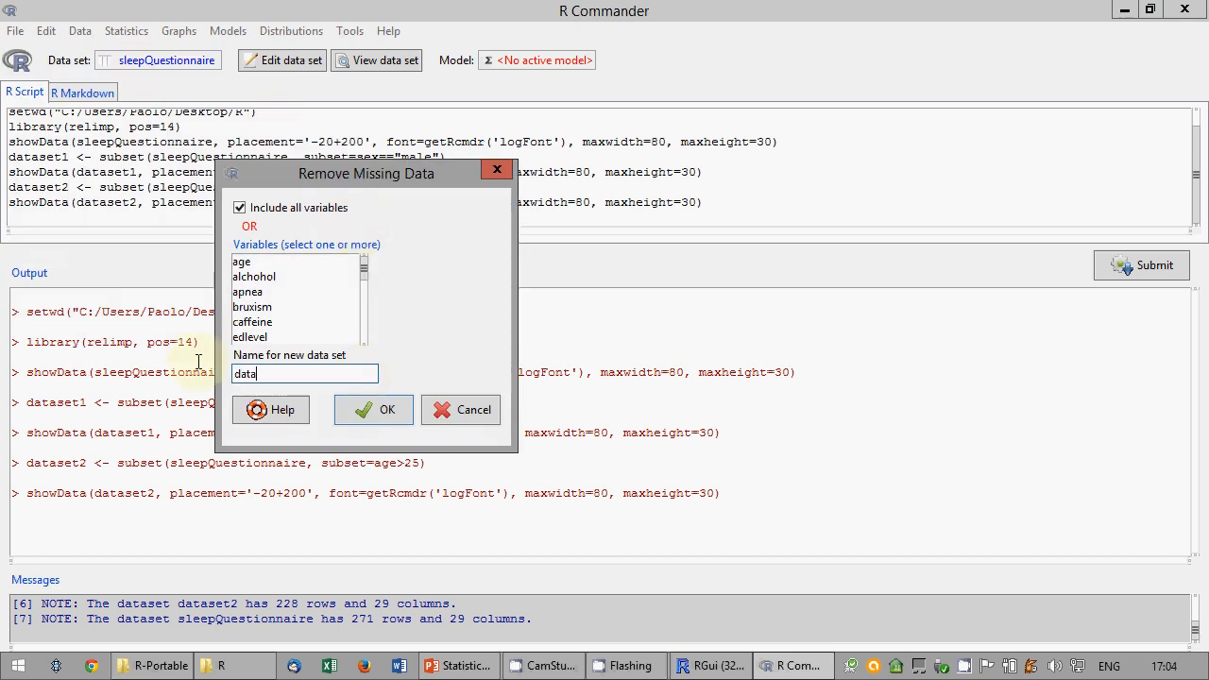
{"action": "type", "text": "set4"}
{"action": "left_click", "coordinate": [378, 415]}
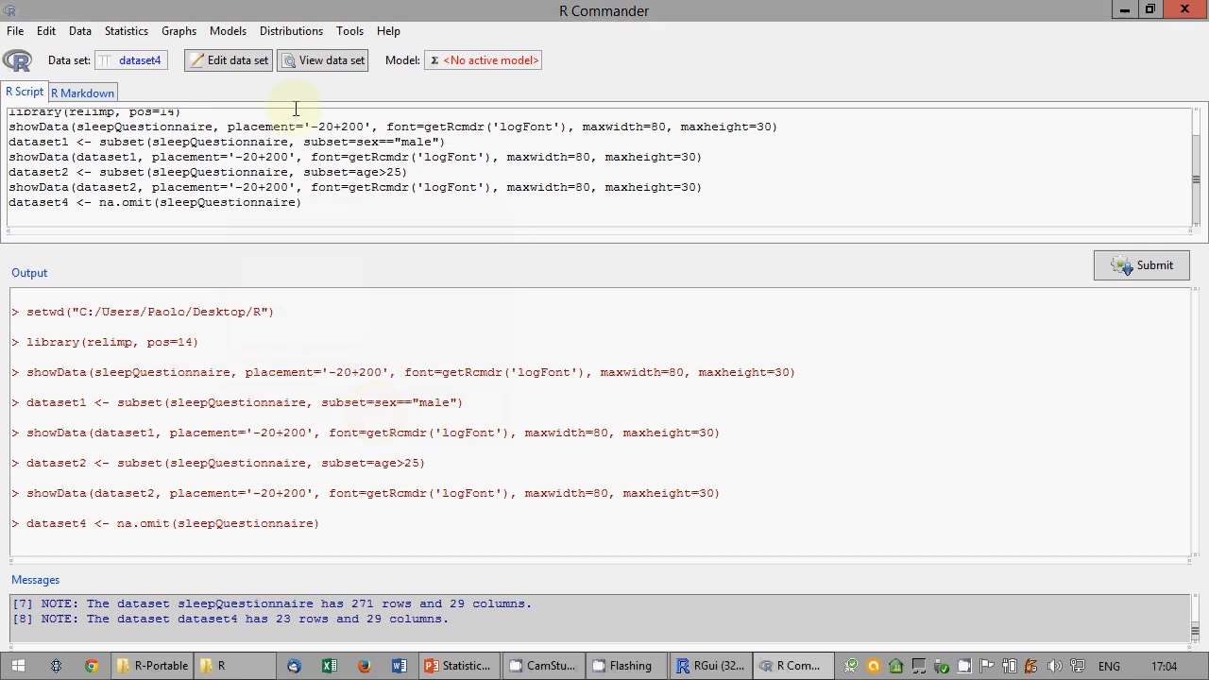
View the dataset4 table and examine its columns across to the smoking, alcohol and caffeine variables.
{"action": "left_click", "coordinate": [335, 60]}
{"action": "left_click_drag", "start_coordinate": [676, 193], "coordinate": [594, 156]}
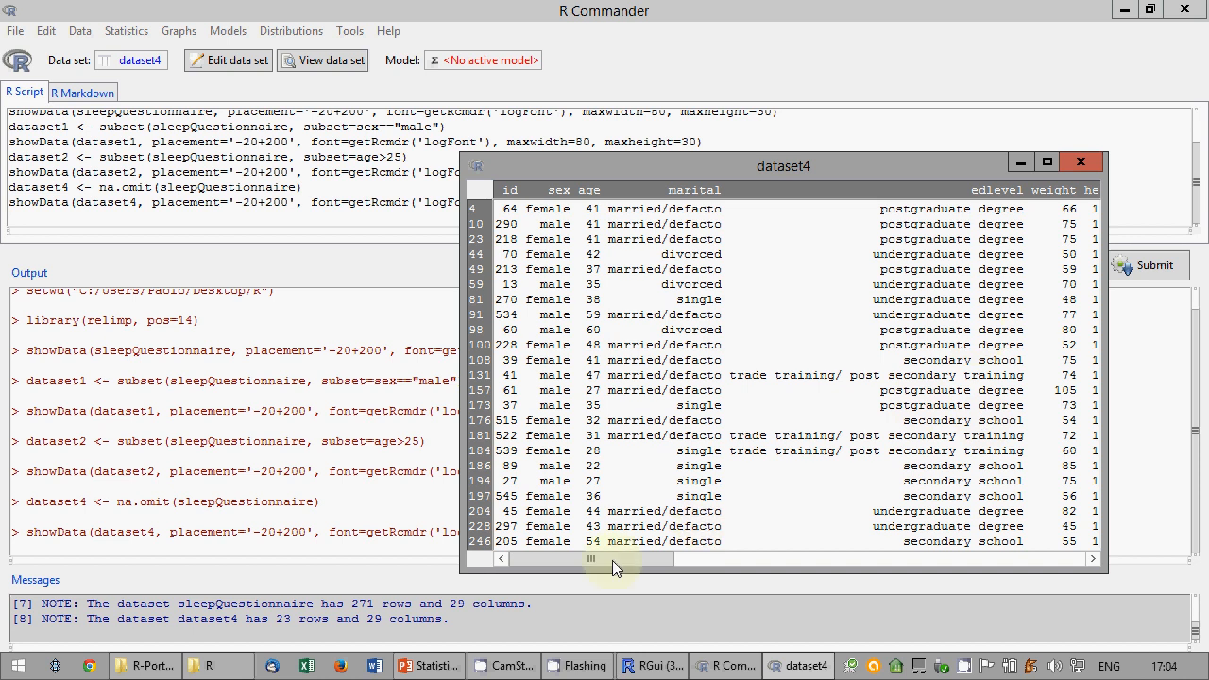
{"action": "left_click_drag", "start_coordinate": [618, 560], "coordinate": [772, 583]}
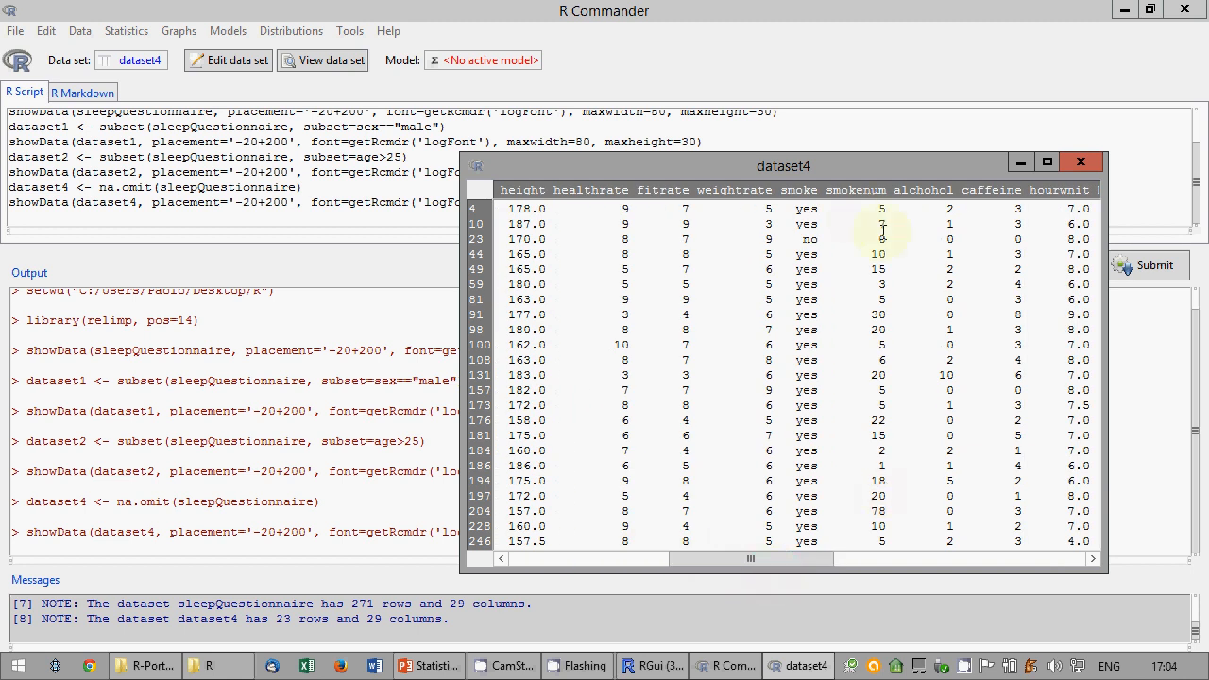
{"action": "mouse_move", "coordinate": [798, 560]}
{"action": "left_mouse_down"}
{"action": "mouse_move", "coordinate": [586, 557]}
{"action": "mouse_move", "coordinate": [796, 561]}
{"action": "left_mouse_up"}
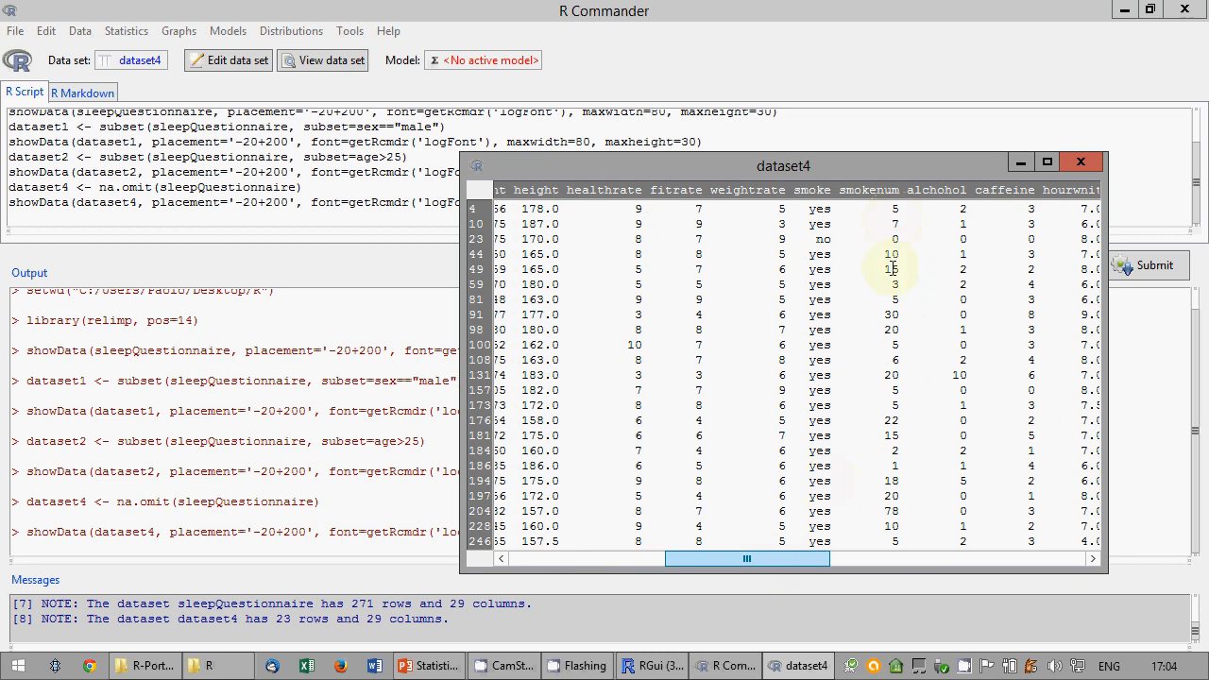
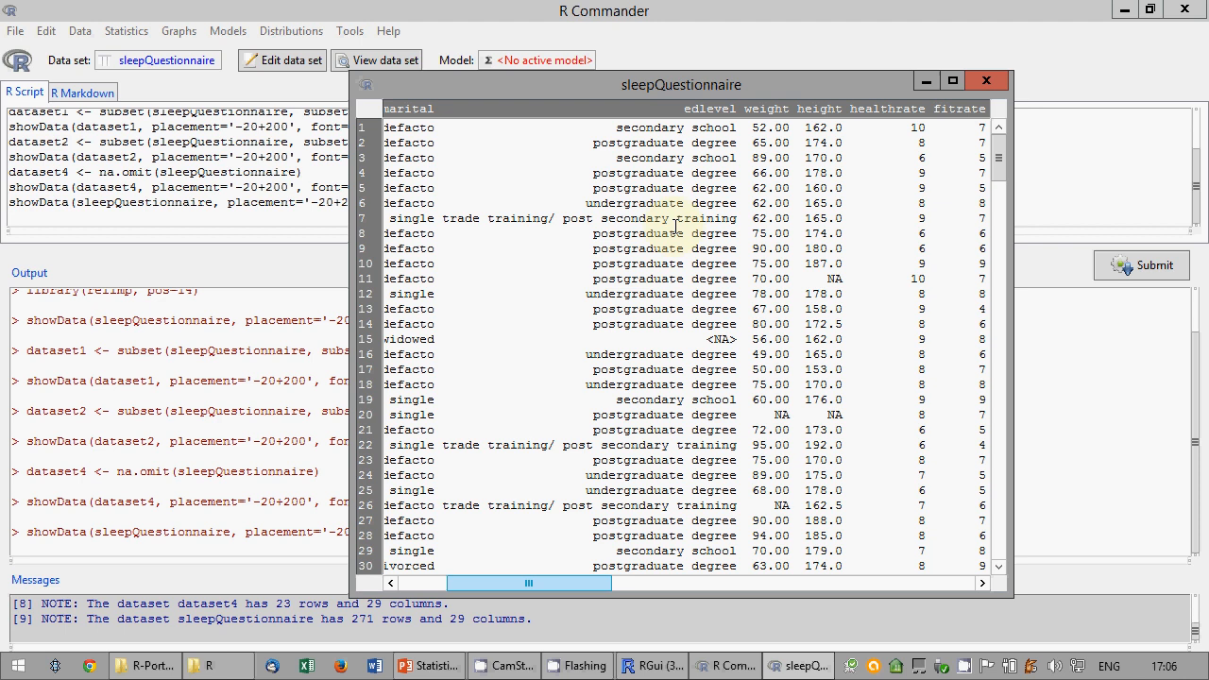
Copy the edlevel label "trade training/ post secondary training" from the sleepQuestionnaire table and consult the Recode slide in PowerPoint.
{"action": "left_click_drag", "start_coordinate": [443, 218], "coordinate": [733, 226]}
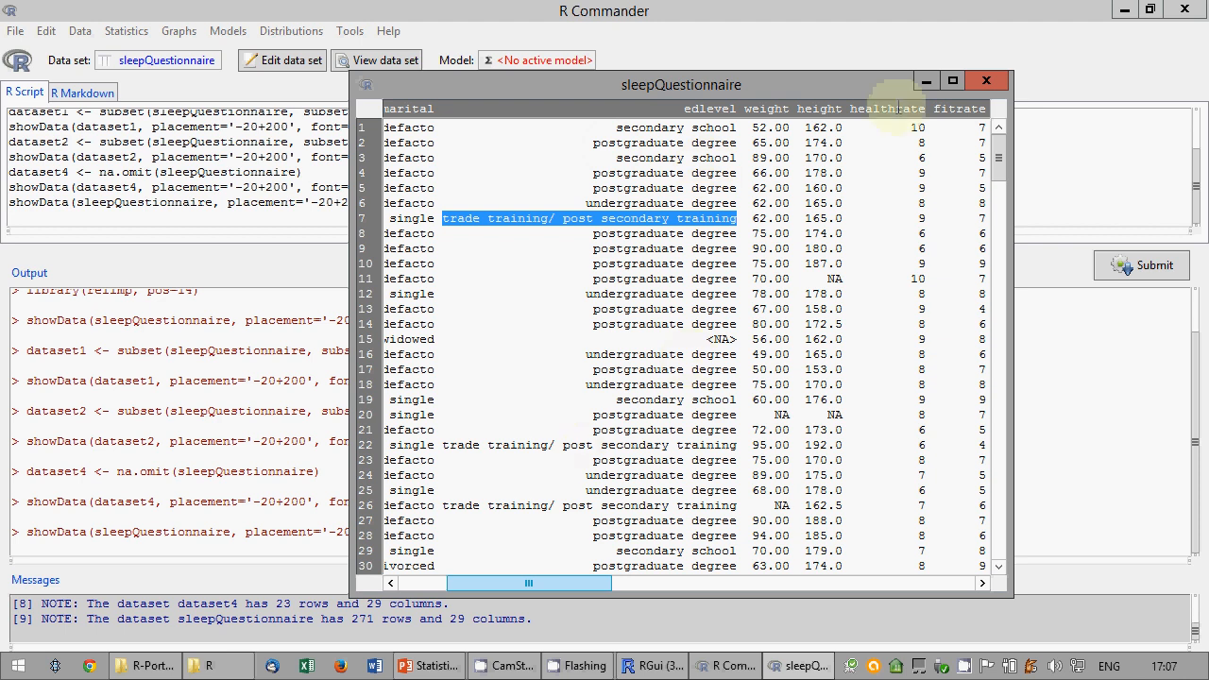
{"action": "left_click", "coordinate": [980, 81]}
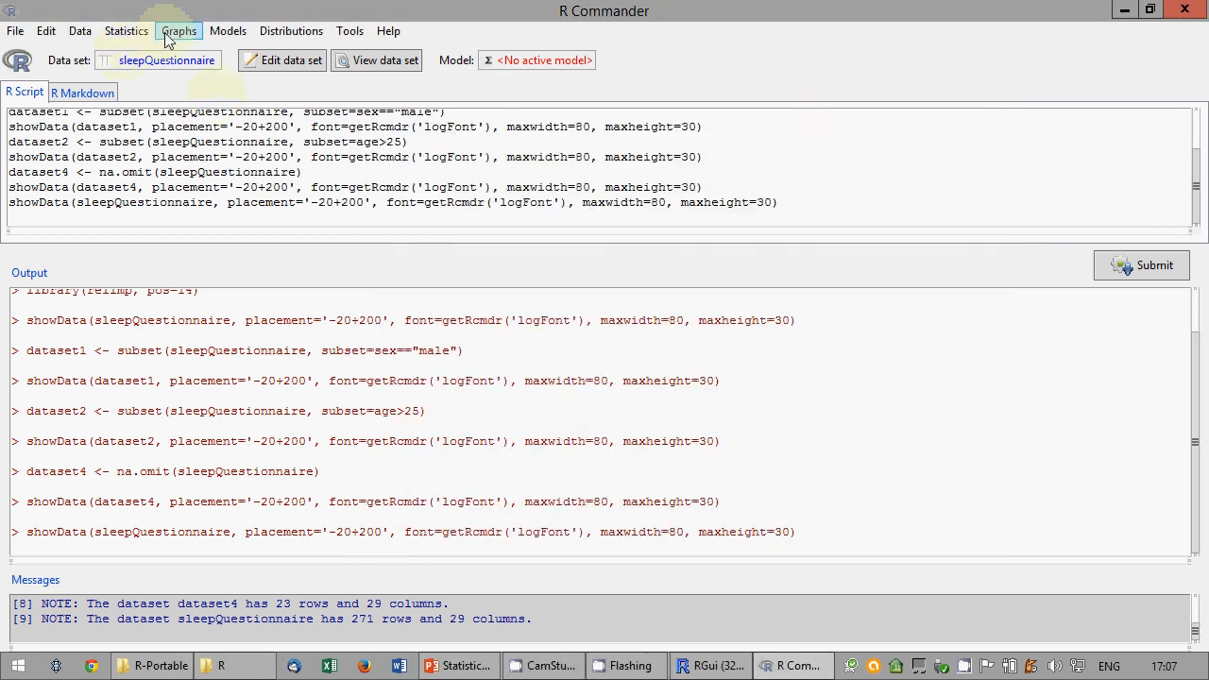
{"action": "left_click", "coordinate": [92, 37]}
{"action": "mouse_move", "coordinate": [158, 174]}
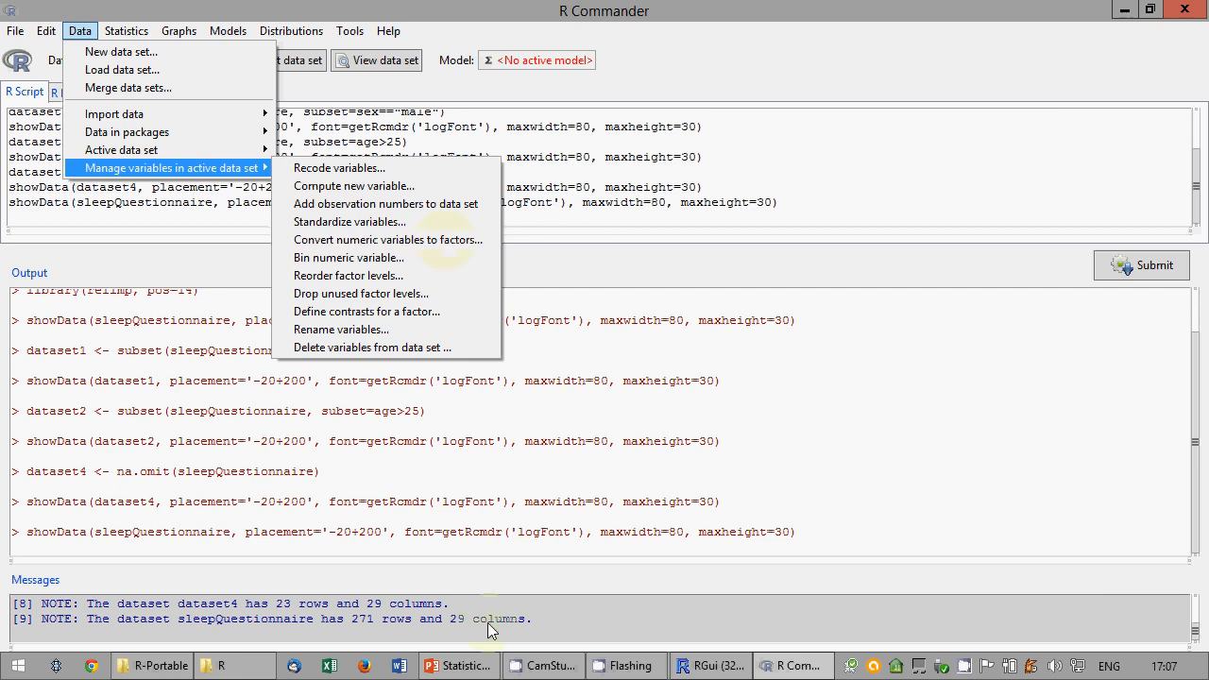
{"action": "left_click", "coordinate": [467, 666]}
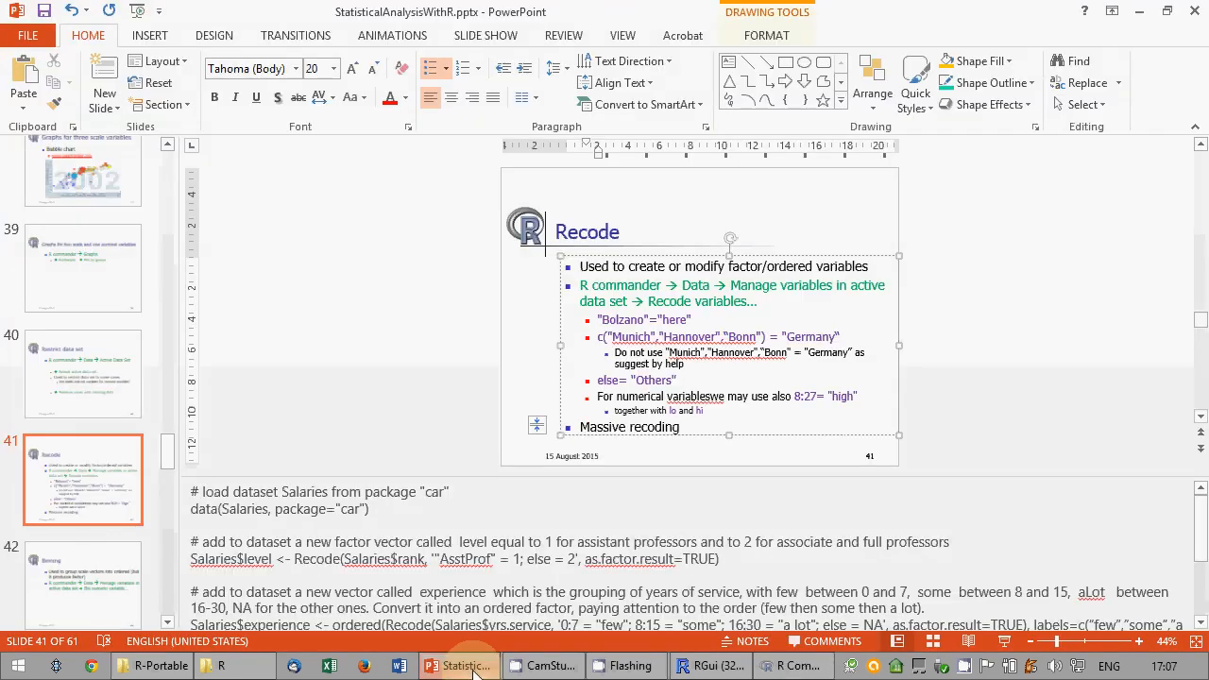
Return to R Commander and set up a recode of edlevel into a new variable named edlevel2.
{"action": "left_click", "coordinate": [468, 666]}
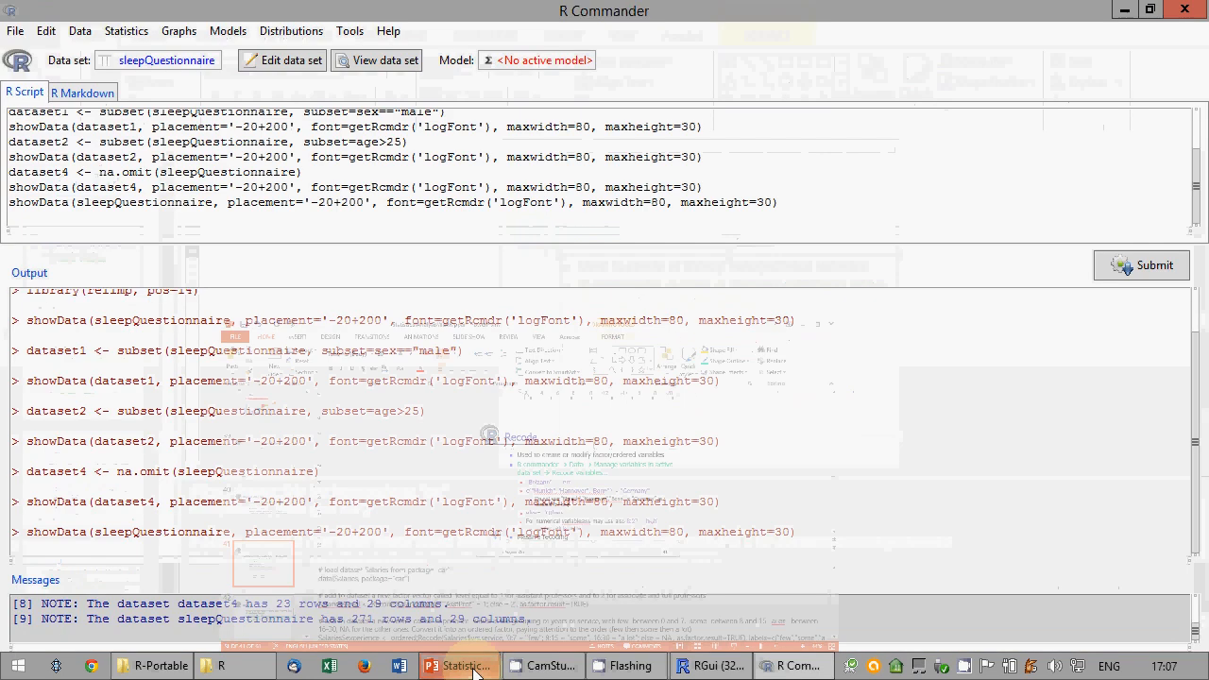
{"action": "left_click", "coordinate": [80, 30]}
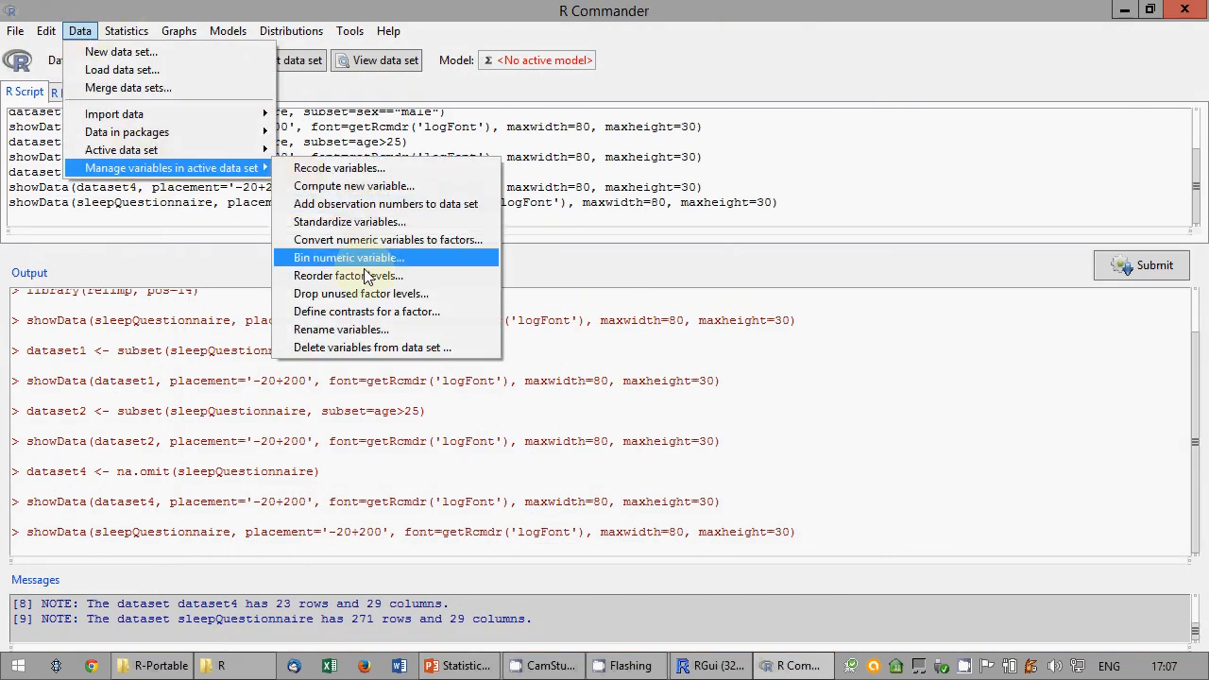
{"action": "left_click", "coordinate": [351, 169]}
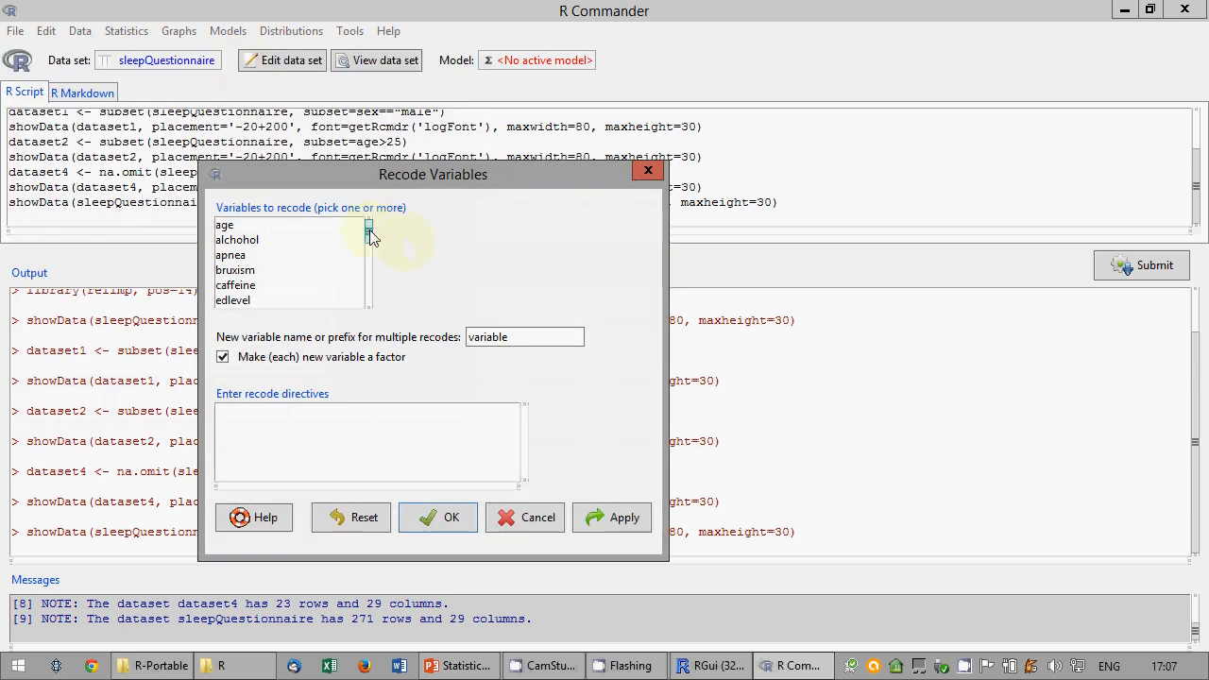
{"action": "left_click_drag", "start_coordinate": [369, 235], "coordinate": [371, 247]}
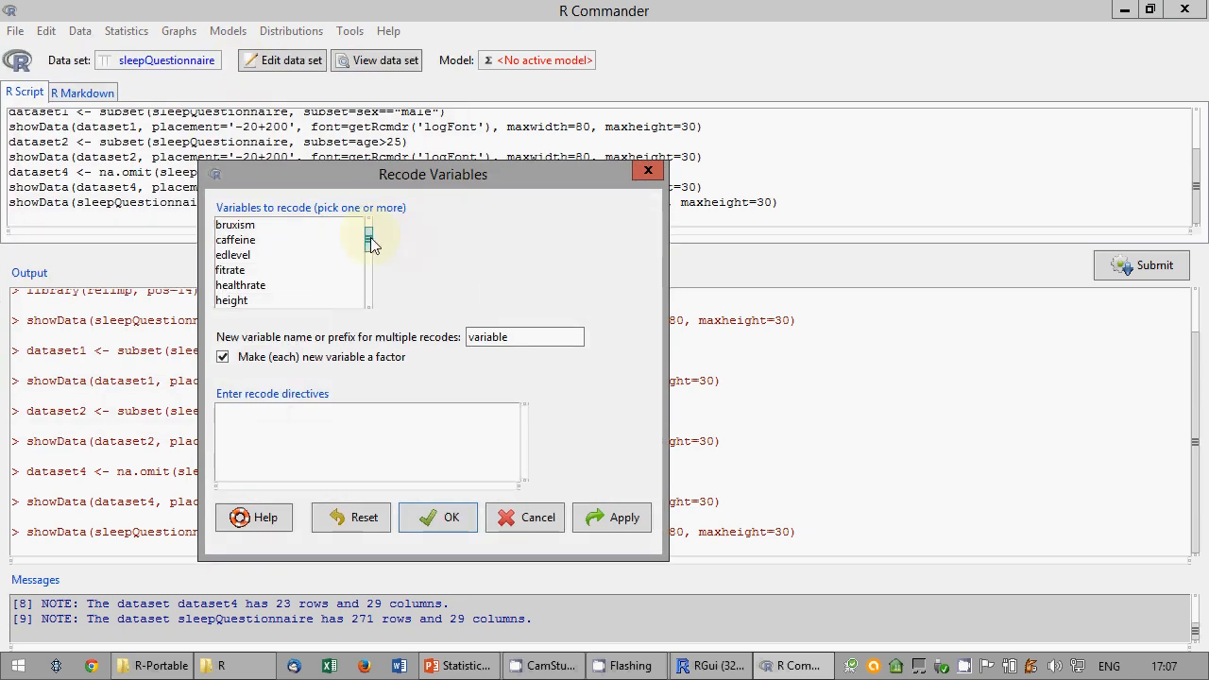
{"action": "left_click", "coordinate": [253, 257]}
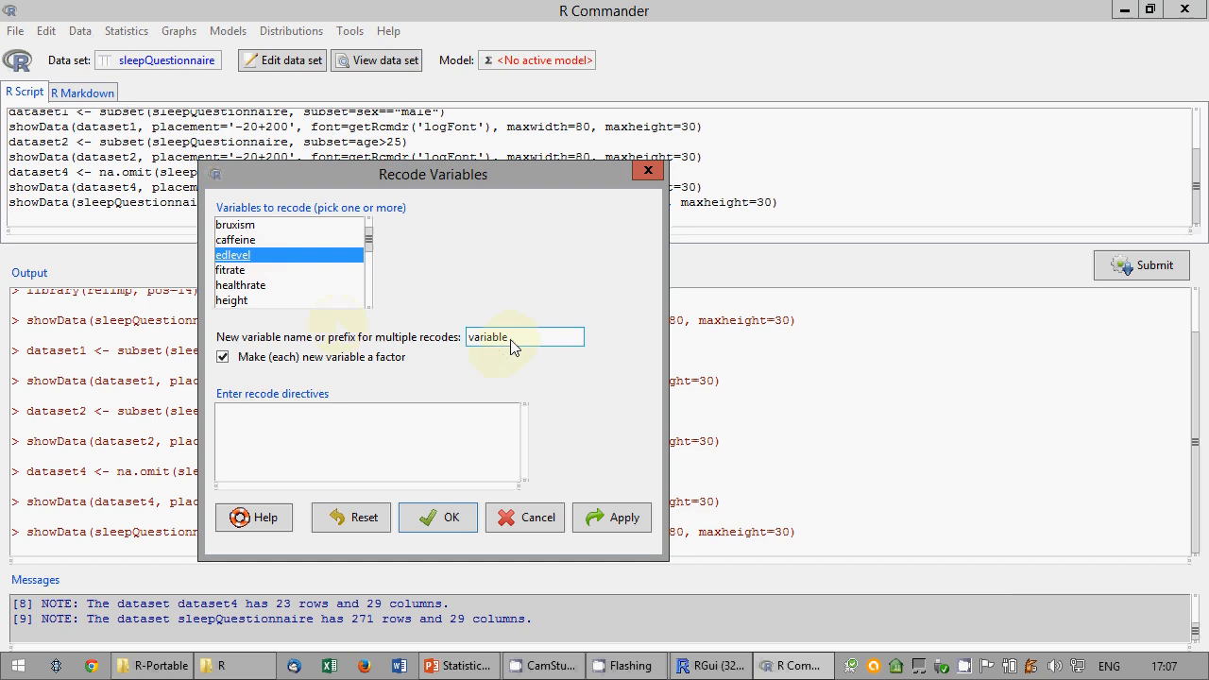
{"action": "left_click_drag", "start_coordinate": [511, 342], "coordinate": [449, 340]}
{"action": "type", "text": "edlevel2"}
Enter the label "trade training/ post secondary training" in quotation marks as the source value of the recode directive.
{"action": "left_click", "coordinate": [346, 422]}
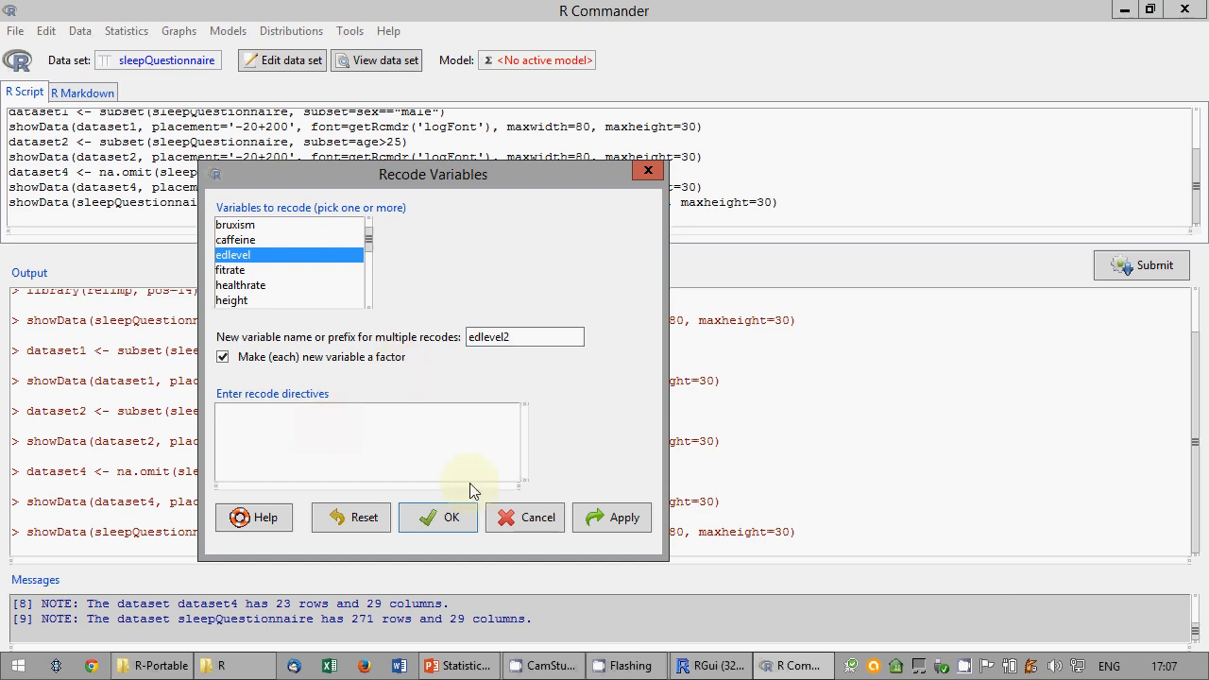
{"action": "type", "text": "trade training/ post secondary training"}
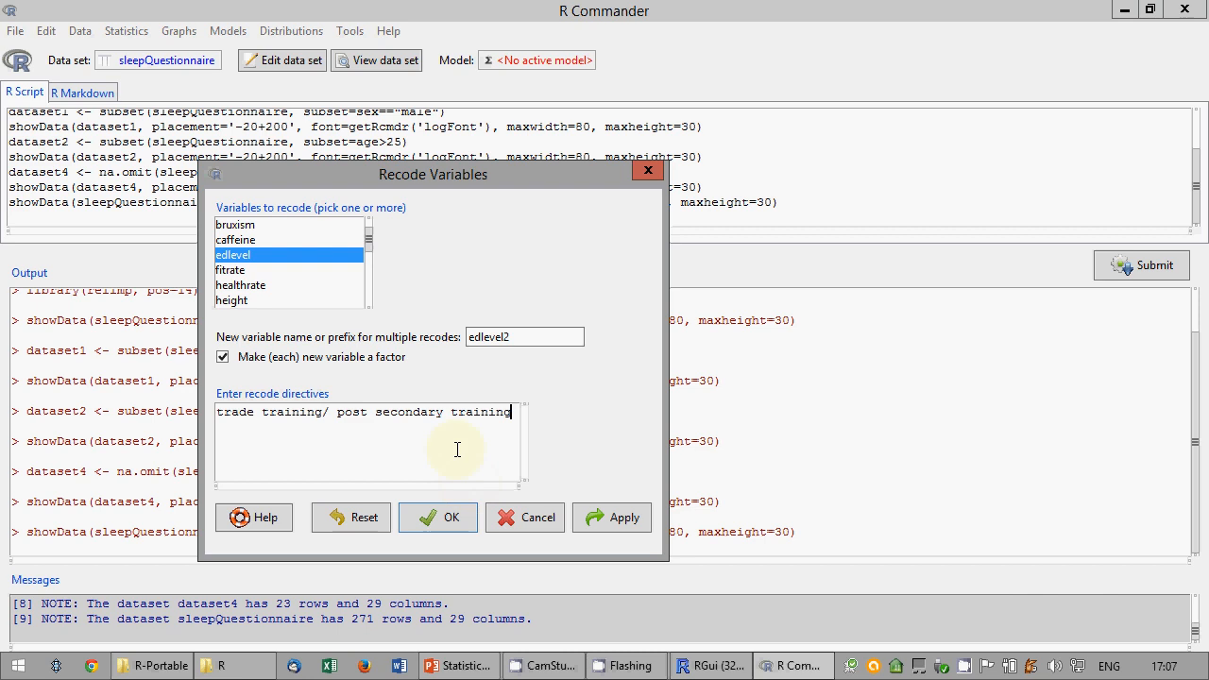
{"action": "key", "text": "Home"}
{"action": "type", "text": "\"high"}
{"action": "type", "text": "\""}
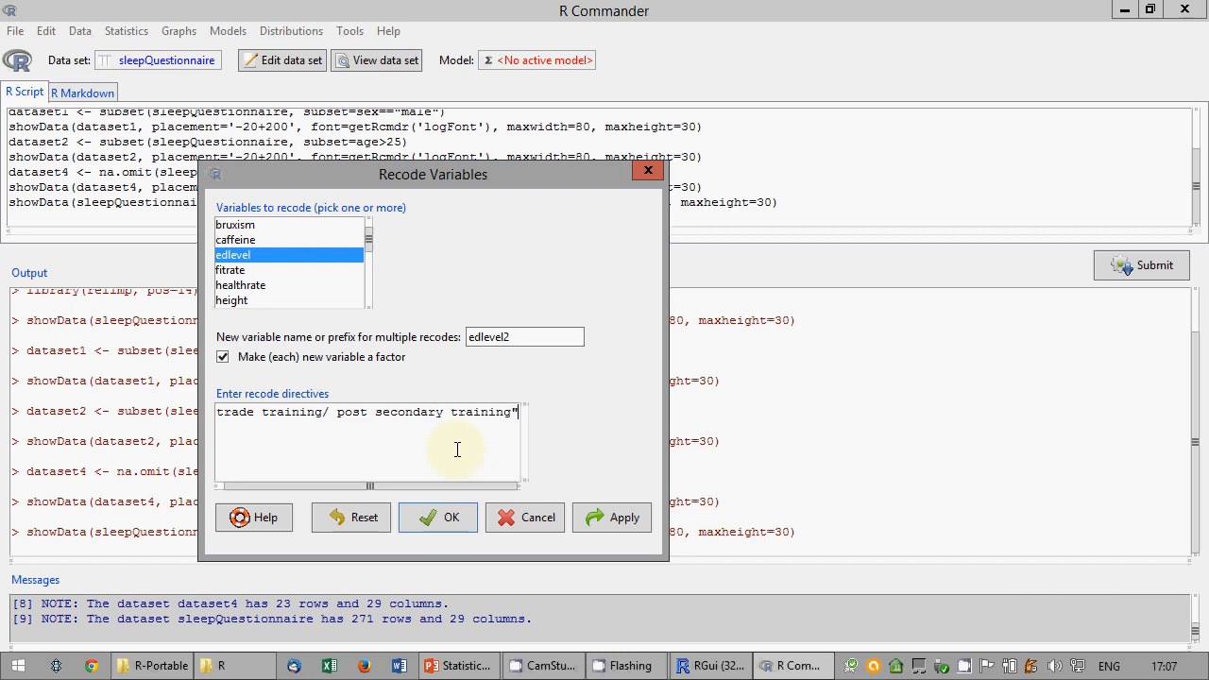
Check the directive syntax on the Recode slide, complete the directive with ="undergraduate degree" and run the recode.
{"action": "left_click", "coordinate": [463, 666]}
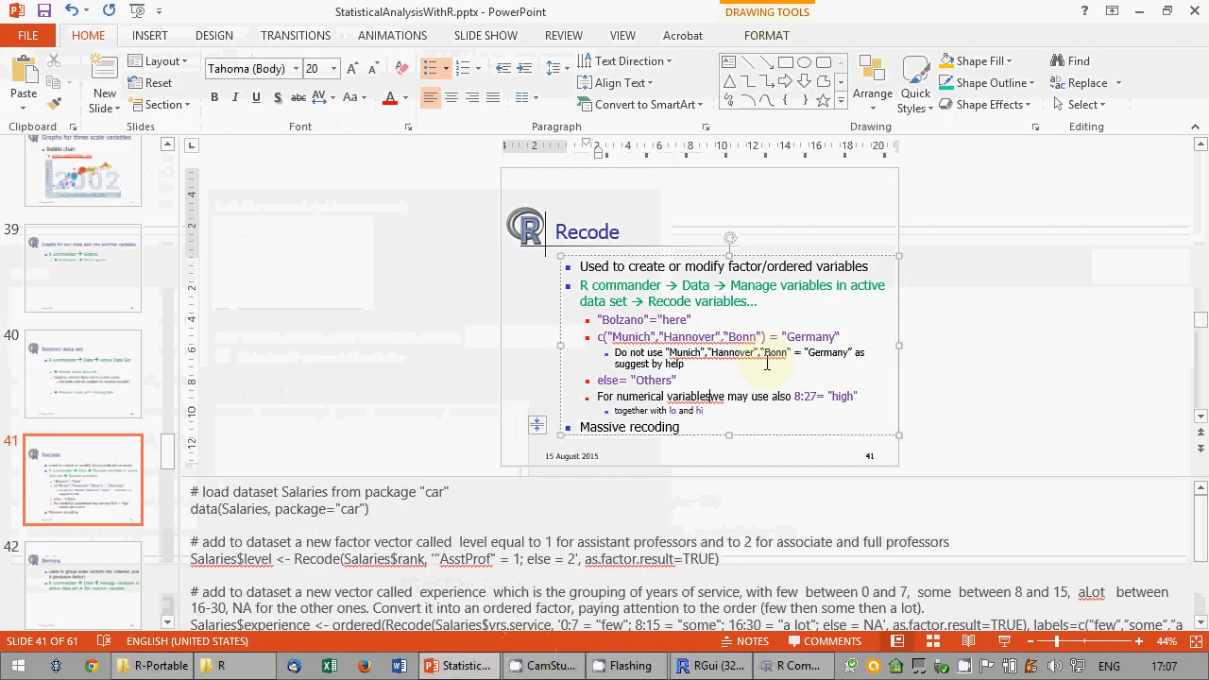
{"action": "left_click", "coordinate": [461, 666]}
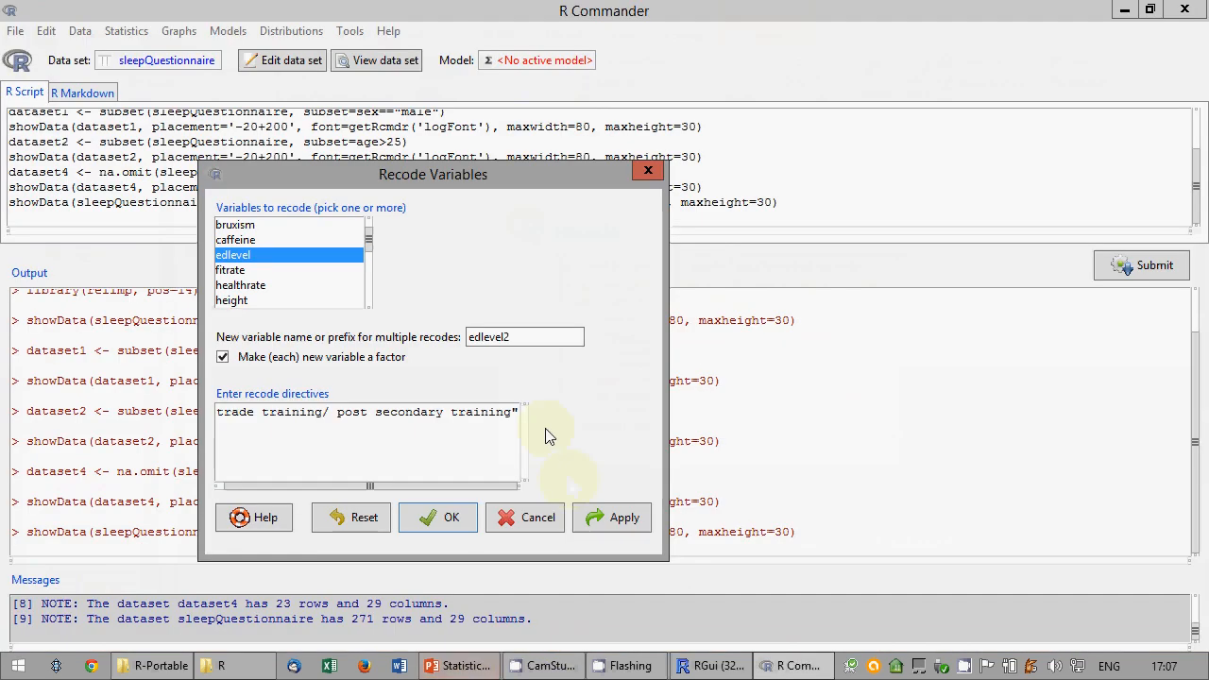
{"action": "type", "text": "=\"se"}
{"action": "key", "text": "BackSpace"}
{"action": "key", "text": "BackSpace"}
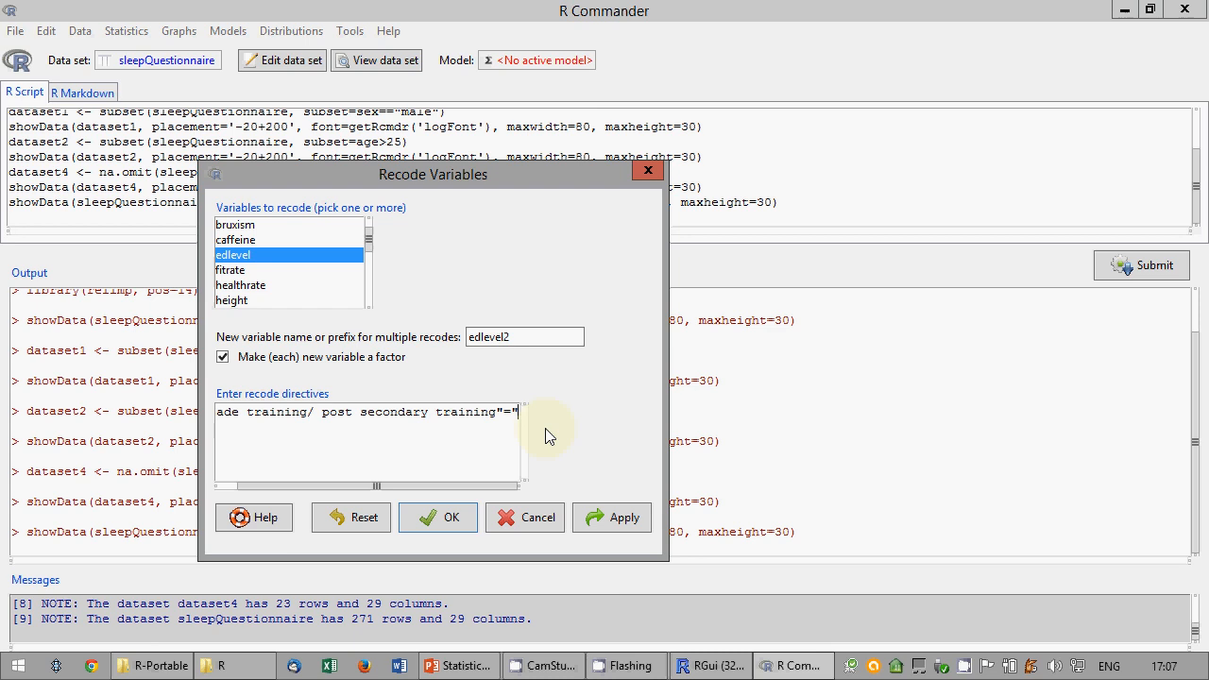
{"action": "type", "text": "underg"}
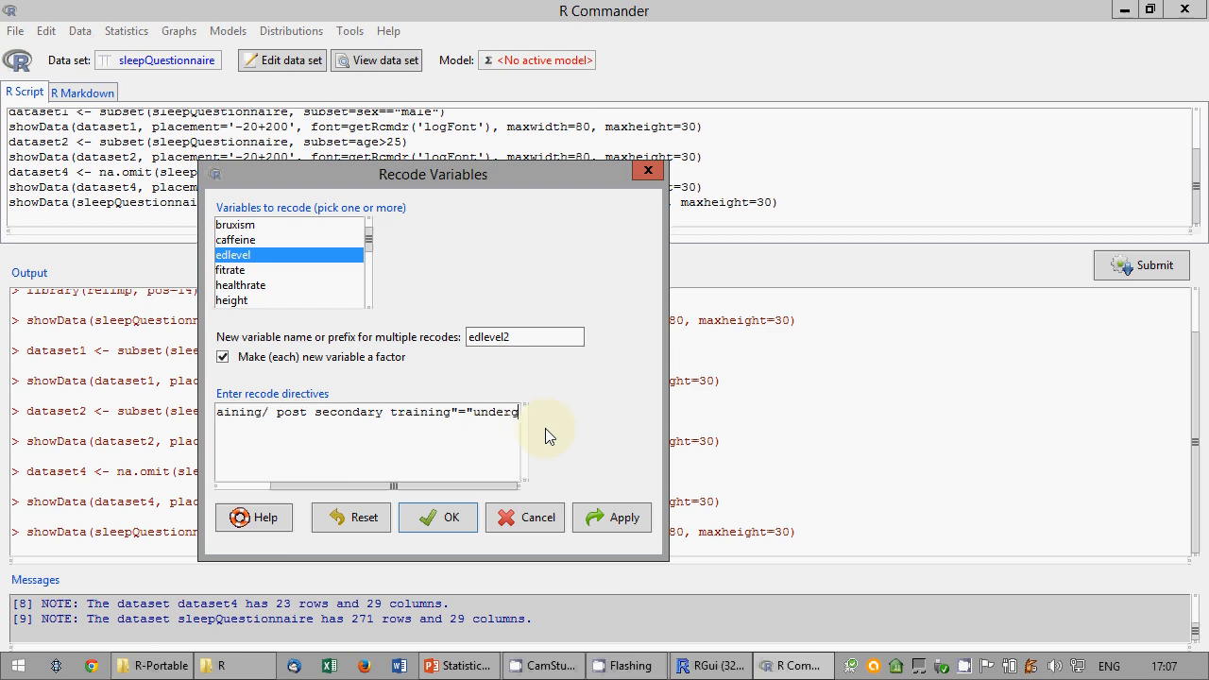
{"action": "type", "text": "raduate deg"}
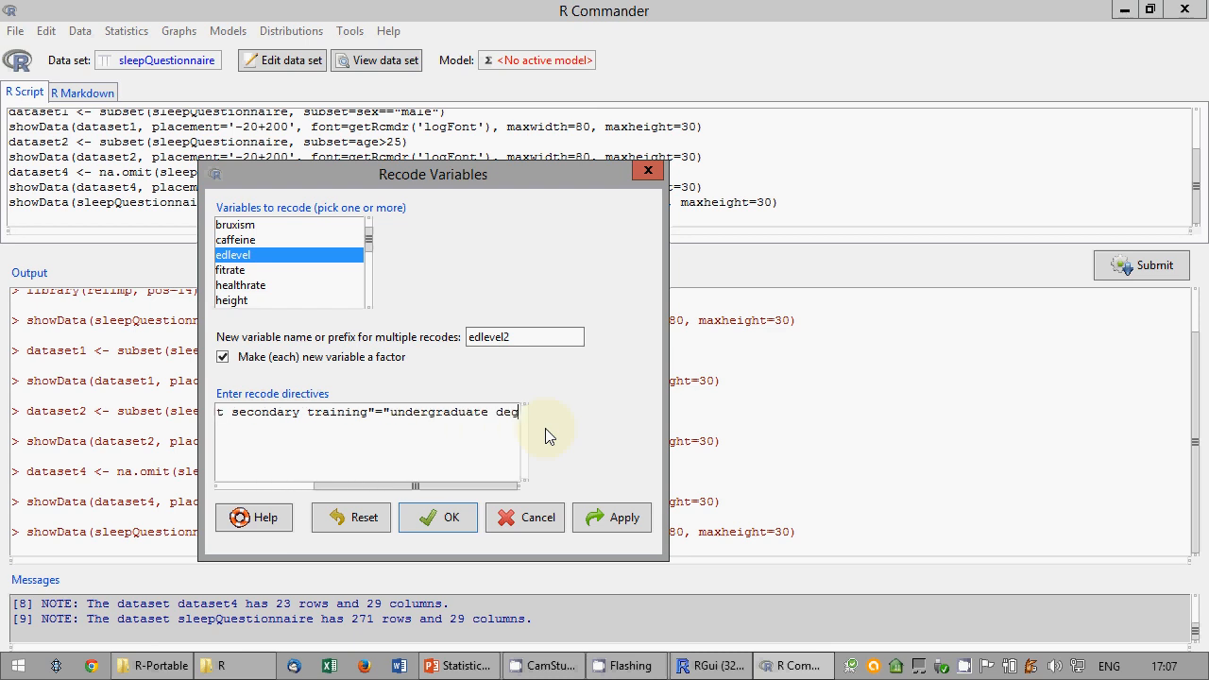
{"action": "type", "text": "ree\""}
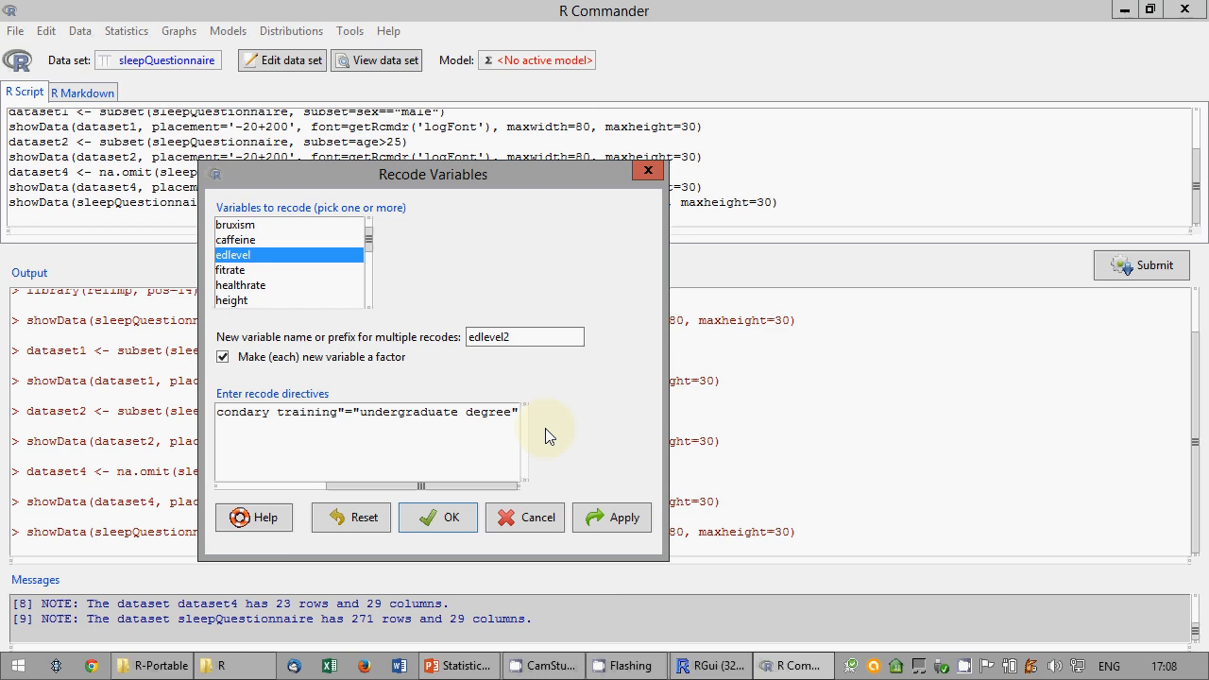
{"action": "left_click_drag", "start_coordinate": [437, 496], "coordinate": [480, 492]}
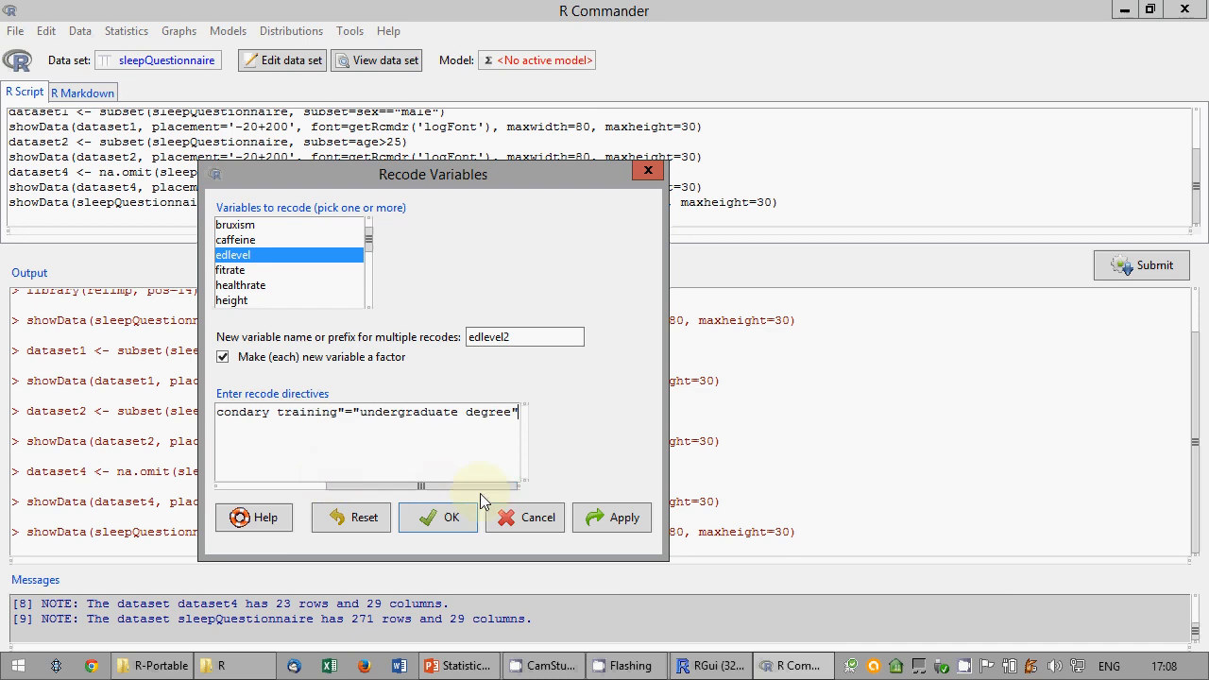
{"action": "left_click", "coordinate": [454, 521]}
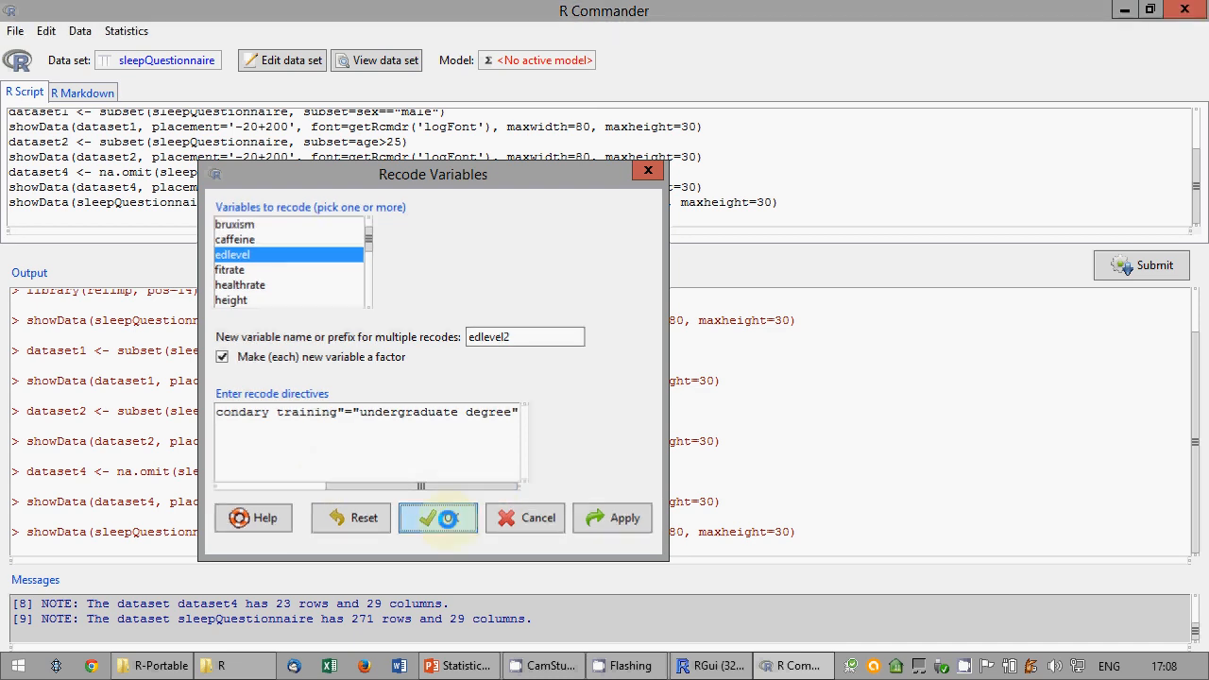
View the sleepQuestionnaire data set, compare the edlevel and edlevel2 columns for the trade training cases, and close the table.
{"action": "left_click", "coordinate": [370, 66]}
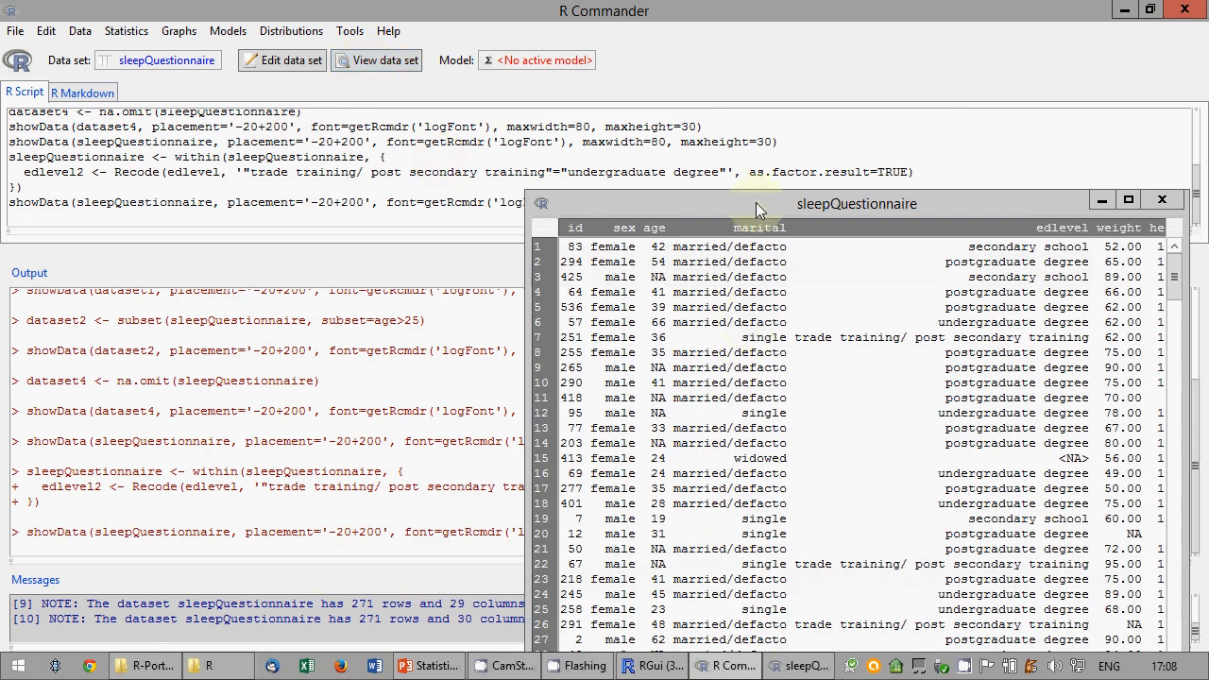
{"action": "left_click_drag", "start_coordinate": [761, 106], "coordinate": [445, 72]}
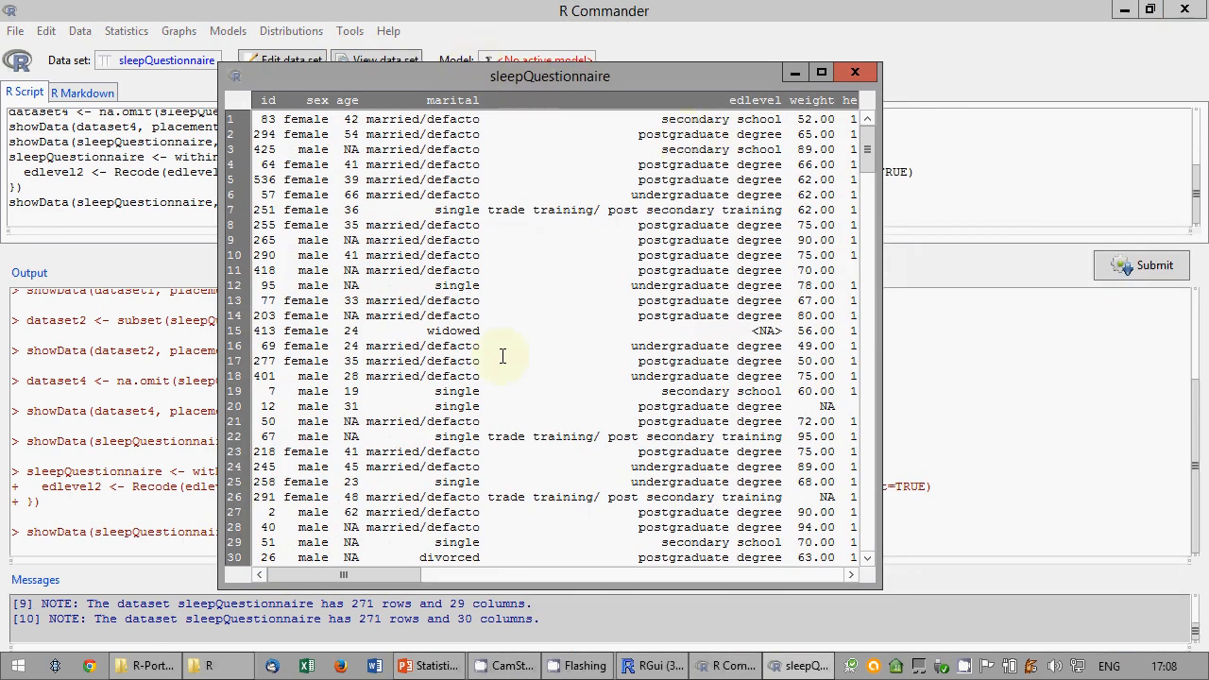
{"action": "left_click_drag", "start_coordinate": [395, 577], "coordinate": [879, 574]}
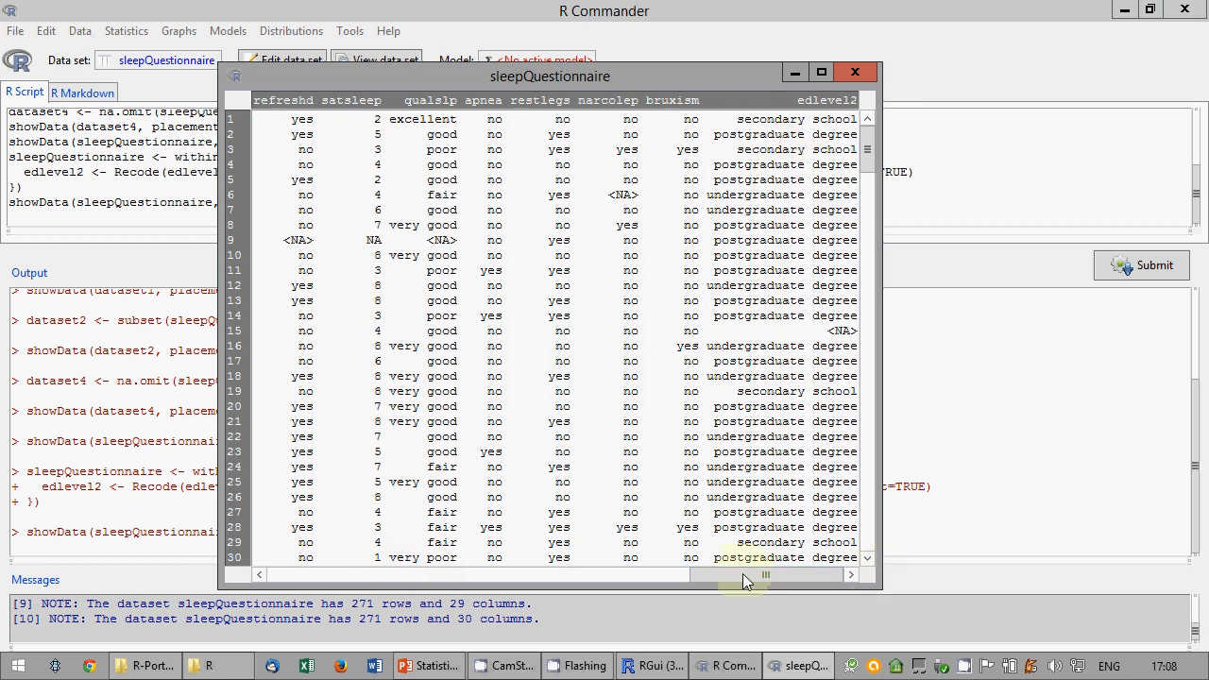
{"action": "left_click_drag", "start_coordinate": [734, 574], "coordinate": [345, 576]}
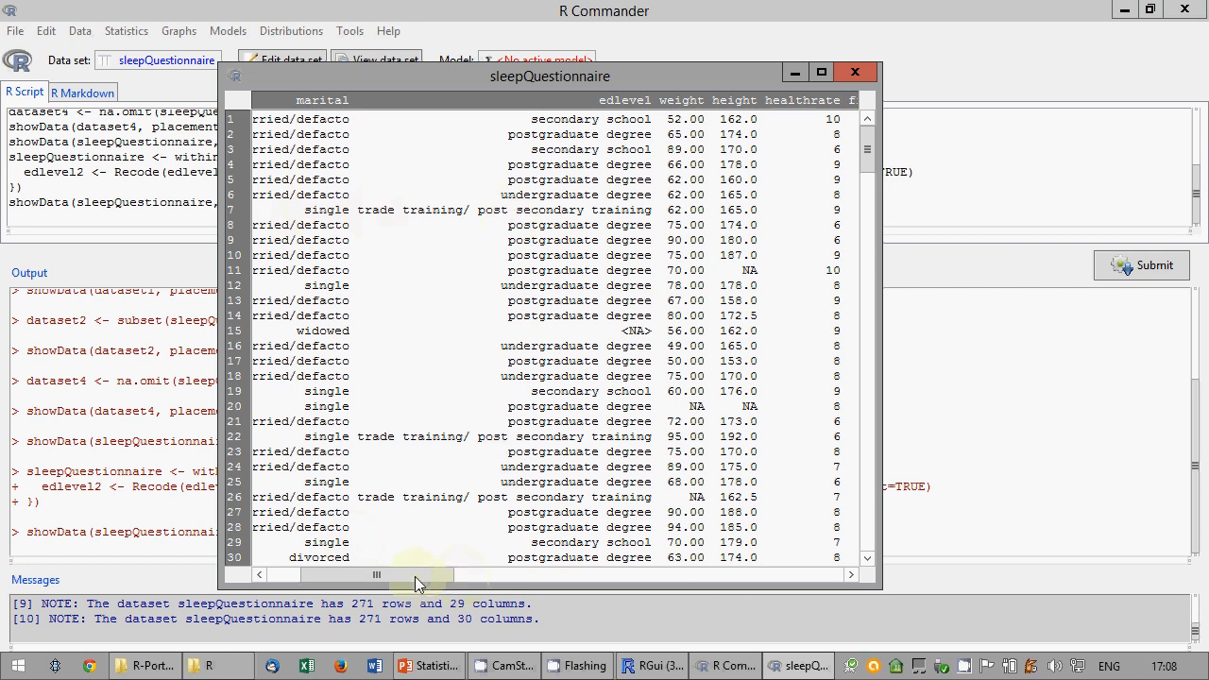
{"action": "left_click_drag", "start_coordinate": [415, 577], "coordinate": [837, 577]}
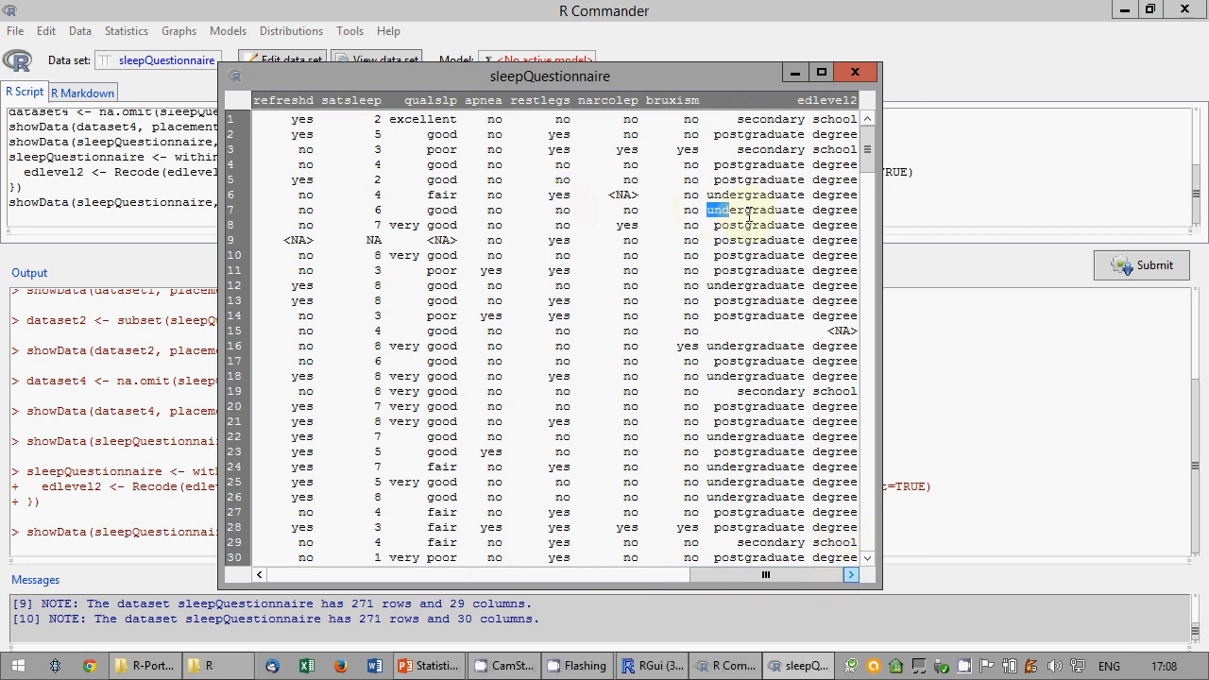
{"action": "left_click_drag", "start_coordinate": [707, 210], "coordinate": [862, 215]}
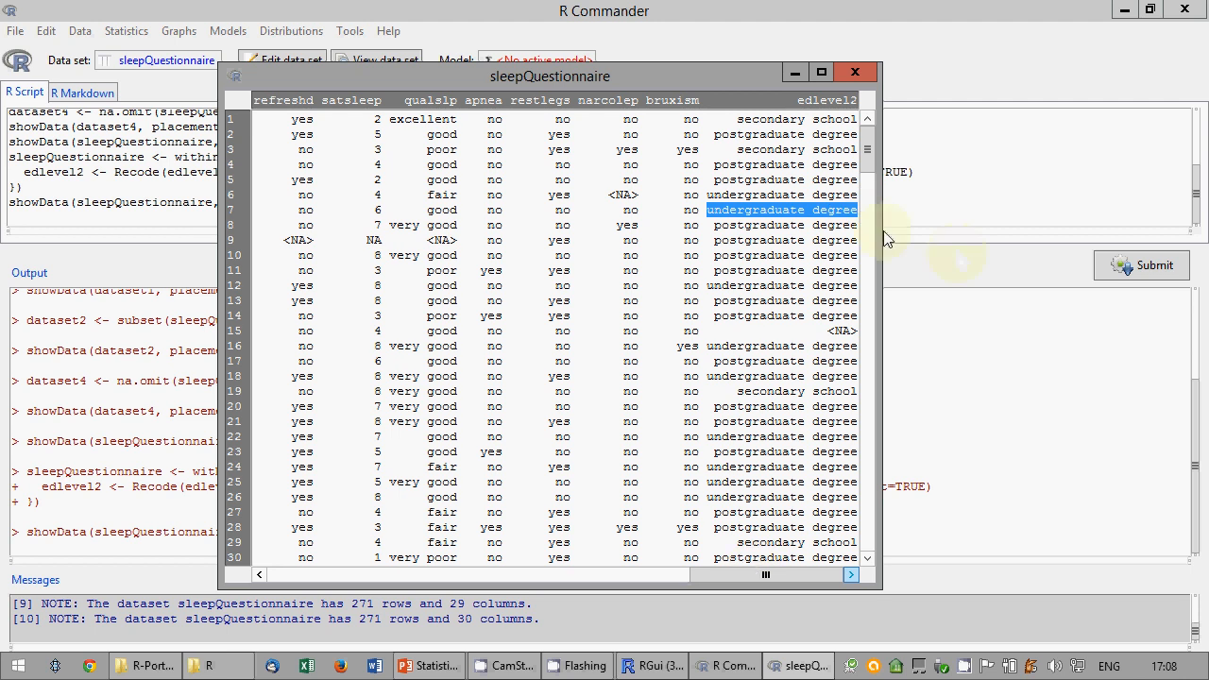
{"action": "left_click_drag", "start_coordinate": [865, 151], "coordinate": [913, 240]}
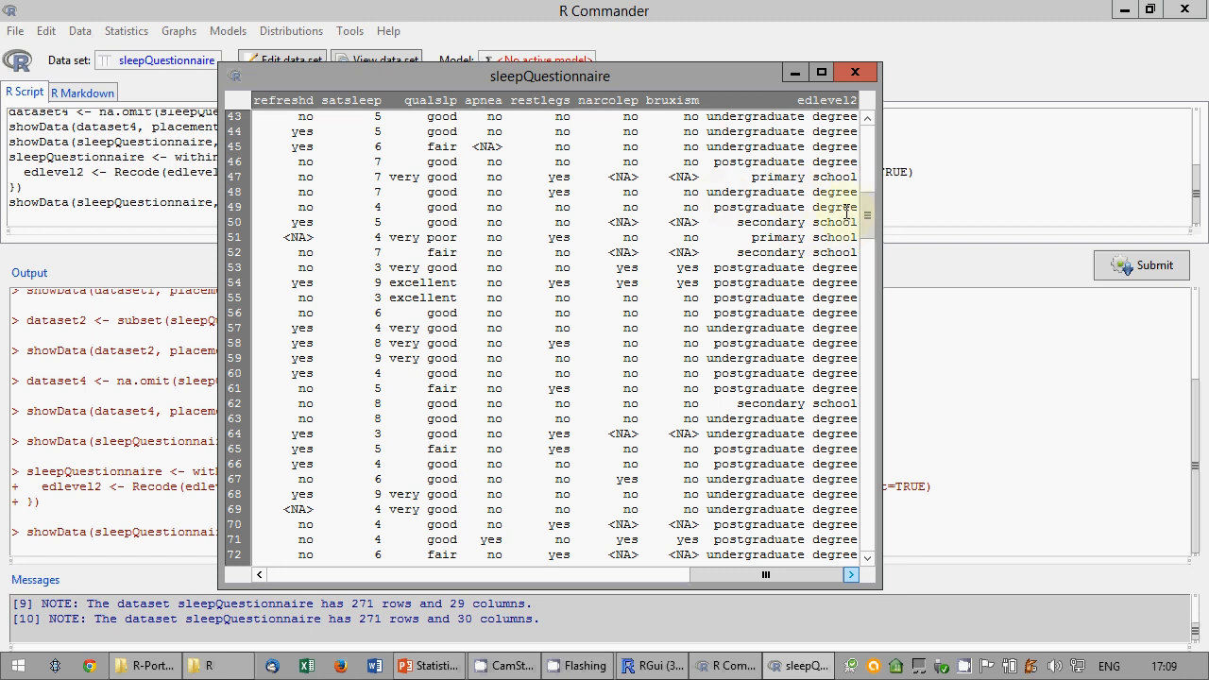
{"action": "left_click", "coordinate": [855, 73]}
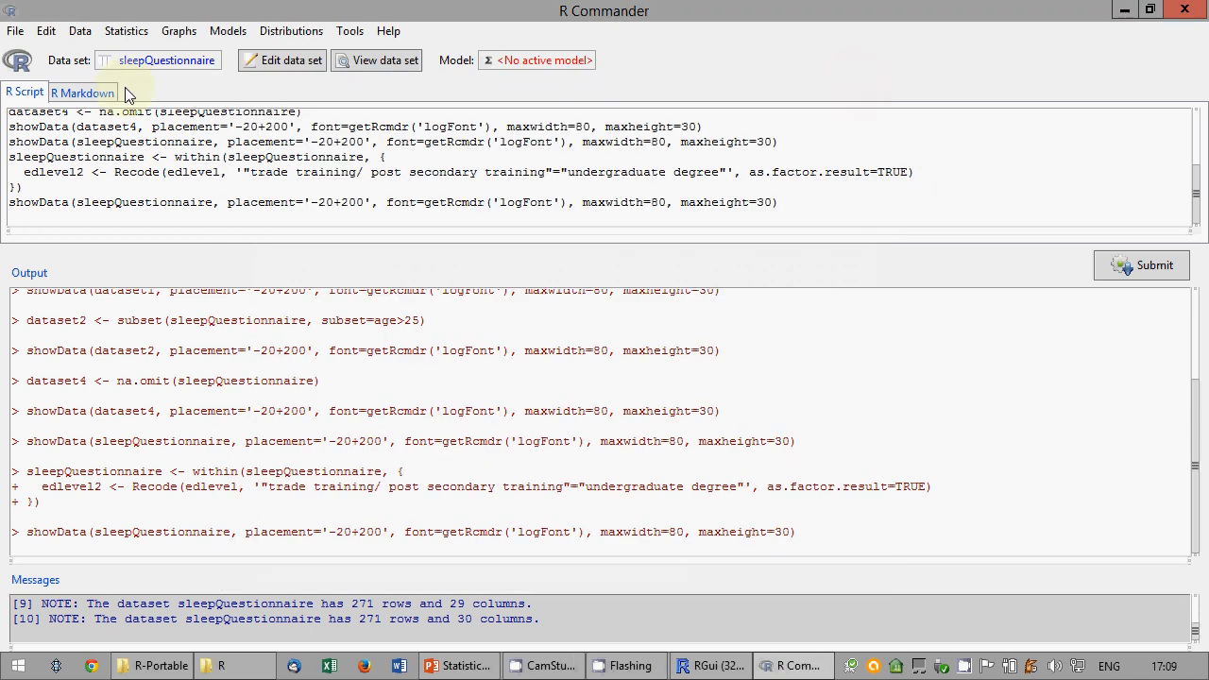
Reopen the recode of edlevel and change the target value of the "trade training/ post secondary training" directive to "degree".
{"action": "left_click", "coordinate": [127, 30]}
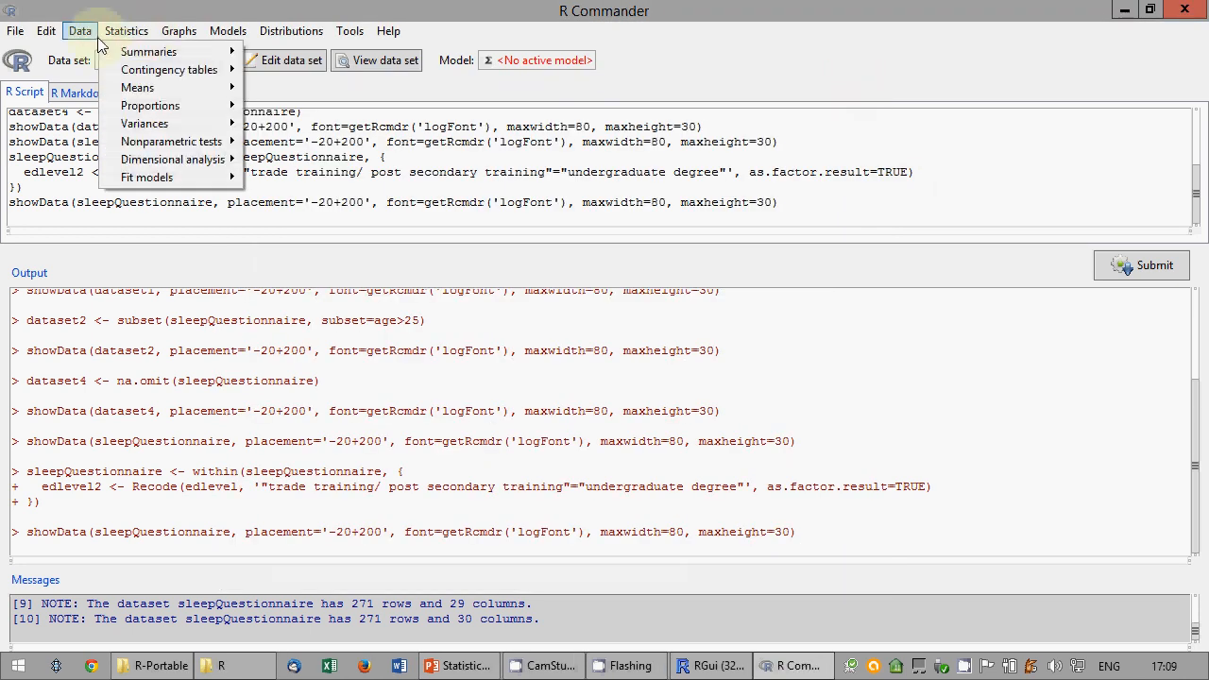
{"action": "mouse_move", "coordinate": [81, 30]}
{"action": "mouse_move", "coordinate": [139, 168]}
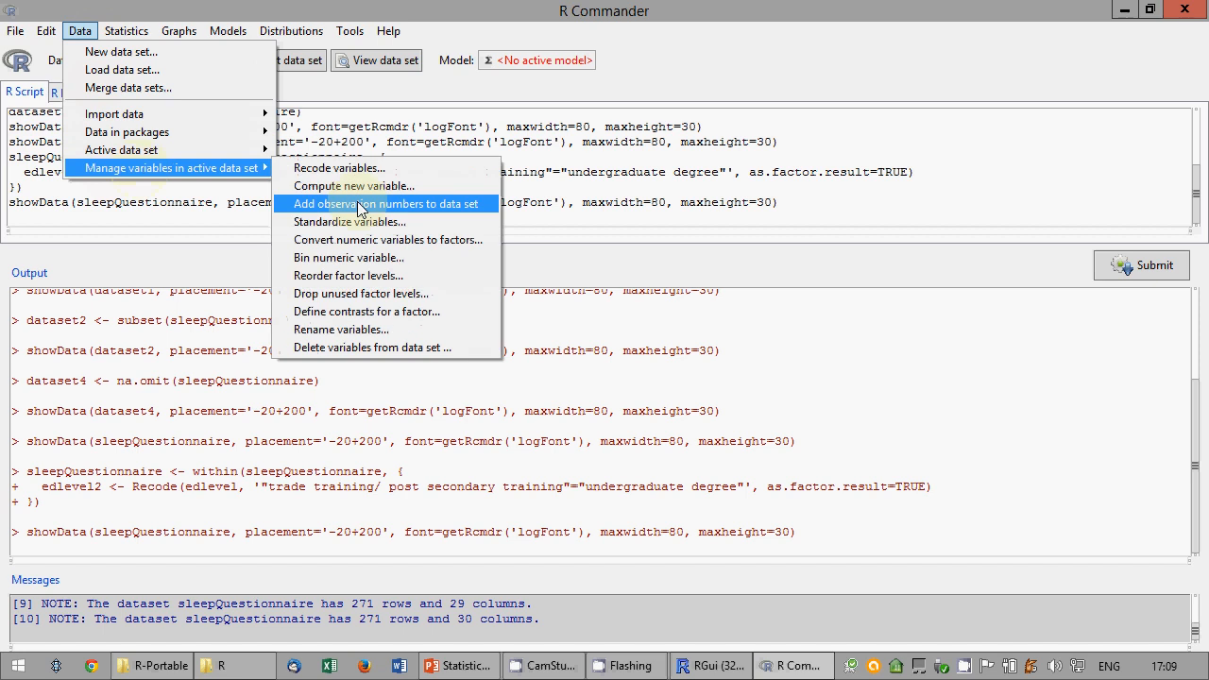
{"action": "left_click", "coordinate": [350, 168]}
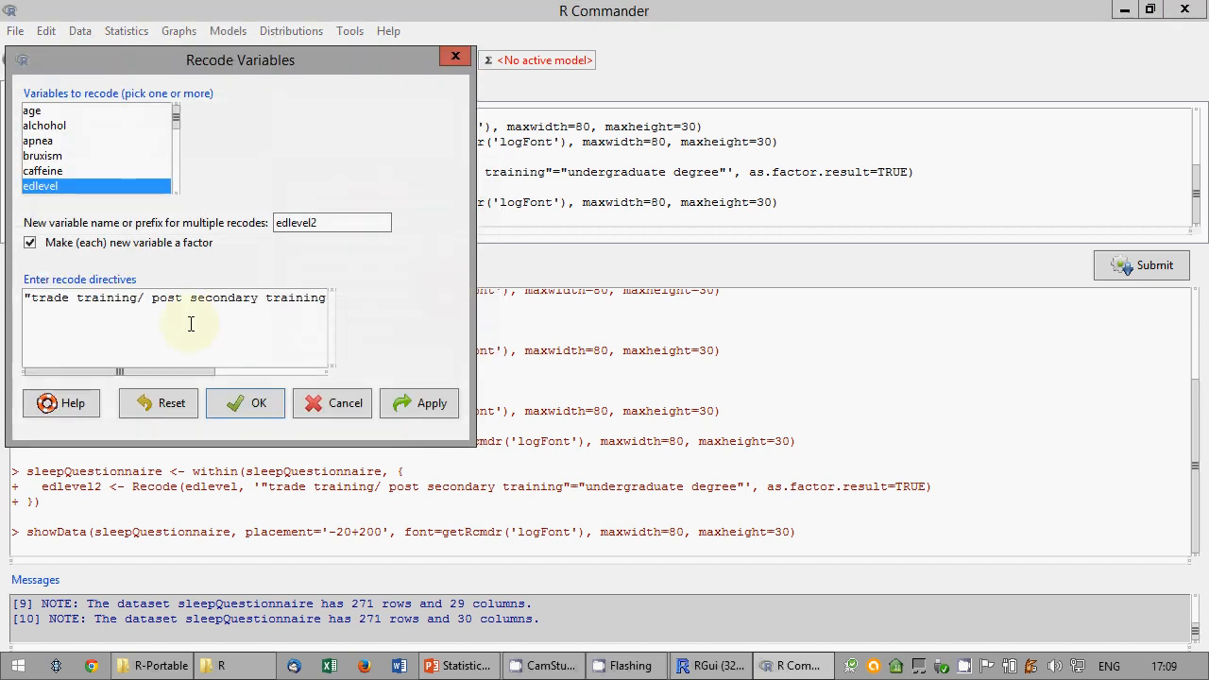
{"action": "left_click_drag", "start_coordinate": [174, 372], "coordinate": [167, 296]}
{"action": "double_click", "coordinate": [237, 301]}
{"action": "key", "text": "BackSpace"}
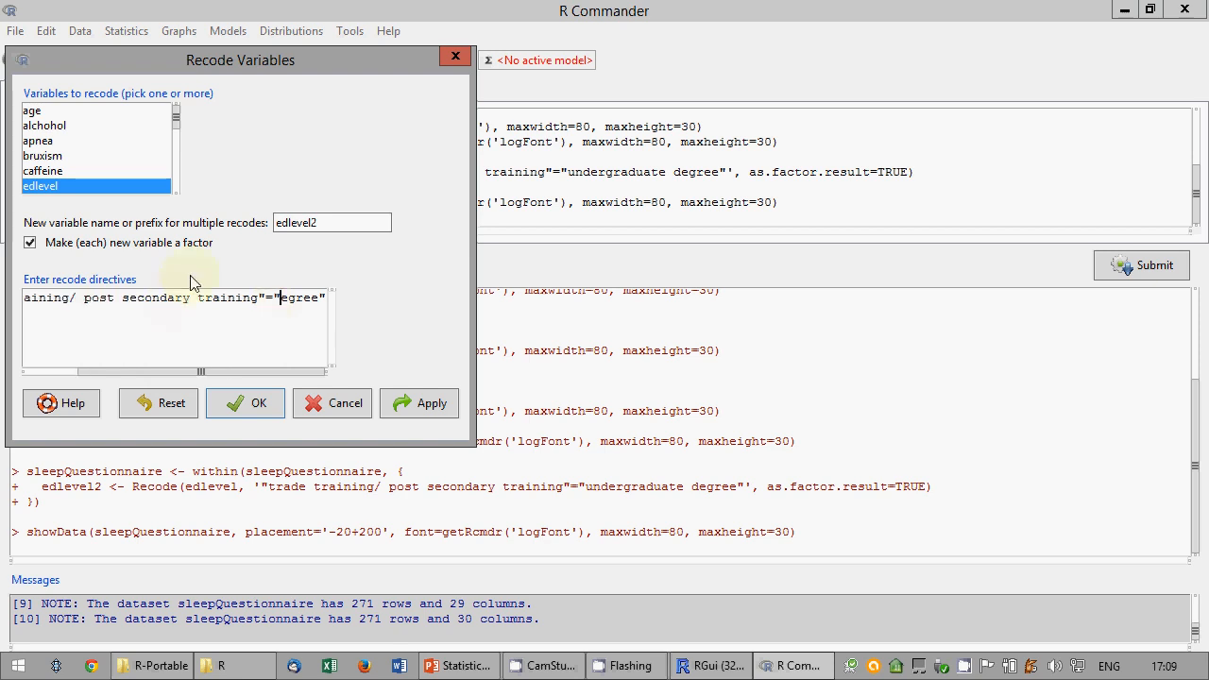
{"action": "type", "text": "d"}
Add recode directives on separate lines that map "secondary school" and "primary school" to "school".
{"action": "key", "text": "Home"}
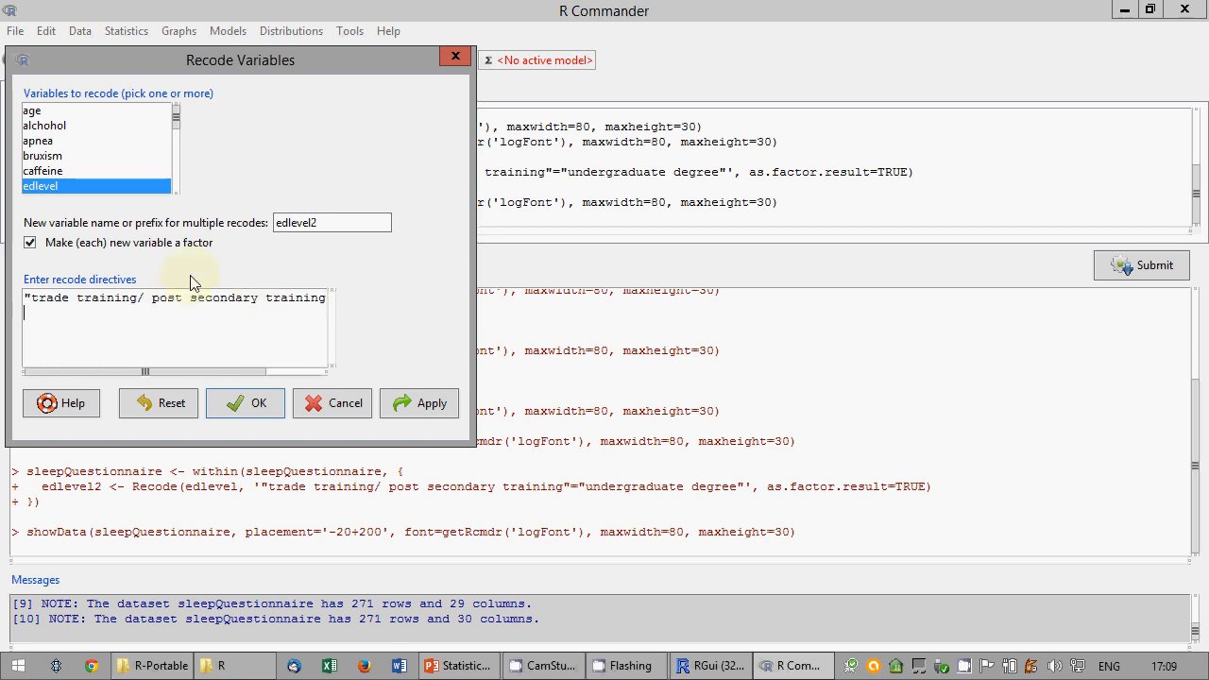
{"action": "type", "text": "\"secondary school"}
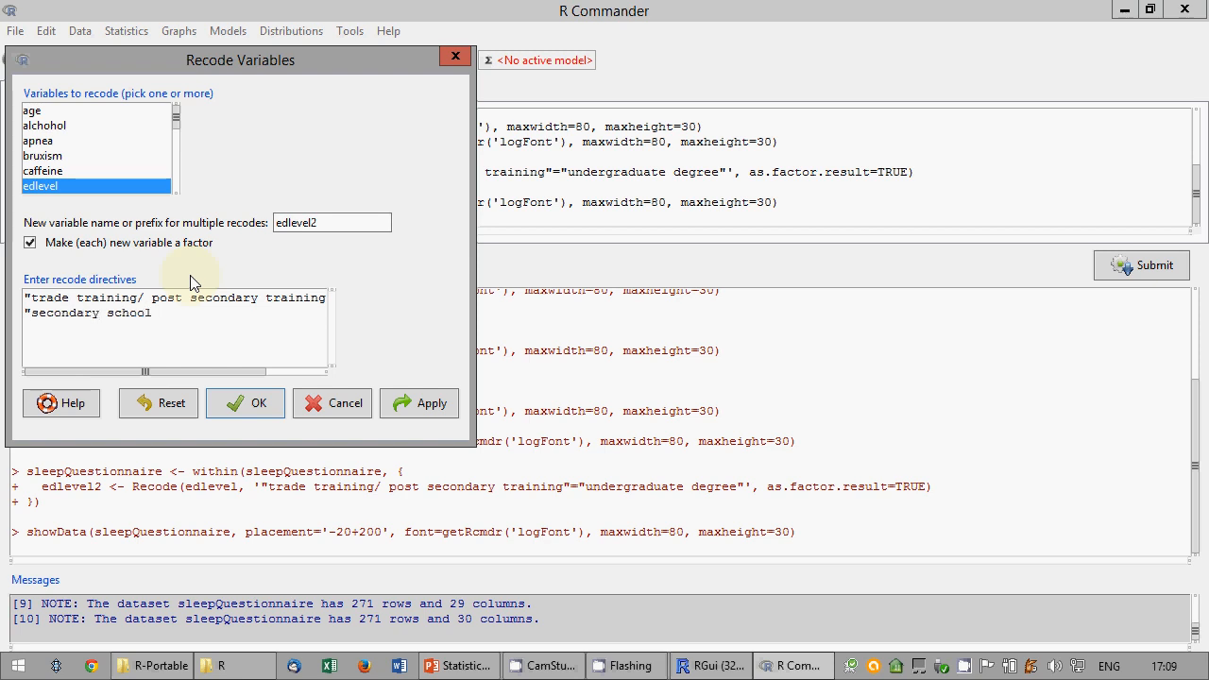
{"action": "type", "text": "\"=\"school\""}
{"action": "key", "text": "Return"}
{"action": "type", "text": "\"primary school\"=\"sche"}
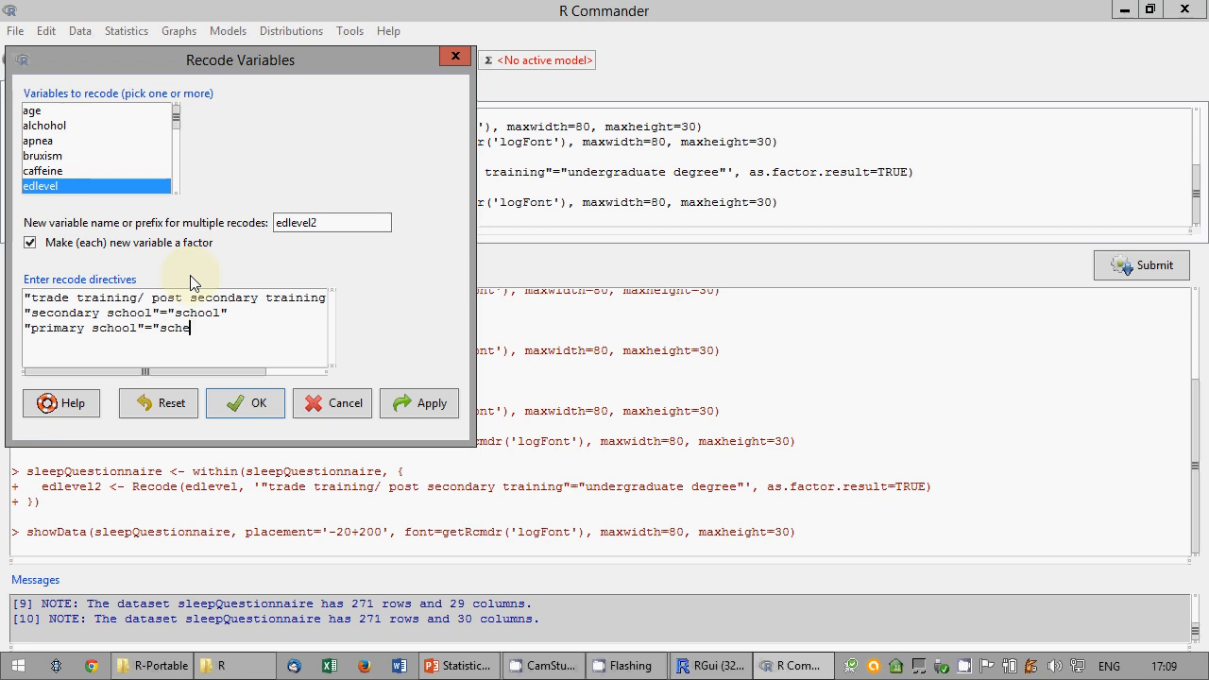
{"action": "key", "text": "BackSpace"}
{"action": "type", "text": "ool\""}
{"action": "key", "text": "Return"}
Add the recode directive "undergraduate degree"="degree" on its own line.
{"action": "type", "text": "undergra"}
{"action": "key", "text": "BackSpace"}
{"action": "type", "text": "aduate degr"}
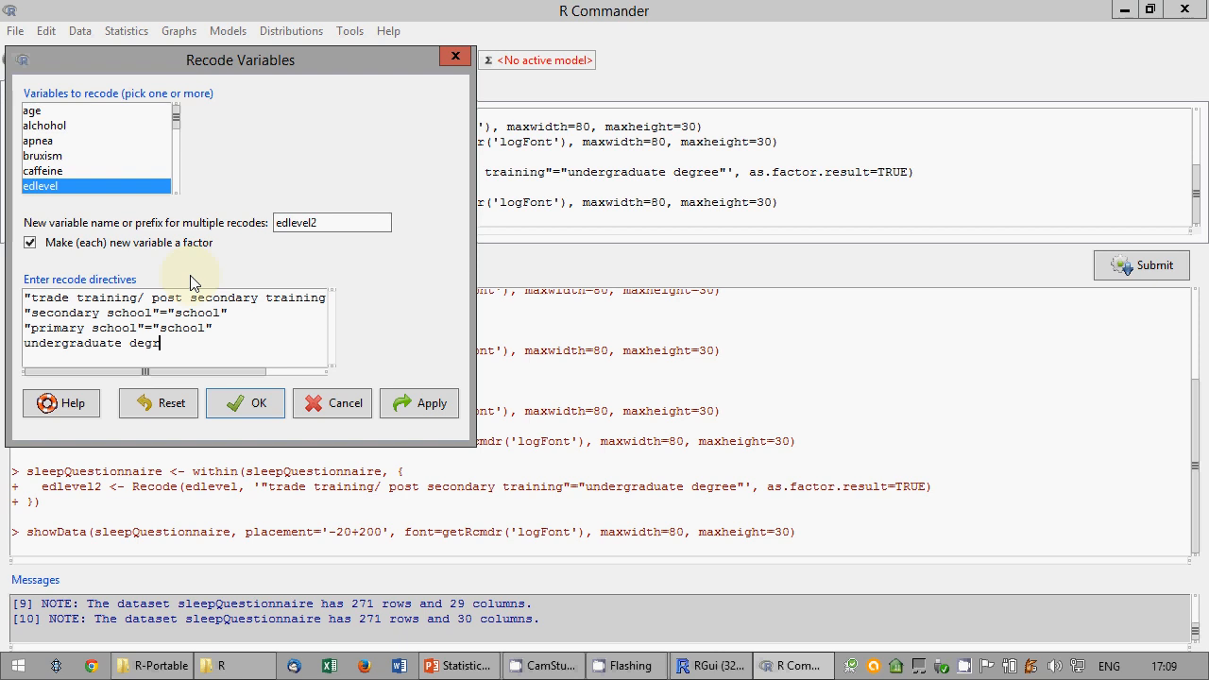
{"action": "type", "text": "ee\"=\"degree\""}
{"action": "key", "text": "Home"}
{"action": "type", "text": "\""}
Duplicate the undergraduate directive on a new line and change its source value to "postgraduate degree".
{"action": "key", "text": "Home"}
{"action": "key", "text": "shift+End"}
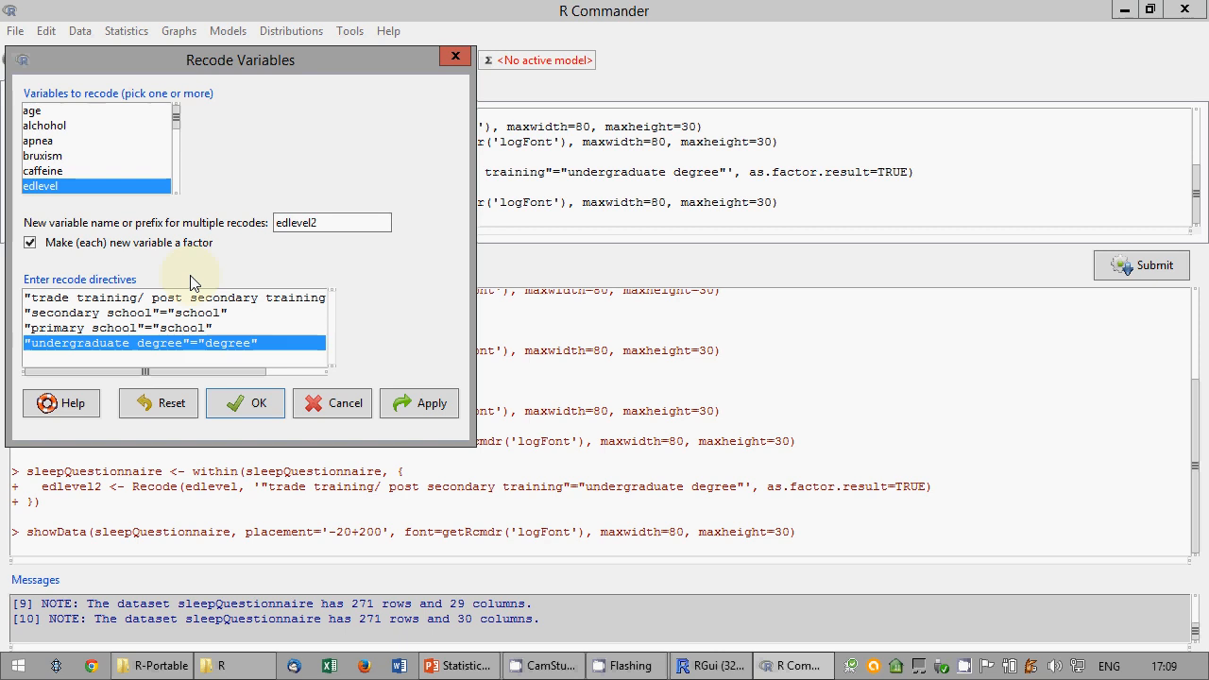
{"action": "key", "text": "Down"}
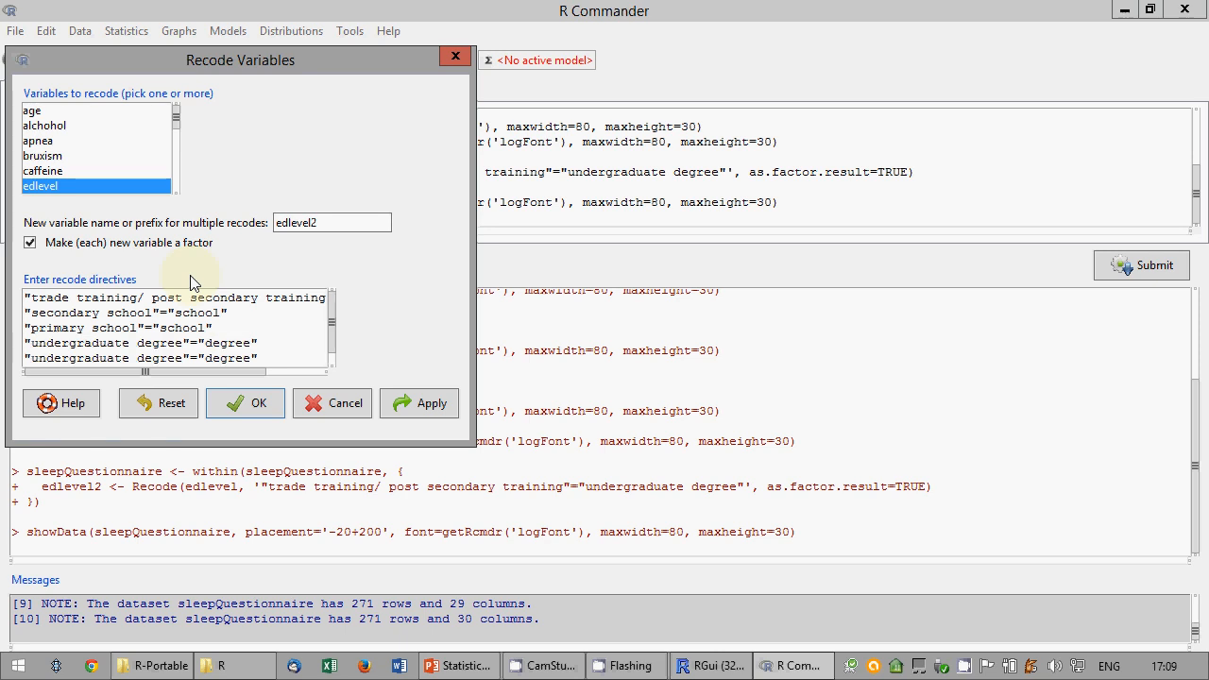
{"action": "left_click_drag", "start_coordinate": [70, 359], "coordinate": [32, 355]}
{"action": "type", "text": "post"}
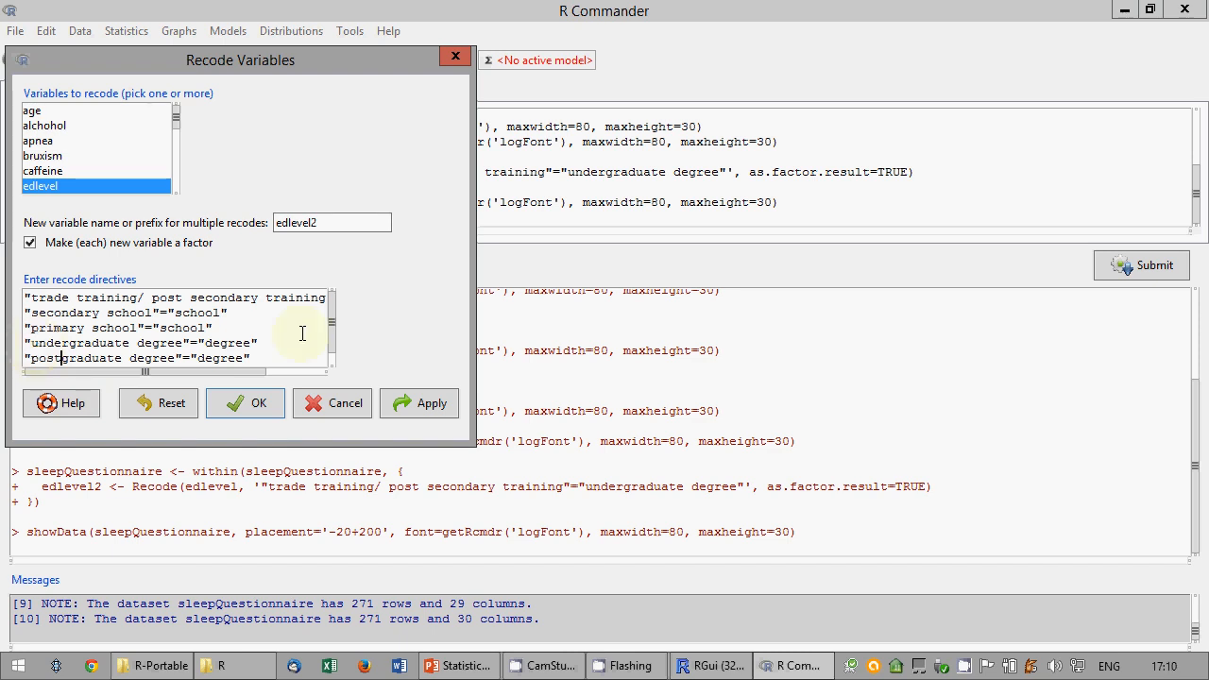
Change the target value to "univ degree" in the undergraduate, postgraduate and trade training directives.
{"action": "left_click_drag", "start_coordinate": [177, 371], "coordinate": [278, 304]}
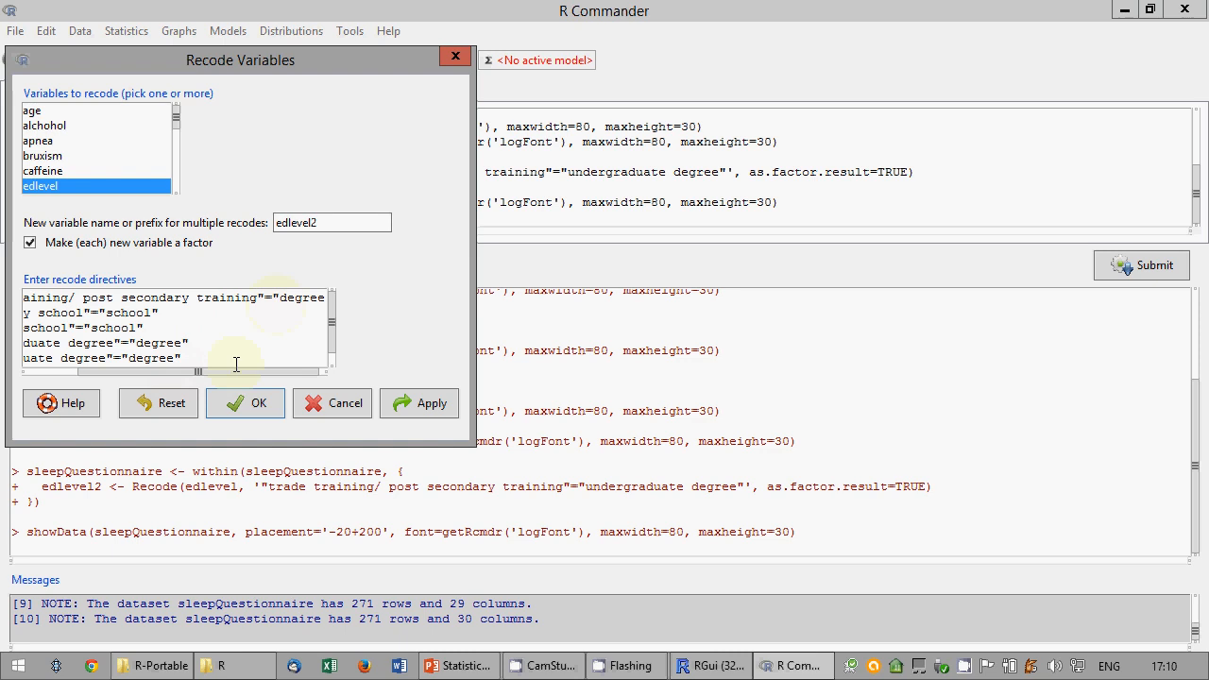
{"action": "left_click_drag", "start_coordinate": [236, 371], "coordinate": [106, 352]}
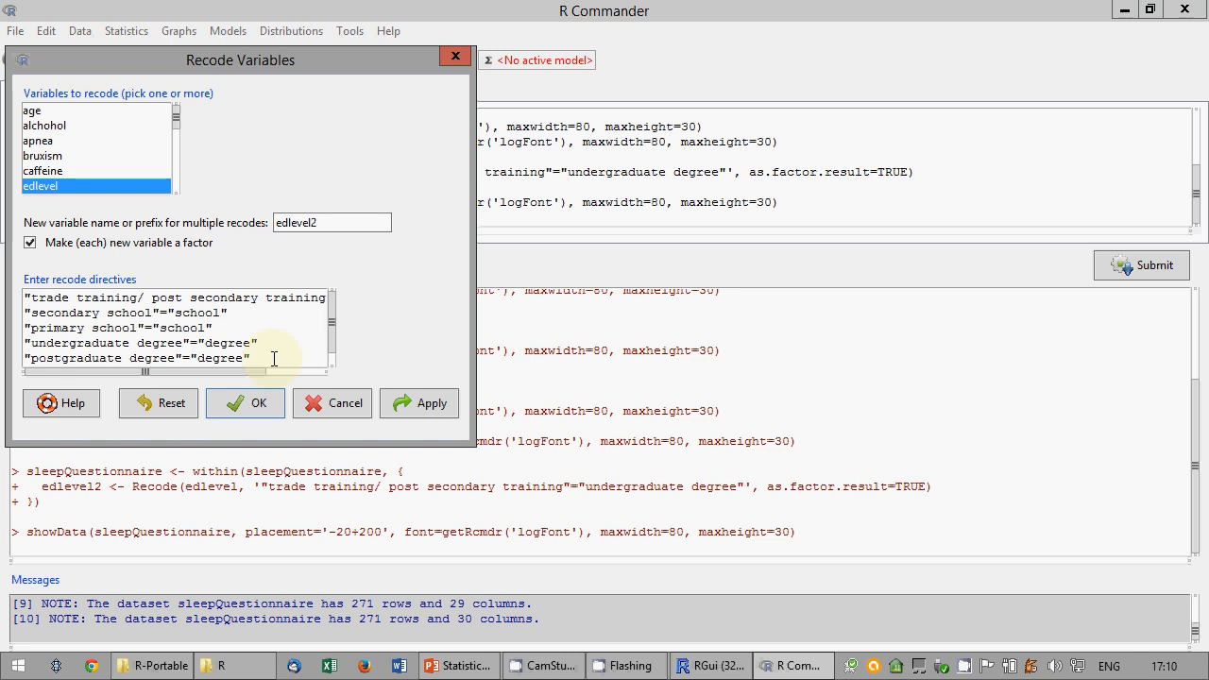
{"action": "left_click", "coordinate": [206, 344]}
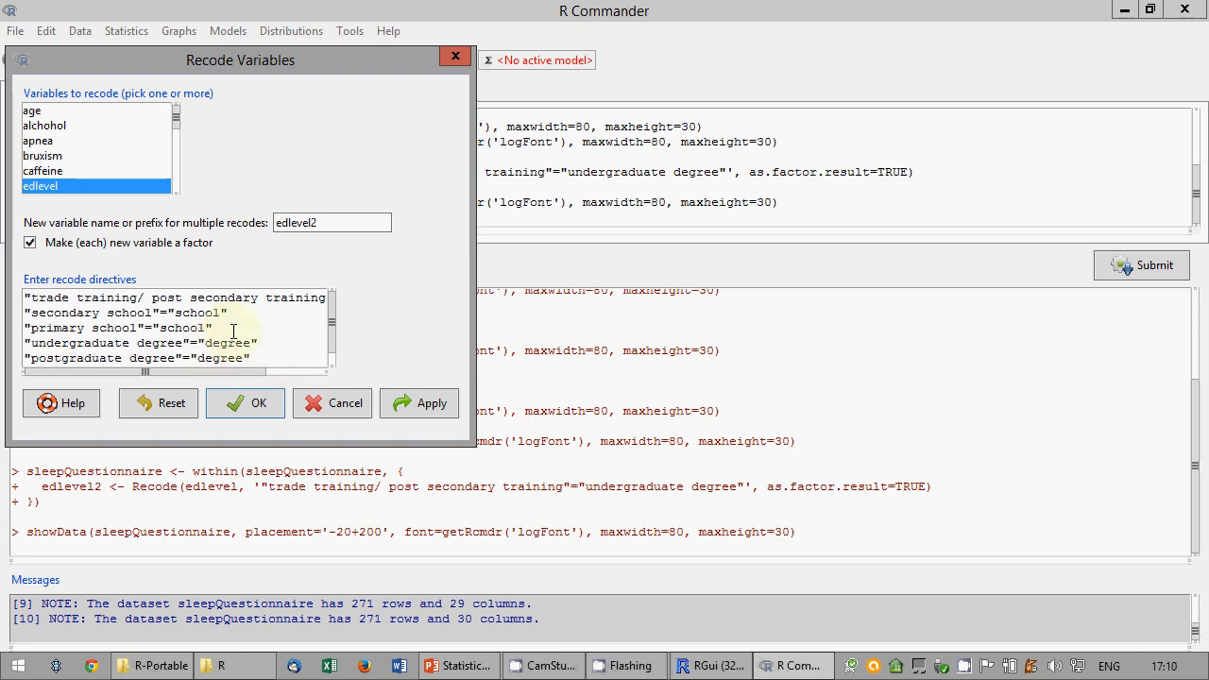
{"action": "type", "text": "univ"}
{"action": "left_click", "coordinate": [199, 358]}
{"action": "type", "text": "univ"}
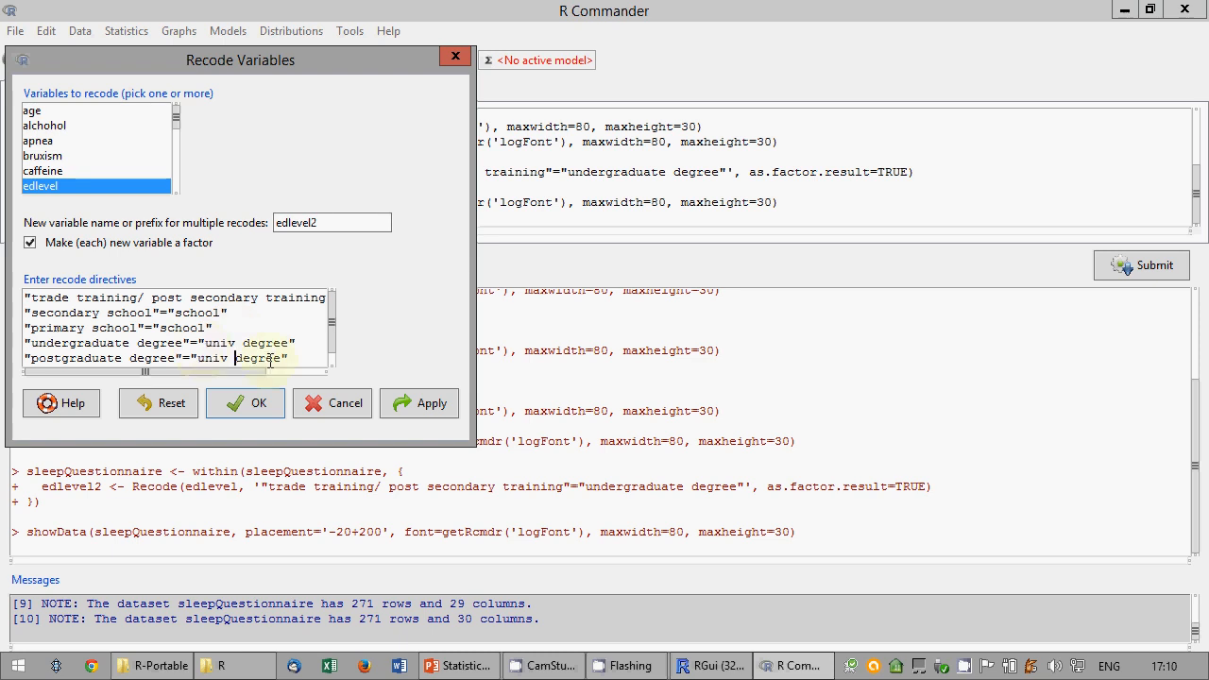
{"action": "left_click", "coordinate": [237, 372]}
{"action": "left_click", "coordinate": [276, 299]}
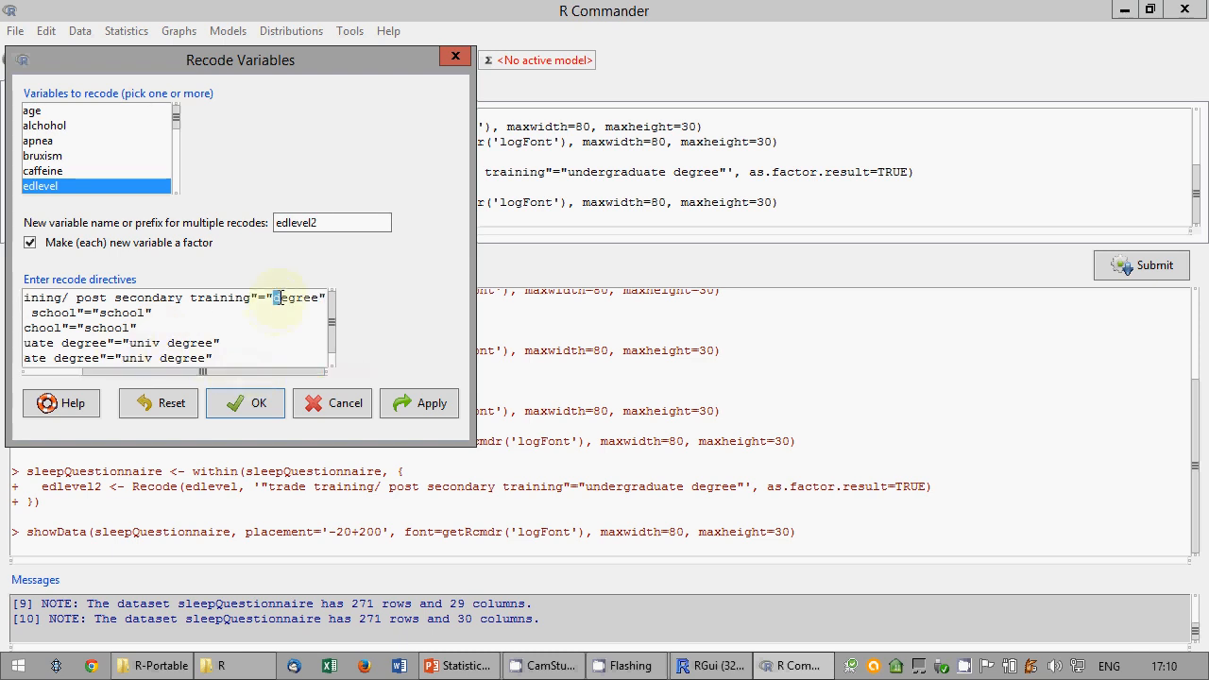
{"action": "type", "text": "univ"}
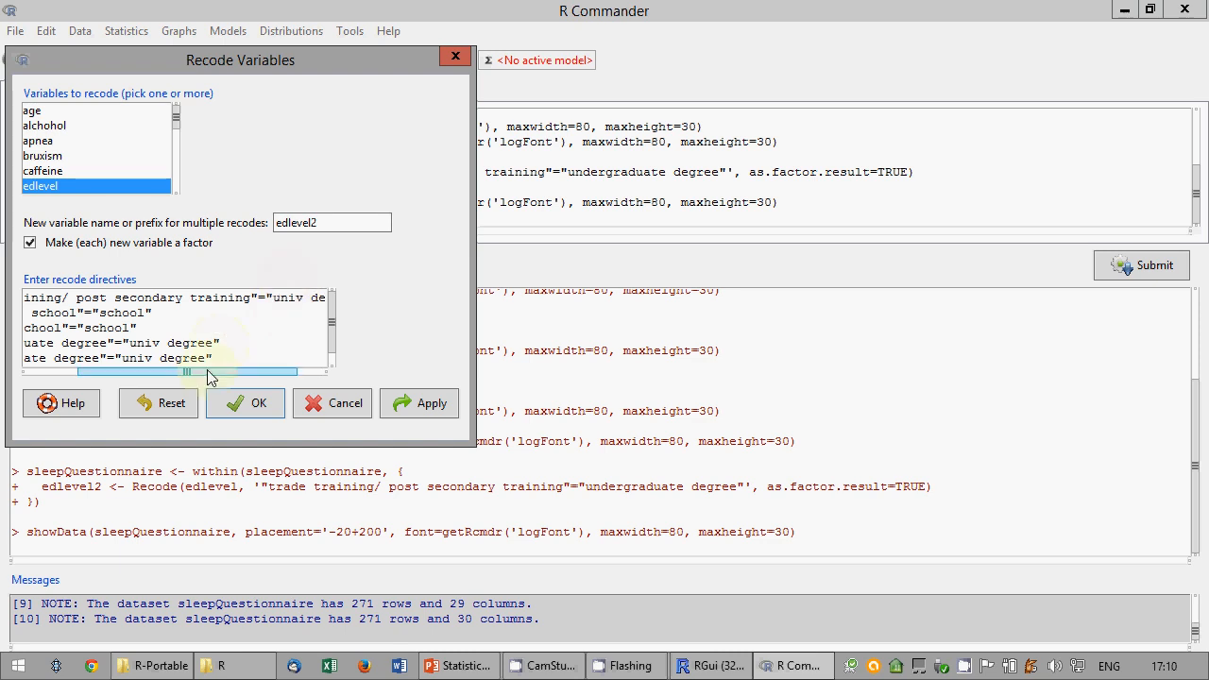
Name the new variable edlevel3 and run the recode.
{"action": "left_click_drag", "start_coordinate": [212, 372], "coordinate": [144, 376]}
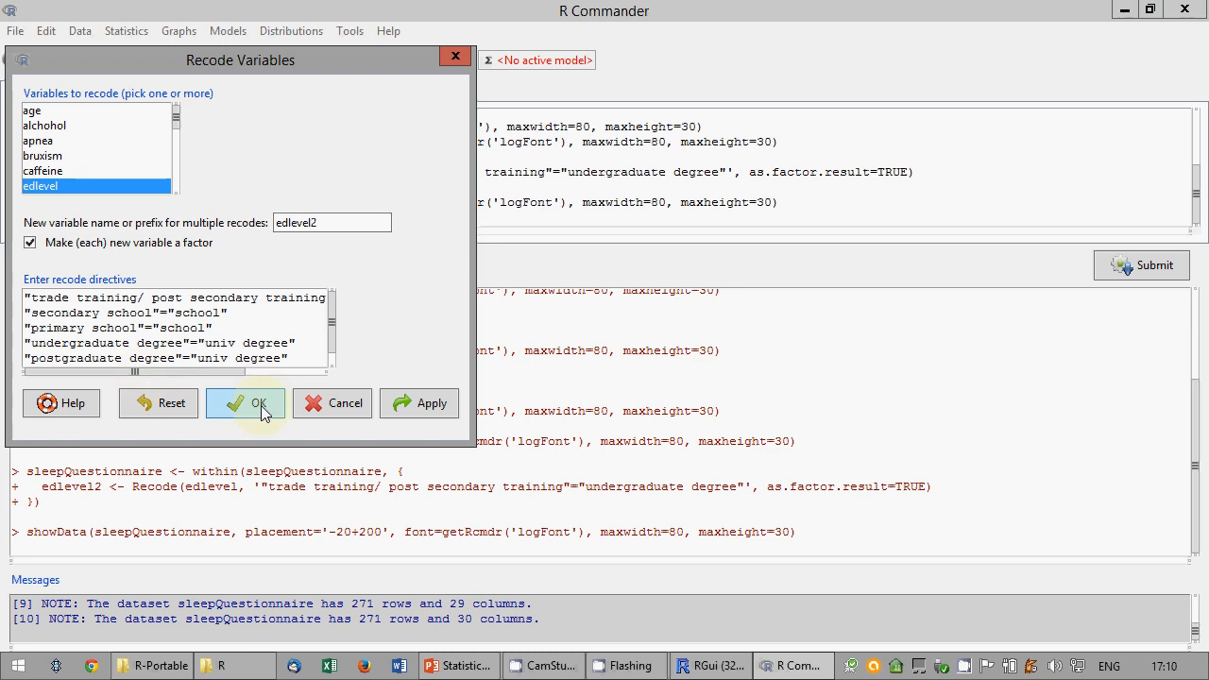
{"action": "left_click_drag", "start_coordinate": [328, 227], "coordinate": [310, 227]}
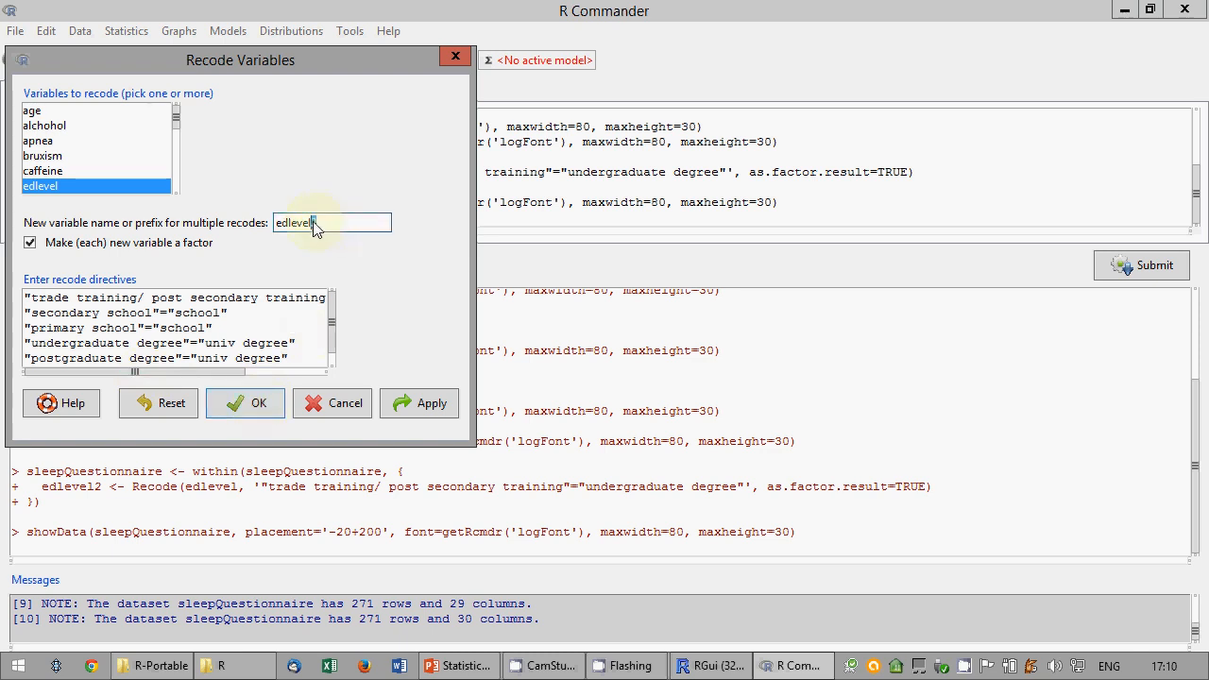
{"action": "type", "text": "3"}
{"action": "left_click", "coordinate": [262, 408]}
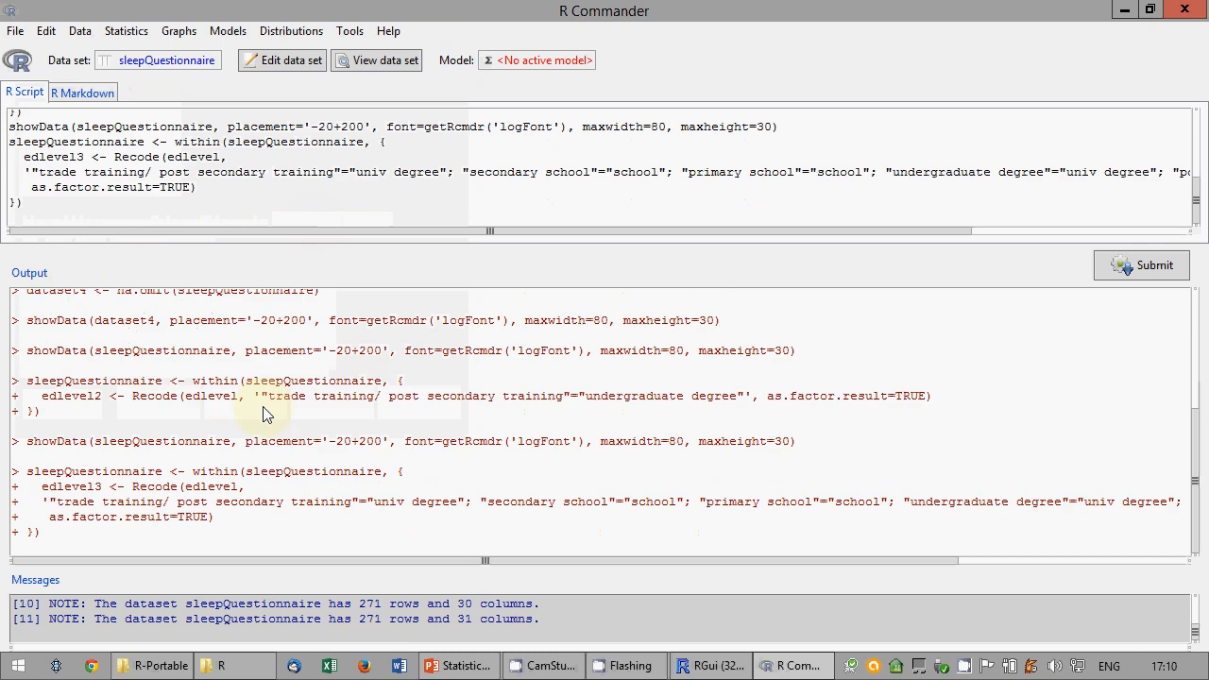
View the sleepQuestionnaire data set, check the edlevel3 column against edlevel2, and close the table.
{"action": "left_click", "coordinate": [358, 65]}
{"action": "left_click_drag", "start_coordinate": [784, 201], "coordinate": [482, 60]}
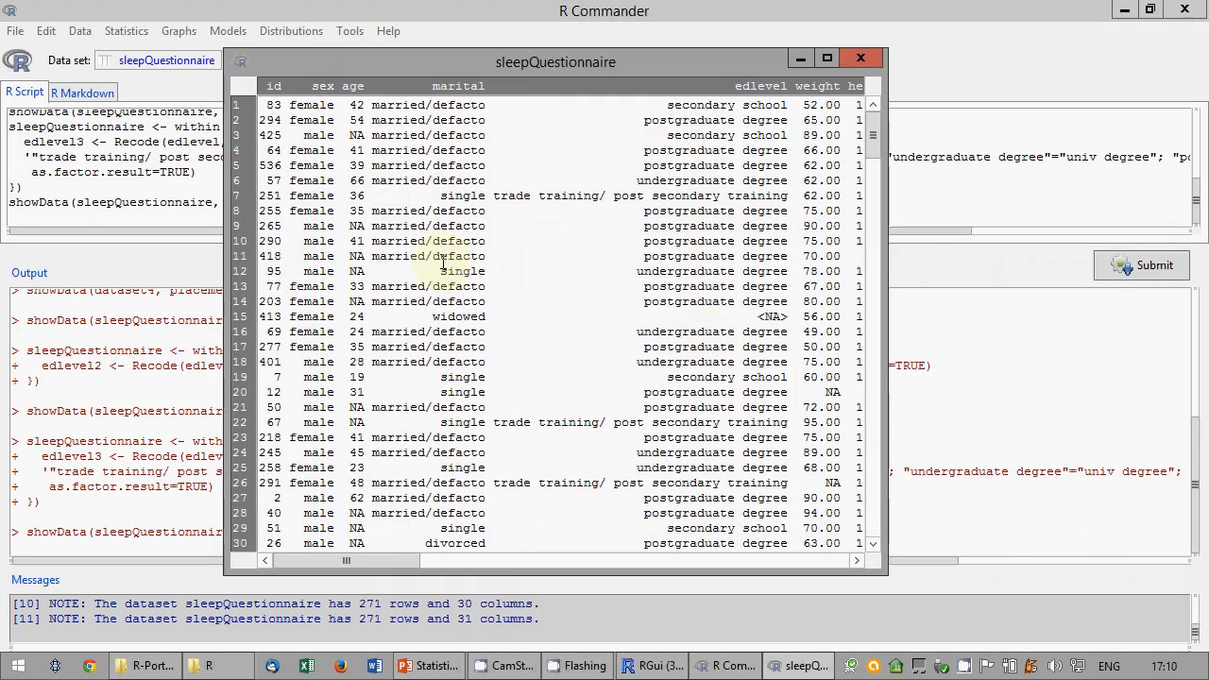
{"action": "left_click_drag", "start_coordinate": [356, 562], "coordinate": [847, 577]}
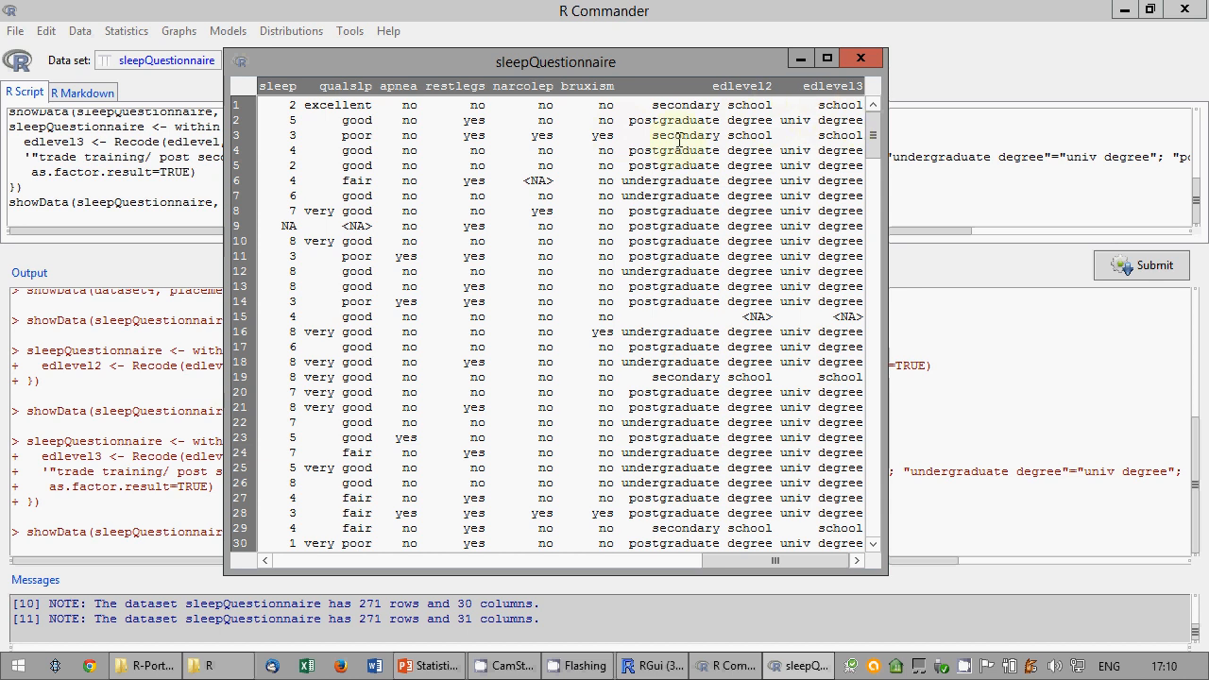
{"action": "left_click", "coordinate": [854, 60]}
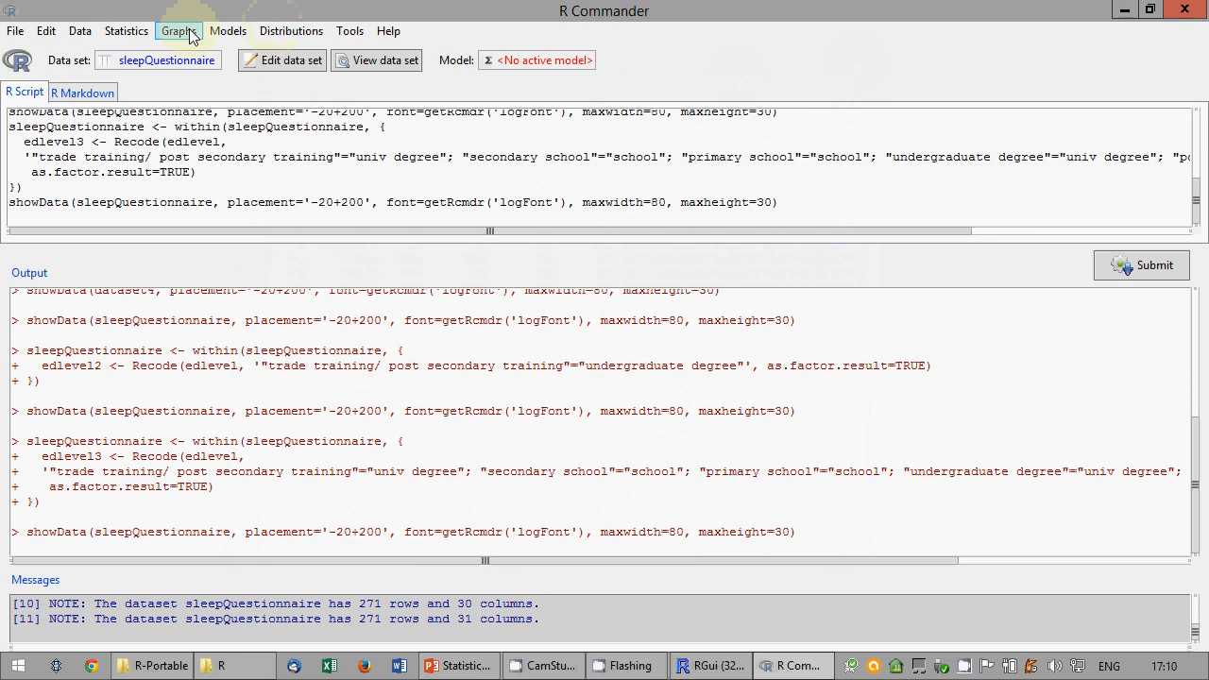
Reopen the variable recode, then switch to PowerPoint and highlight the c("Munich","Hannover","Bonn") = "Germany" syntax on the Recode slide.
{"action": "left_click", "coordinate": [79, 31]}
{"action": "mouse_move", "coordinate": [140, 178]}
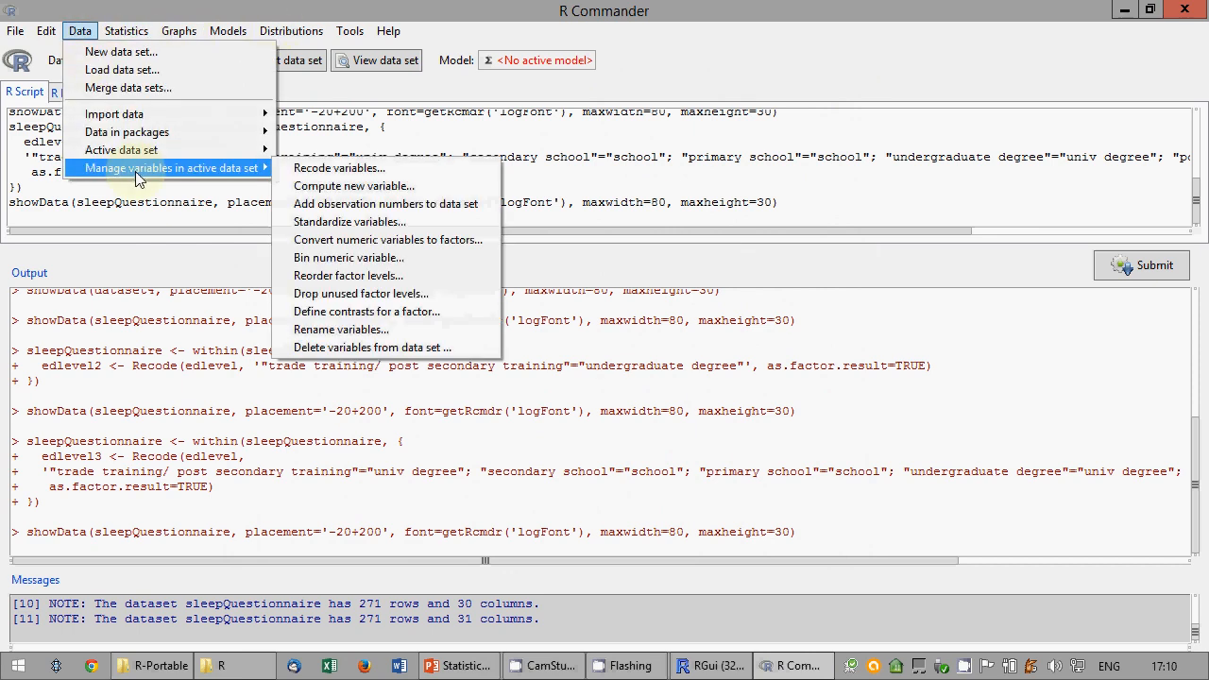
{"action": "left_click", "coordinate": [335, 168]}
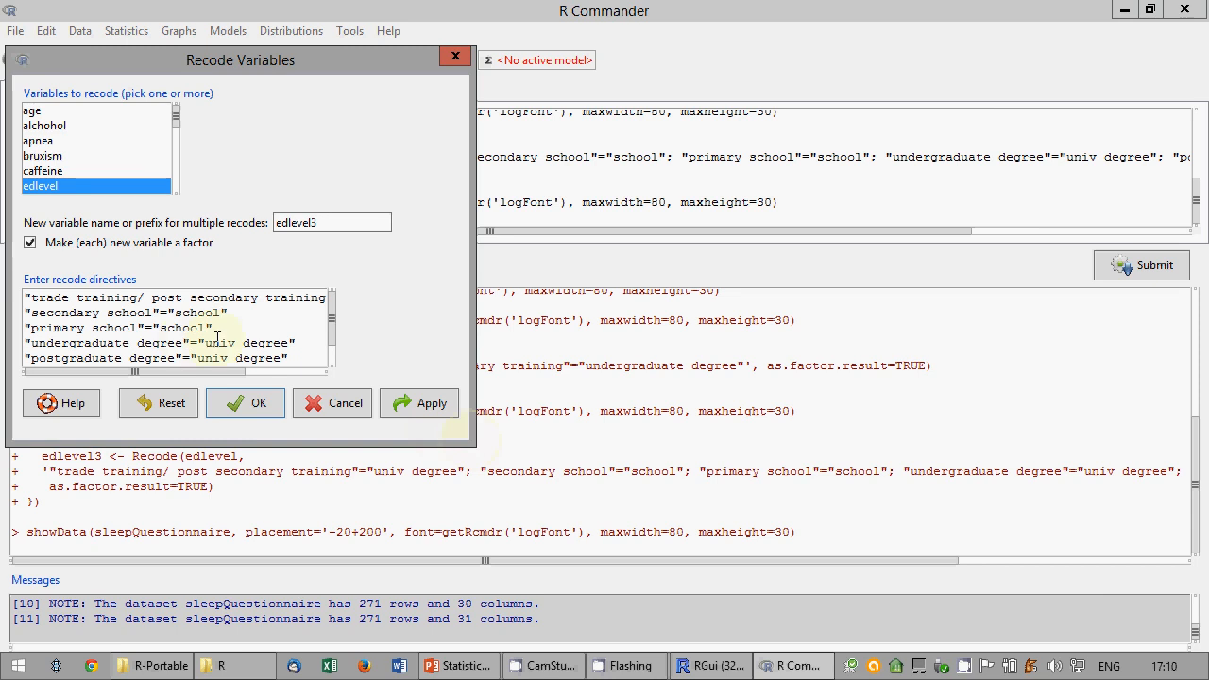
{"action": "left_click", "coordinate": [459, 673]}
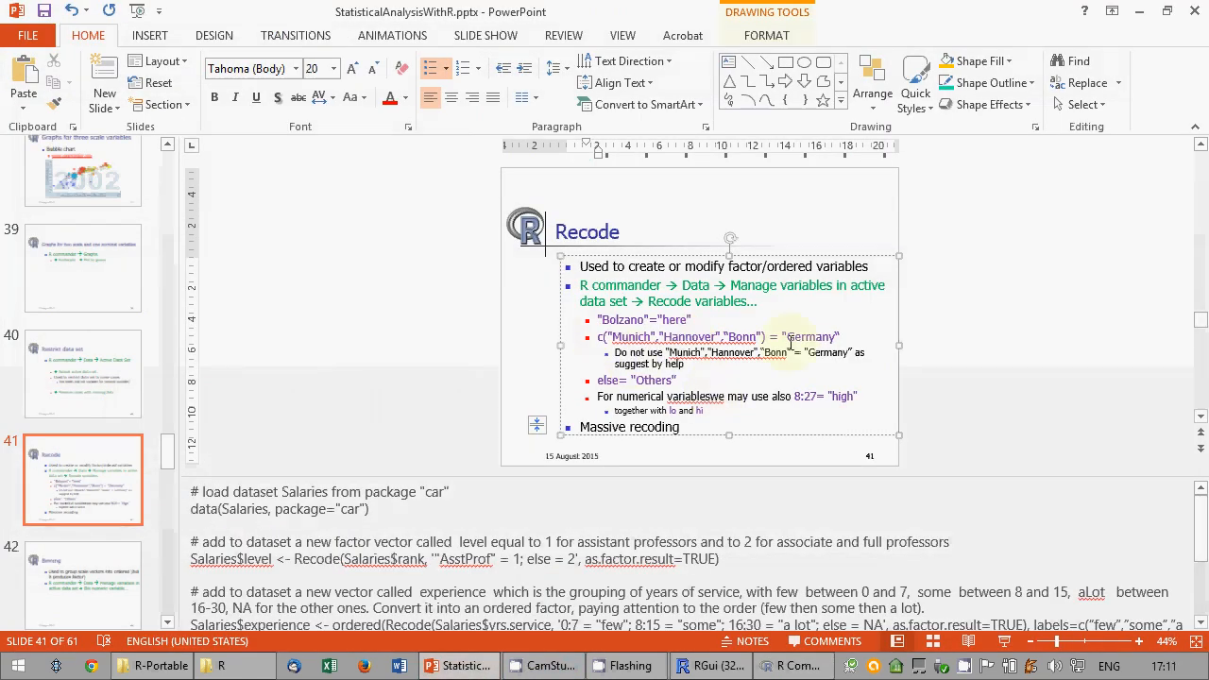
{"action": "left_click_drag", "start_coordinate": [840, 338], "coordinate": [597, 337]}
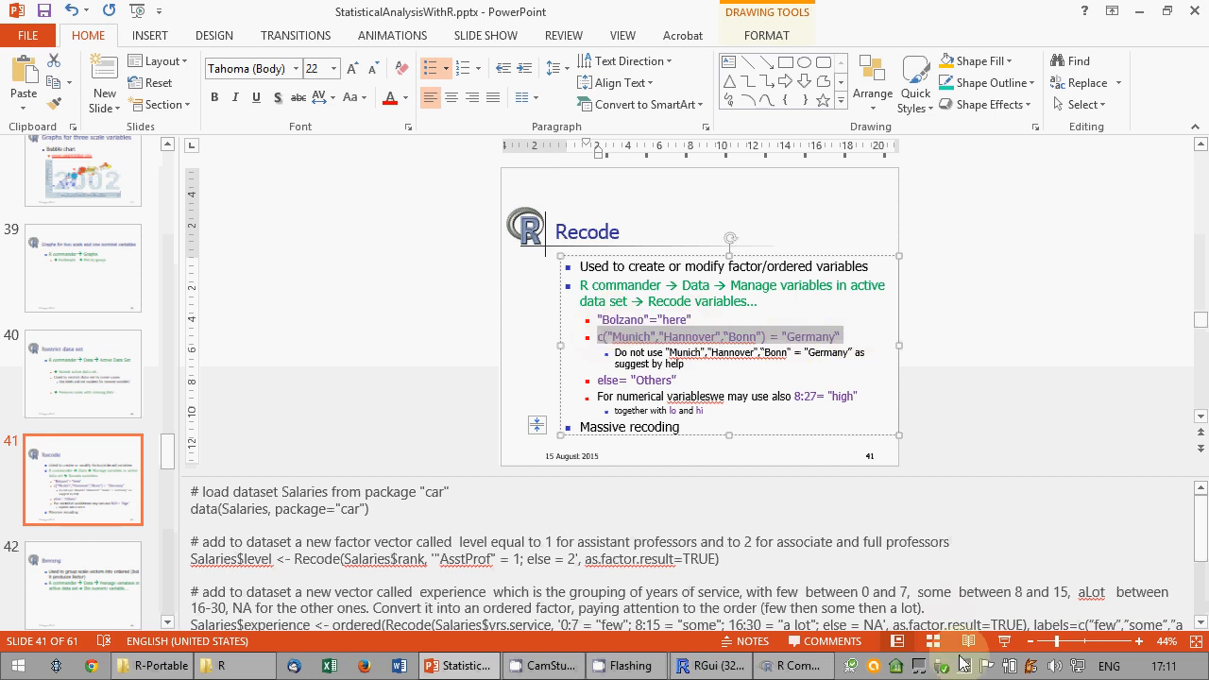
Present the Recode slide full screen, end the slide show, and switch back to R Commander.
{"action": "left_click", "coordinate": [1005, 641]}
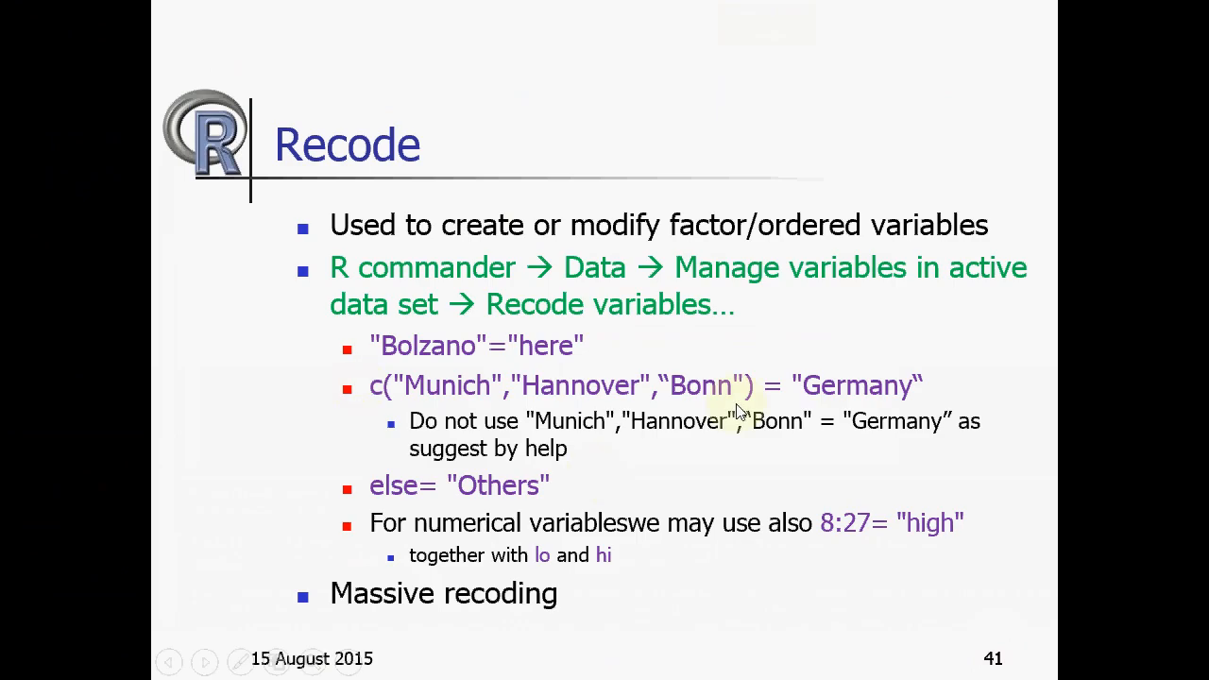
{"action": "key", "text": "Escape"}
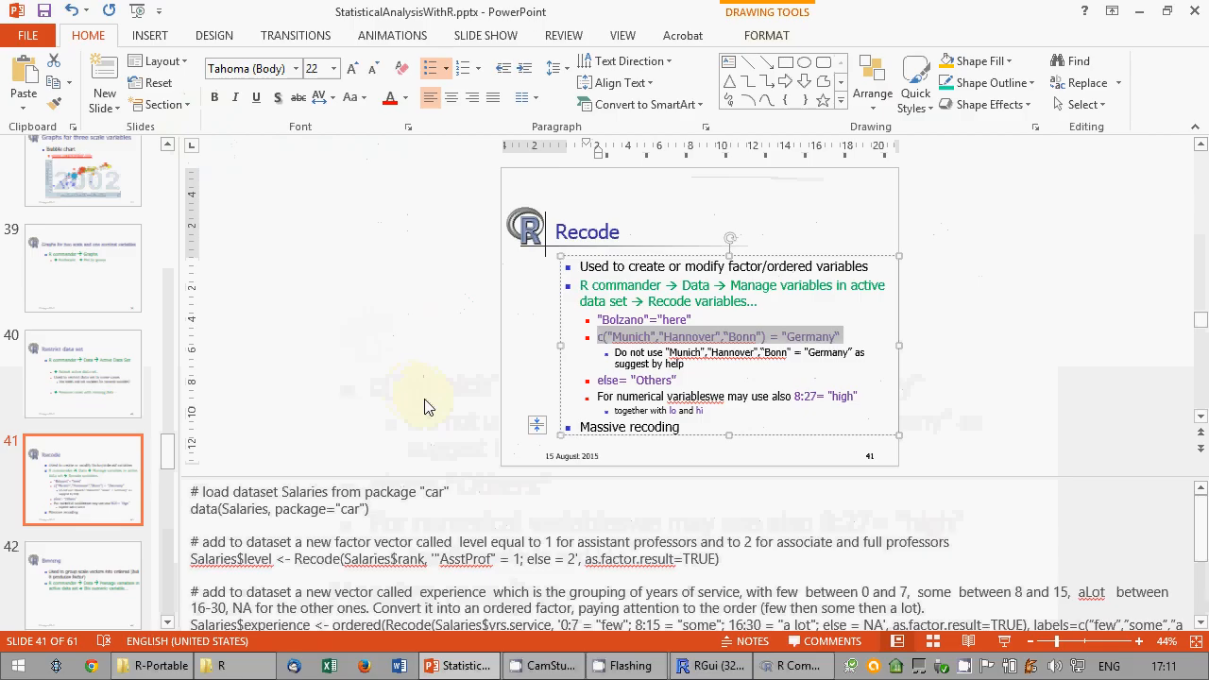
{"action": "left_click", "coordinate": [799, 667]}
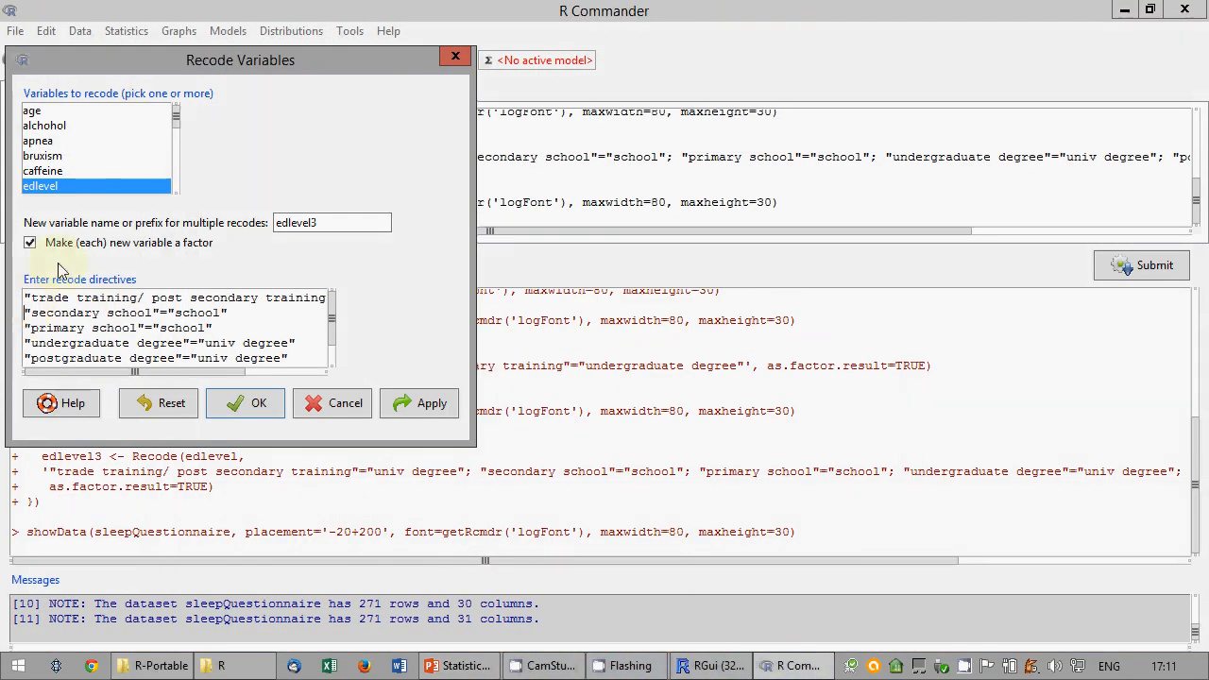
Merge the secondary and primary school directives into c("secondary school","primary school")="school".
{"action": "type", "text": "c("}
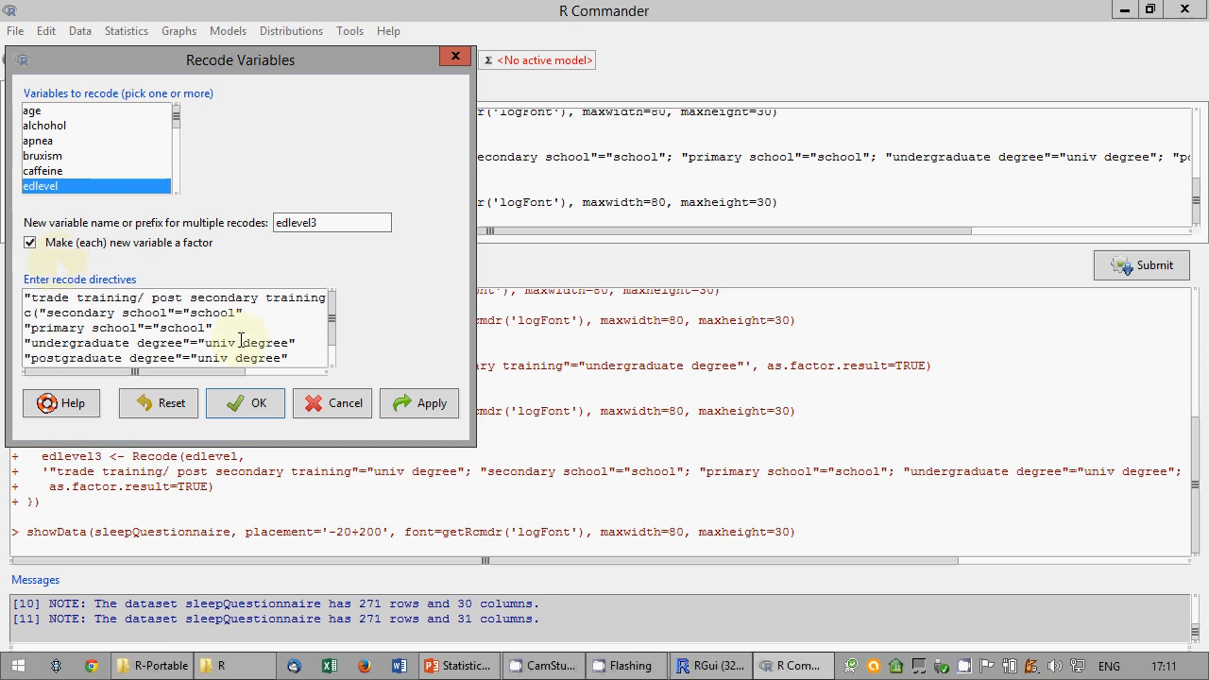
{"action": "left_click", "coordinate": [173, 312]}
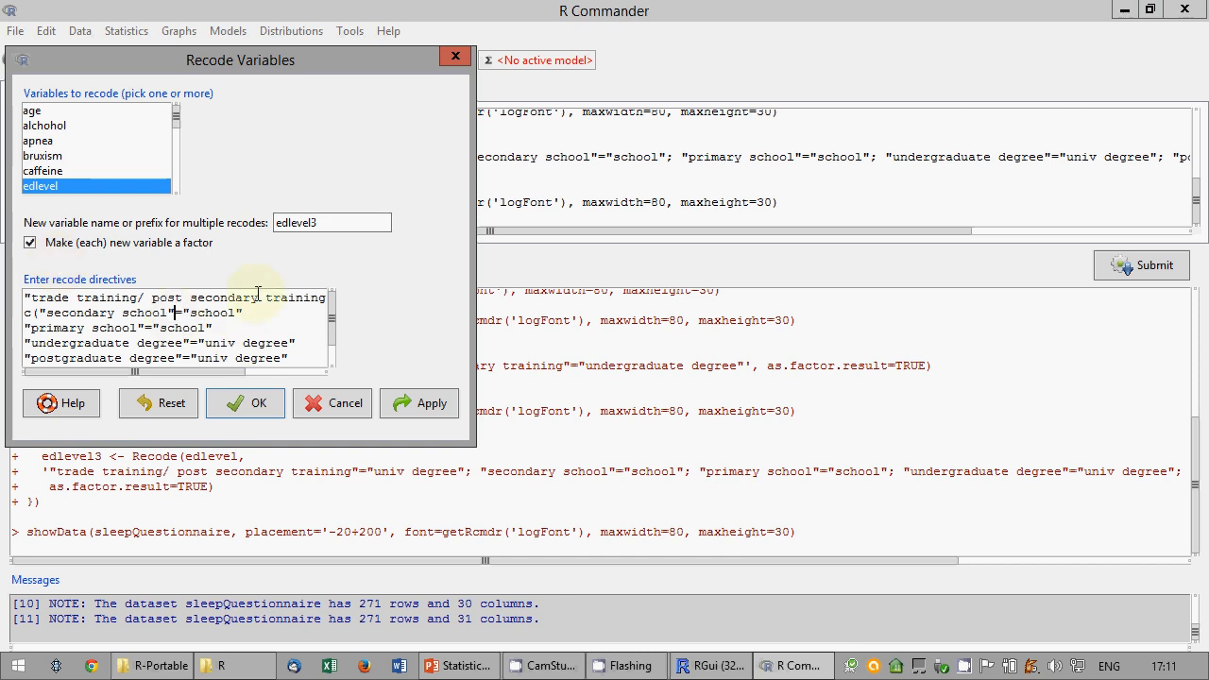
{"action": "key", "text": "shift+End"}
{"action": "key", "text": "Delete"}
{"action": "key", "text": "Delete"}
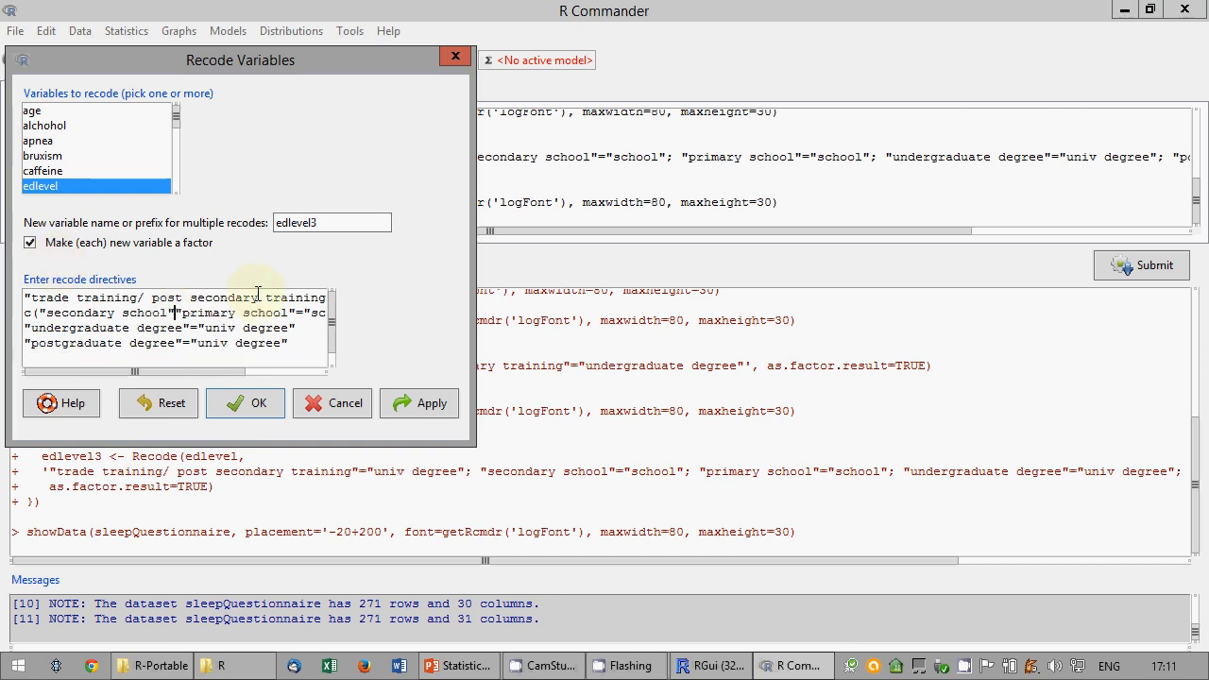
{"action": "type", "text": ","}
{"action": "key", "text": "Right"}
{"action": "key", "text": "Right"}
{"action": "key", "text": "Right"}
{"action": "key", "text": "Right"}
{"action": "key", "text": "Right"}
{"action": "key", "text": "Right"}
{"action": "key", "text": "Right"}
{"action": "key", "text": "Right"}
{"action": "key", "text": "Right"}
{"action": "key", "text": "Right"}
{"action": "key", "text": "Right"}
{"action": "key", "text": "Right"}
{"action": "key", "text": "Right"}
{"action": "key", "text": "Right"}
{"action": "key", "text": "Right"}
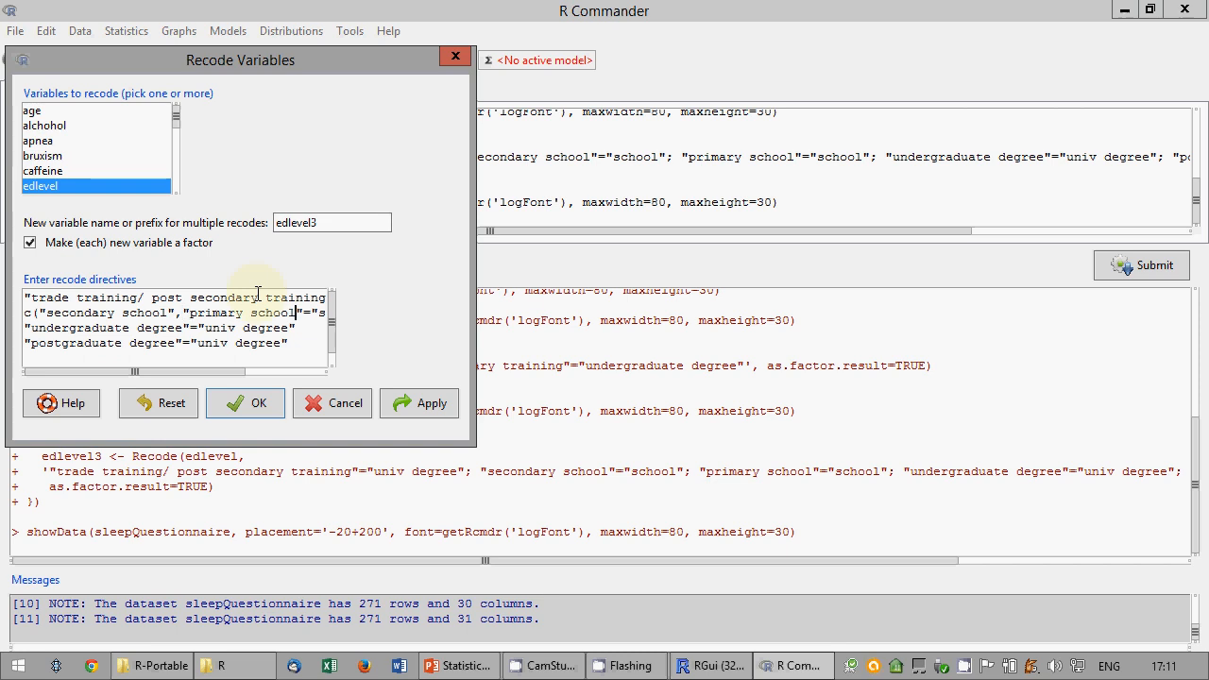
{"action": "type", "text": ")"}
Move the "trade training/ post secondary training" directive below the combined school directive, above the undergraduate one.
{"action": "mouse_move", "coordinate": [175, 373]}
{"action": "left_mouse_down"}
{"action": "mouse_move", "coordinate": [262, 378]}
{"action": "mouse_move", "coordinate": [151, 373]}
{"action": "left_mouse_up"}
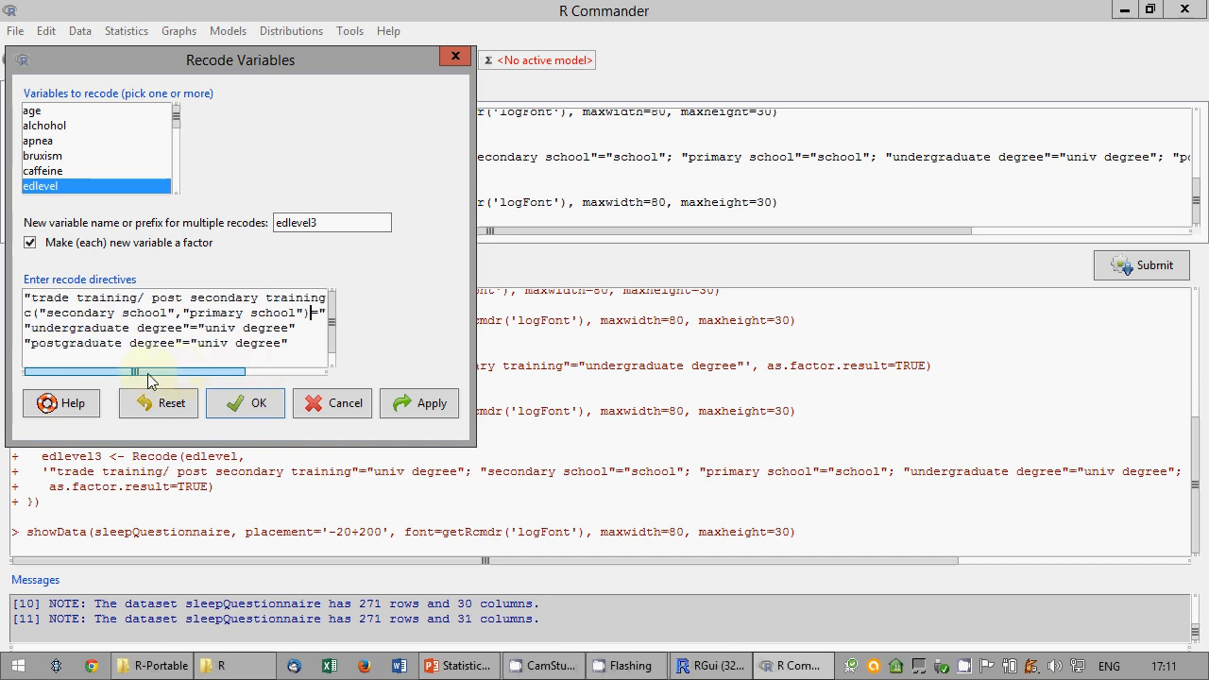
{"action": "left_click", "coordinate": [25, 328]}
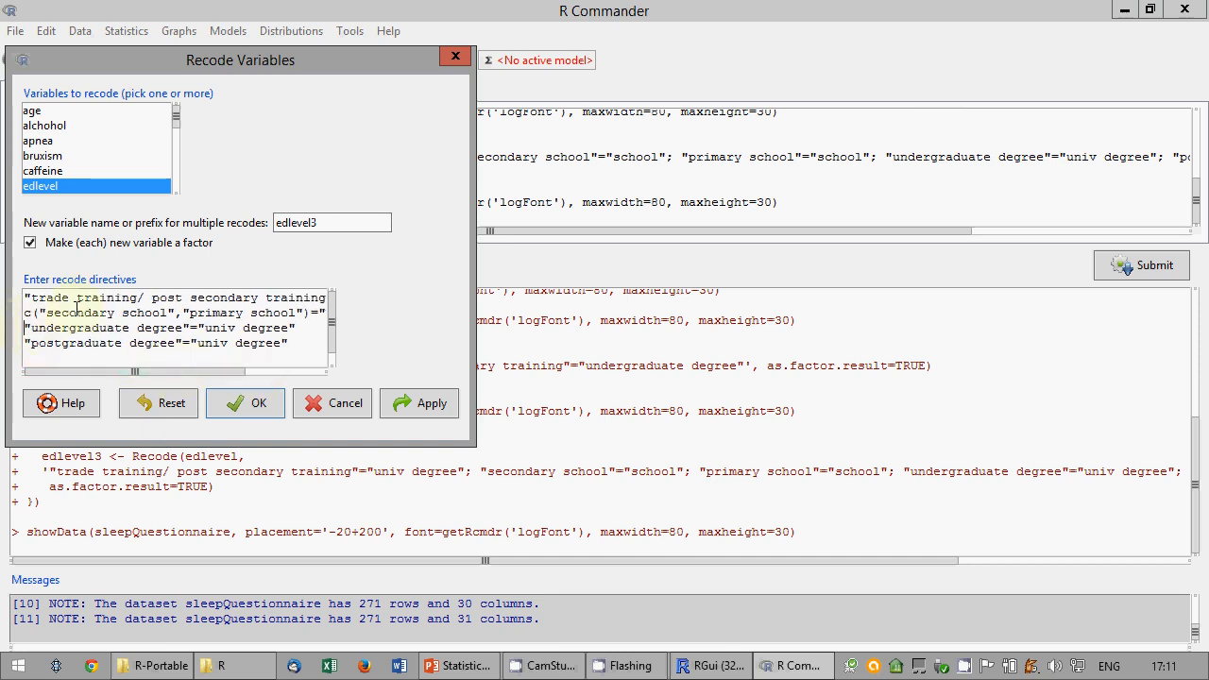
{"action": "left_click", "coordinate": [27, 297]}
{"action": "key", "text": "shift+Down"}
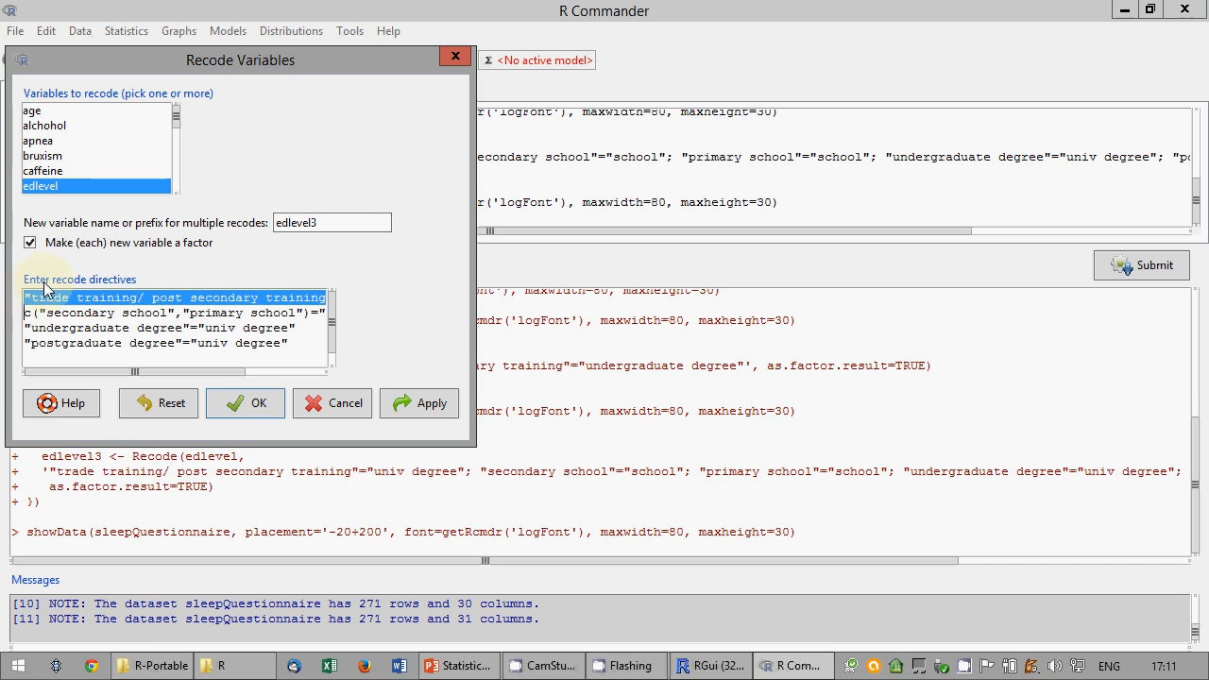
{"action": "key", "text": "Delete"}
{"action": "type", "text": "\"trade training/ post secondary training\"=\"univ degree\""}
{"action": "key", "text": "Up"}
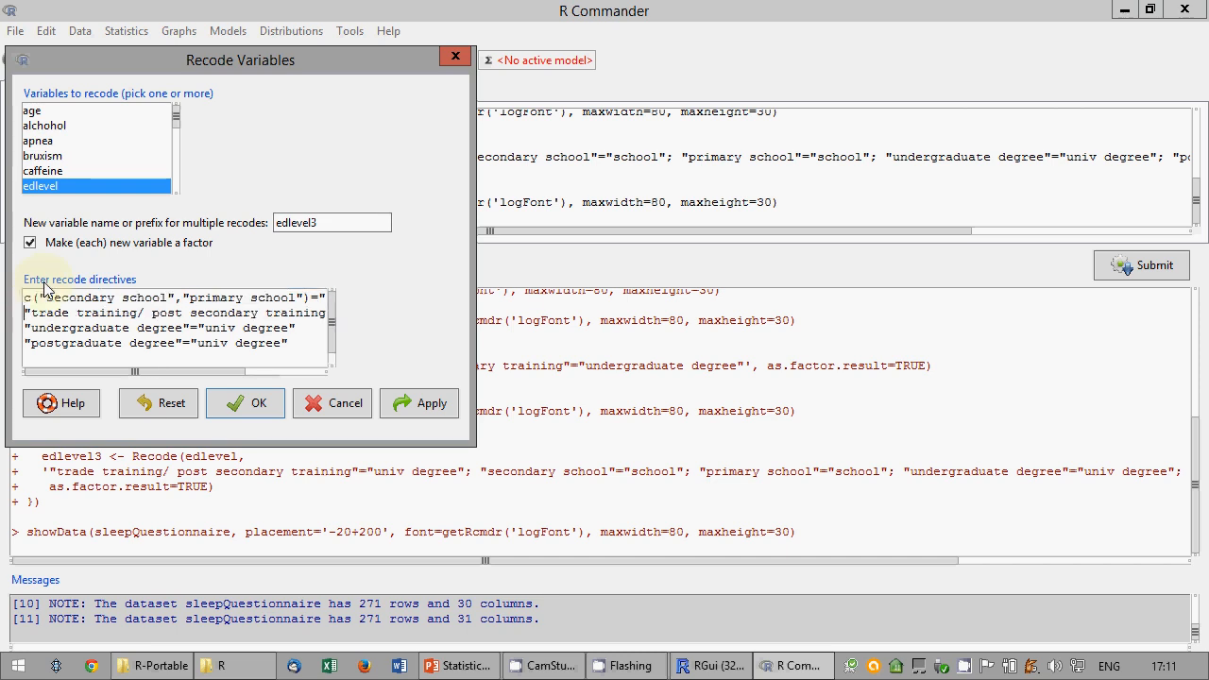
Open a c( vector before "trade training/ post secondary training", remove that line's target value, and join "undergraduate degree" after a comma.
{"action": "type", "text": "c("}
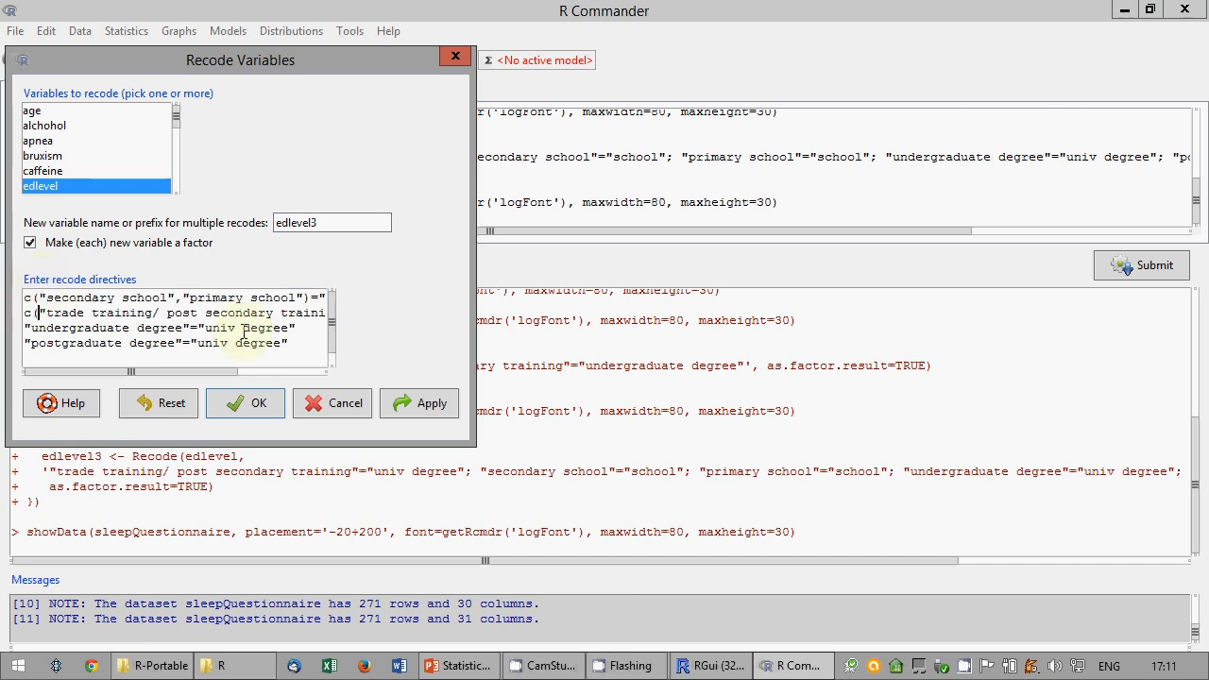
{"action": "left_click_drag", "start_coordinate": [234, 372], "coordinate": [279, 374]}
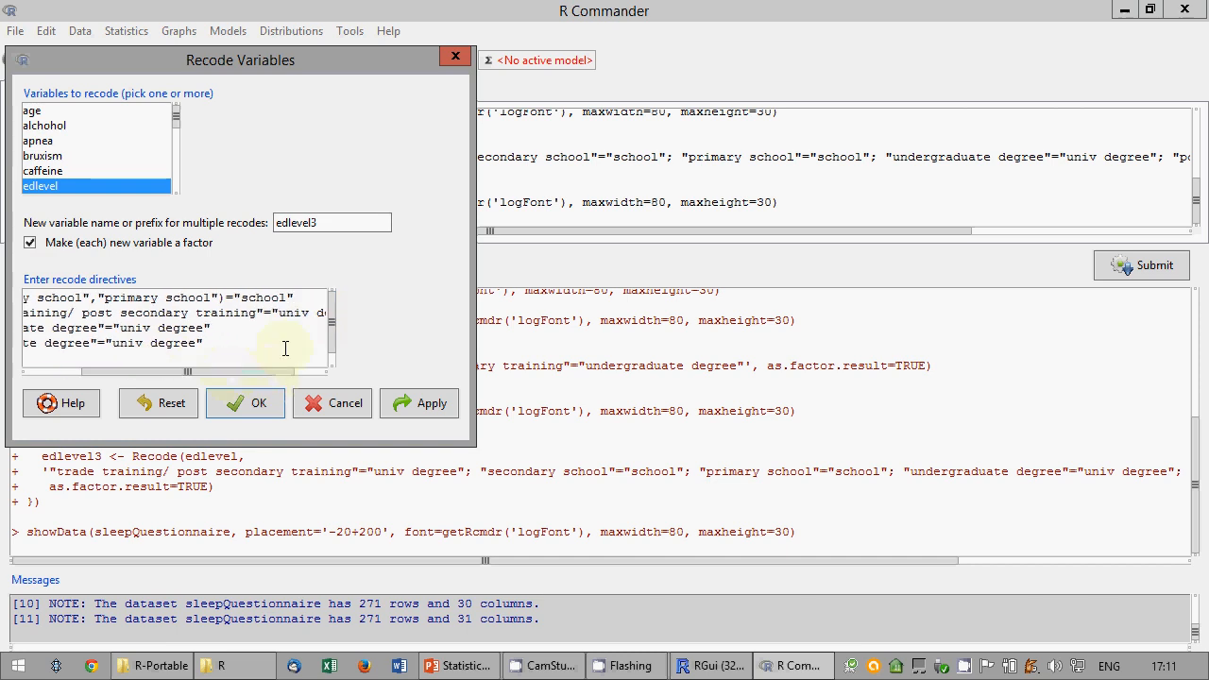
{"action": "left_click_drag", "start_coordinate": [260, 313], "coordinate": [401, 316]}
{"action": "key", "text": "Delete"}
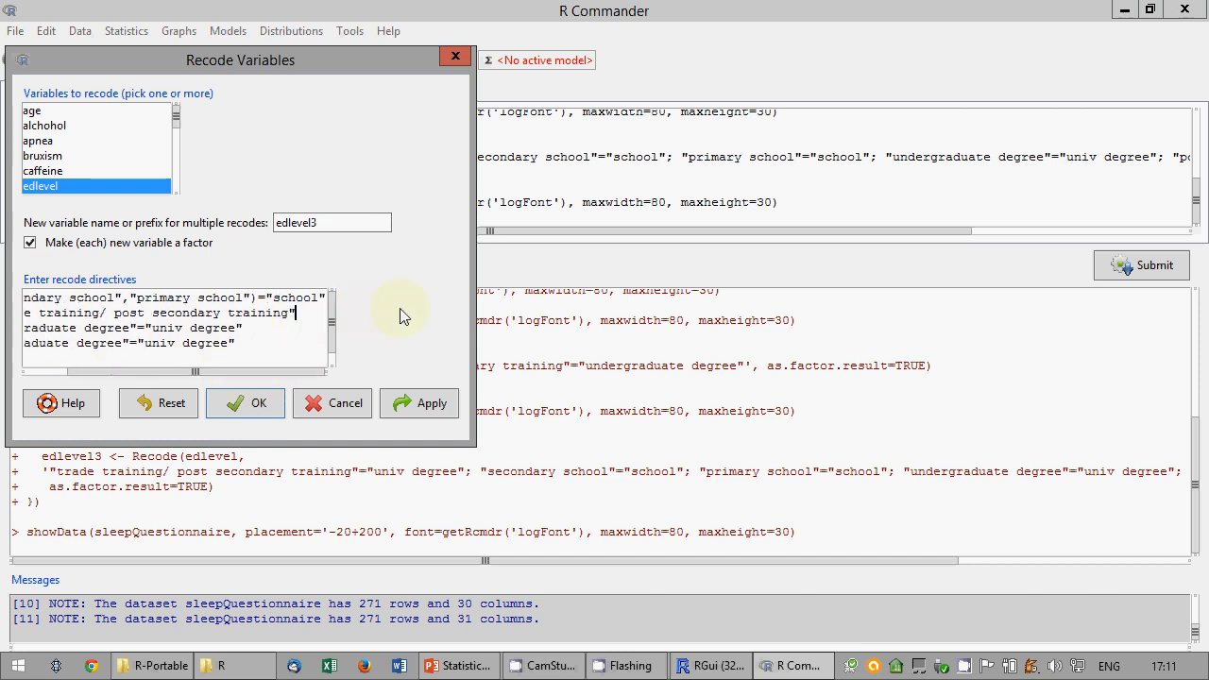
{"action": "type", "text": ","}
{"action": "key", "text": "Delete"}
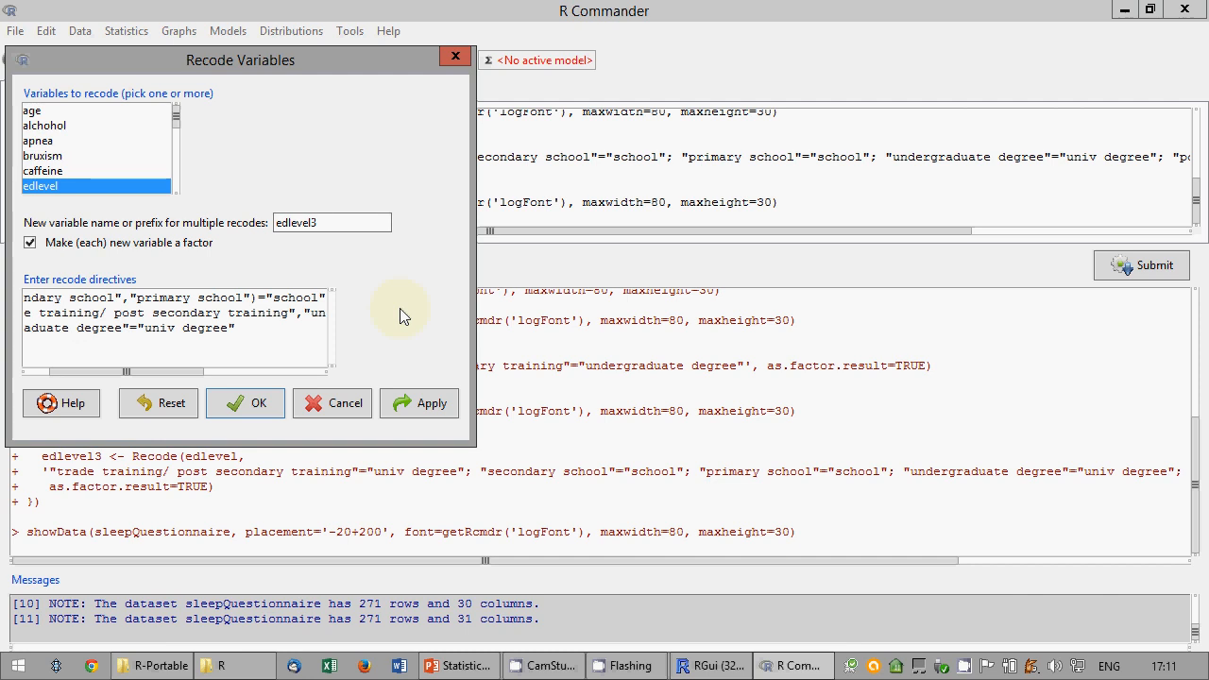
Add "postgraduate degree" to the same vector after "undergraduate degree" and close the parenthesis before ="univ degree".
{"action": "key", "text": "End"}
{"action": "key", "text": "Left"}
{"action": "key", "text": "Left"}
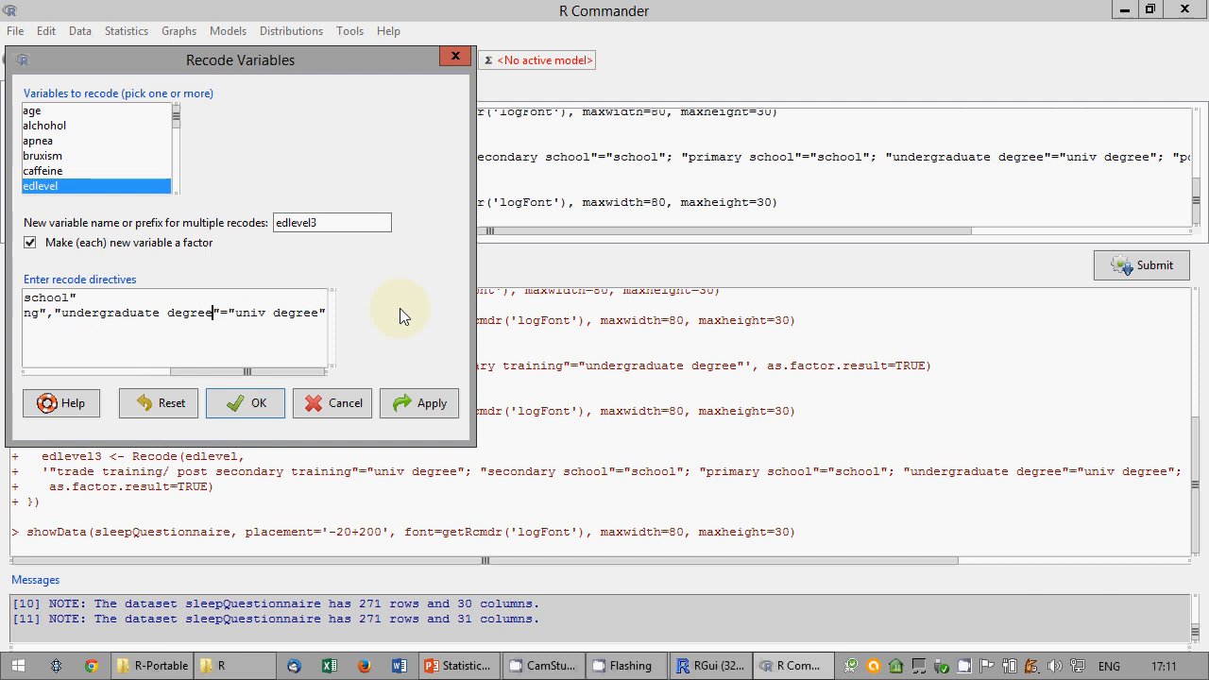
{"action": "type", "text": ","}
{"action": "key", "text": "Delete"}
{"action": "key", "text": "Delete"}
{"action": "key", "text": "Delete"}
{"action": "key", "text": "Delete"}
{"action": "key", "text": "Delete"}
{"action": "key", "text": "Delete"}
{"action": "key", "text": "Delete"}
{"action": "key", "text": "Delete"}
{"action": "key", "text": "Delete"}
{"action": "key", "text": "Delete"}
{"action": "key", "text": "Delete"}
{"action": "key", "text": "Delete"}
{"action": "key", "text": "Delete"}
{"action": "key", "text": "Delete"}
{"action": "key", "text": "Delete"}
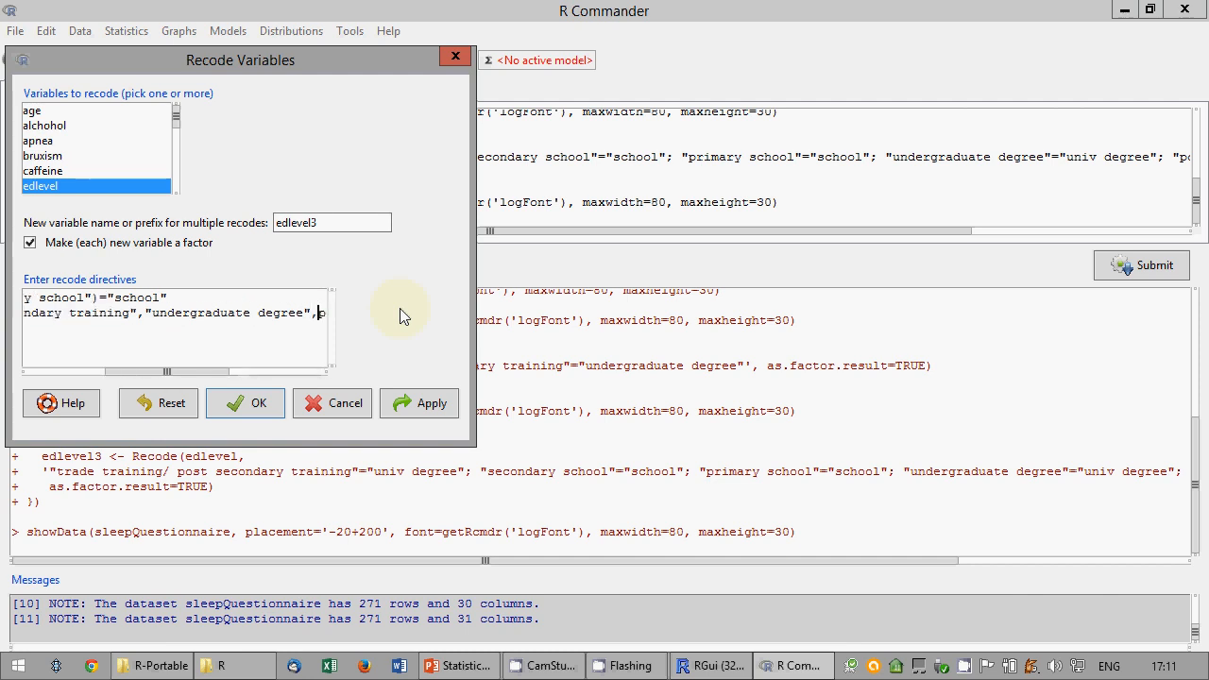
{"action": "type", "text": "\"da"}
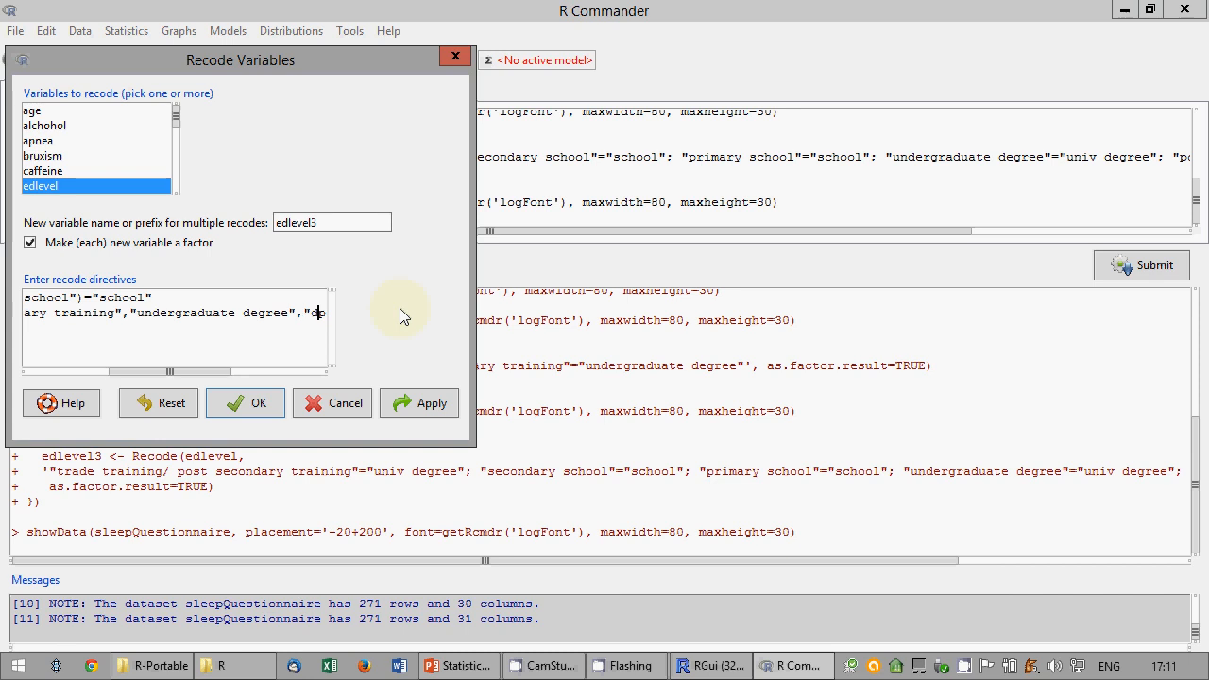
{"action": "key", "text": "BackSpace"}
{"action": "key", "text": "BackSpace"}
{"action": "type", "text": "pos"}
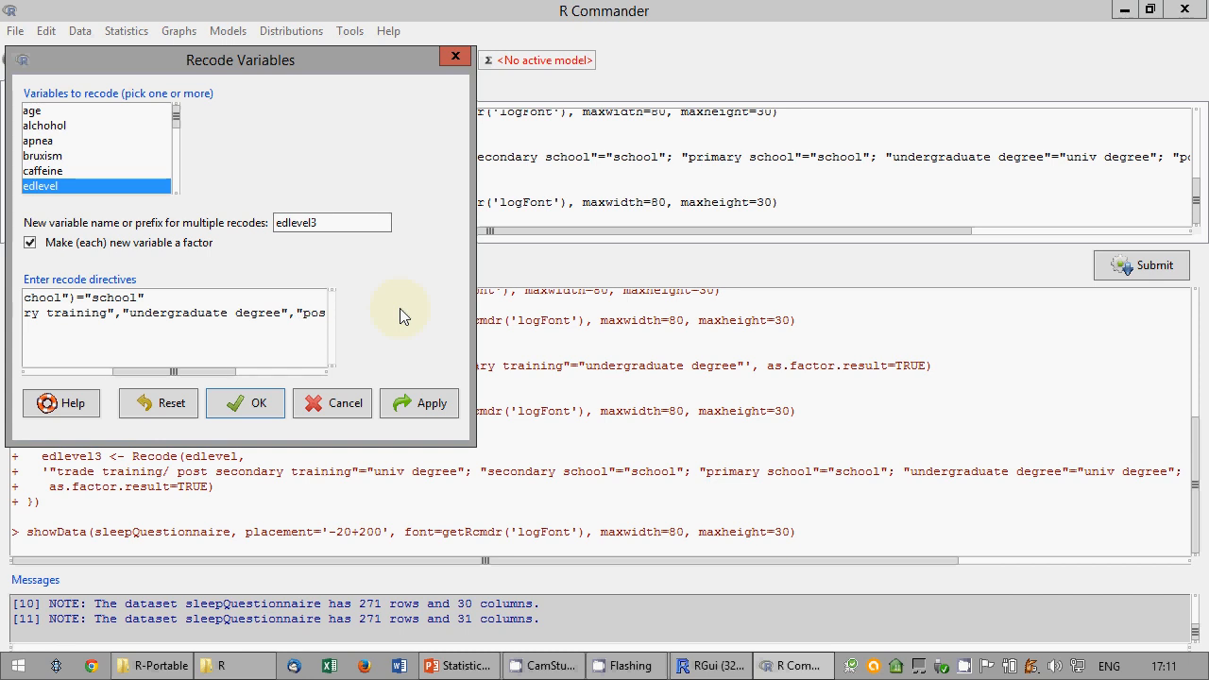
{"action": "type", "text": "tgraduate degree\"=\"univ degree\""}
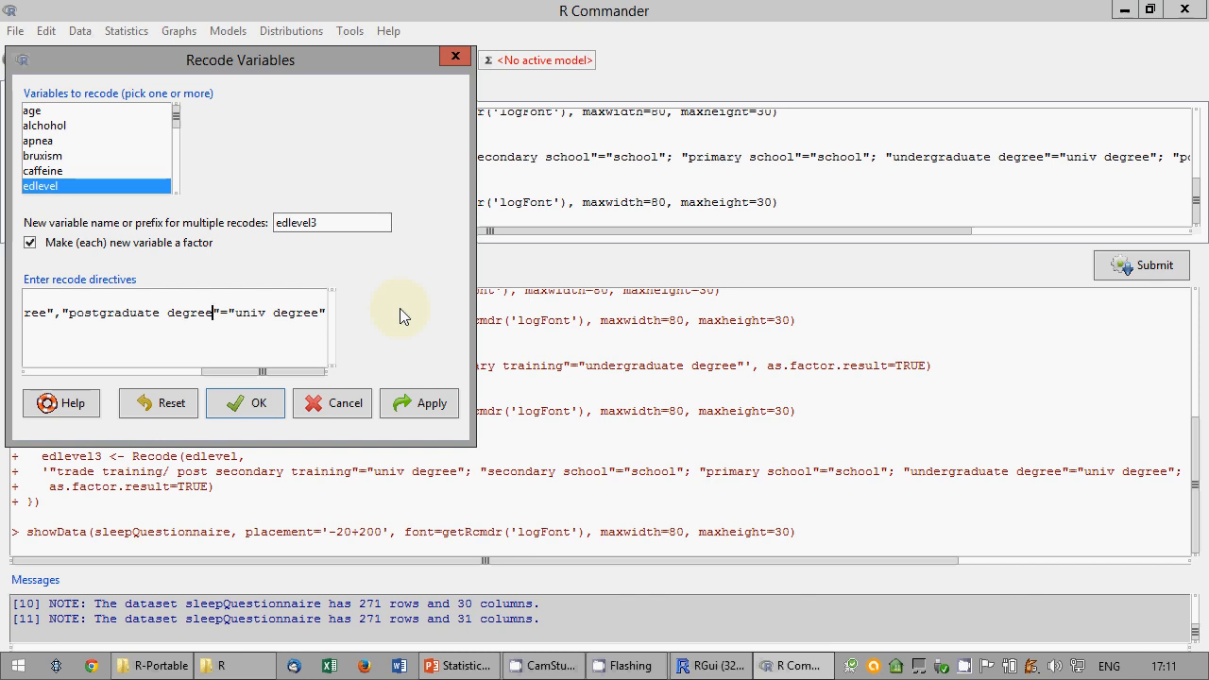
{"action": "key", "text": "Left"}
{"action": "key", "text": "Left"}
{"action": "key", "text": "Left"}
{"action": "key", "text": "Left"}
{"action": "key", "text": "Left"}
{"action": "key", "text": "Left"}
{"action": "key", "text": "Left"}
{"action": "key", "text": "Left"}
{"action": "key", "text": "Left"}
{"action": "key", "text": "Left"}
{"action": "key", "text": "Left"}
{"action": "key", "text": "Left"}
{"action": "key", "text": "Left"}
{"action": "key", "text": "Left"}
{"action": "type", "text": ")"}
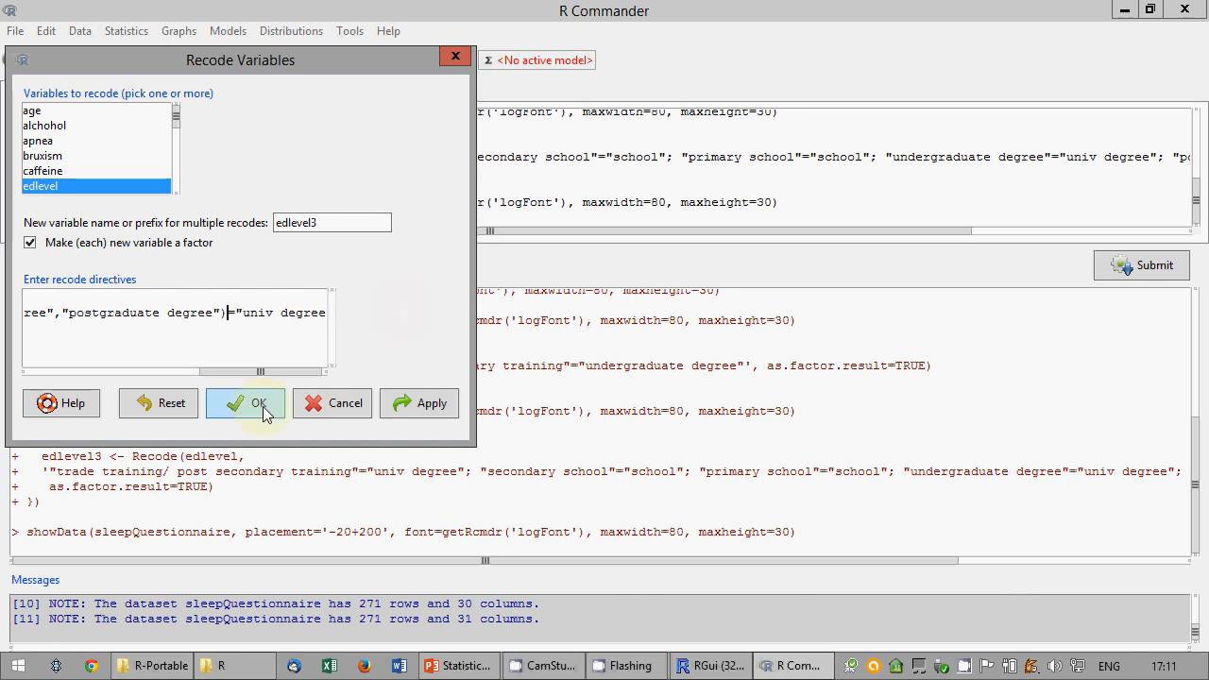
Review both grouped directives, run the recode, and overwrite the existing edlevel3 variable.
{"action": "left_click_drag", "start_coordinate": [256, 368], "coordinate": [112, 370]}
{"action": "left_click_drag", "start_coordinate": [160, 64], "coordinate": [238, 108]}
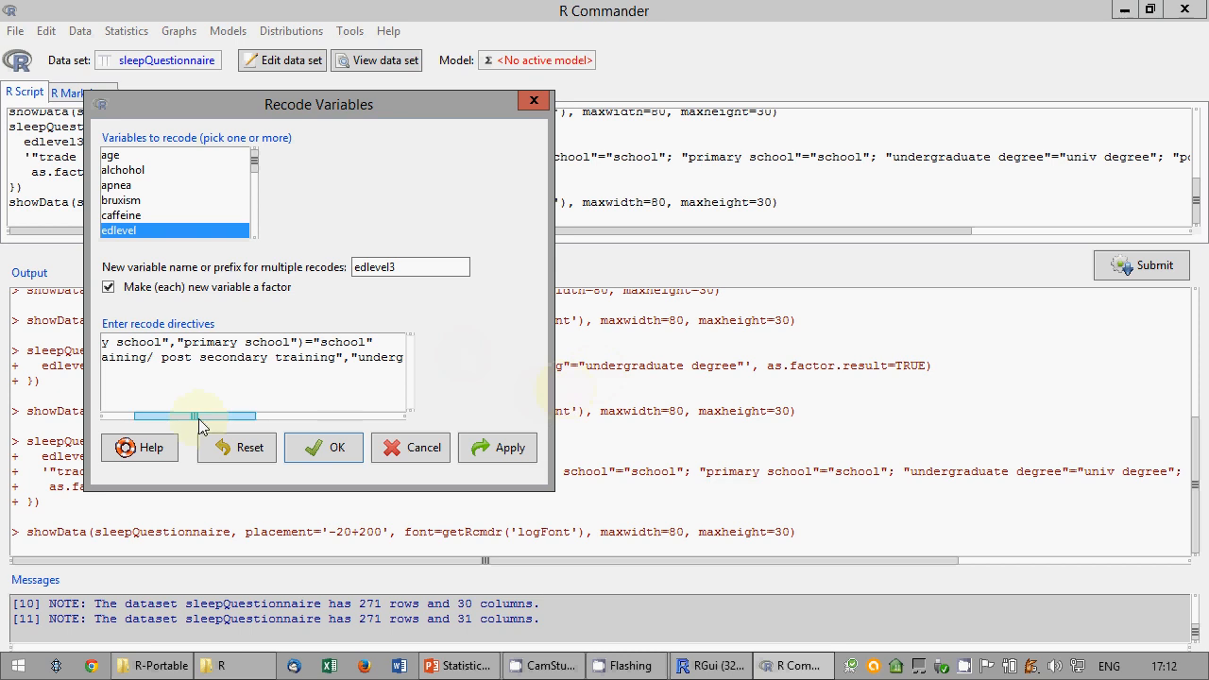
{"action": "left_click_drag", "start_coordinate": [197, 416], "coordinate": [154, 409]}
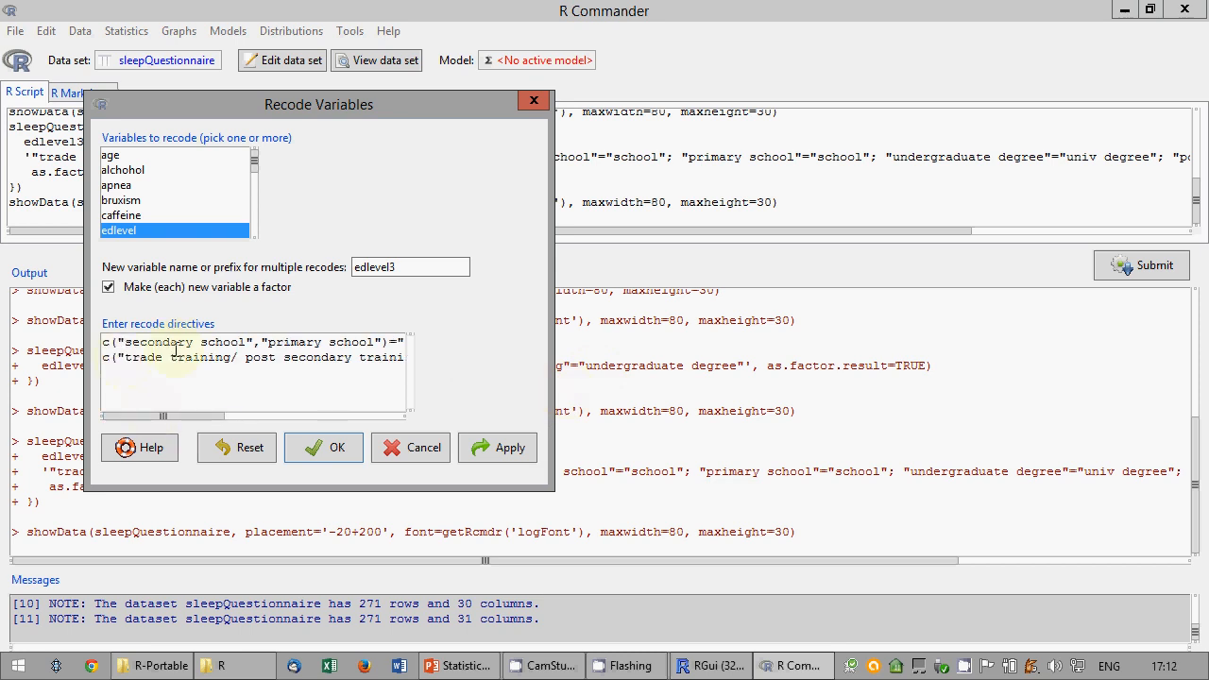
{"action": "left_click_drag", "start_coordinate": [195, 420], "coordinate": [149, 420]}
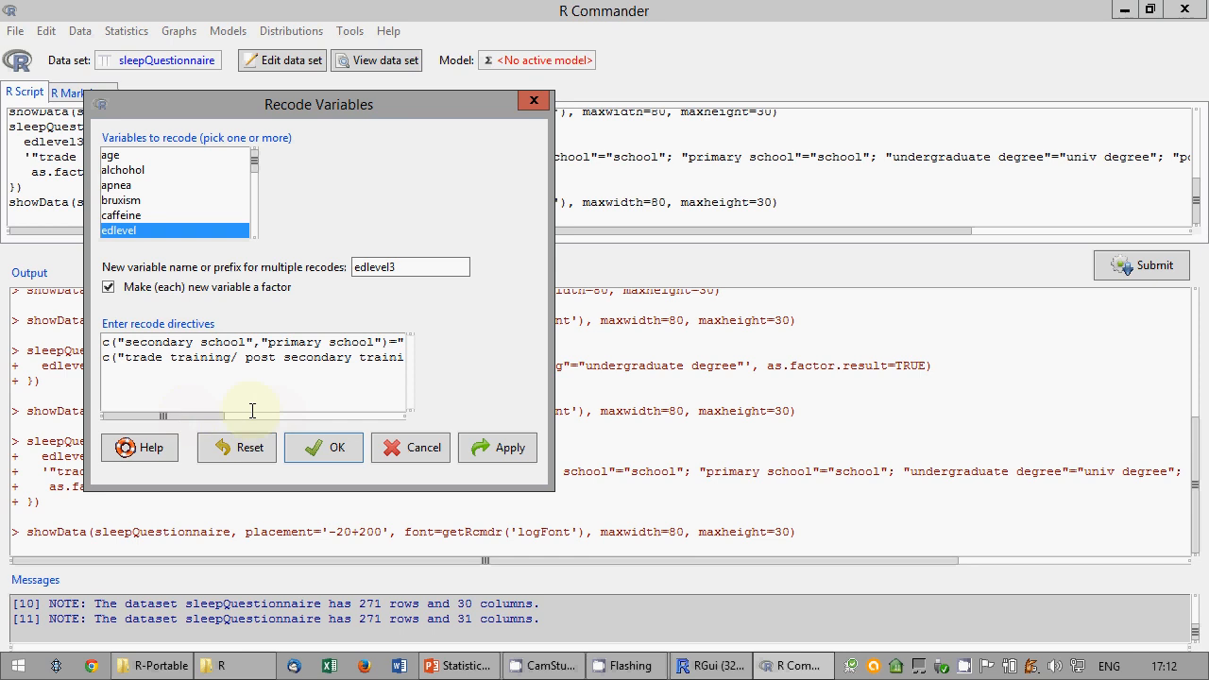
{"action": "left_click", "coordinate": [336, 450]}
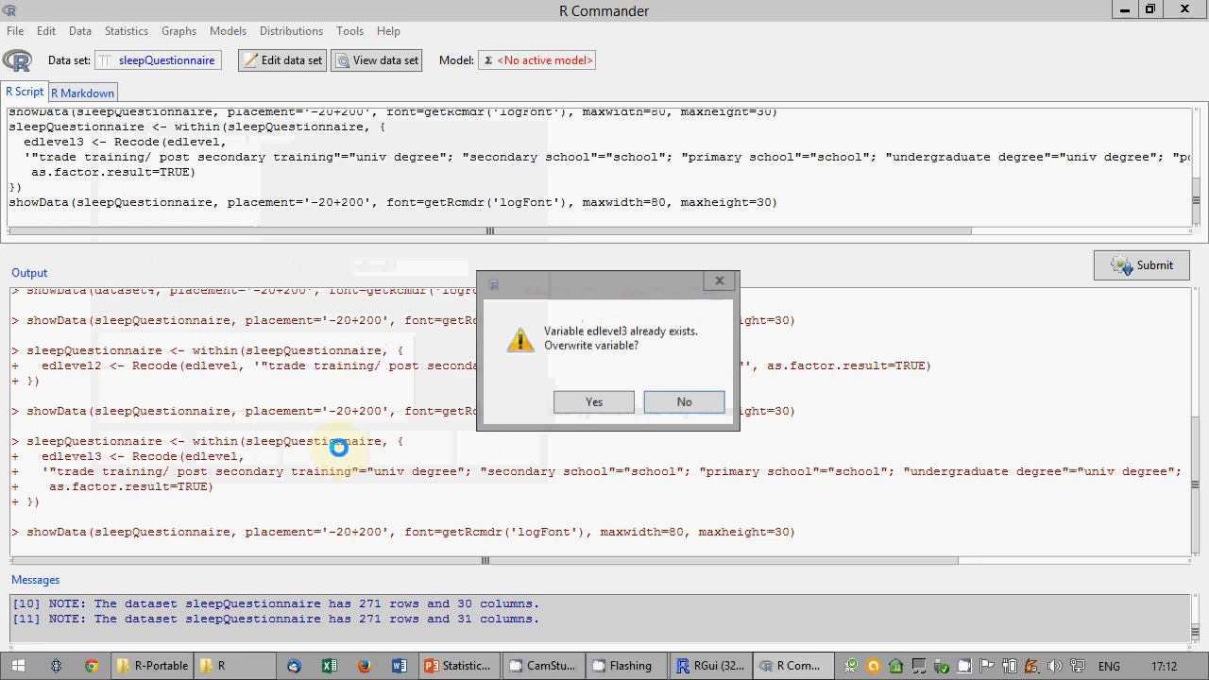
{"action": "left_click", "coordinate": [606, 400]}
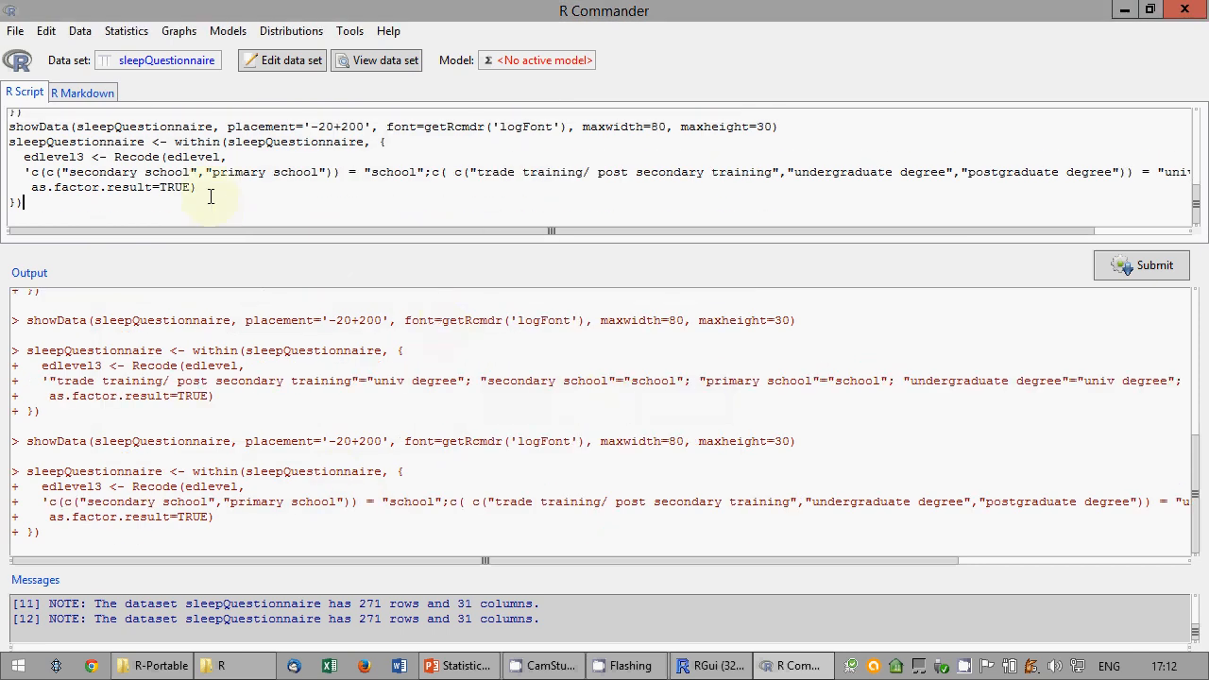
Examine the generated edlevel3 Recode command in the script, highlighting its c() groupings and the separator between directives.
{"action": "left_click_drag", "start_coordinate": [10, 142], "coordinate": [19, 207]}
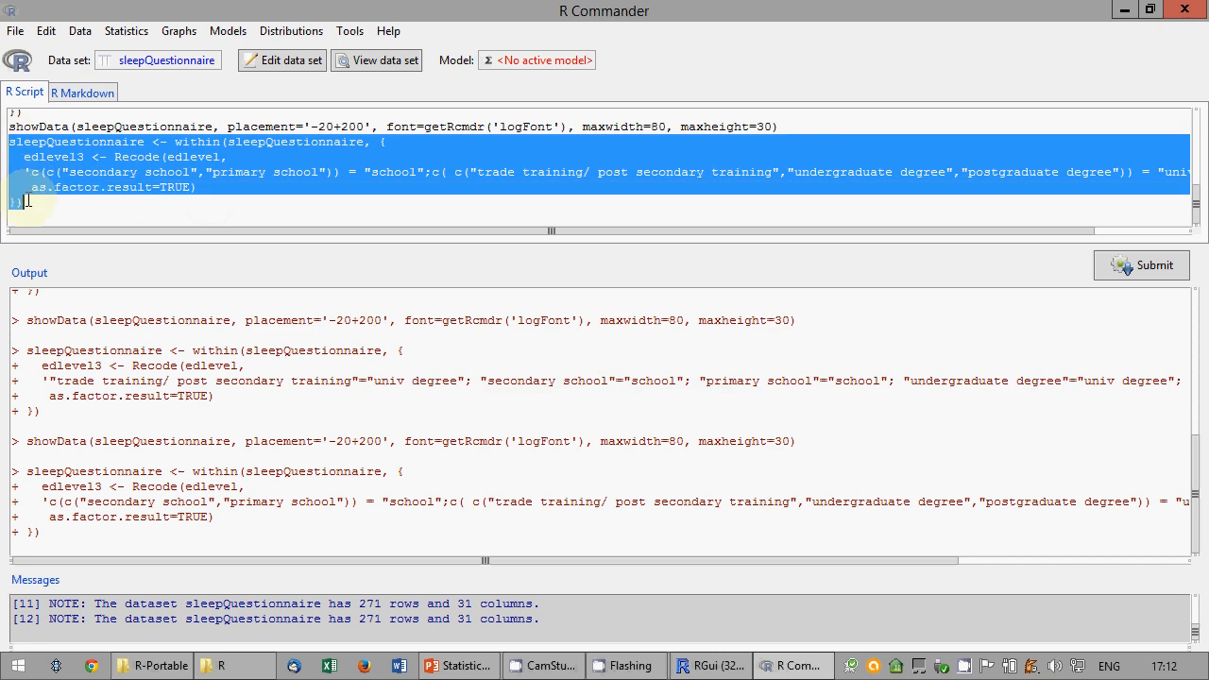
{"action": "left_click", "coordinate": [183, 175]}
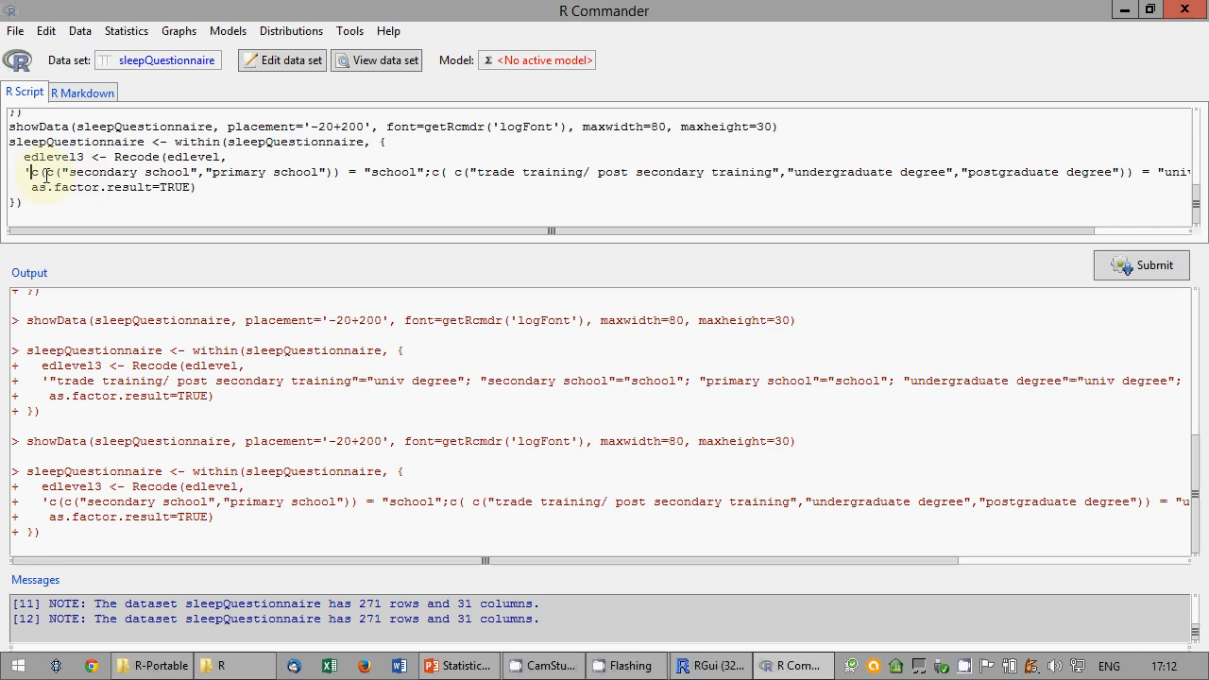
{"action": "left_click_drag", "start_coordinate": [46, 174], "coordinate": [1136, 175]}
{"action": "left_click", "coordinate": [450, 154]}
{"action": "double_click", "coordinate": [427, 172]}
{"action": "left_click", "coordinate": [382, 188]}
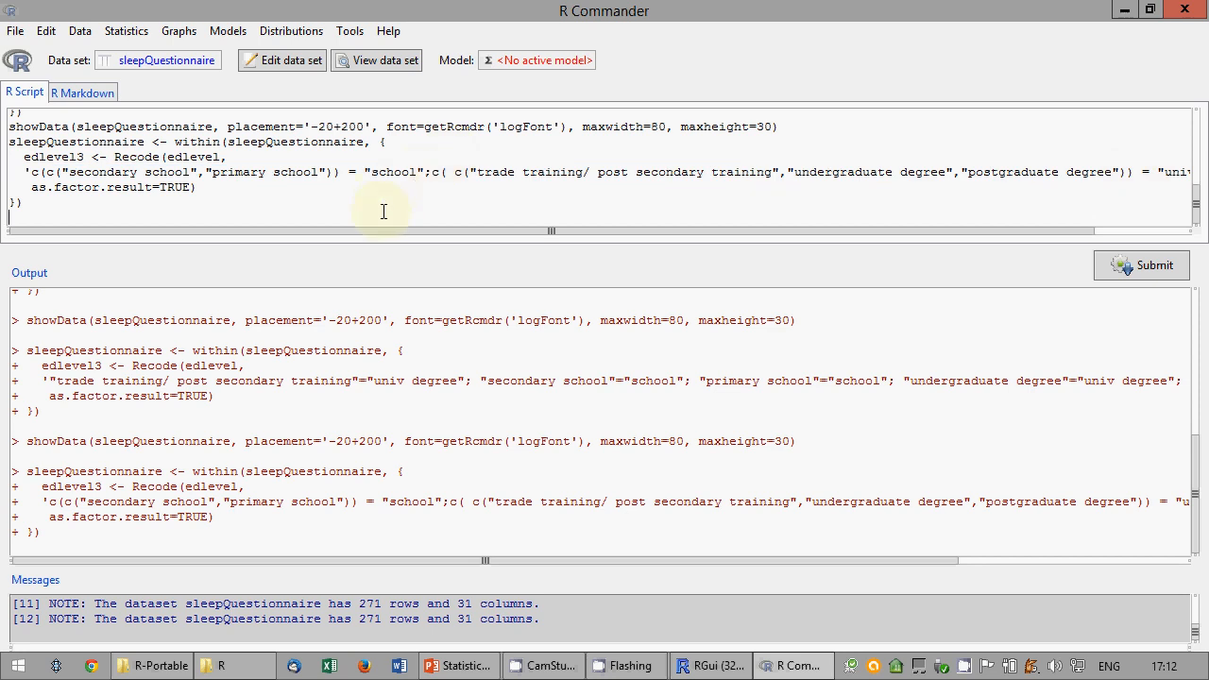
View the sleepQuestionnaire data set again and close the table.
{"action": "left_click", "coordinate": [371, 62]}
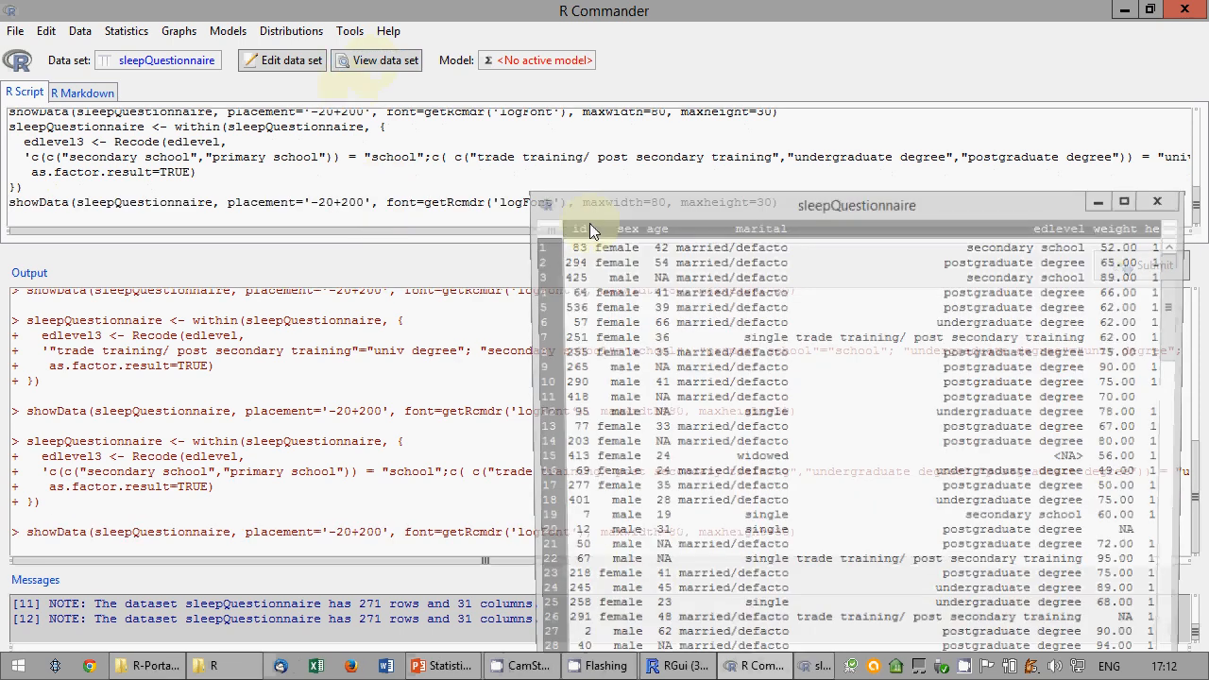
{"action": "left_click_drag", "start_coordinate": [727, 200], "coordinate": [401, 109]}
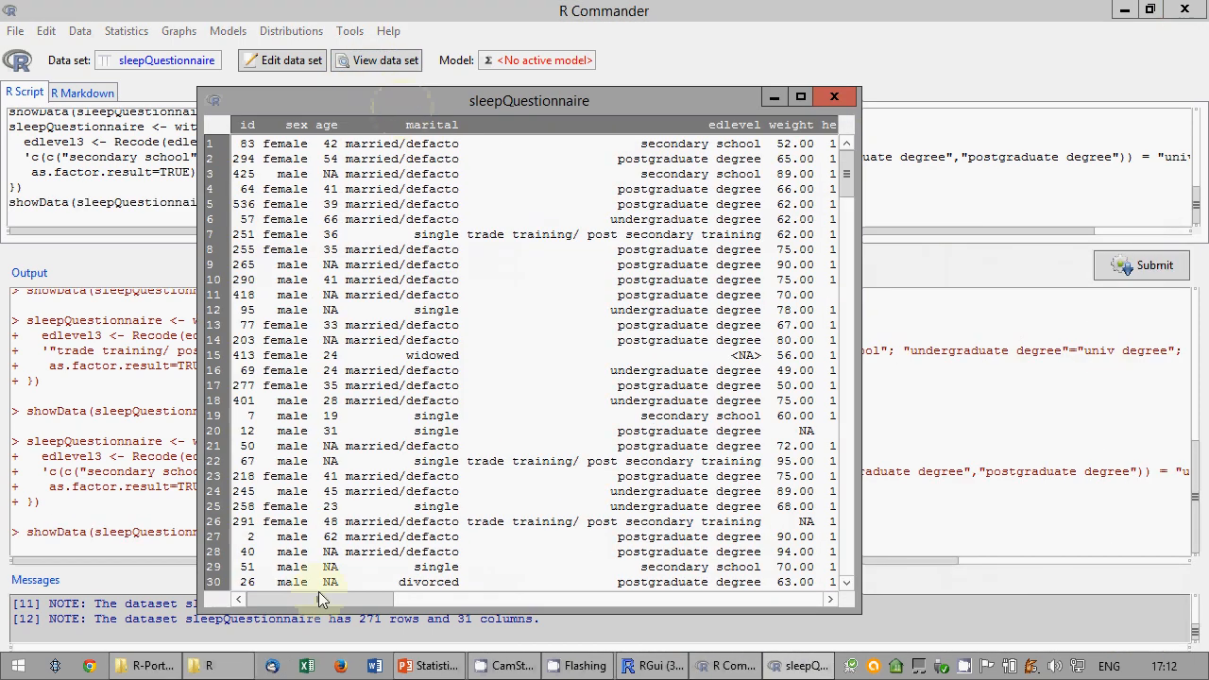
{"action": "mouse_move", "coordinate": [322, 601]}
{"action": "left_mouse_down"}
{"action": "mouse_move", "coordinate": [446, 604]}
{"action": "mouse_move", "coordinate": [315, 602]}
{"action": "left_mouse_up"}
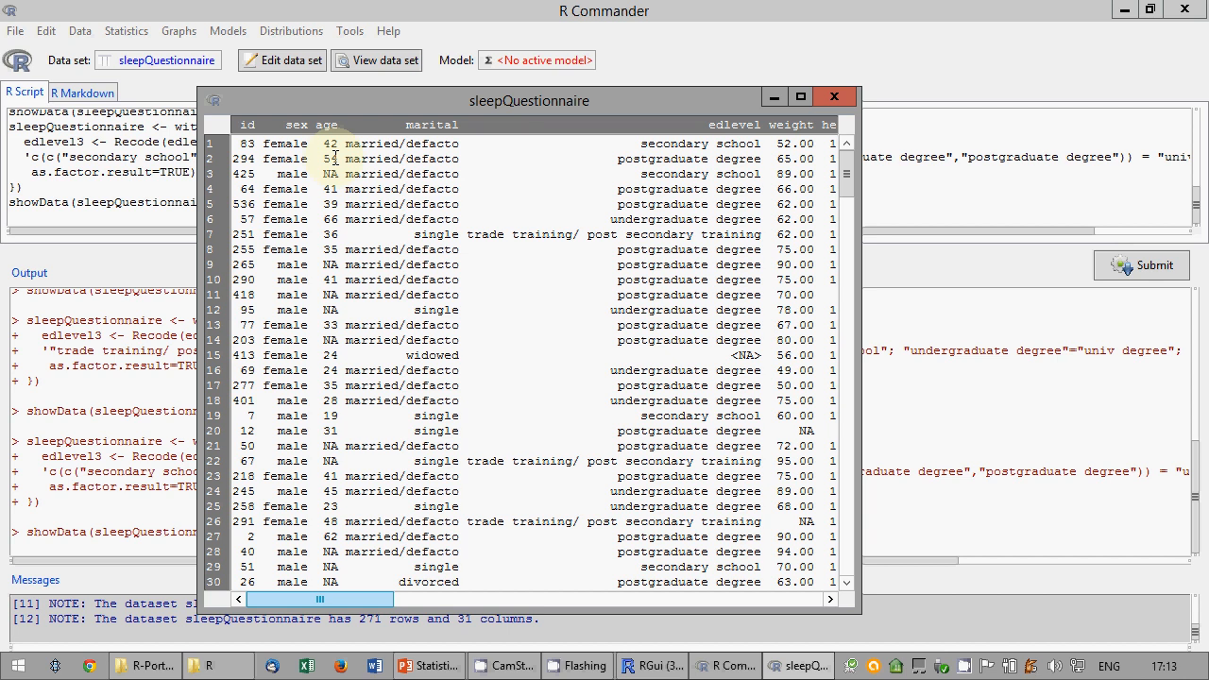
{"action": "left_click", "coordinate": [843, 99]}
Start a fresh recode with the previous entries reset, choosing age as the source and naming the new variable age2.
{"action": "left_click", "coordinate": [180, 216]}
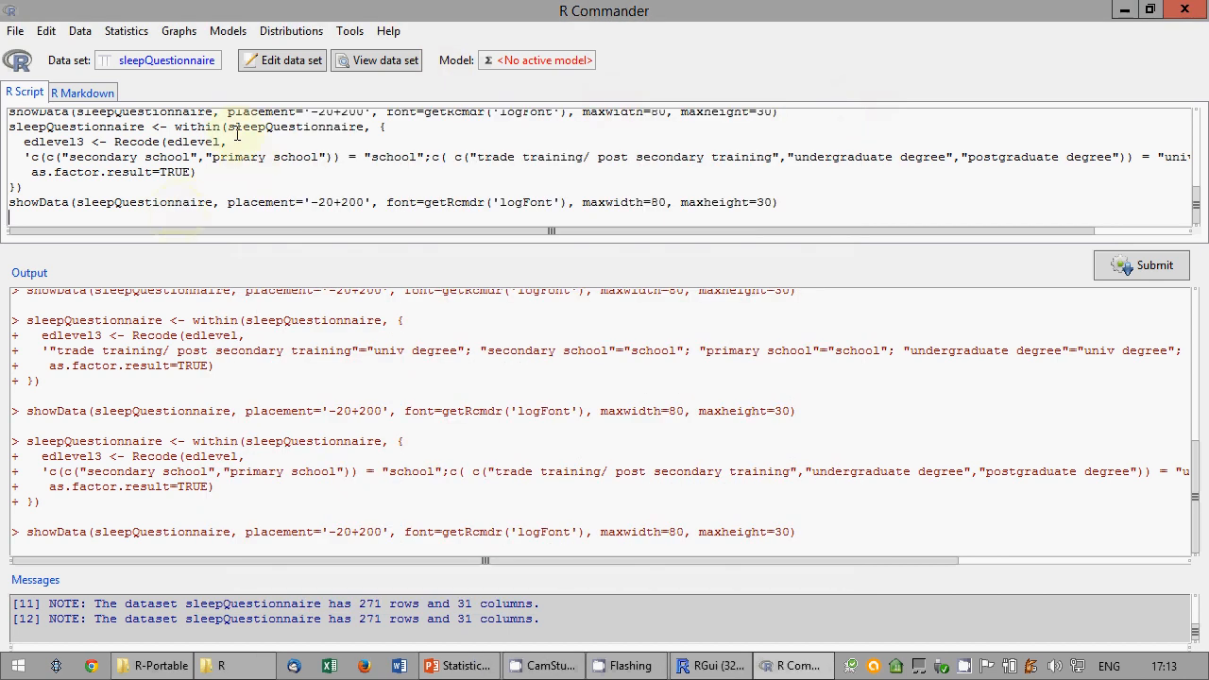
{"action": "left_click", "coordinate": [79, 30]}
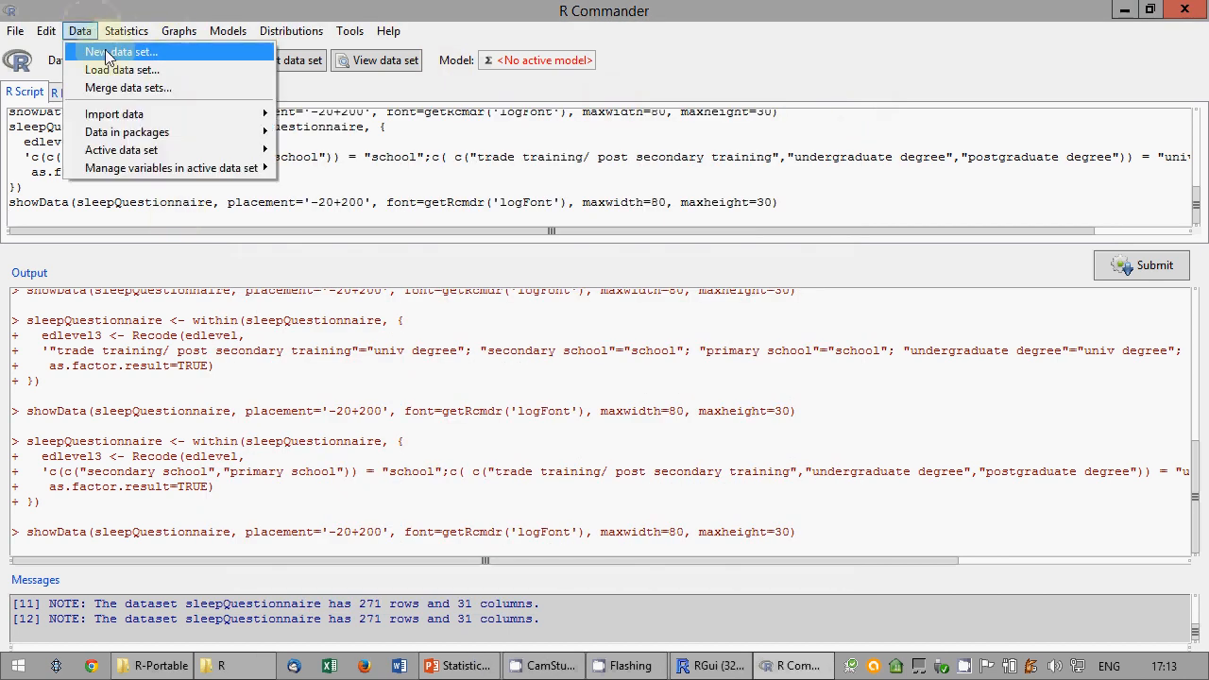
{"action": "mouse_move", "coordinate": [179, 167]}
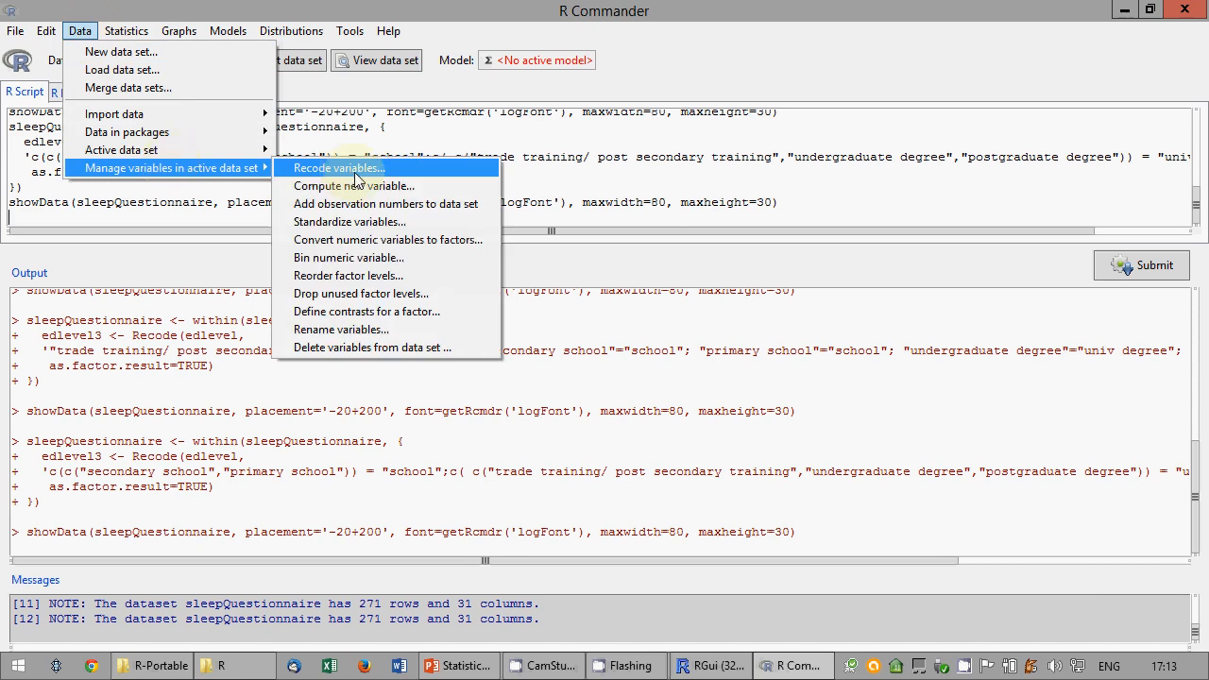
{"action": "left_click", "coordinate": [354, 168]}
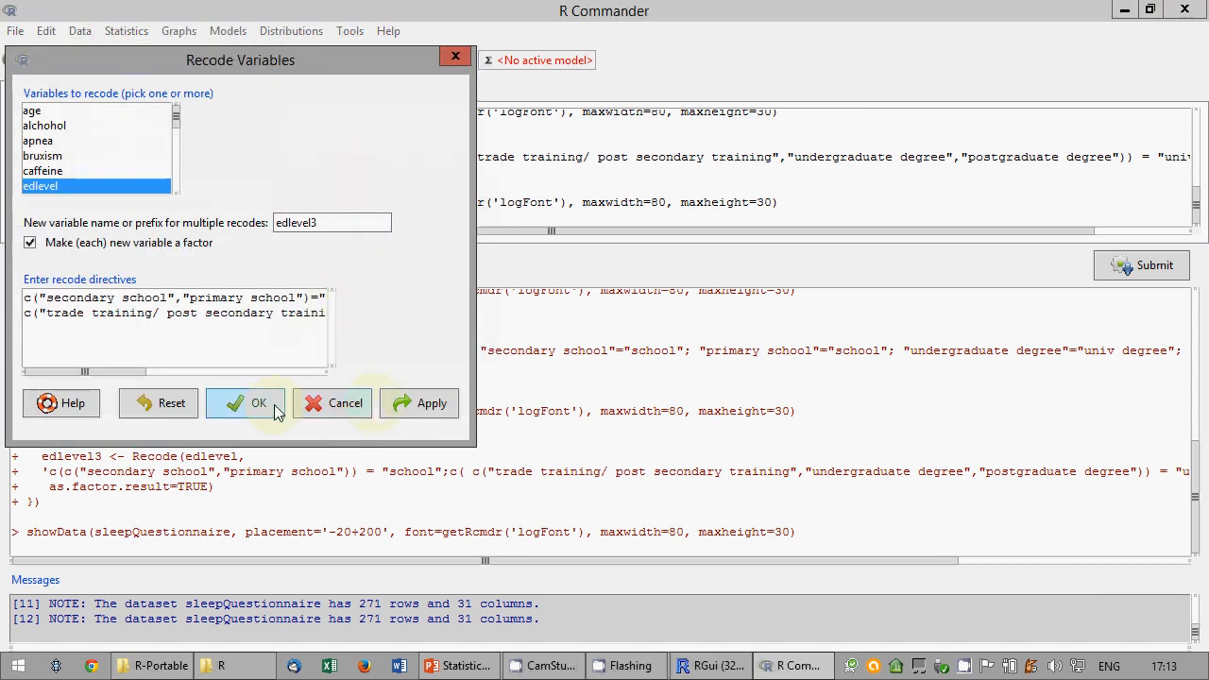
{"action": "left_click", "coordinate": [156, 403]}
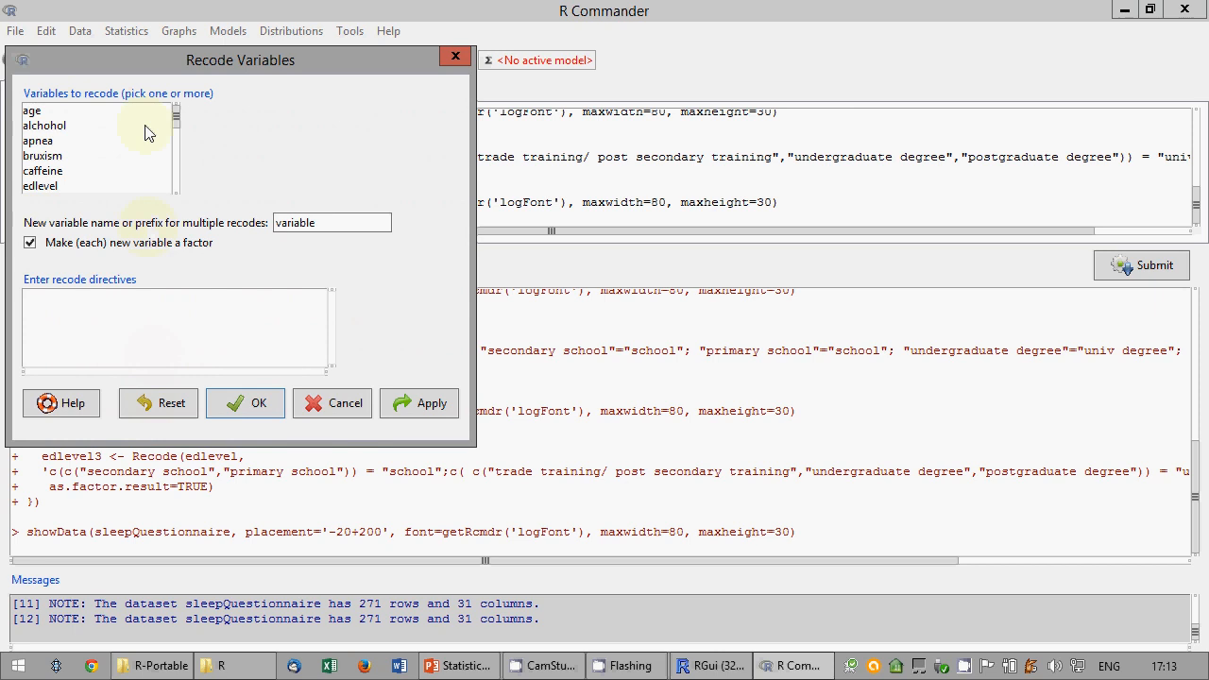
{"action": "left_click", "coordinate": [103, 110]}
{"action": "left_click_drag", "start_coordinate": [341, 225], "coordinate": [248, 227]}
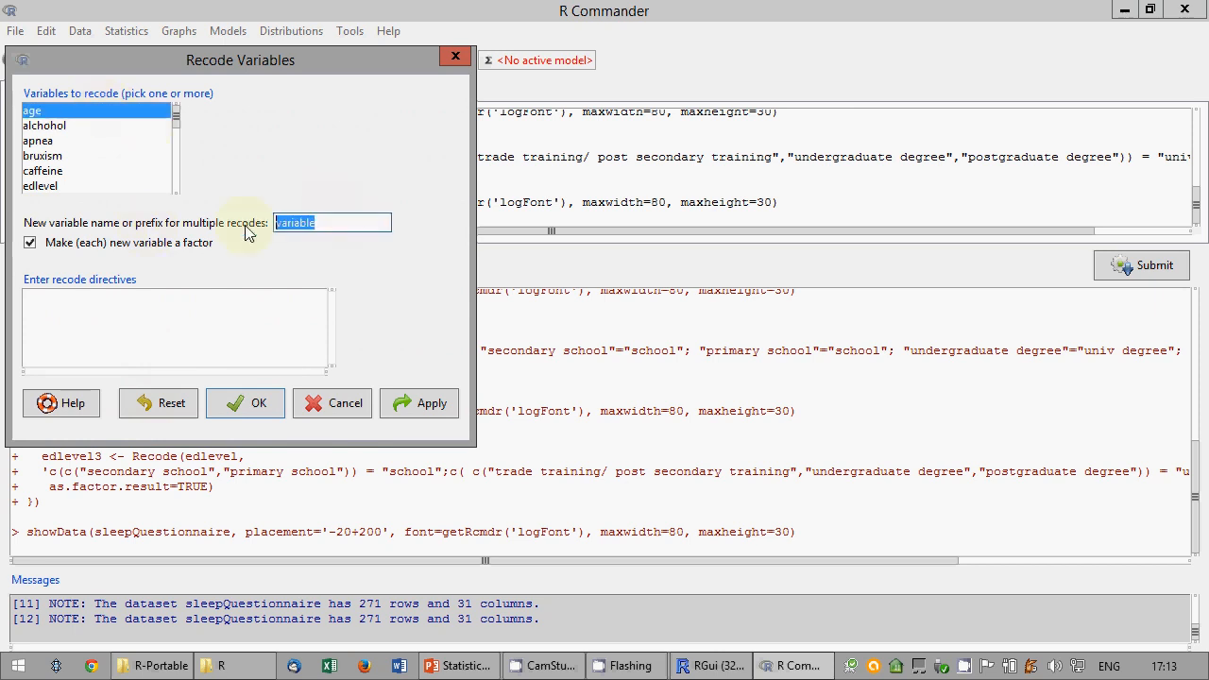
{"action": "type", "text": "age2"}
Enter the first two recode directives, lo:25="young" and 26:40="middle", on separate lines.
{"action": "left_click", "coordinate": [140, 303]}
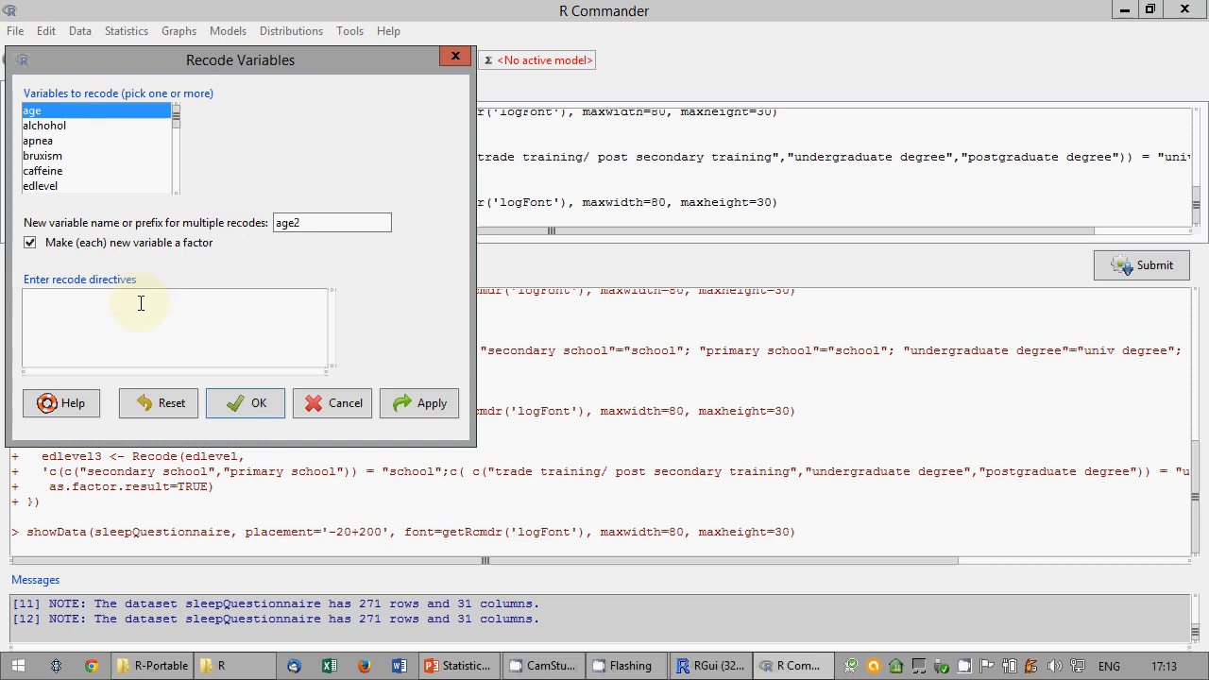
{"action": "type", "text": "lo:25=\"young\""}
{"action": "key", "text": "Return"}
{"action": "type", "text": "26:40=\"middle\""}
{"action": "key", "text": "Return"}
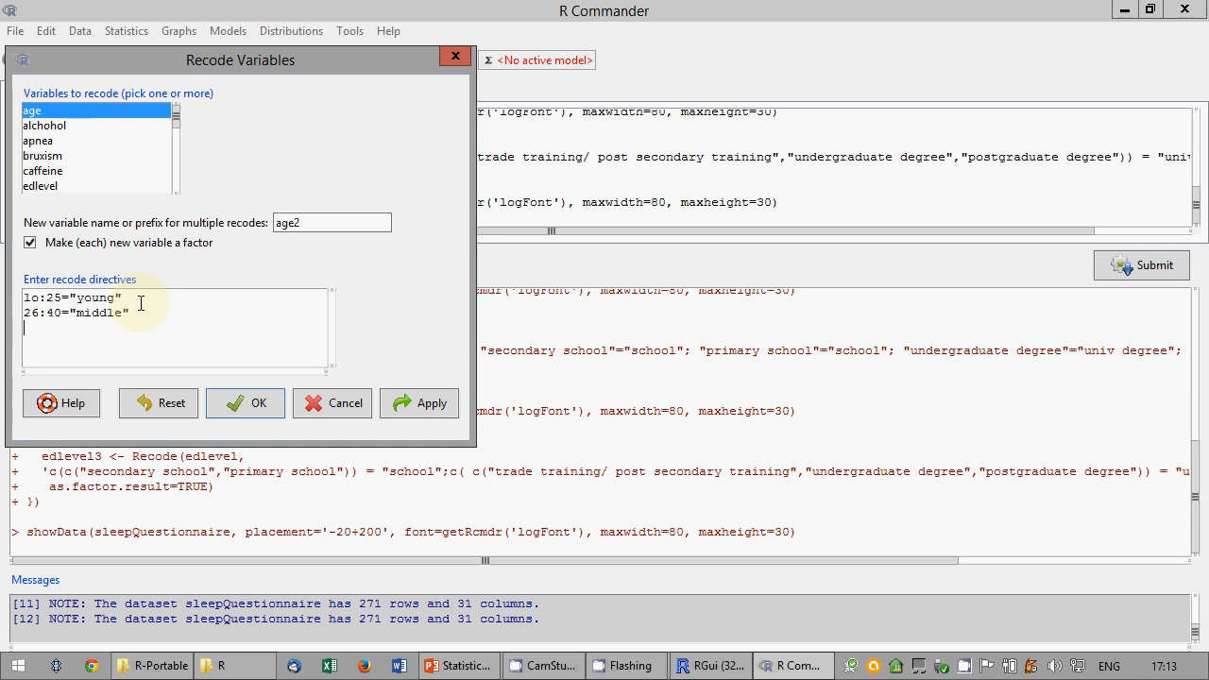
Add the remaining directives 41:60="old" and 61:hi="very old", each on its own line.
{"action": "type", "text": "41:60\""}
{"action": "type", "text": "\"old"}
{"action": "type", "text": "\""}
{"action": "type", "text": "61:hi"}
{"action": "type", "text": "=\"very"}
{"action": "type", "text": " old\""}
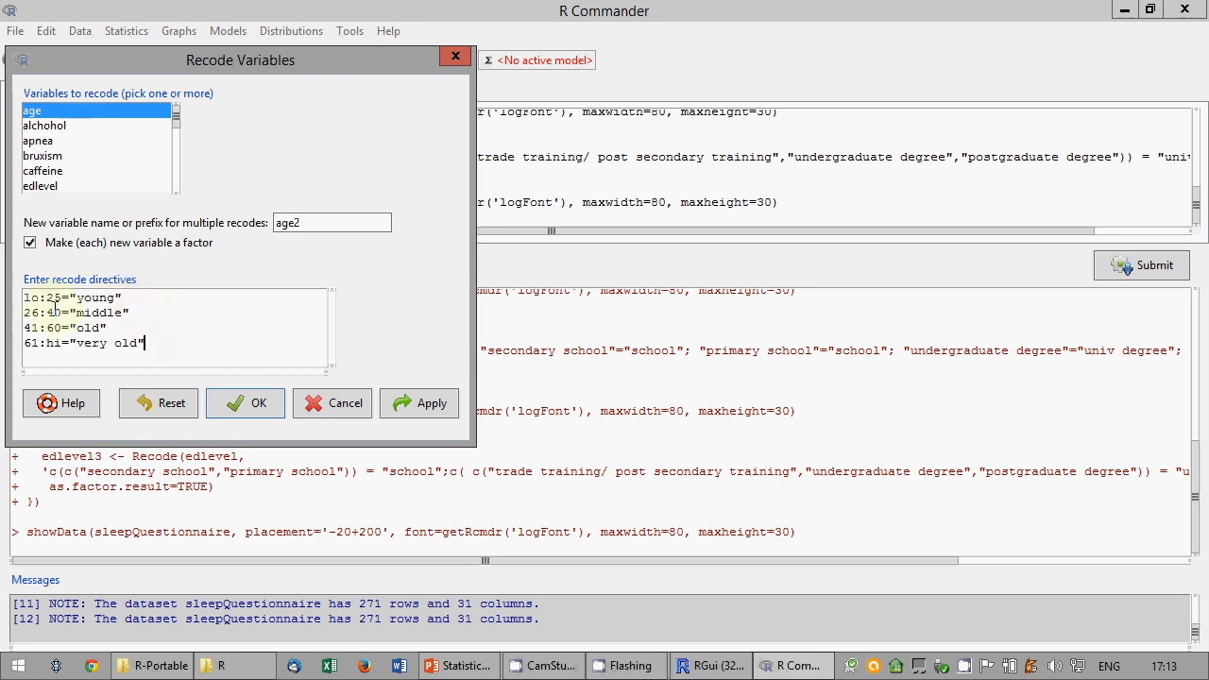
Highlight the lo and hi bounds in the directives, compare them with the Recode slide in PowerPoint, and return to R Commander.
{"action": "left_click_drag", "start_coordinate": [40, 298], "coordinate": [16, 300]}
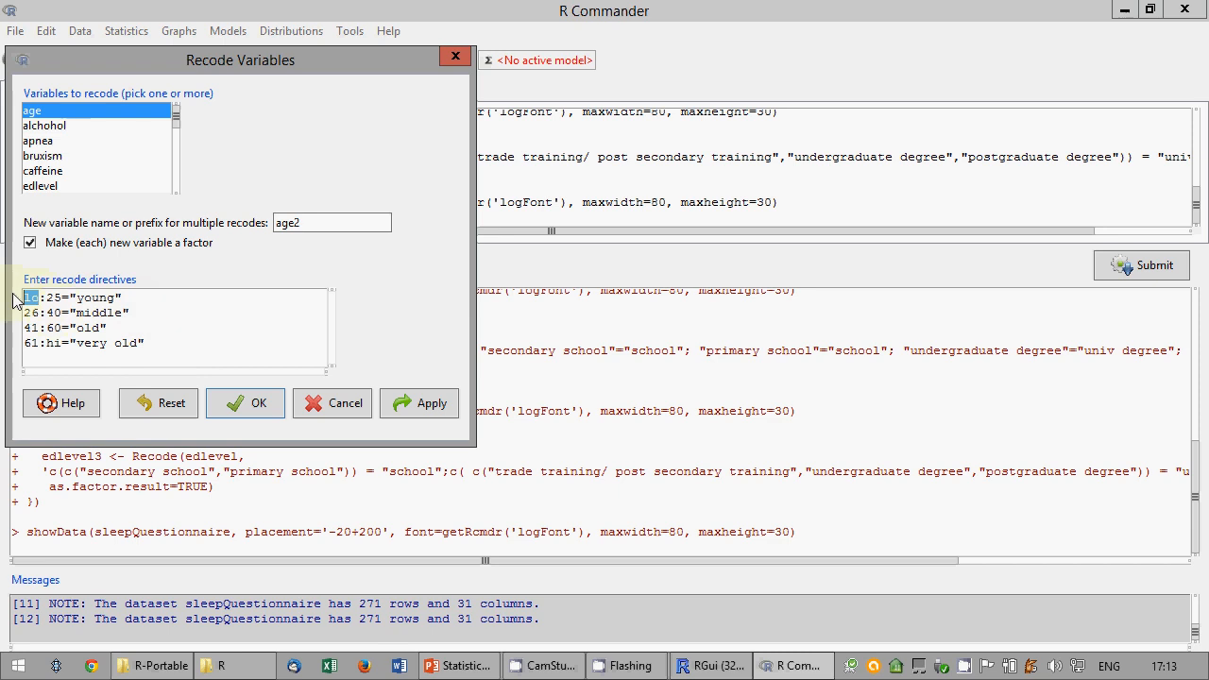
{"action": "double_click", "coordinate": [53, 343]}
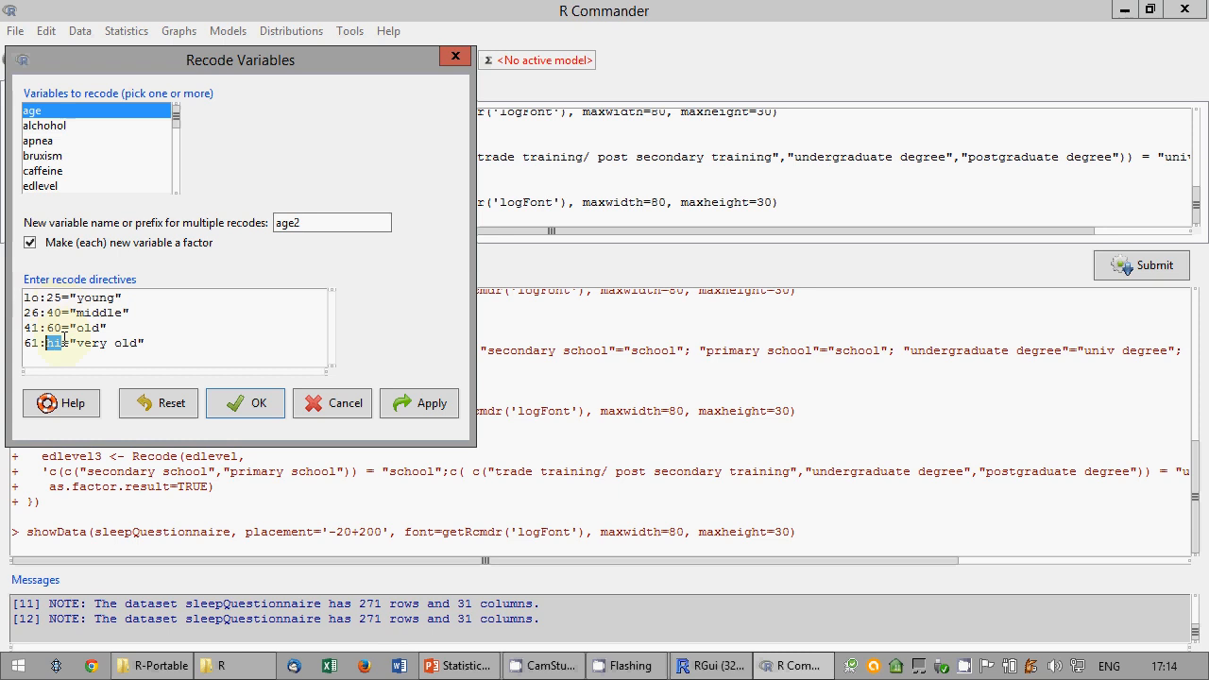
{"action": "left_click", "coordinate": [38, 298]}
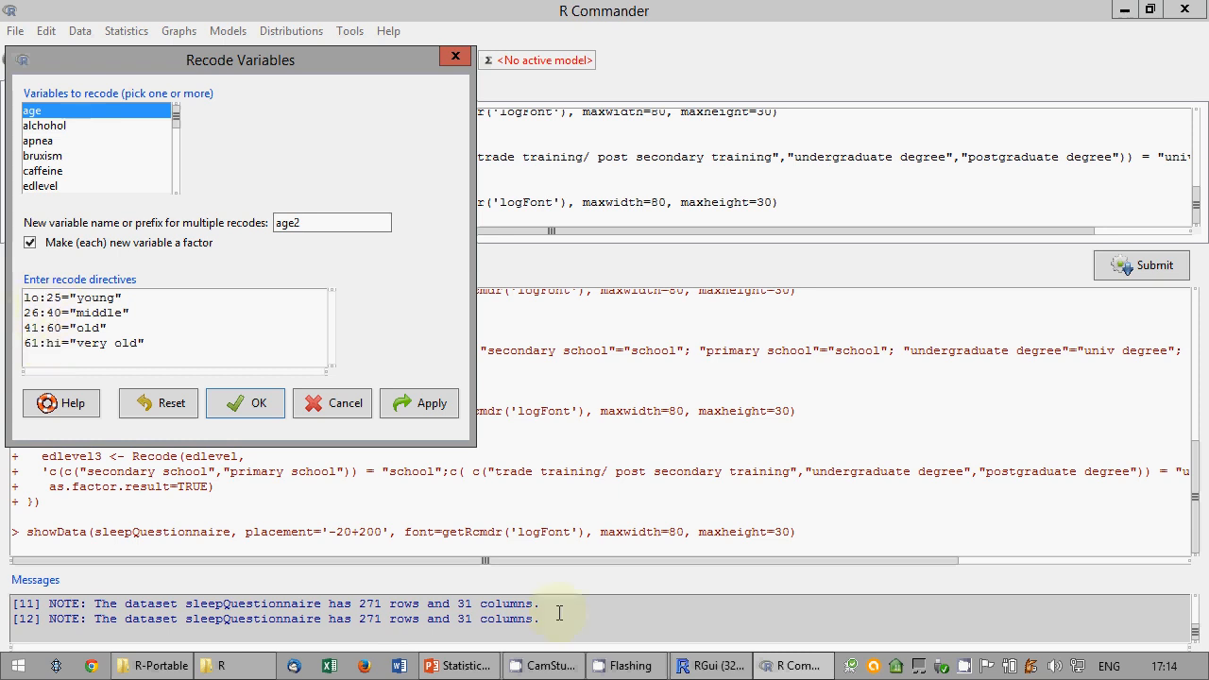
{"action": "left_click", "coordinate": [464, 666]}
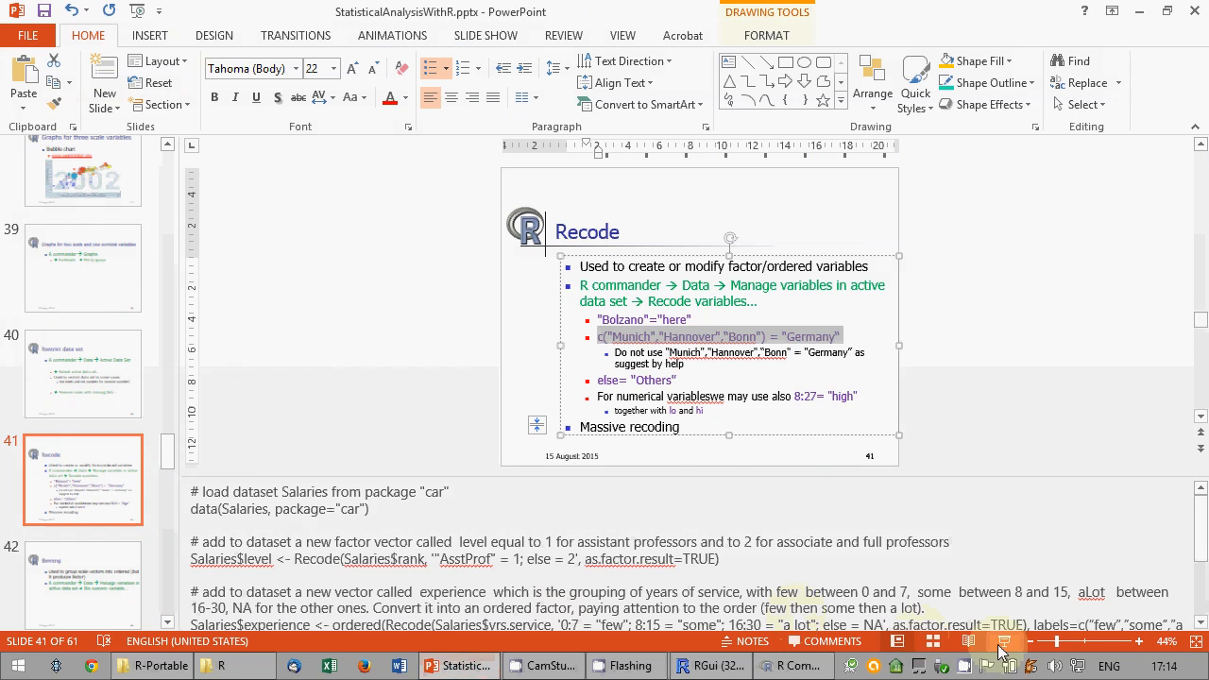
{"action": "left_click", "coordinate": [1004, 642]}
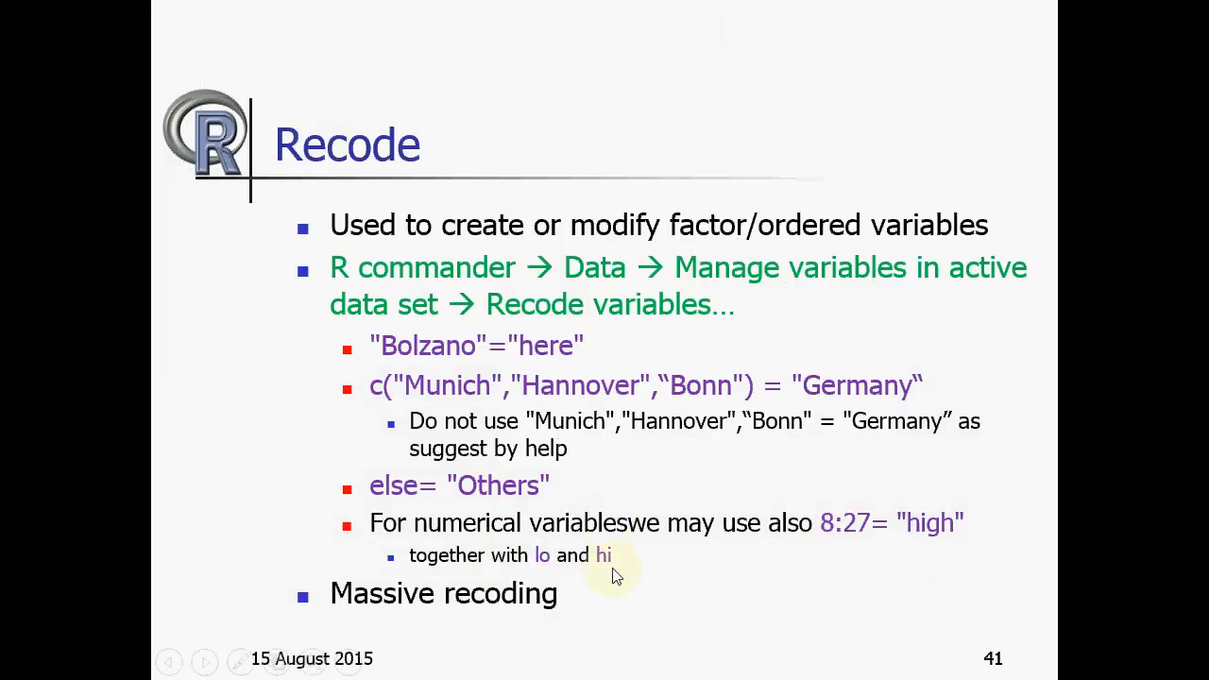
{"action": "key", "text": "Escape"}
{"action": "left_click", "coordinate": [782, 667]}
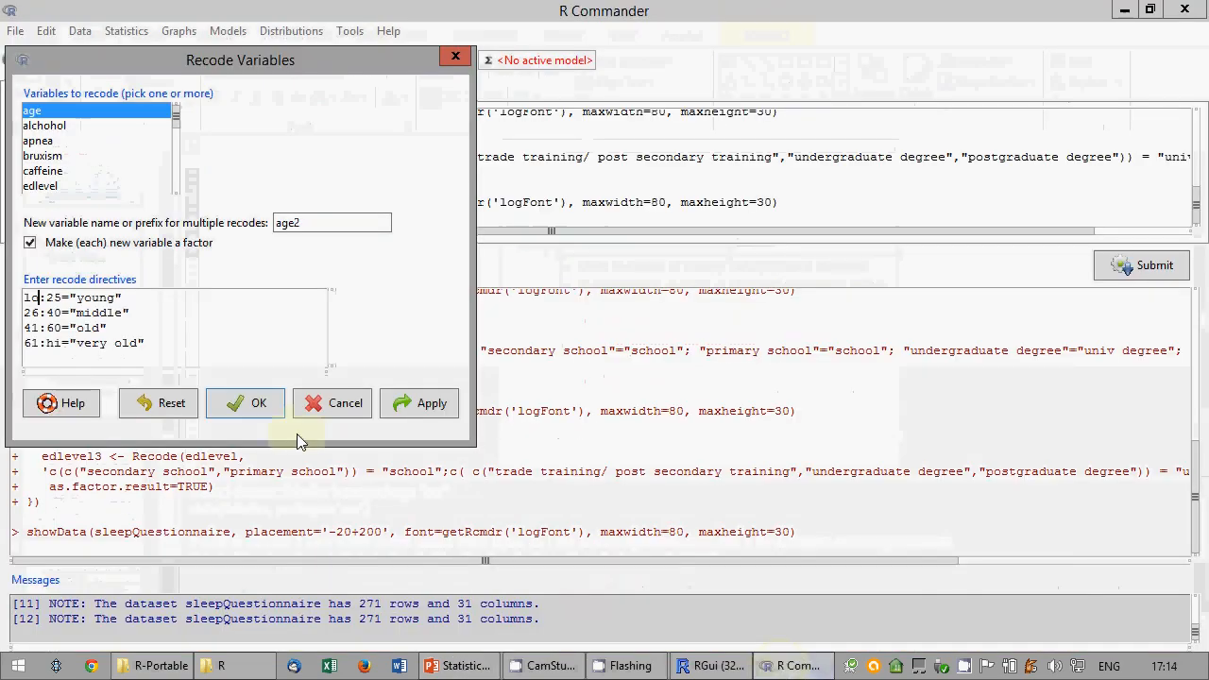
Run the age2 recode and compare the age and age2 columns in the sleepQuestionnaire table, closing it when done.
{"action": "left_click", "coordinate": [255, 409]}
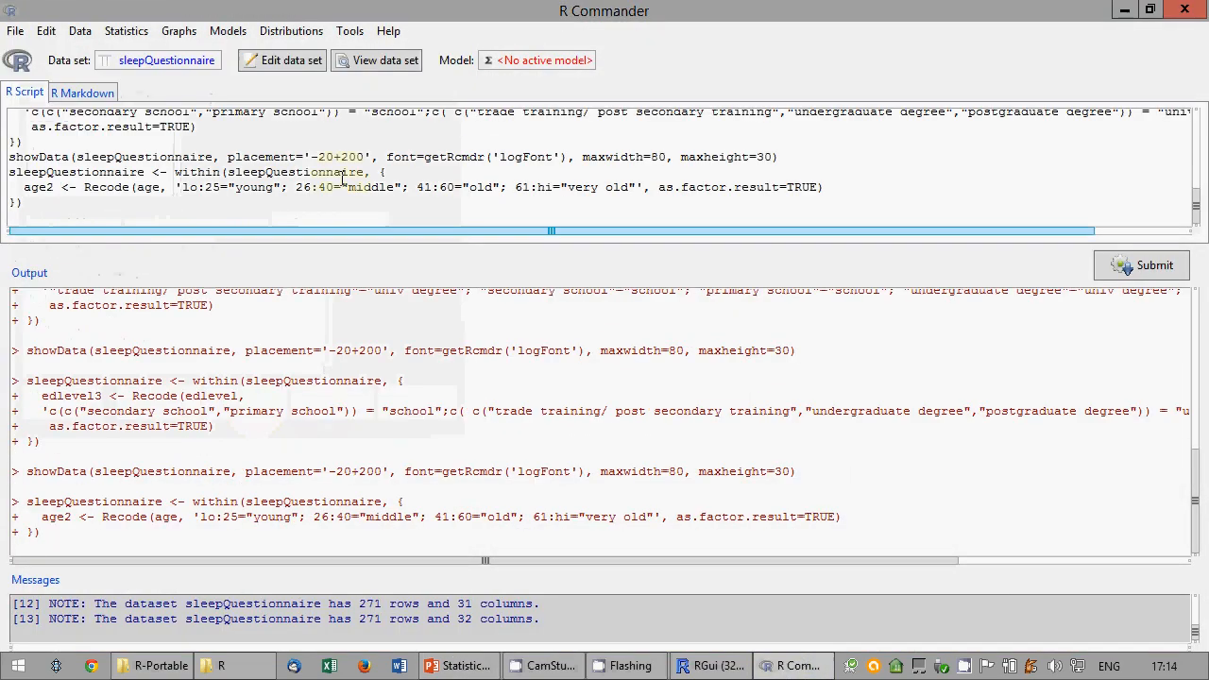
{"action": "left_click", "coordinate": [359, 62]}
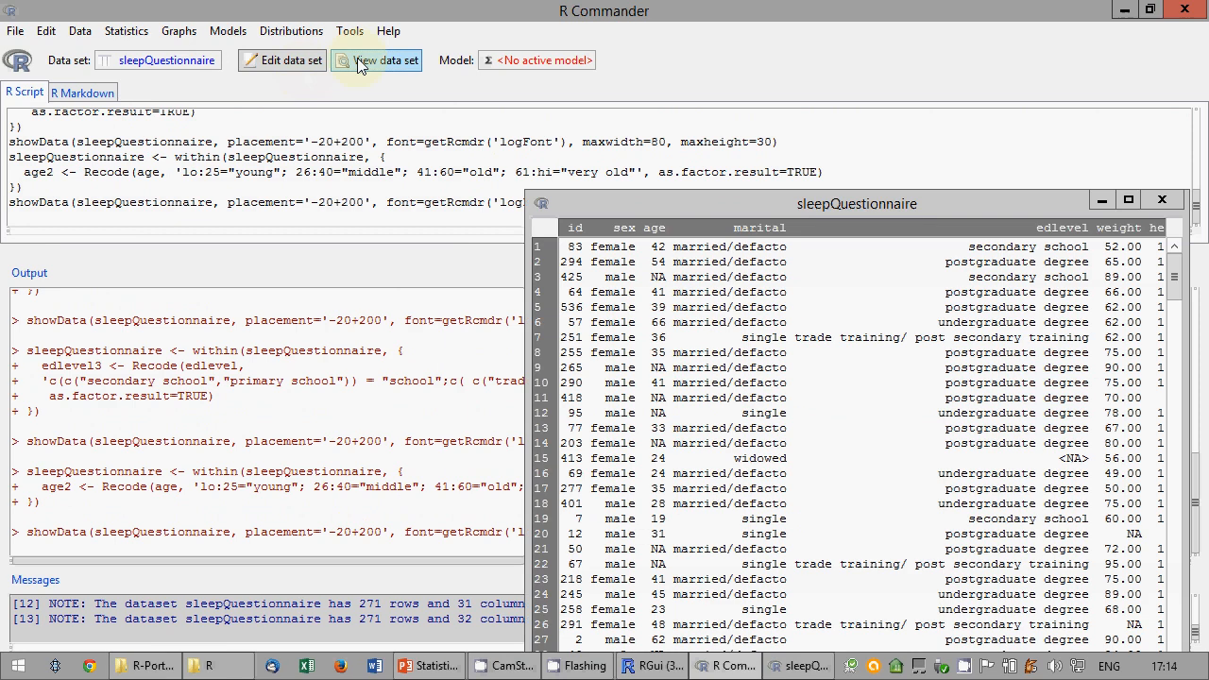
{"action": "left_click_drag", "start_coordinate": [755, 210], "coordinate": [467, 101]}
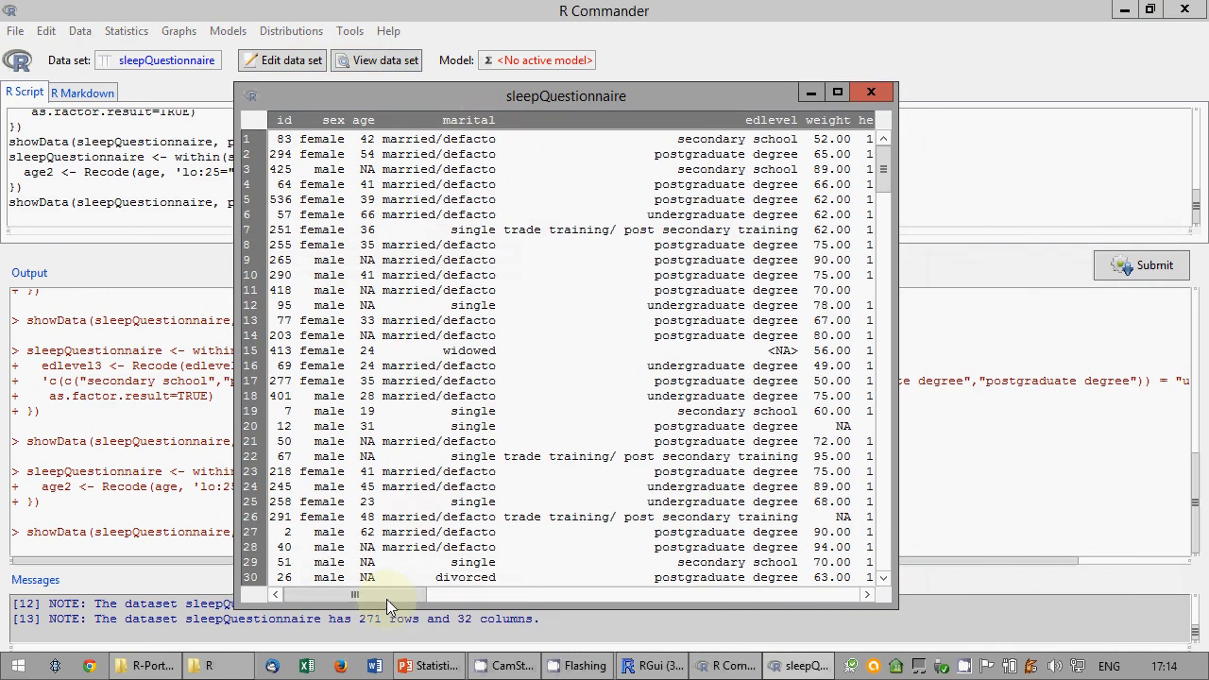
{"action": "left_click_drag", "start_coordinate": [386, 599], "coordinate": [831, 628]}
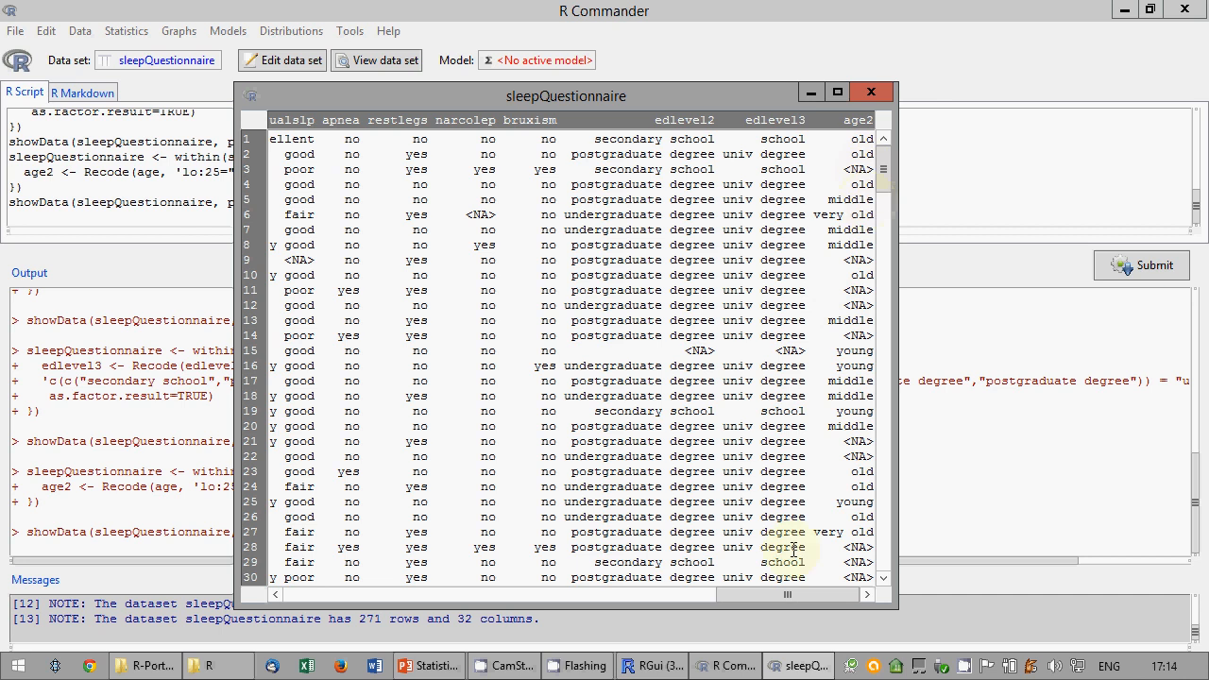
{"action": "left_click_drag", "start_coordinate": [770, 595], "coordinate": [338, 595]}
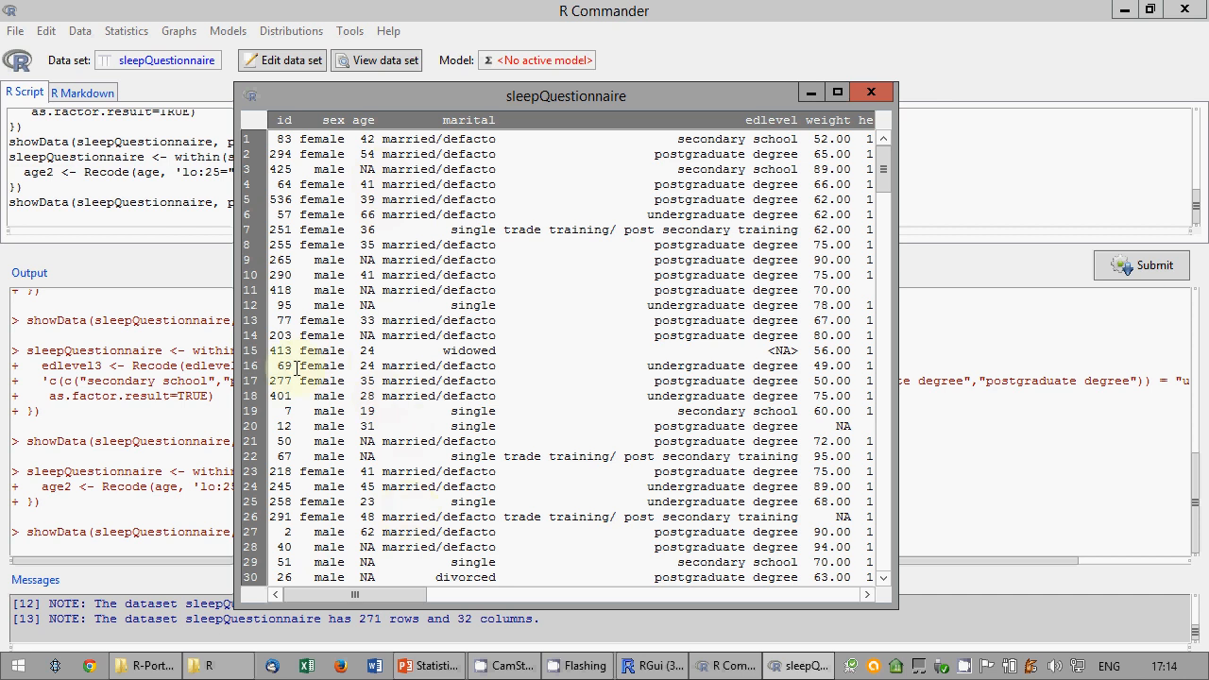
{"action": "left_click_drag", "start_coordinate": [396, 595], "coordinate": [847, 592]}
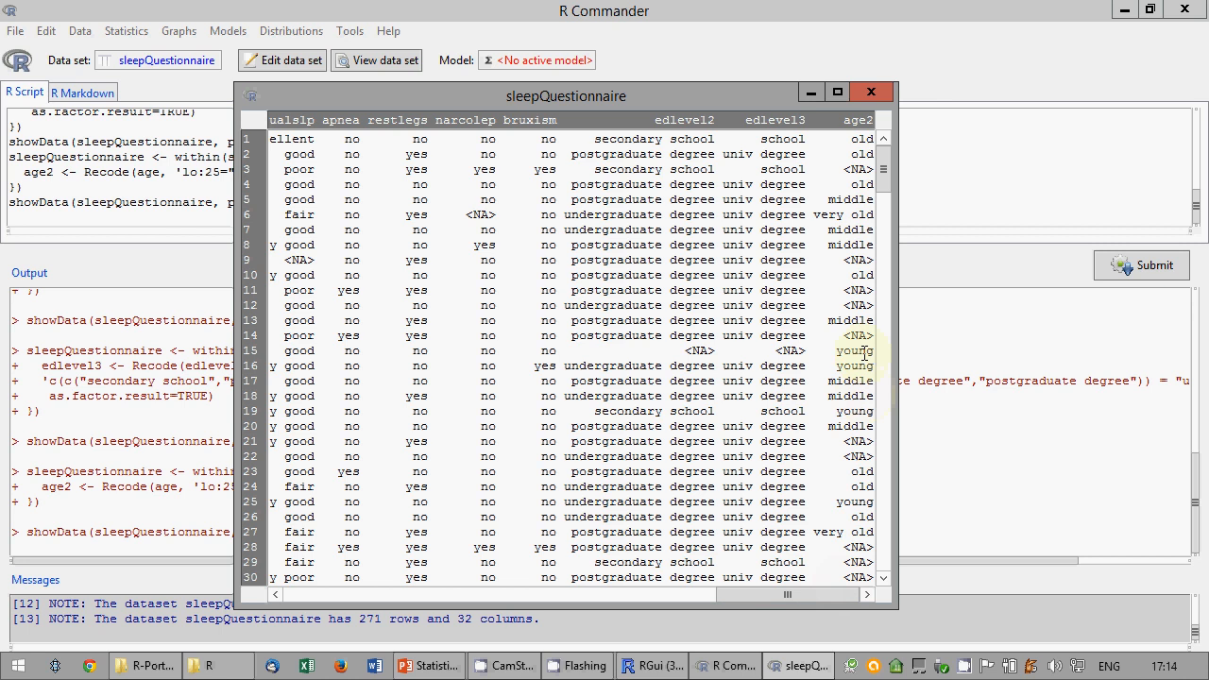
{"action": "left_click_drag", "start_coordinate": [752, 592], "coordinate": [750, 591]}
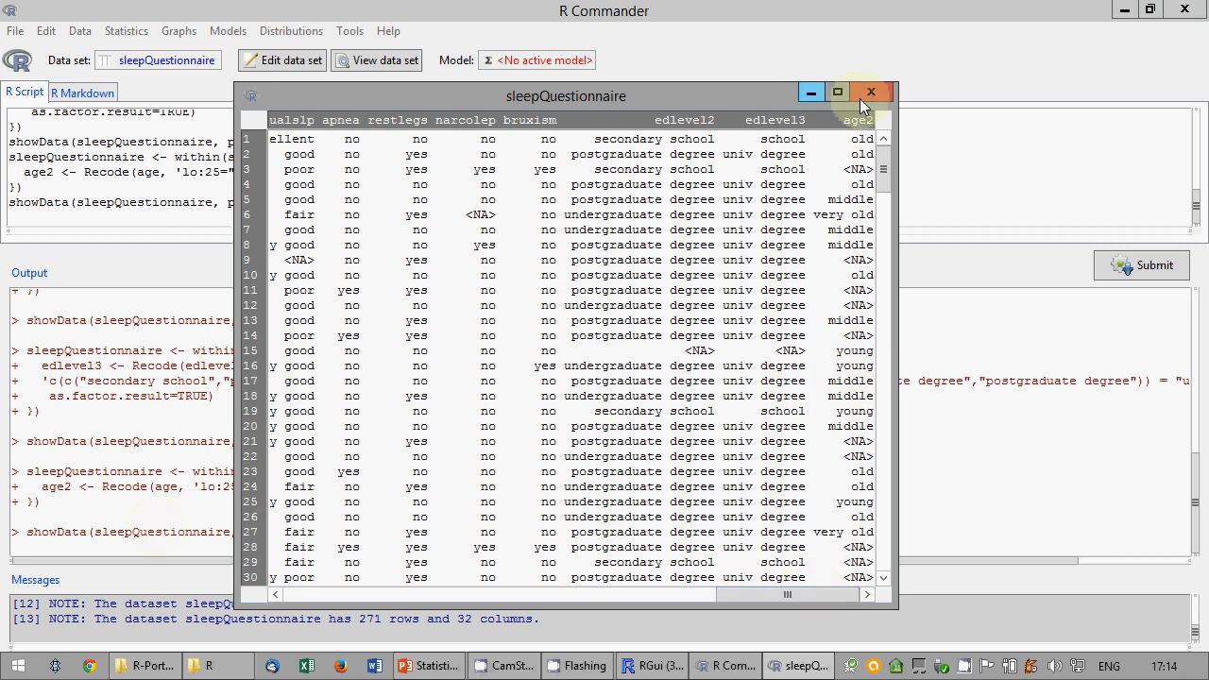
{"action": "left_click", "coordinate": [873, 94]}
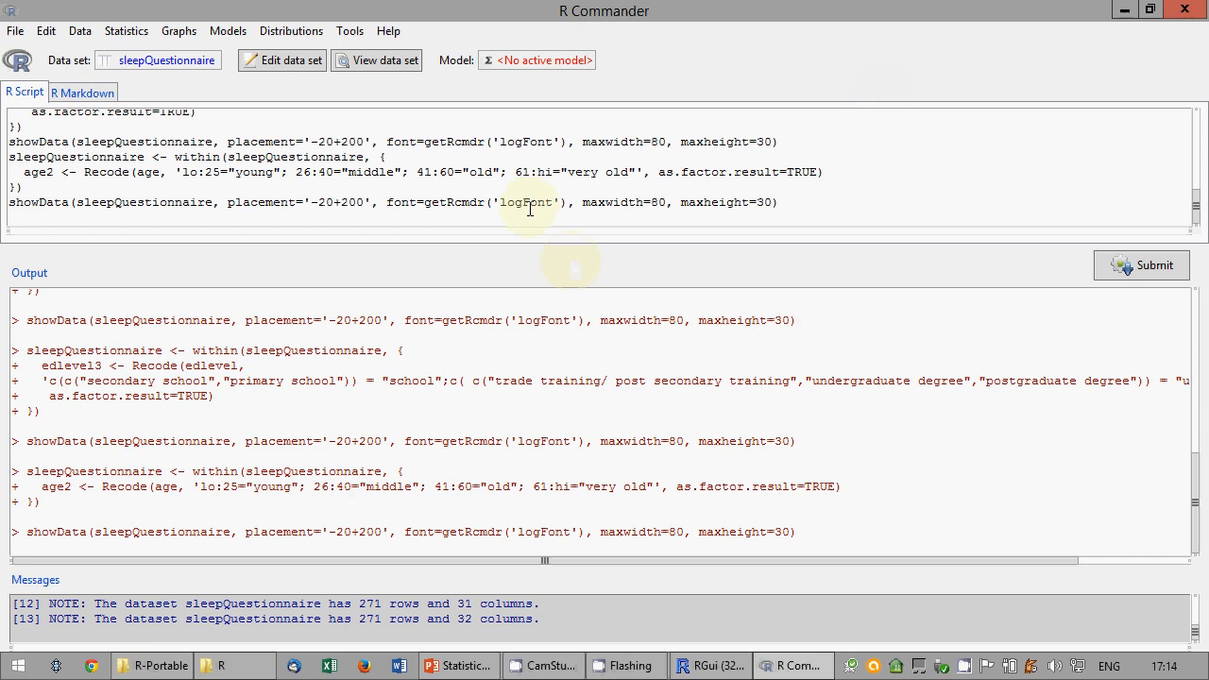
Print the whole sleepQuestionnaire data set by running its name from a new script line.
{"action": "left_click", "coordinate": [448, 210]}
{"action": "type", "text": "s"}
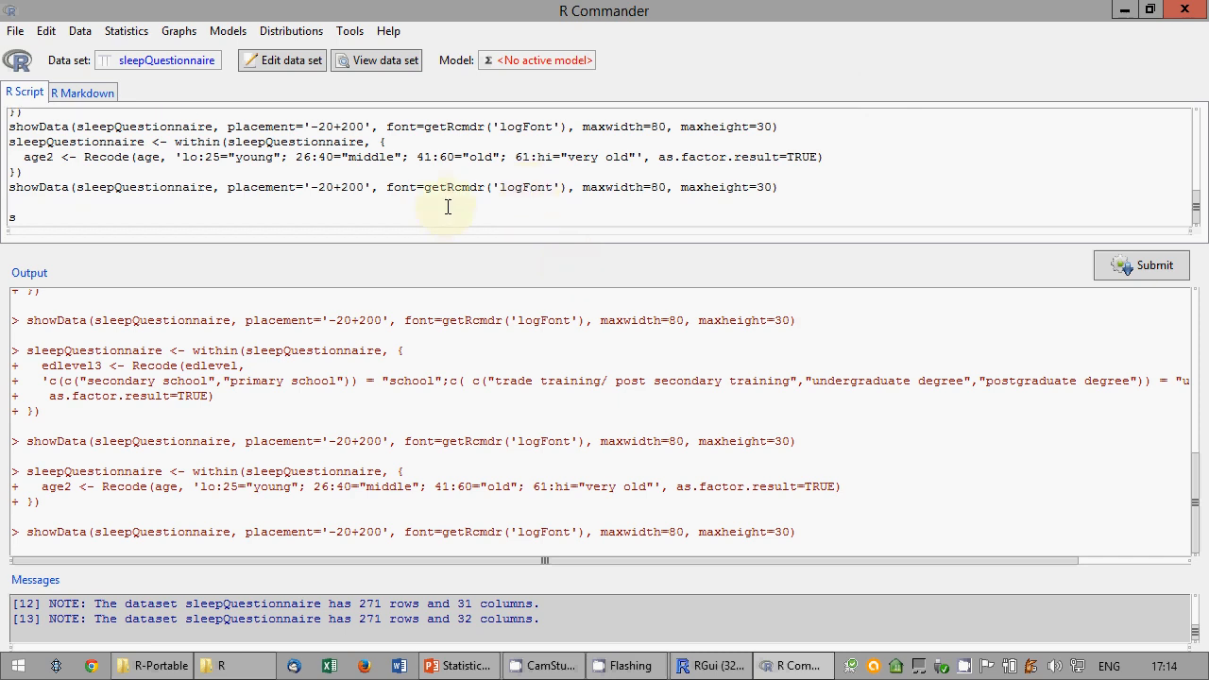
{"action": "type", "text": "leepQuestionnaire"}
{"action": "left_click", "coordinate": [1130, 265]}
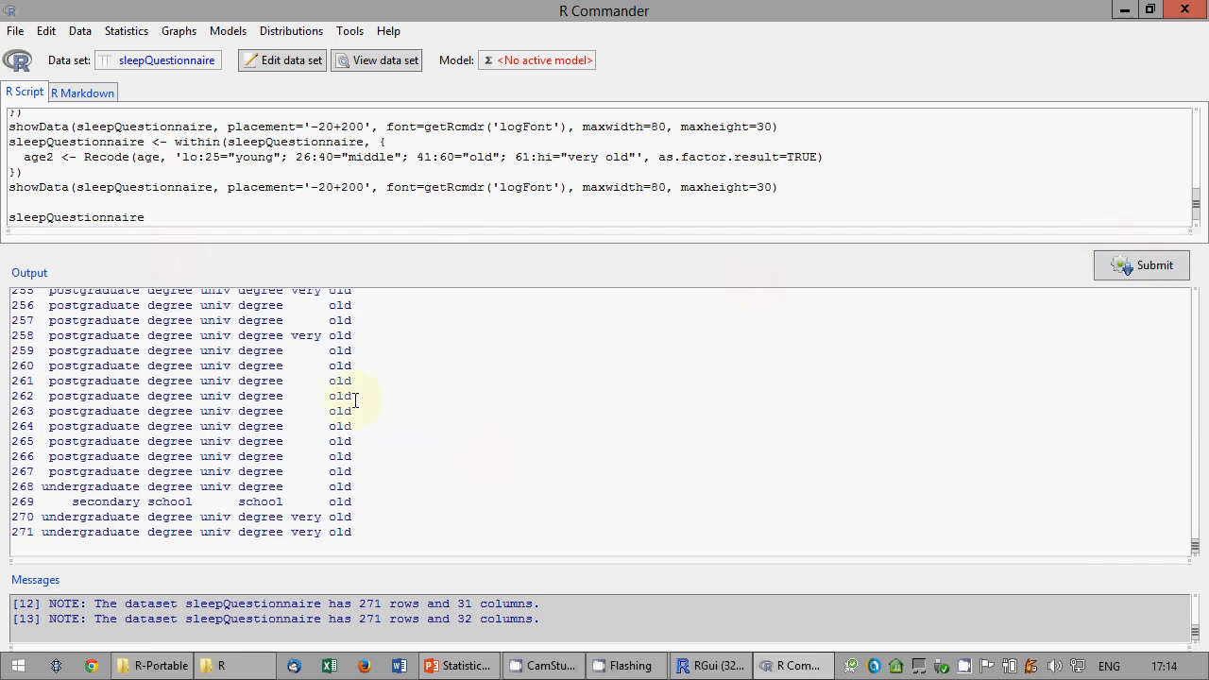
Change the script line to str(sleepQuestionnaire), run it, and inspect the age2 factor levels in the output.
{"action": "left_click", "coordinate": [165, 217]}
{"action": "key", "text": "Home"}
{"action": "type", "text": "str"}
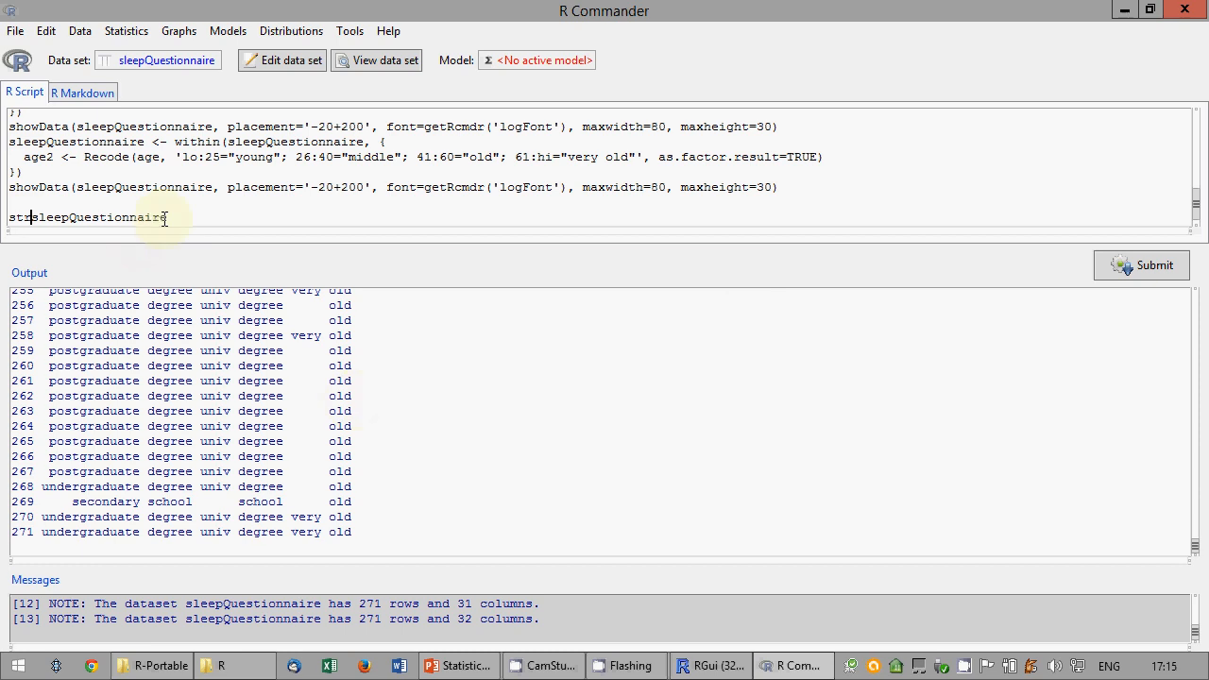
{"action": "type", "text": "("}
{"action": "key", "text": "End"}
{"action": "type", "text": ")"}
{"action": "key", "text": "ctrl+r"}
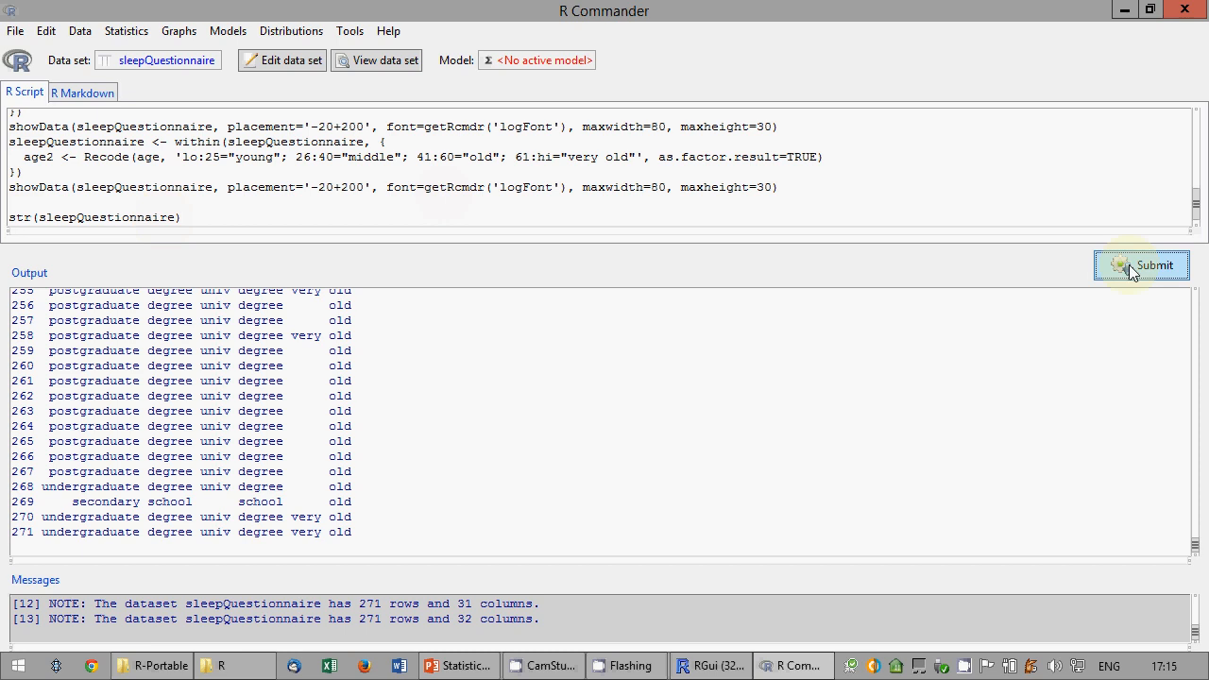
{"action": "left_click_drag", "start_coordinate": [34, 486], "coordinate": [314, 487]}
{"action": "left_click", "coordinate": [306, 488]}
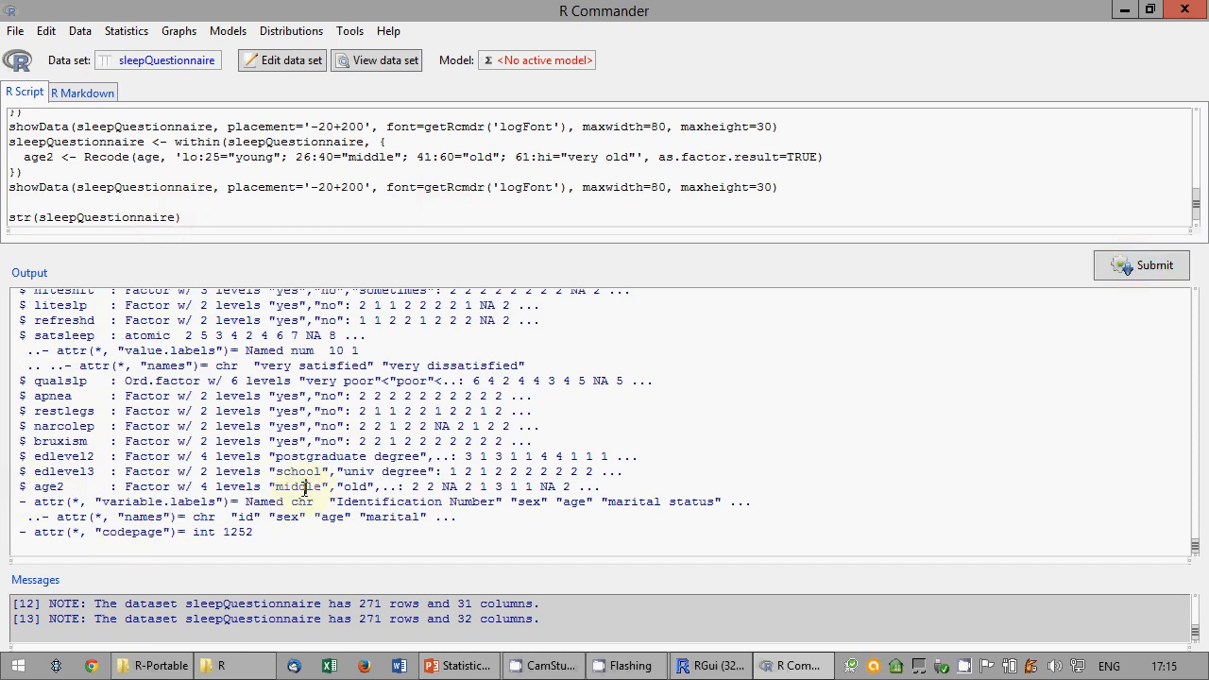
Begin an assignment to sleepQuestionnaire$age2 below the str command, leaving its right-hand side empty.
{"action": "left_click", "coordinate": [276, 219]}
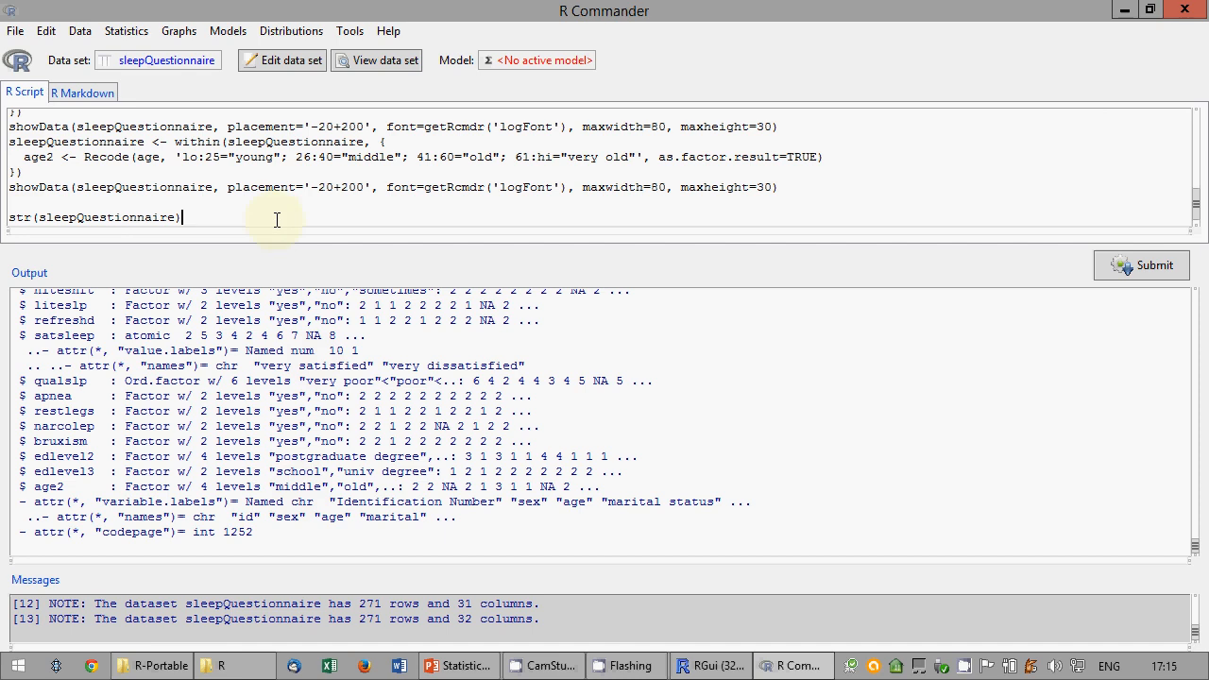
{"action": "key", "text": "Return"}
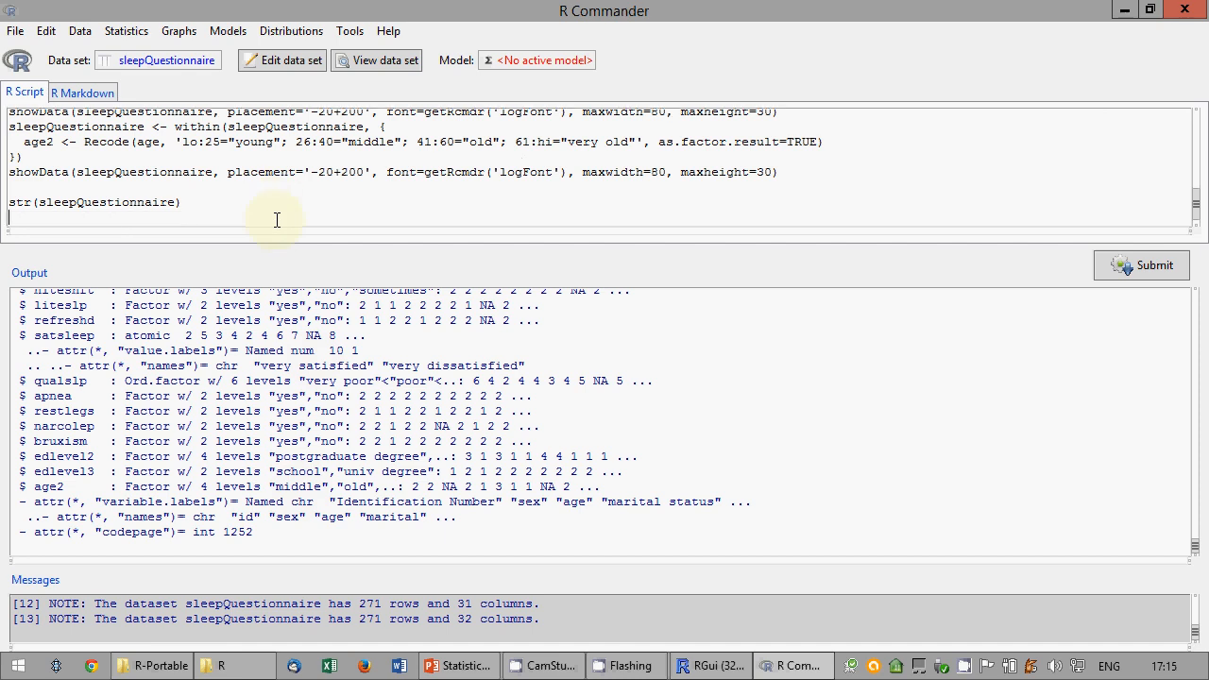
{"action": "key", "text": "Return"}
{"action": "type", "text": "slee"}
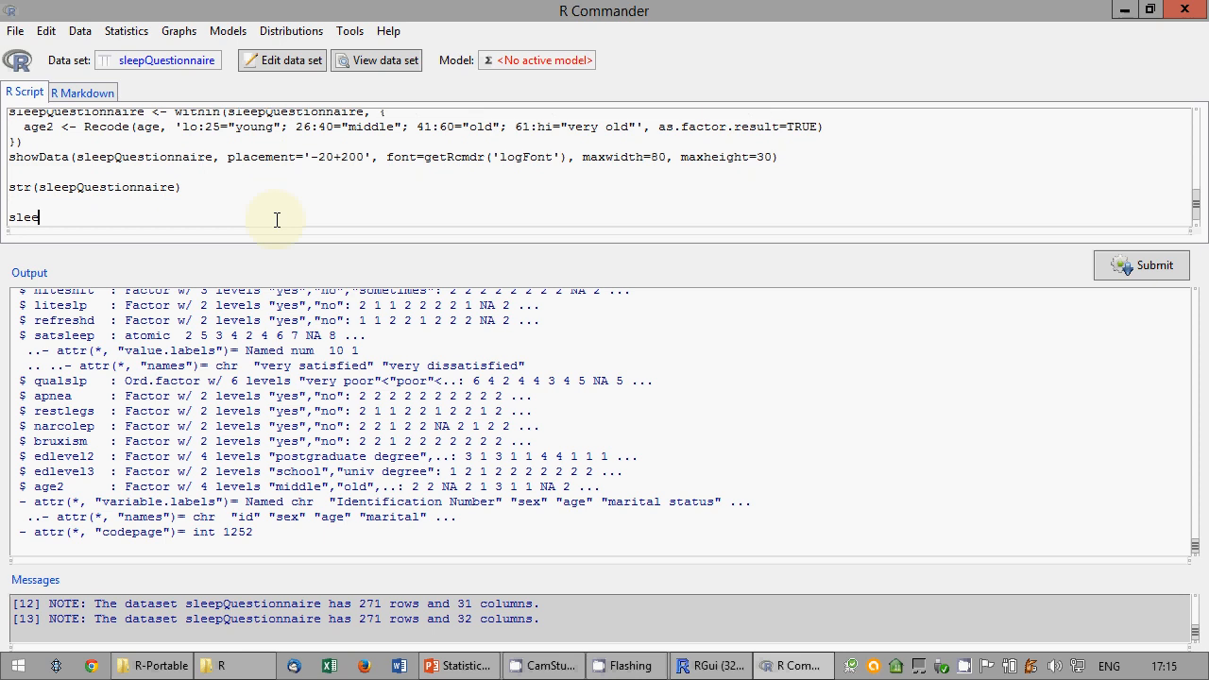
{"action": "type", "text": "pQuestionnaire$age2 = sleep"}
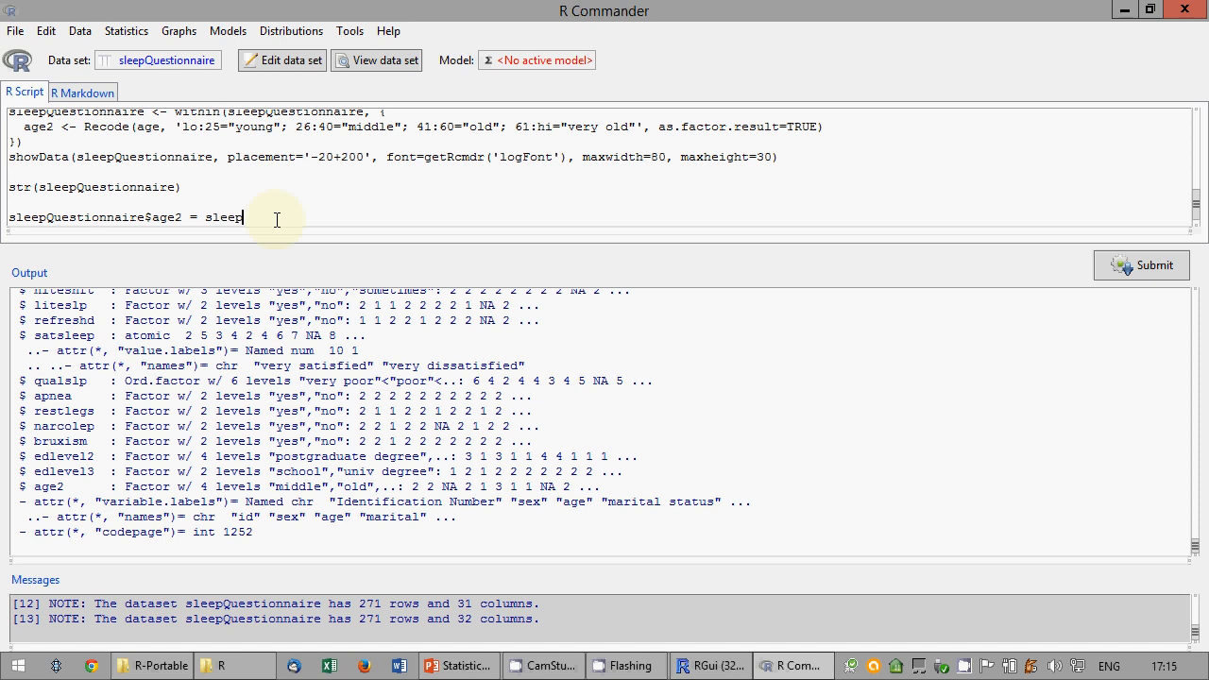
{"action": "key", "text": "BackSpace"}
{"action": "key", "text": "BackSpace"}
{"action": "key", "text": "BackSpace"}
{"action": "key", "text": "BackSpace"}
{"action": "key", "text": "BackSpace"}
Complete the assignment with ordered(sleepQuestionnaire$age2) and run it to convert age2 into an ordered factor.
{"action": "type", "text": "c"}
{"action": "type", "text": "rdered("}
{"action": "type", "text": "sleep"}
{"action": "type", "text": "Questionna"}
{"action": "type", "text": "ire$age"}
{"action": "type", "text": "2)"}
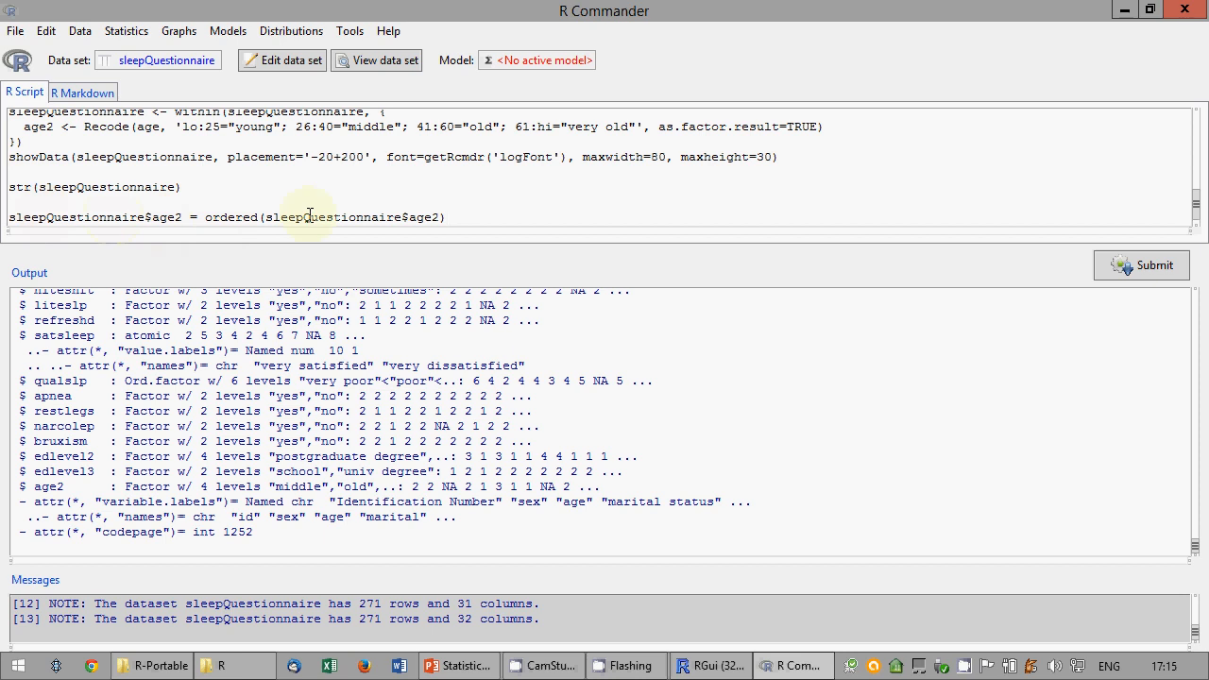
{"action": "left_click", "coordinate": [1133, 272]}
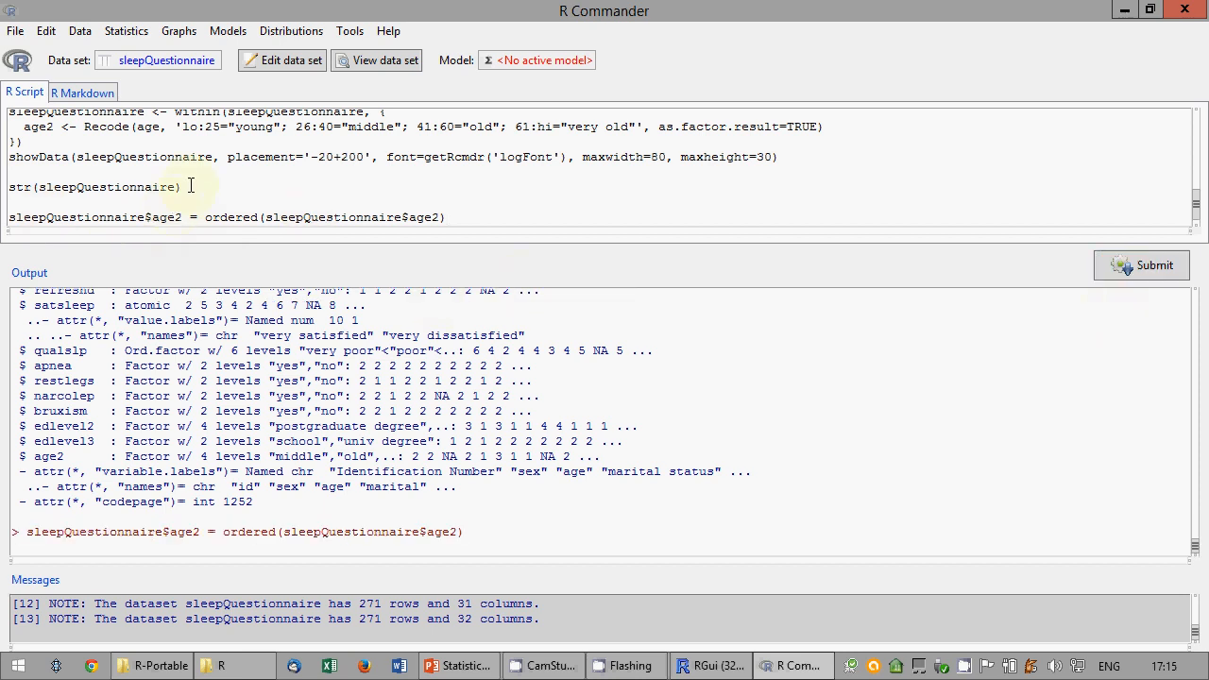
Run str(sleepQuestionnaire) again and inspect the factor type and level order of age2 in the output.
{"action": "left_click_drag", "start_coordinate": [186, 187], "coordinate": [4, 173]}
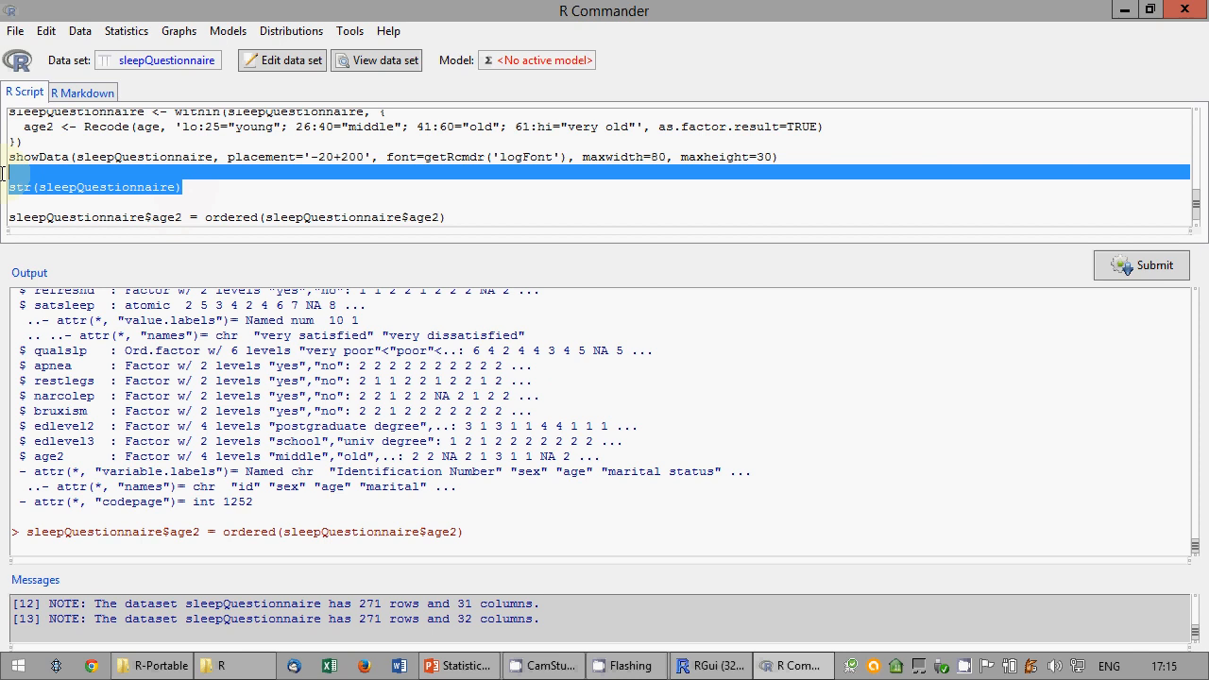
{"action": "left_click", "coordinate": [1145, 274]}
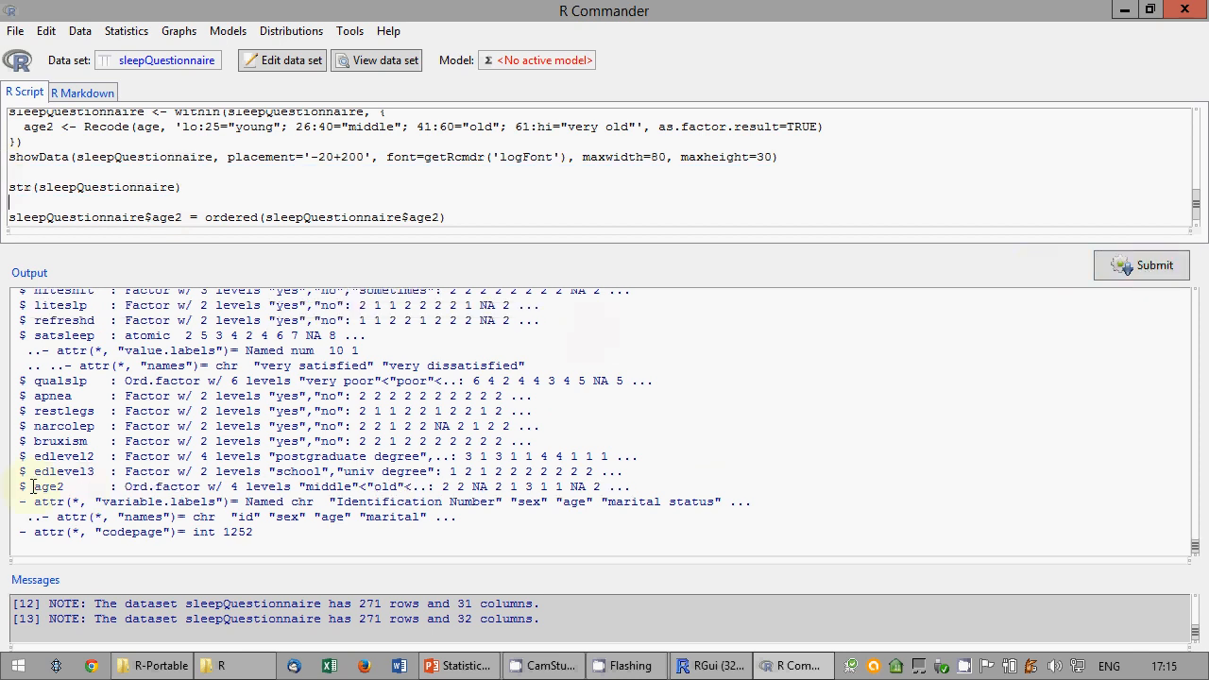
{"action": "left_click_drag", "start_coordinate": [34, 487], "coordinate": [470, 482]}
{"action": "left_click", "coordinate": [335, 487]}
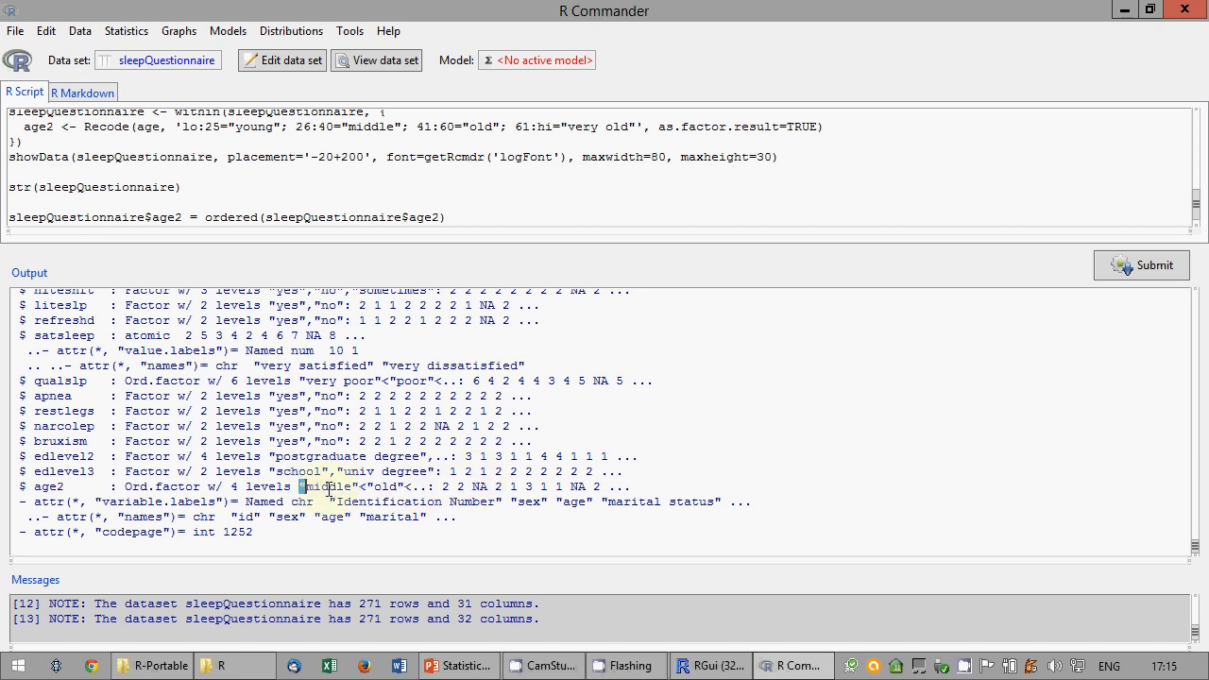
{"action": "left_click_drag", "start_coordinate": [300, 488], "coordinate": [434, 488]}
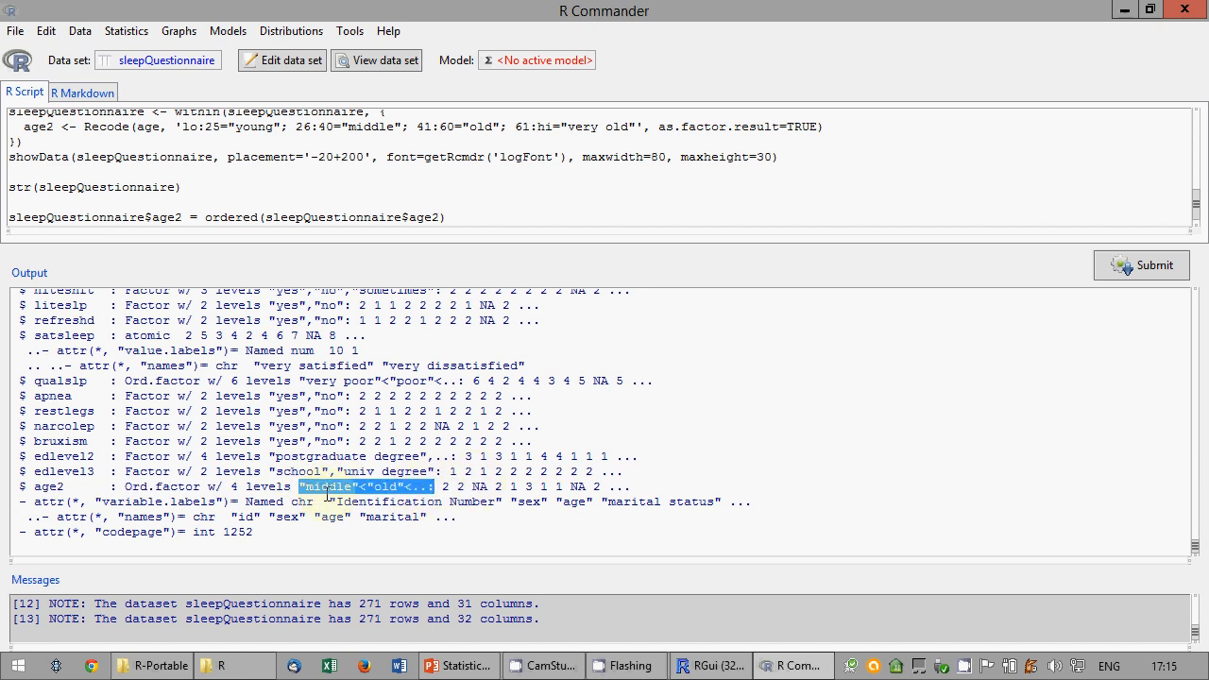
{"action": "left_click_drag", "start_coordinate": [303, 487], "coordinate": [421, 487]}
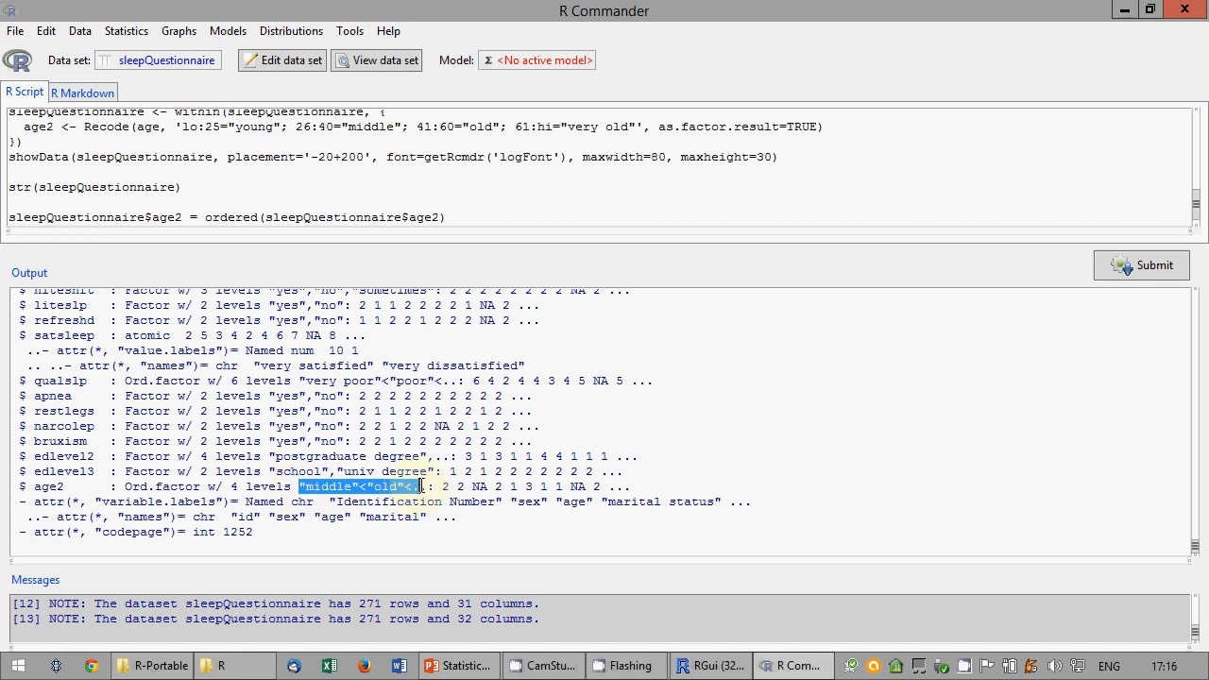
Start a new script line below the ordered assignment, then switch to PowerPoint and view the Recode slide full screen.
{"action": "left_click", "coordinate": [461, 218]}
{"action": "key", "text": "Return"}
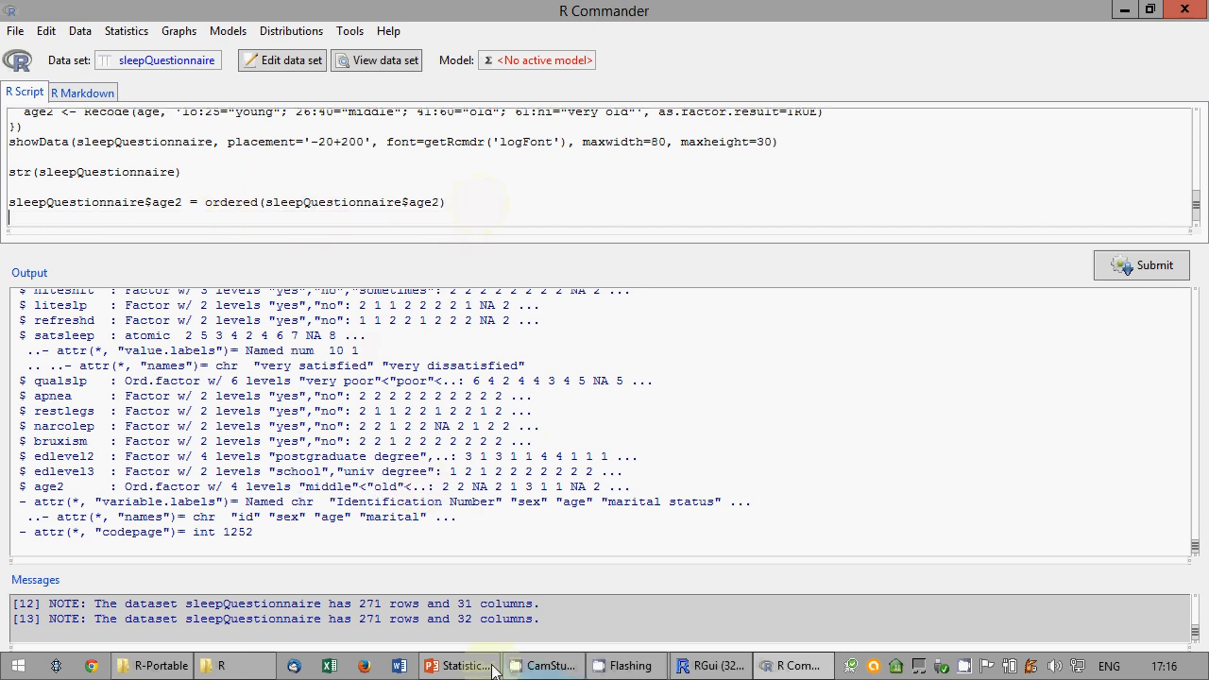
{"action": "left_click", "coordinate": [463, 666]}
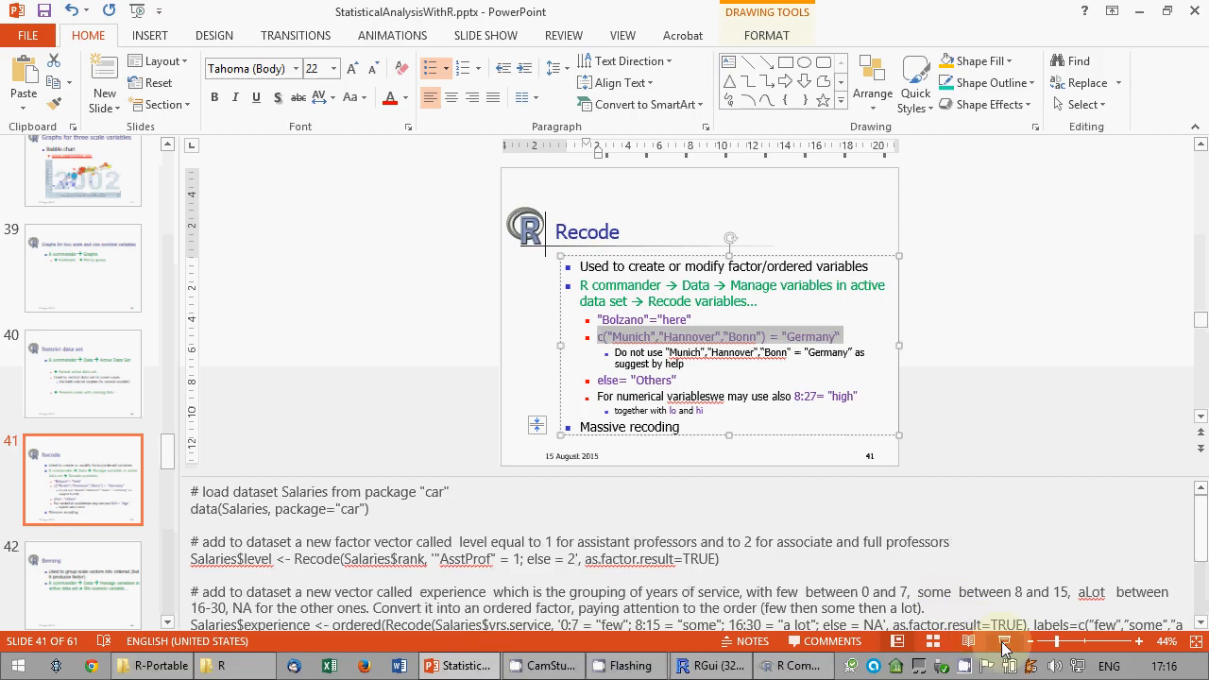
{"action": "left_click", "coordinate": [1004, 641]}
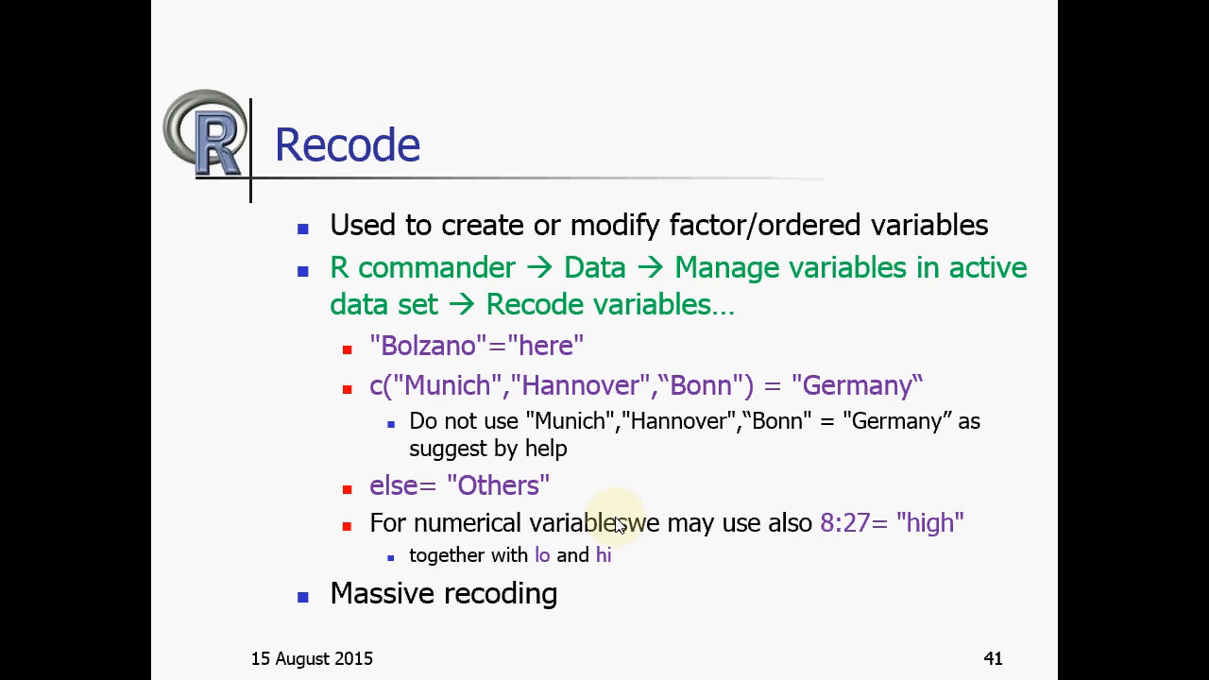
{"action": "key", "text": "Escape"}
Open the recent document example_questionaire2015.doc in Word and highlight the three rating rows of question 7.
{"action": "right_click", "coordinate": [399, 666]}
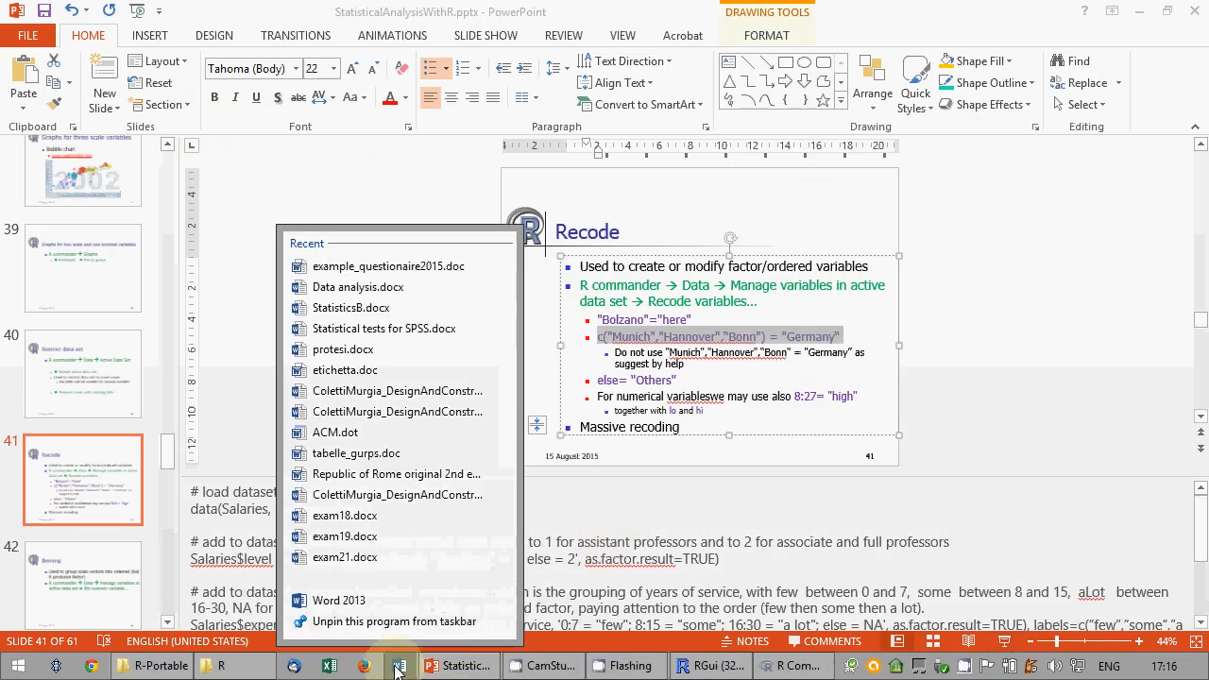
{"action": "left_click", "coordinate": [393, 266]}
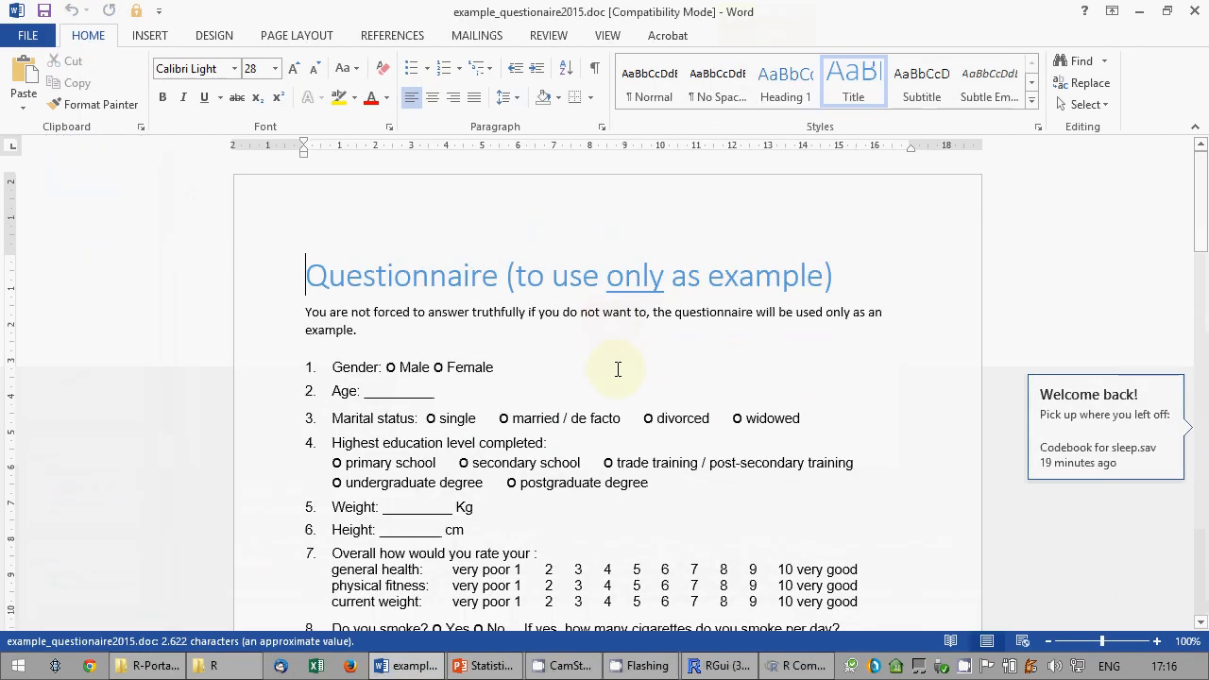
{"action": "left_click", "coordinate": [536, 483]}
{"action": "scroll", "coordinate": [281, 488], "scroll_direction": "down", "scroll_amount": 3}
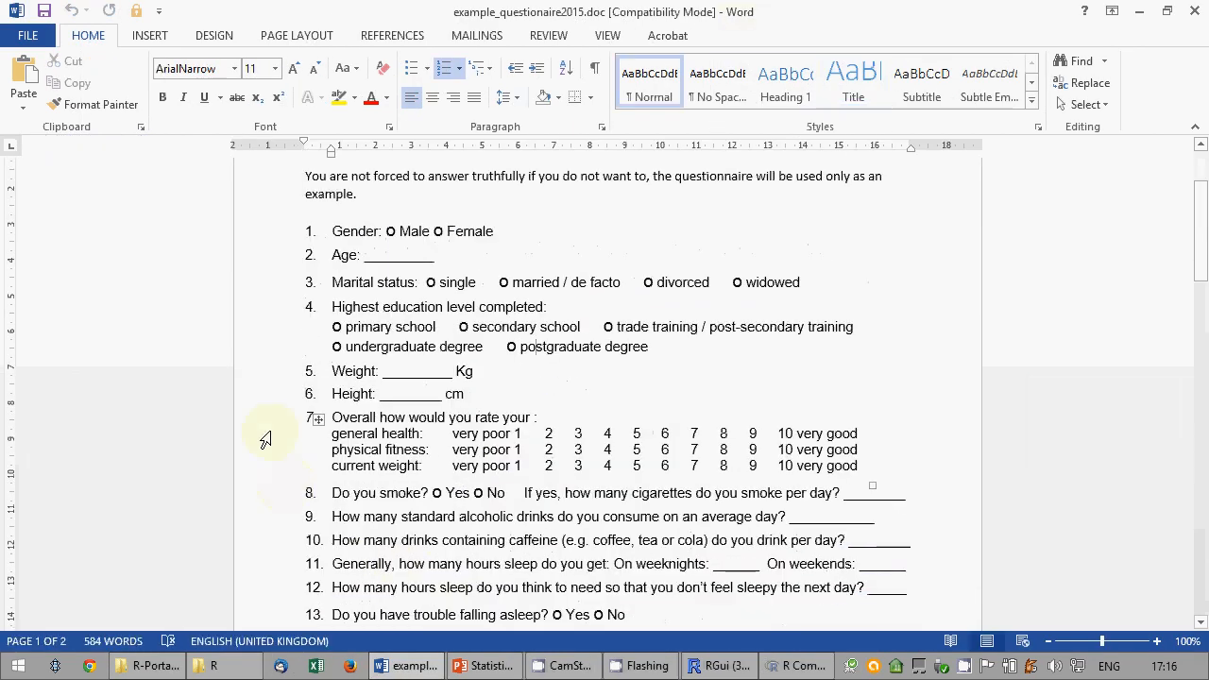
{"action": "left_click_drag", "start_coordinate": [266, 440], "coordinate": [259, 468]}
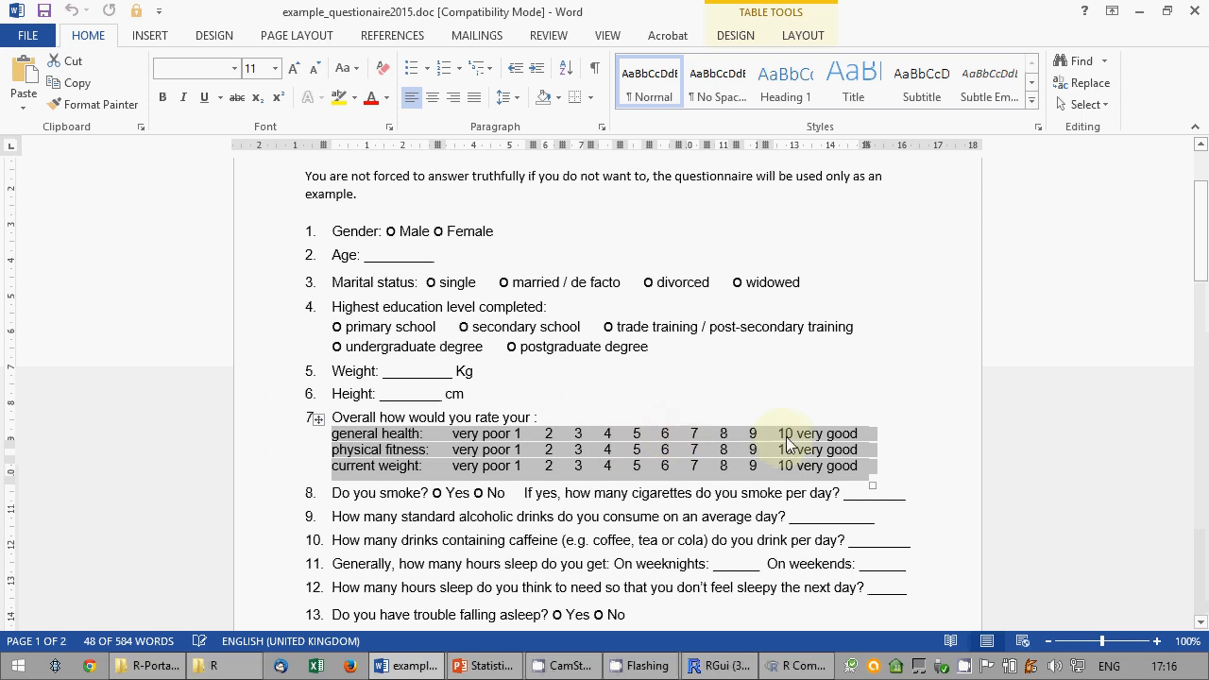
{"action": "left_click", "coordinate": [653, 397]}
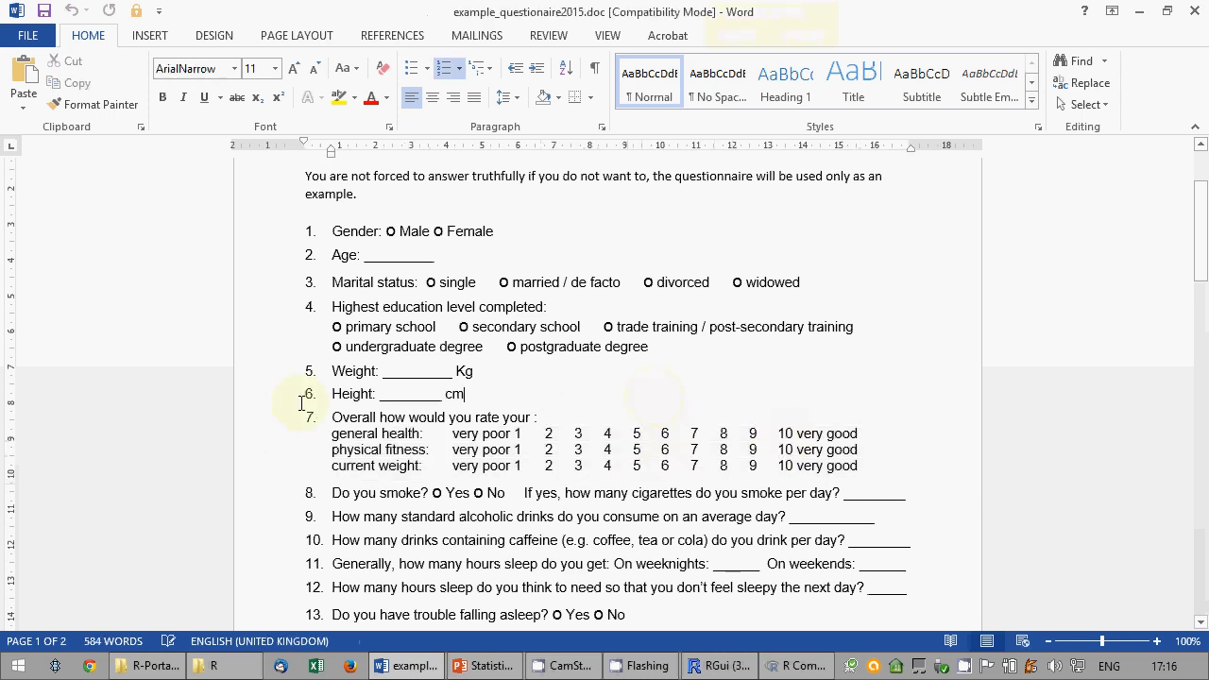
Highlight the general health, physical fitness and current weight rows one by one, and the sleep satisfaction scale of question 19.
{"action": "left_click", "coordinate": [219, 438]}
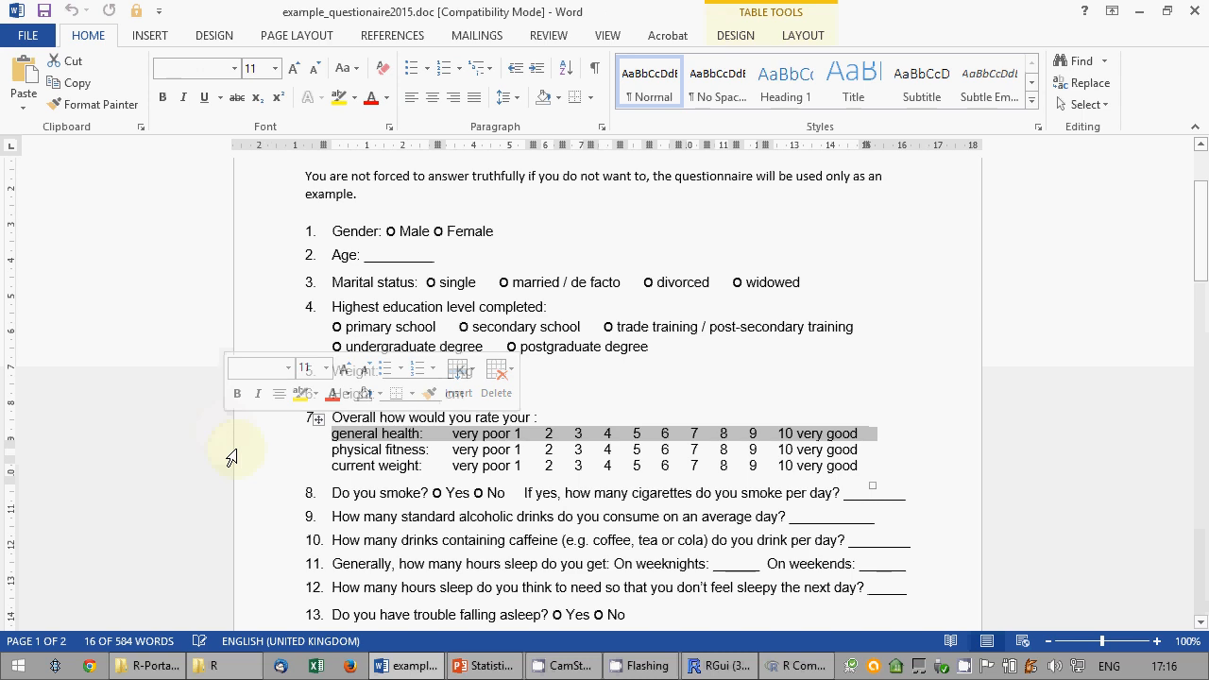
{"action": "left_click", "coordinate": [231, 452]}
{"action": "left_click", "coordinate": [234, 468]}
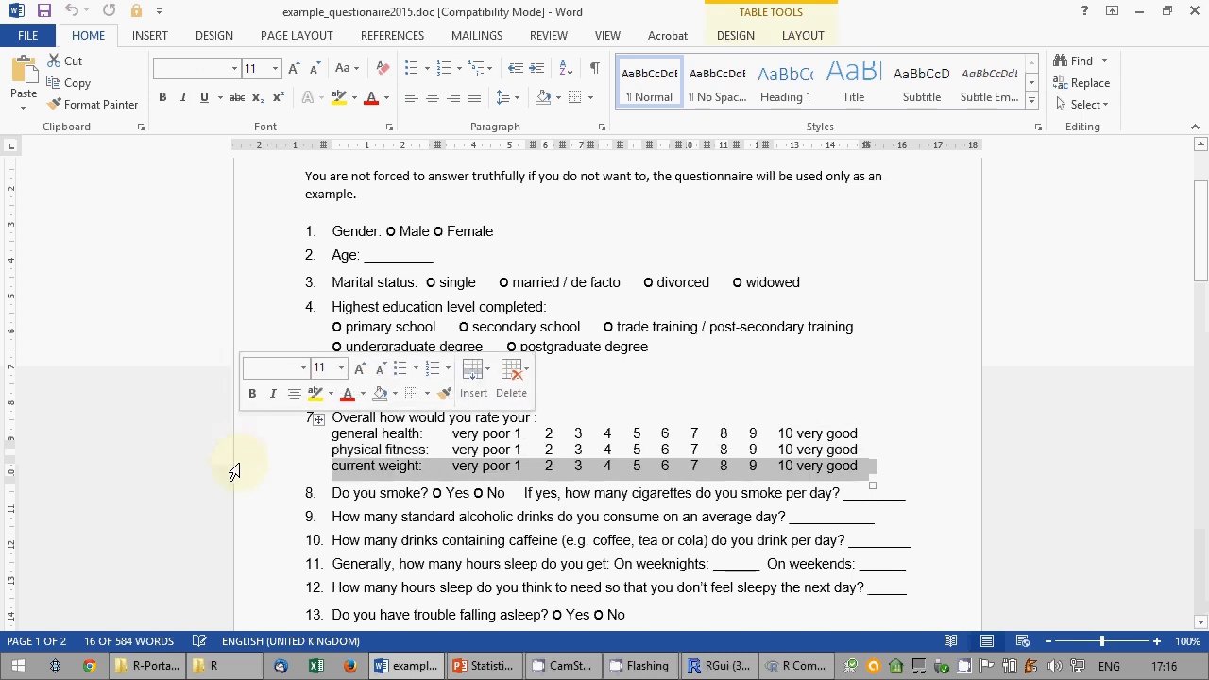
{"action": "scroll", "coordinate": [234, 472], "scroll_direction": "down", "scroll_amount": 3}
{"action": "scroll", "coordinate": [236, 475], "scroll_direction": "down", "scroll_amount": 2}
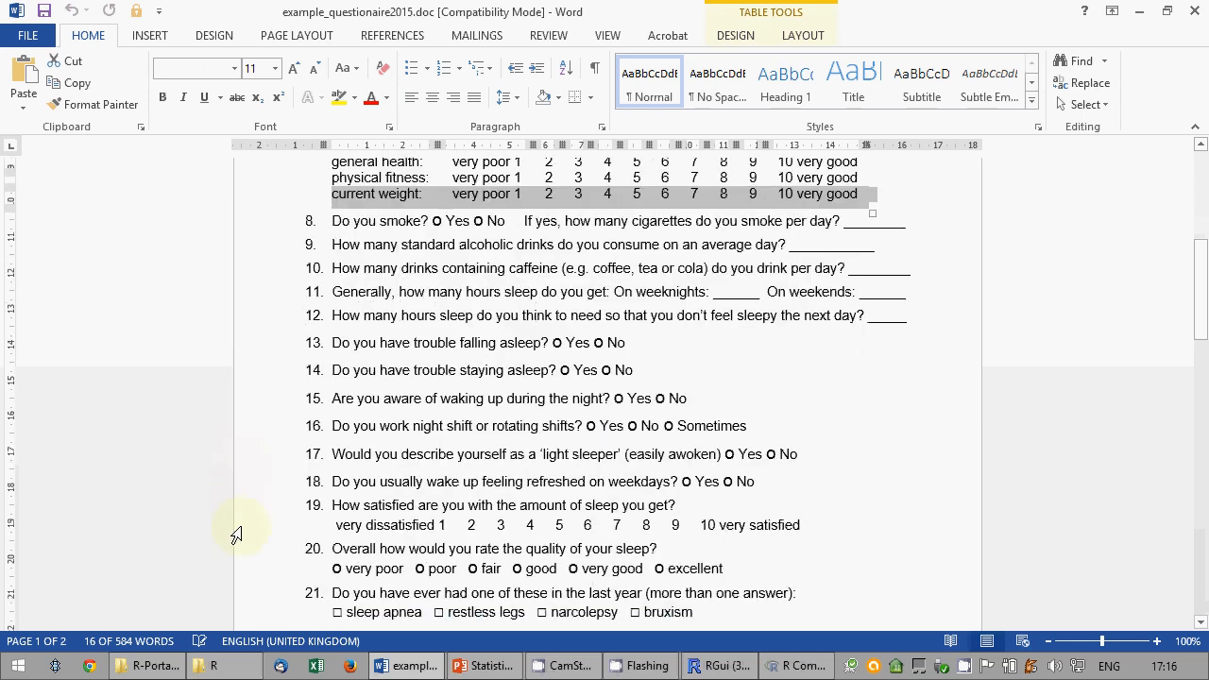
{"action": "left_click", "coordinate": [235, 532]}
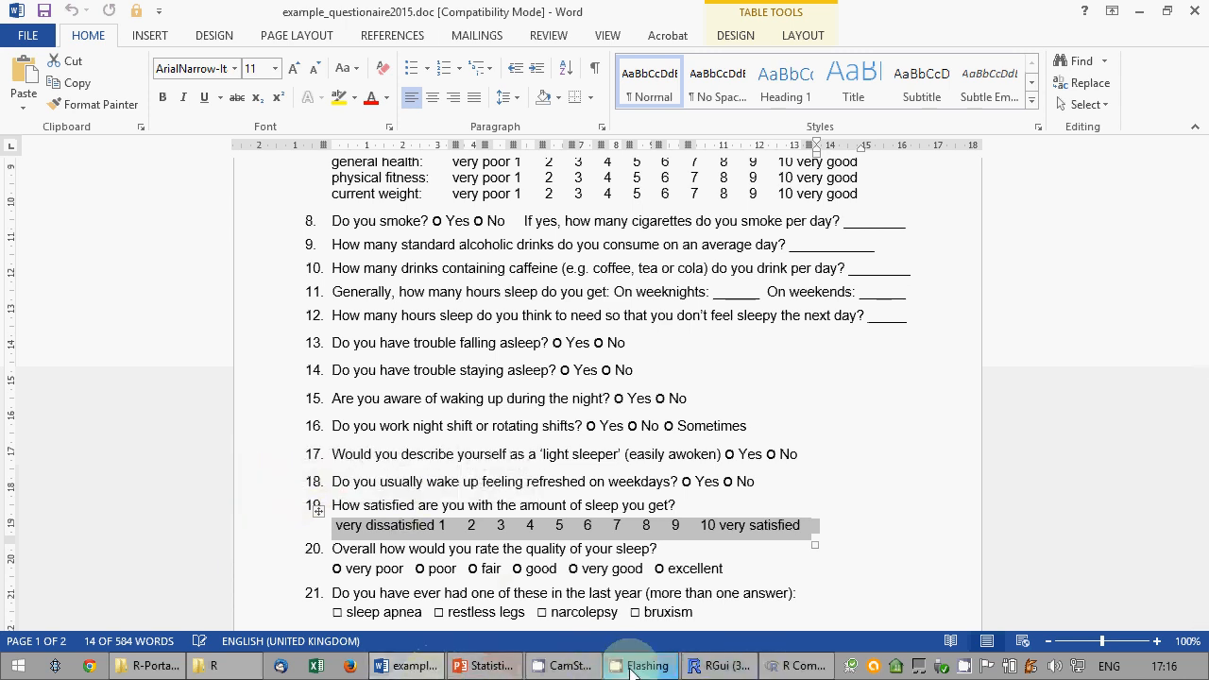
Switch back to R Commander and open the Recode Variables dialog, moving it clear of the window's corner.
{"action": "left_click", "coordinate": [798, 666]}
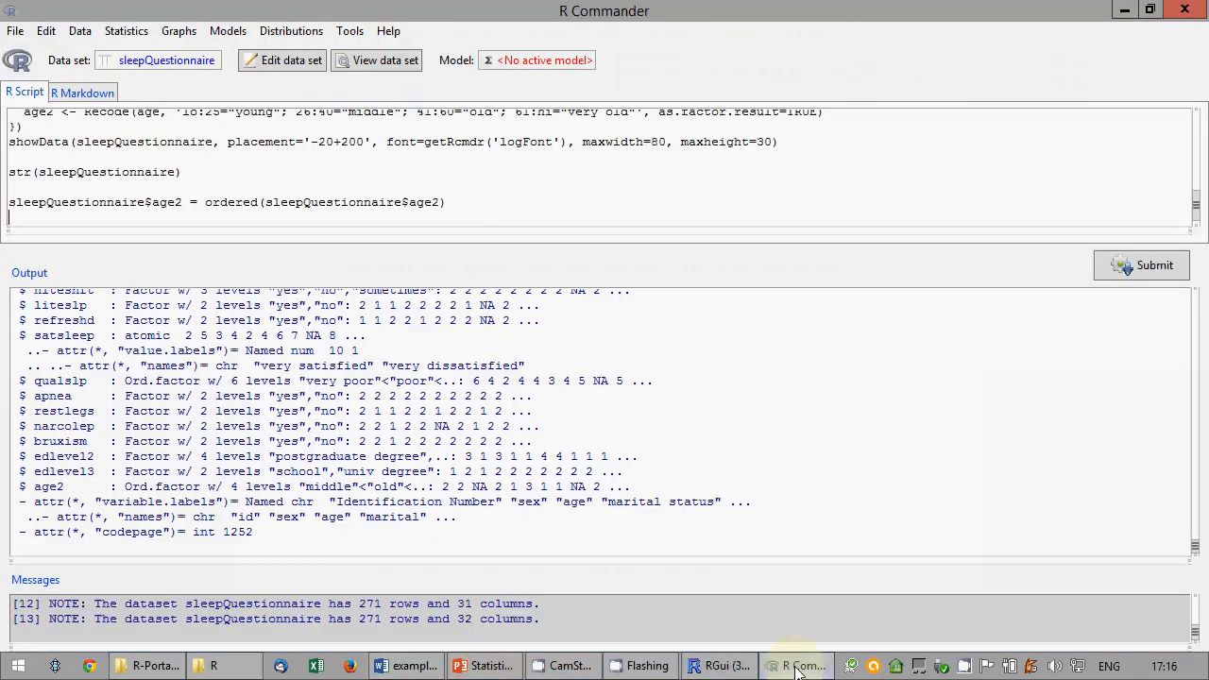
{"action": "left_click", "coordinate": [142, 32]}
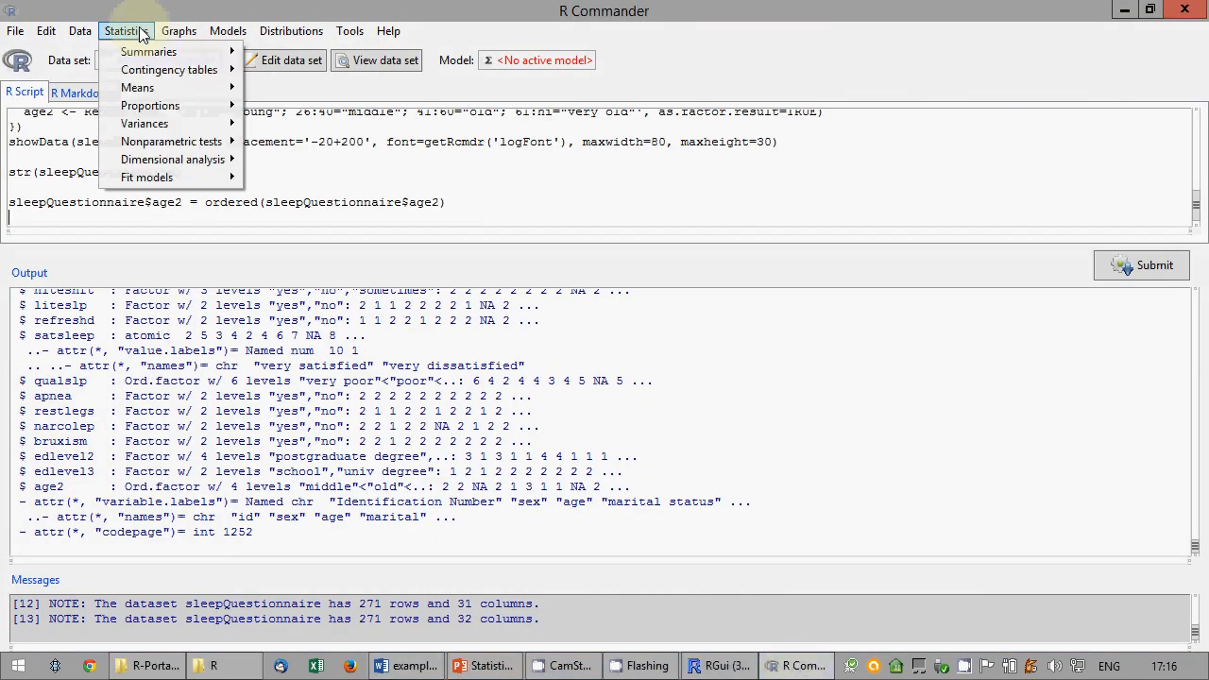
{"action": "mouse_move", "coordinate": [81, 31]}
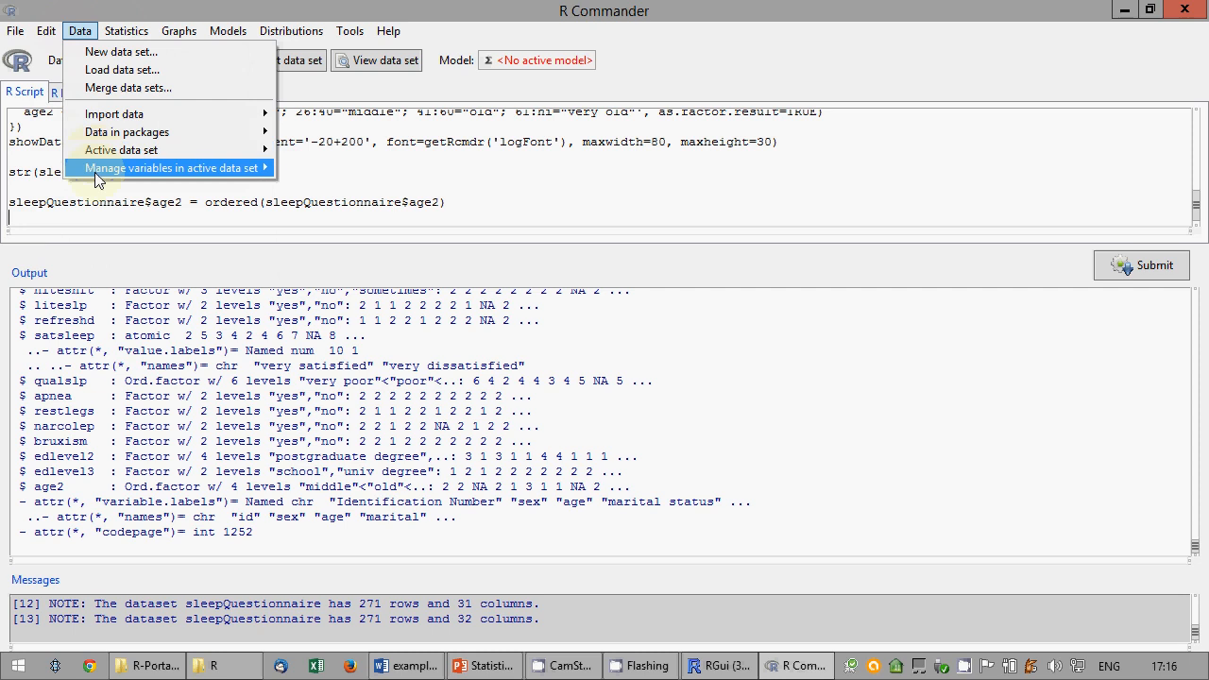
{"action": "mouse_move", "coordinate": [98, 178]}
{"action": "left_click", "coordinate": [321, 166]}
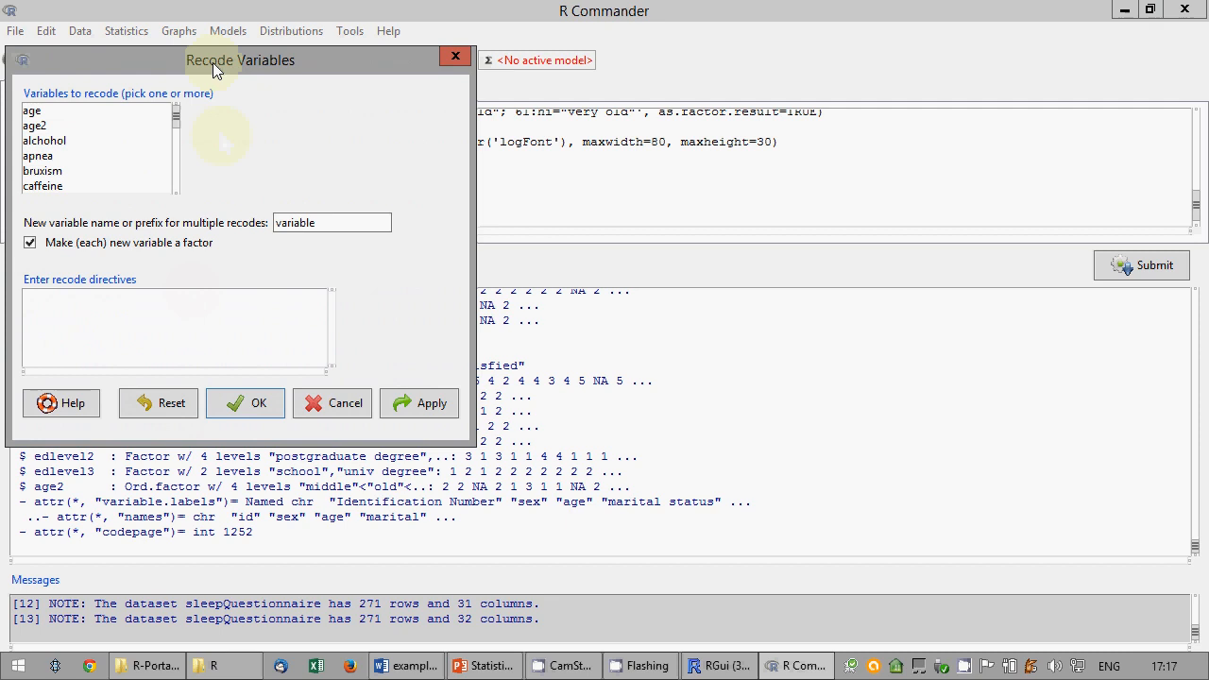
{"action": "left_click_drag", "start_coordinate": [212, 62], "coordinate": [421, 162]}
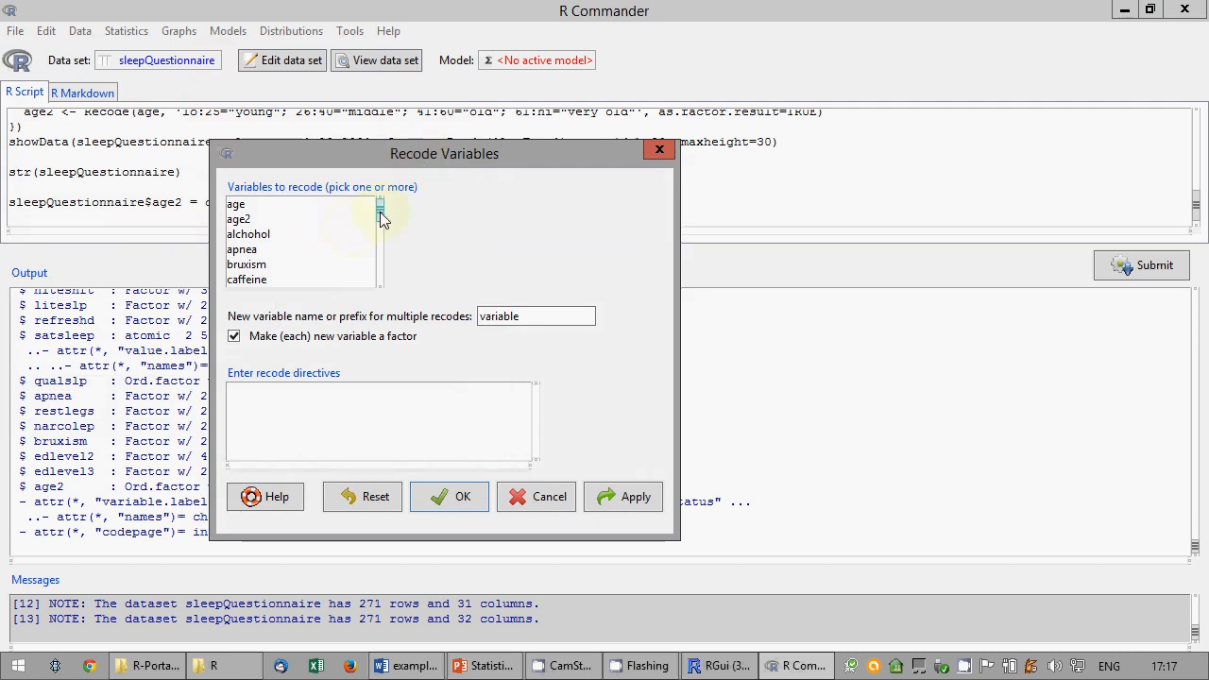
Look up the variable names of the rating questions in the Word document's codebook and return to the Recode Variables dialog.
{"action": "left_click", "coordinate": [419, 667]}
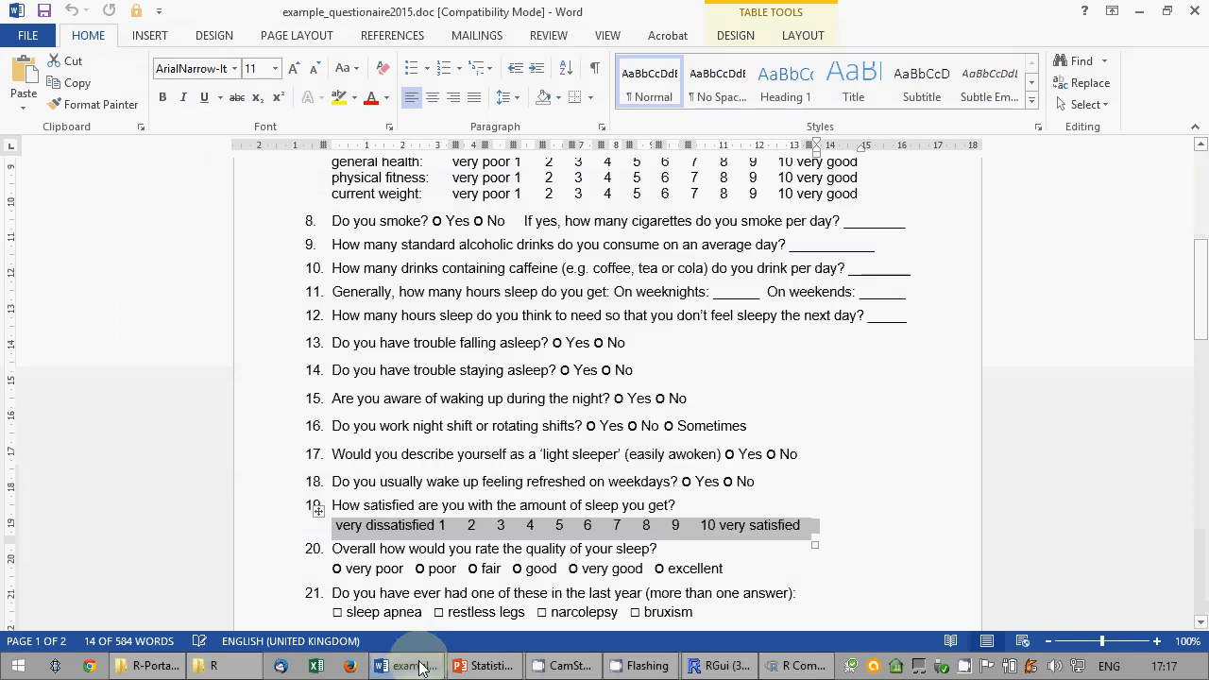
{"action": "scroll", "coordinate": [476, 494], "scroll_direction": "down", "scroll_amount": 10}
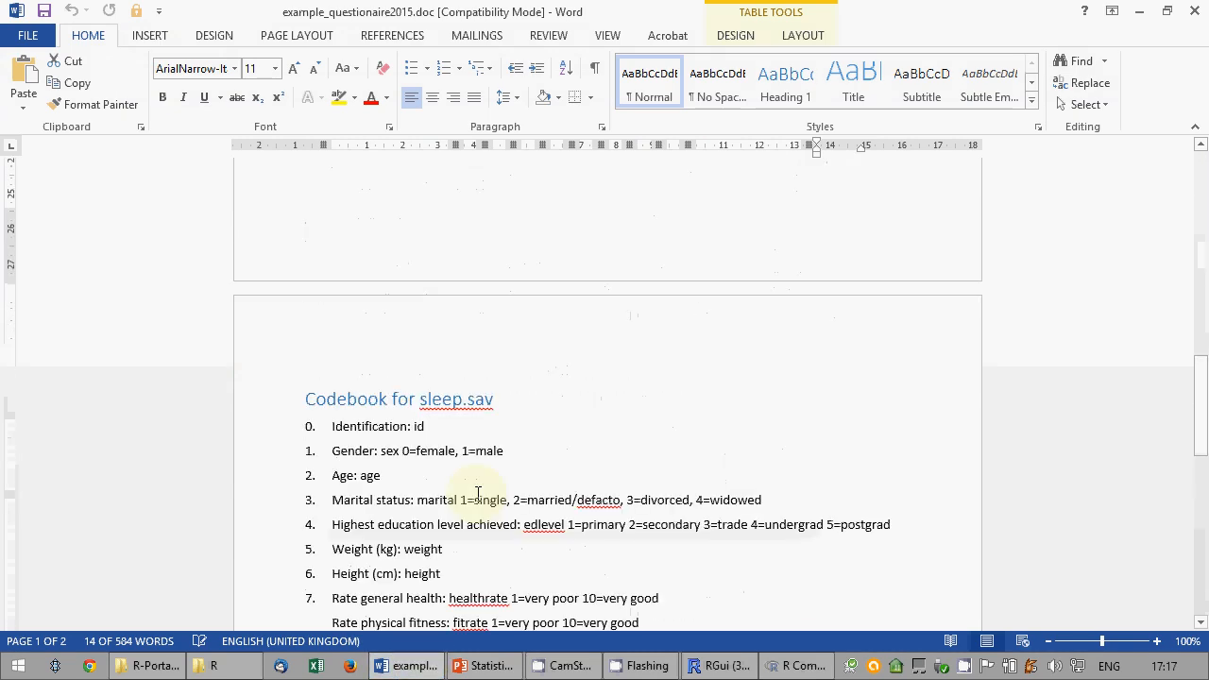
{"action": "scroll", "coordinate": [477, 494], "scroll_direction": "down", "scroll_amount": 4}
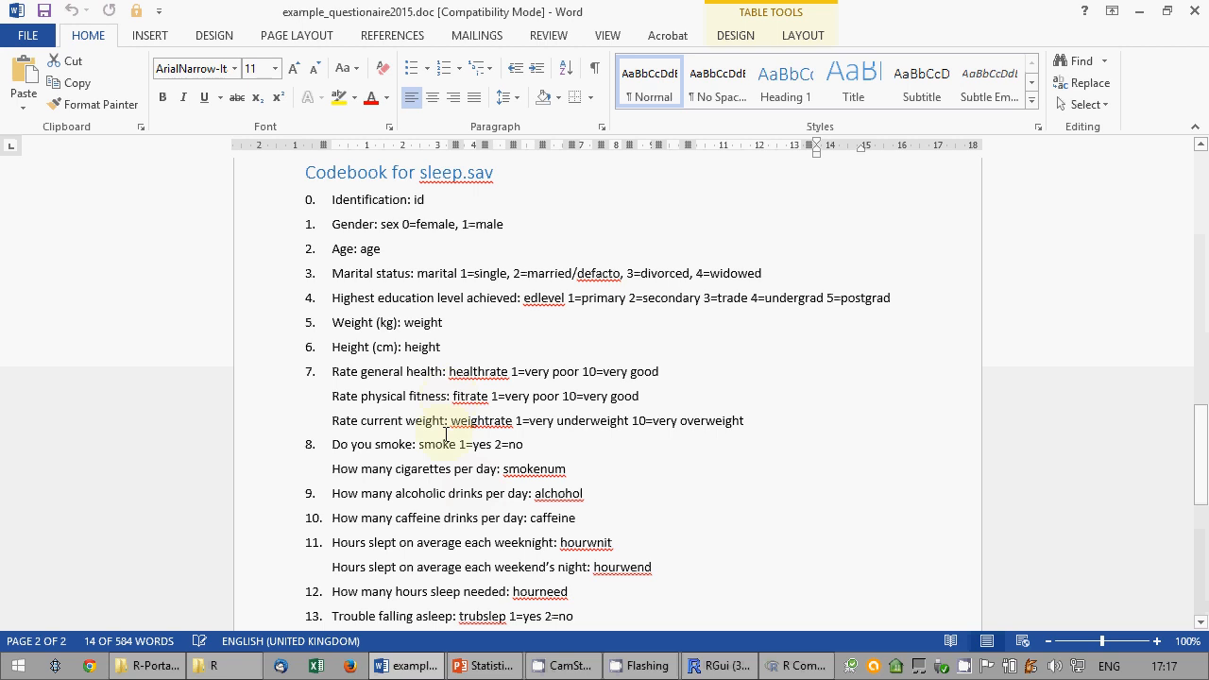
{"action": "scroll", "coordinate": [446, 433], "scroll_direction": "down", "scroll_amount": 4}
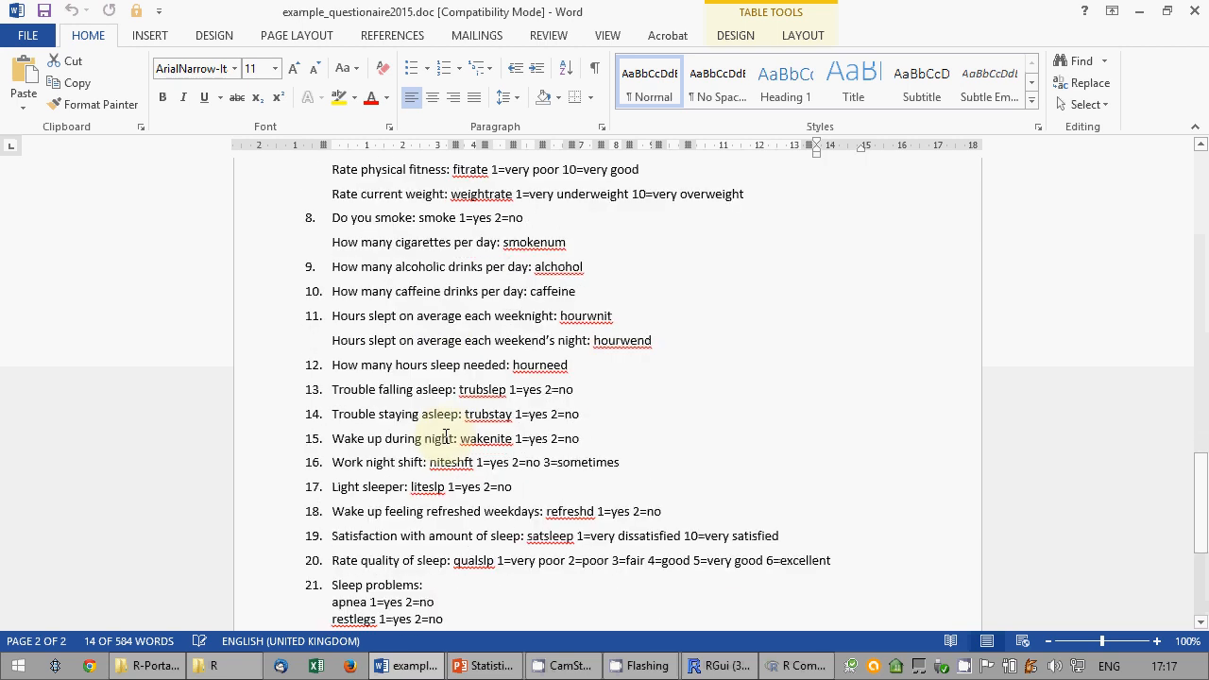
{"action": "scroll", "coordinate": [446, 435], "scroll_direction": "down", "scroll_amount": 1}
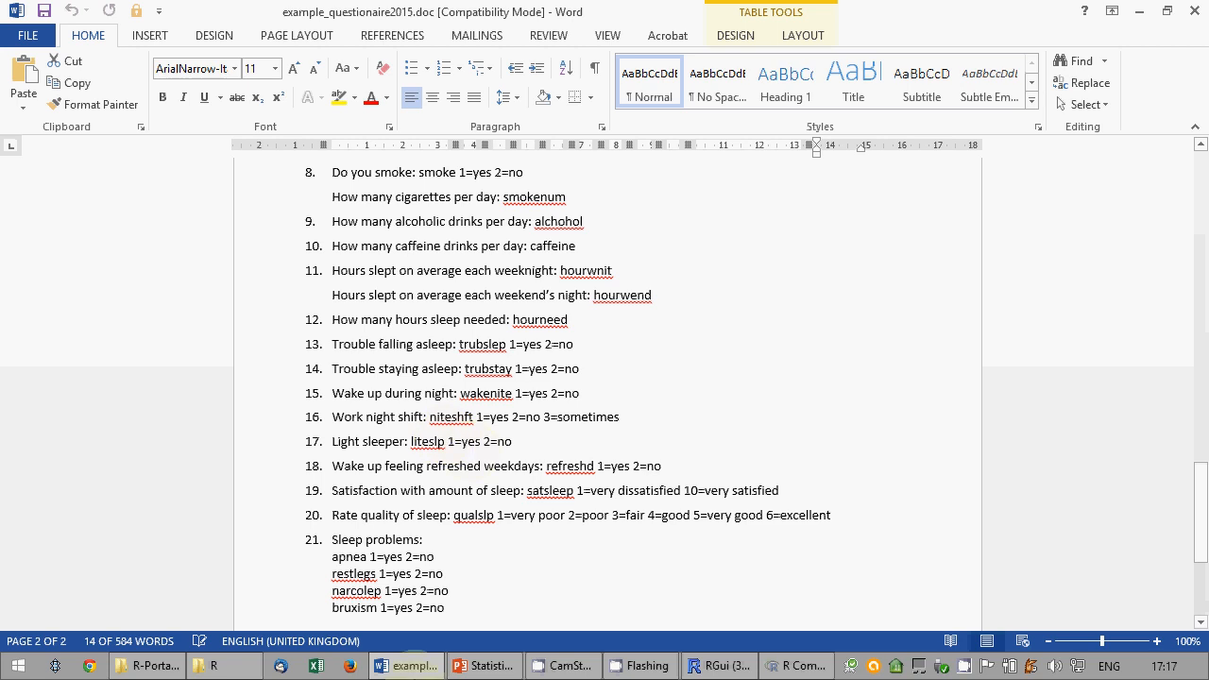
{"action": "left_click", "coordinate": [412, 669]}
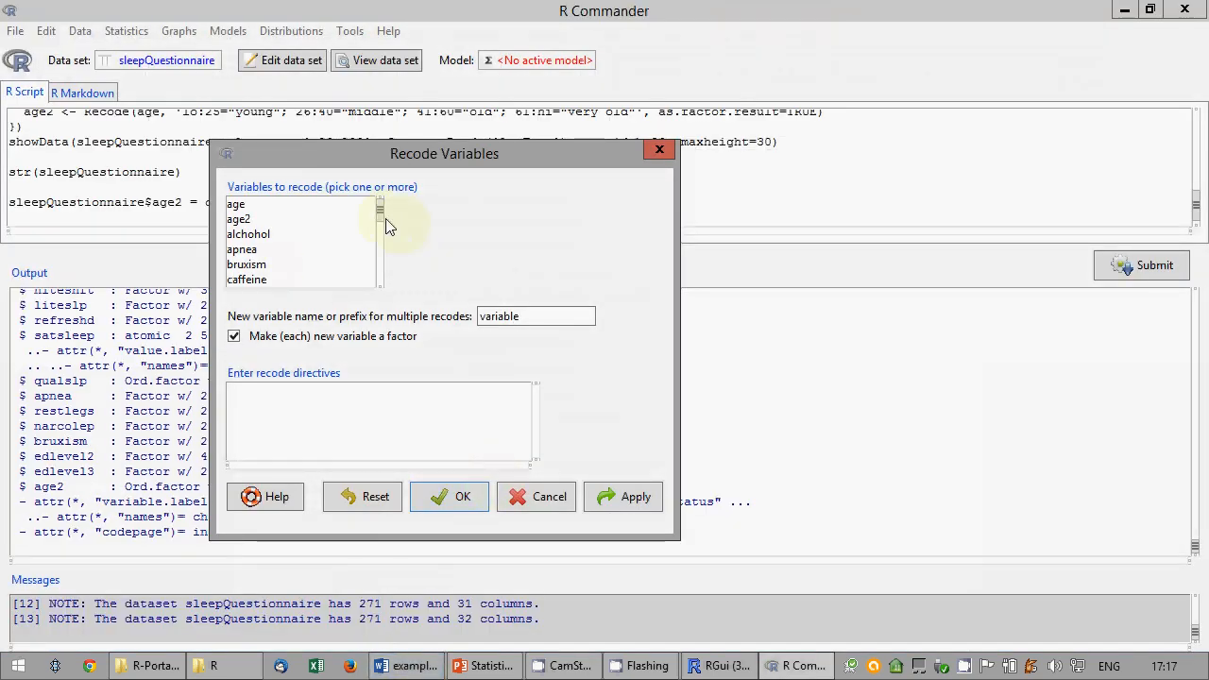
Pick the rating-scale variables as the variables to recode, including fitrate and satsleep.
{"action": "left_click_drag", "start_coordinate": [379, 223], "coordinate": [306, 243]}
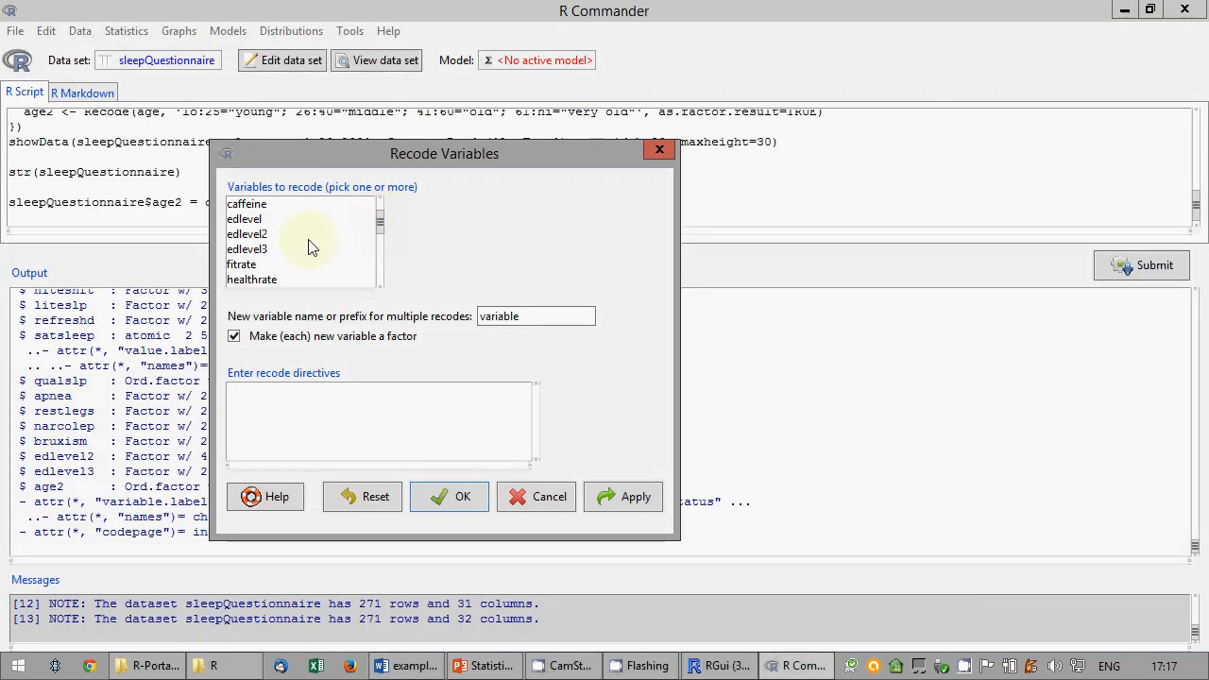
{"action": "left_click", "coordinate": [257, 267]}
{"action": "left_click", "coordinate": [257, 279], "text": "ctrl"}
{"action": "scroll", "coordinate": [269, 269], "scroll_direction": "down", "scroll_amount": 1}
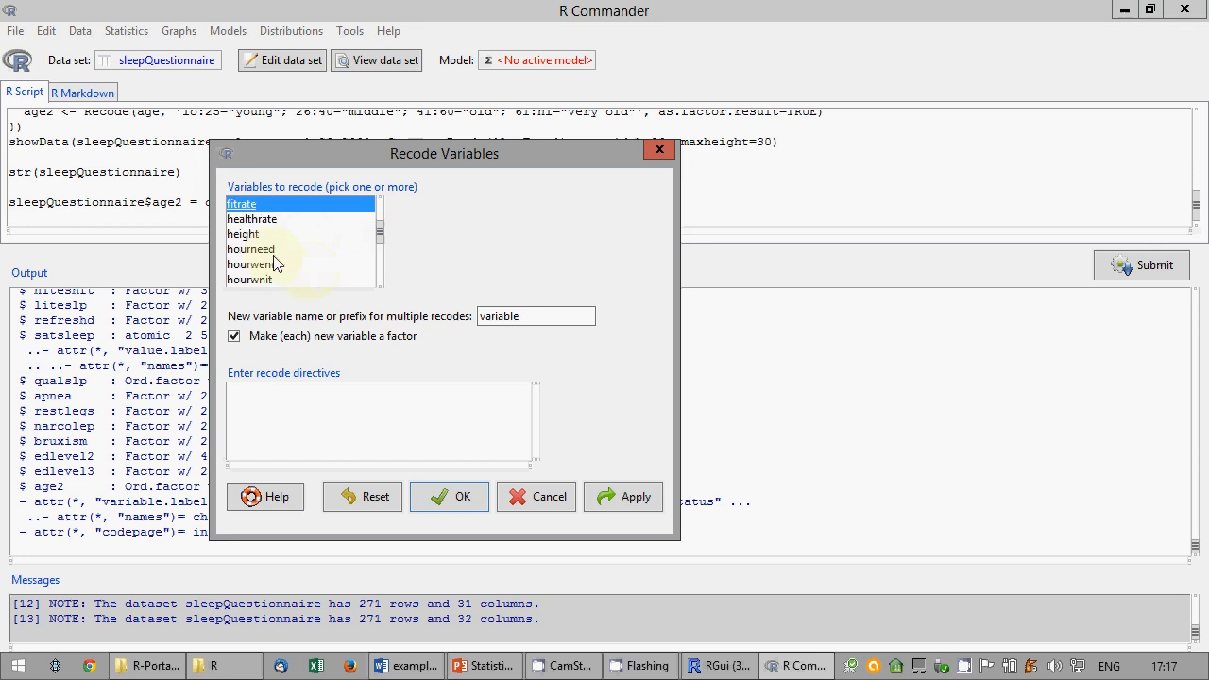
{"action": "scroll", "coordinate": [286, 264], "scroll_direction": "down", "scroll_amount": 5}
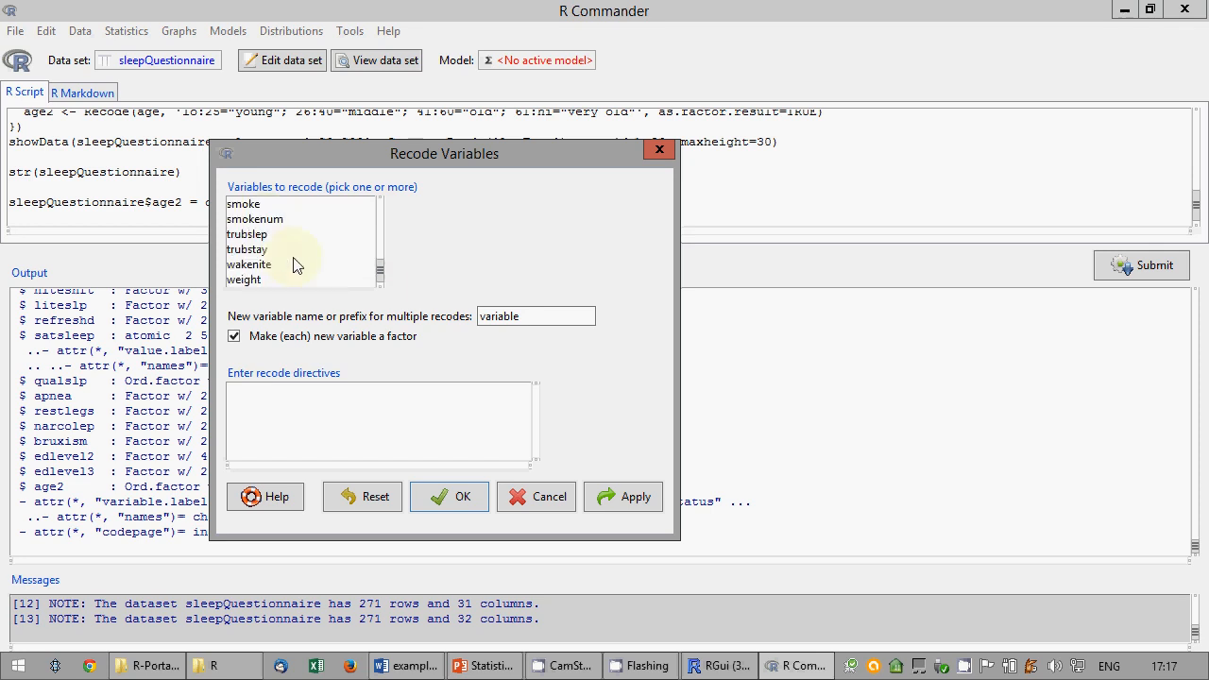
{"action": "left_click", "coordinate": [266, 281]}
{"action": "scroll", "coordinate": [303, 253], "scroll_direction": "up", "scroll_amount": 2}
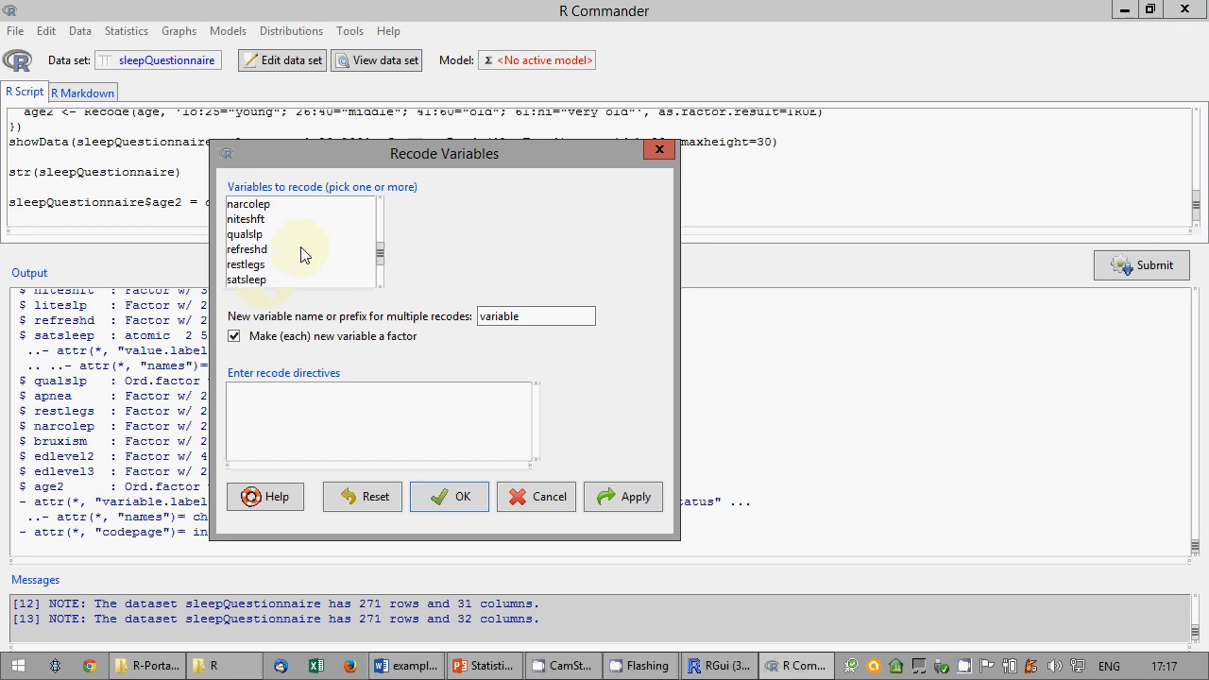
{"action": "scroll", "coordinate": [311, 248], "scroll_direction": "up", "scroll_amount": 2}
{"action": "scroll", "coordinate": [311, 243], "scroll_direction": "down", "scroll_amount": 4}
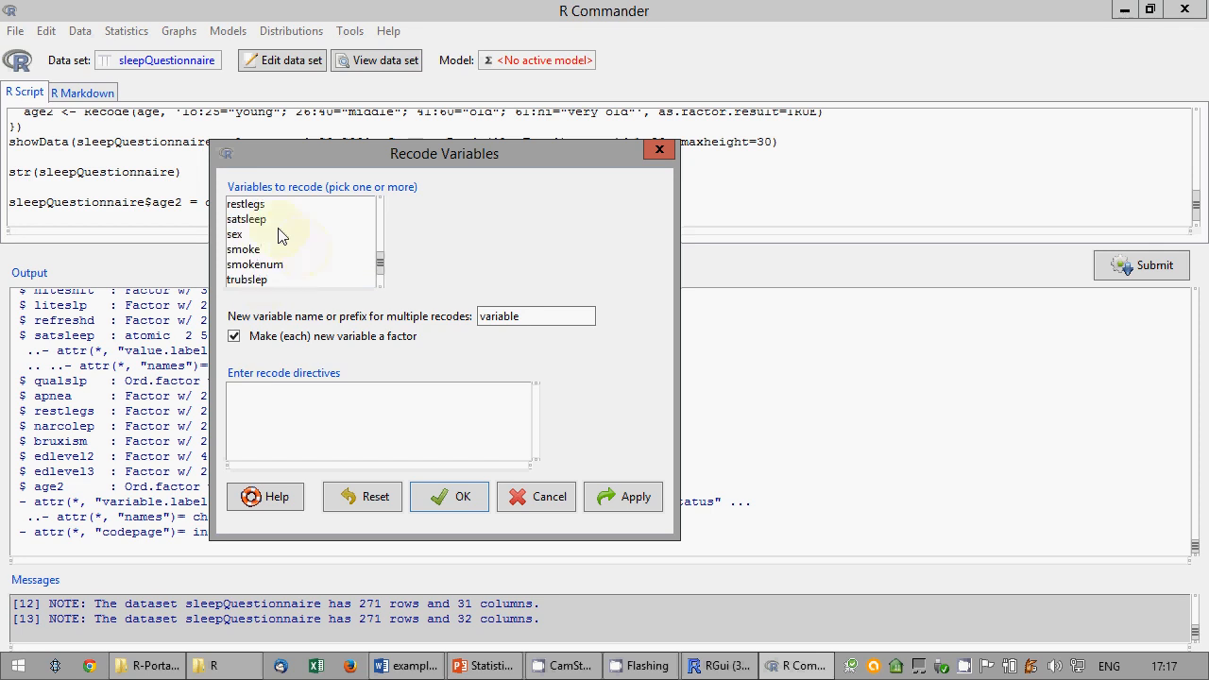
{"action": "left_click", "coordinate": [267, 220]}
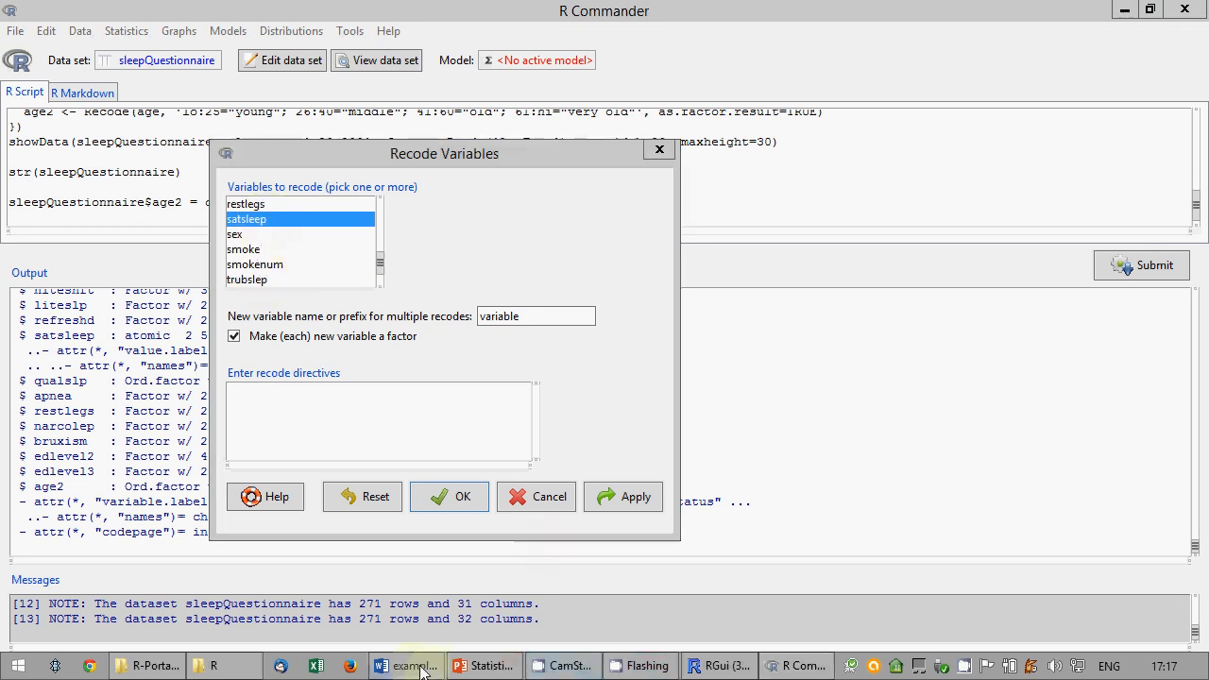
Check the rating questions in the Word document and return to the Recode Variables dialog.
{"action": "left_click", "coordinate": [409, 666]}
{"action": "scroll", "coordinate": [534, 402], "scroll_direction": "up", "scroll_amount": 3}
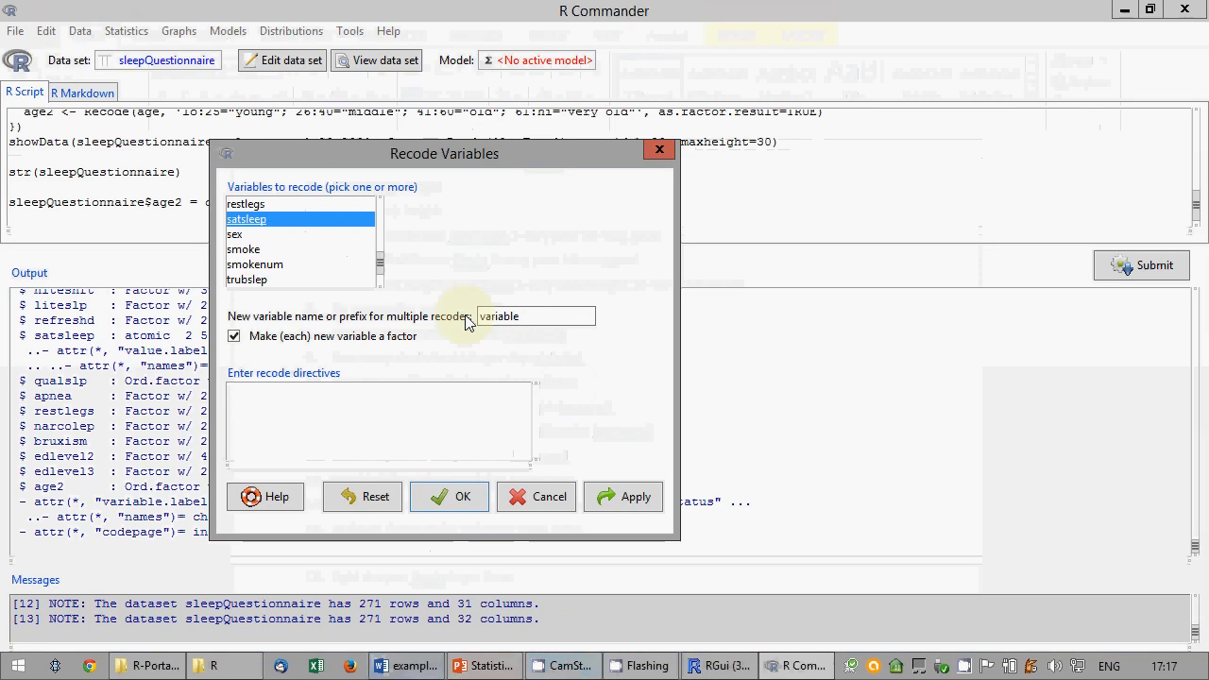
{"action": "mouse_move", "coordinate": [379, 261]}
{"action": "left_mouse_down"}
{"action": "mouse_move", "coordinate": [379, 228]}
{"action": "mouse_move", "coordinate": [380, 260]}
{"action": "left_mouse_up"}
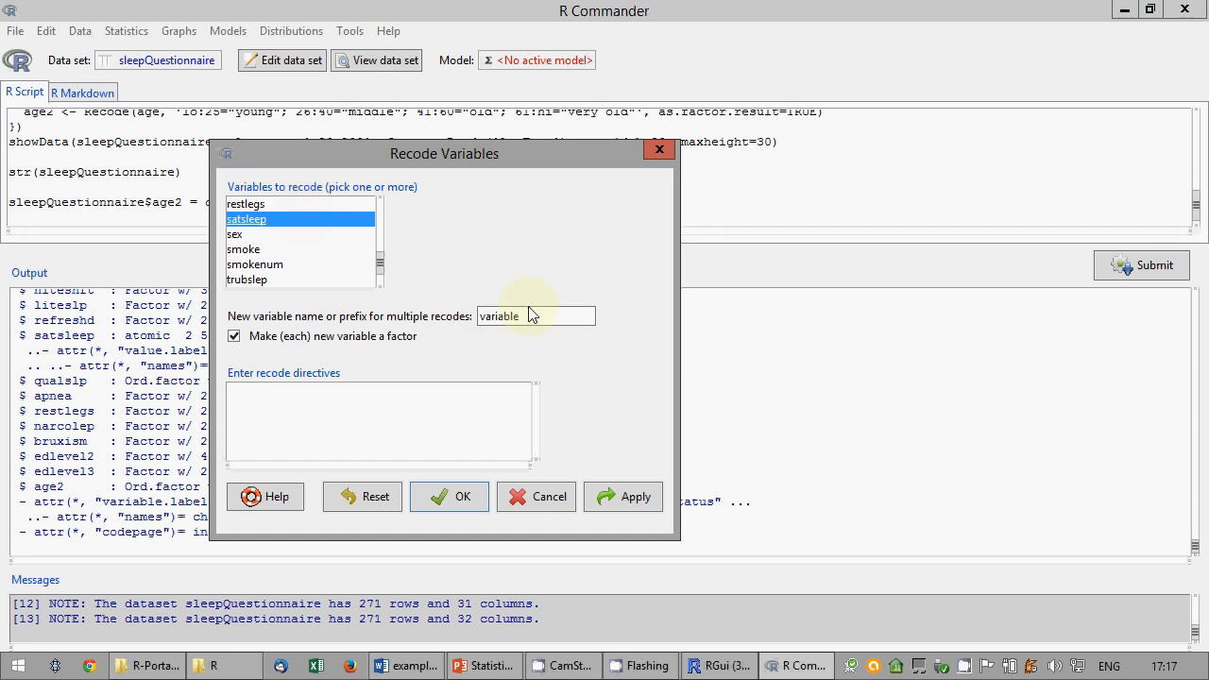
Set the prefix for multiple recodes to recoded_.
{"action": "left_click_drag", "start_coordinate": [566, 317], "coordinate": [444, 342]}
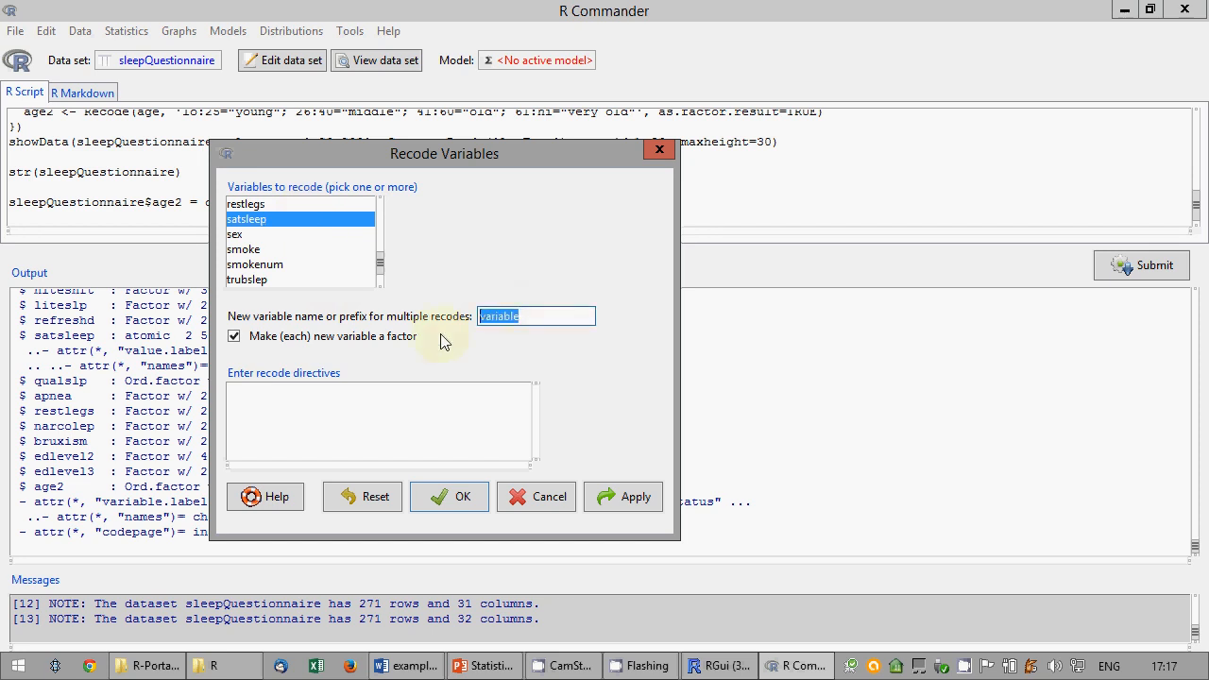
{"action": "key", "text": "BackSpace"}
{"action": "type", "text": "recoded_"}
Review the whole variable list to check which rating variables are selected for recoding.
{"action": "scroll", "coordinate": [379, 255], "scroll_direction": "up", "scroll_amount": 2}
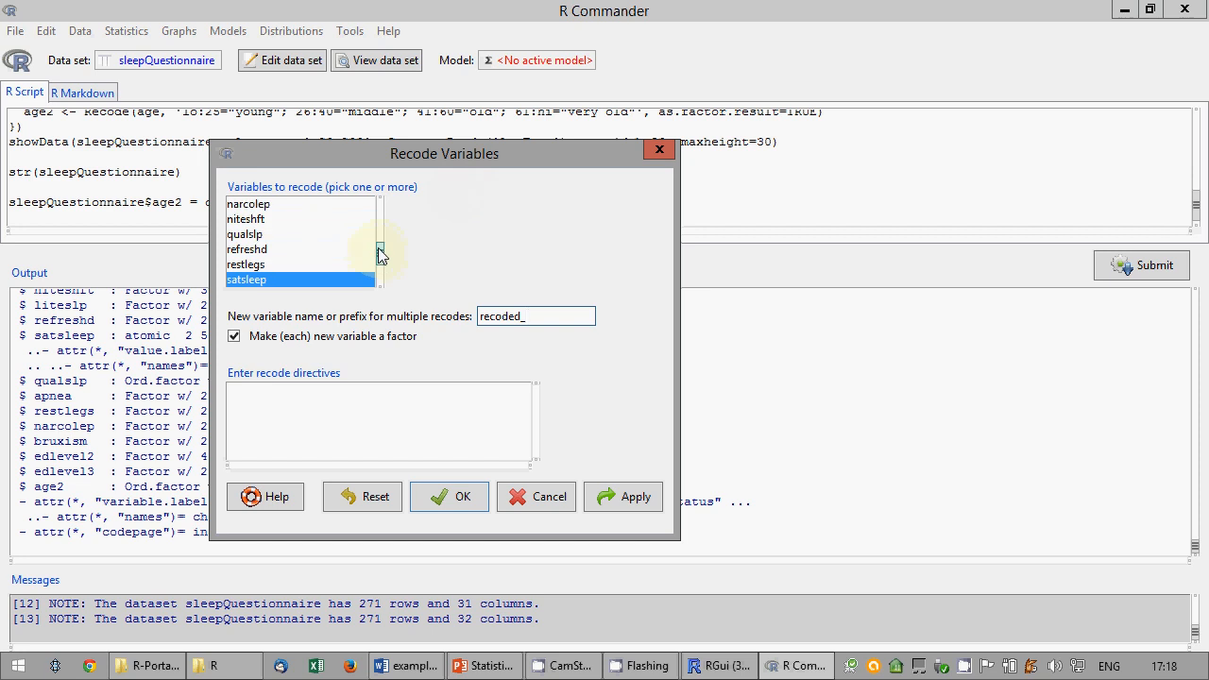
{"action": "left_click_drag", "start_coordinate": [380, 255], "coordinate": [376, 234]}
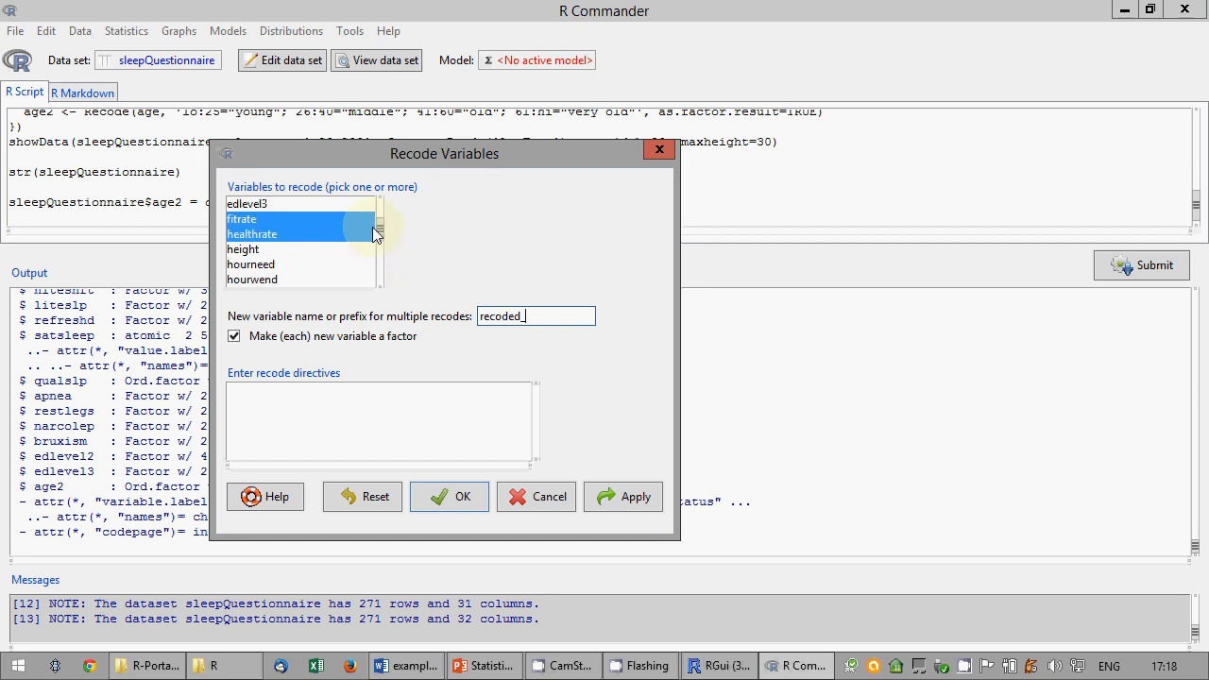
{"action": "scroll", "coordinate": [377, 233], "scroll_direction": "up", "scroll_amount": 3}
{"action": "scroll", "coordinate": [378, 233], "scroll_direction": "down", "scroll_amount": 1}
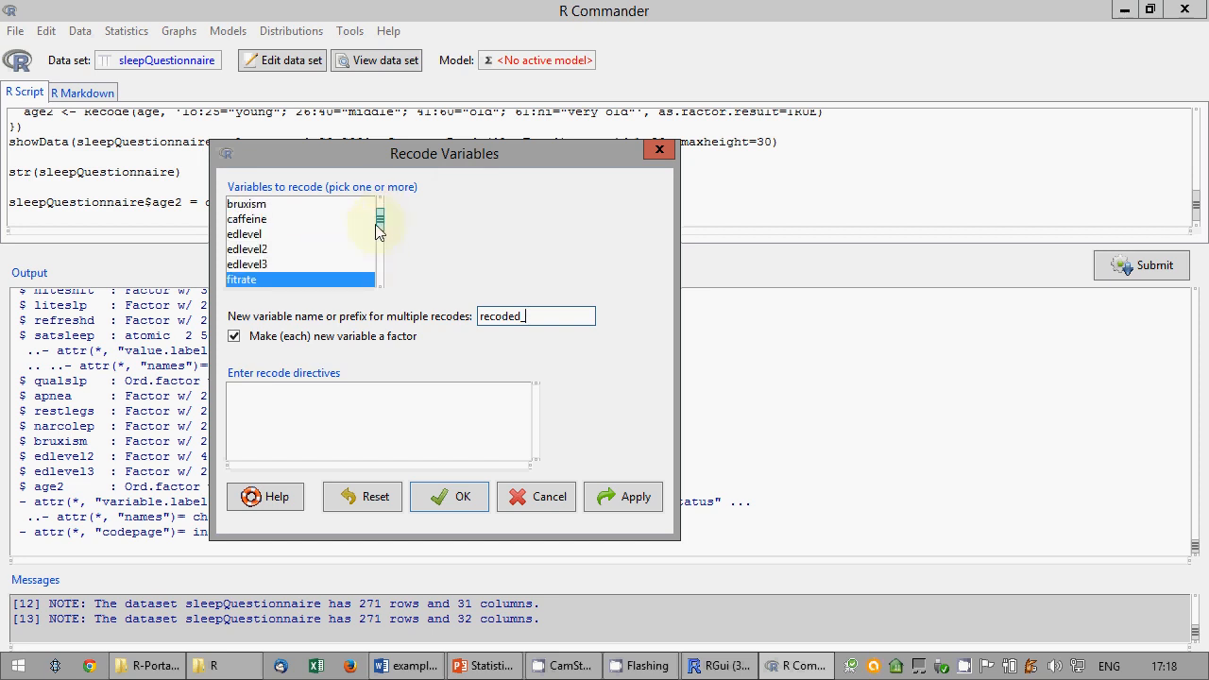
{"action": "left_click_drag", "start_coordinate": [379, 233], "coordinate": [387, 290]}
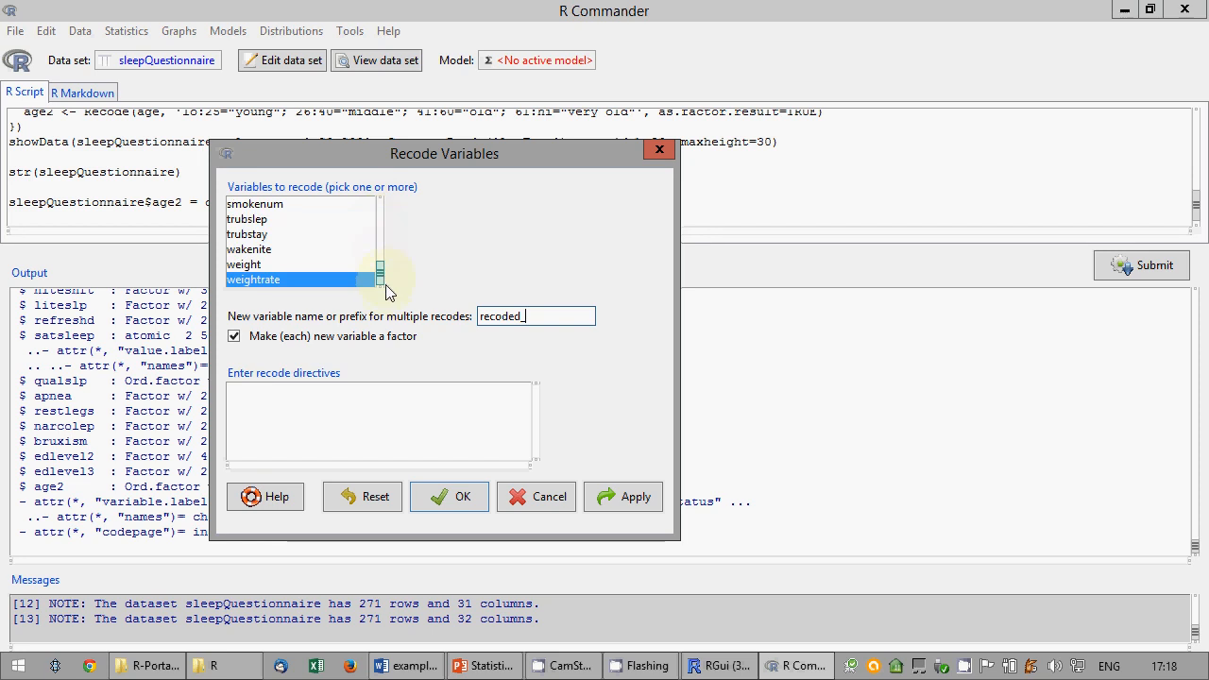
Enter the recode directives 1:4=1, 5:6=2 and 7:10=3 on separate lines and run the recode.
{"action": "left_click", "coordinate": [394, 394]}
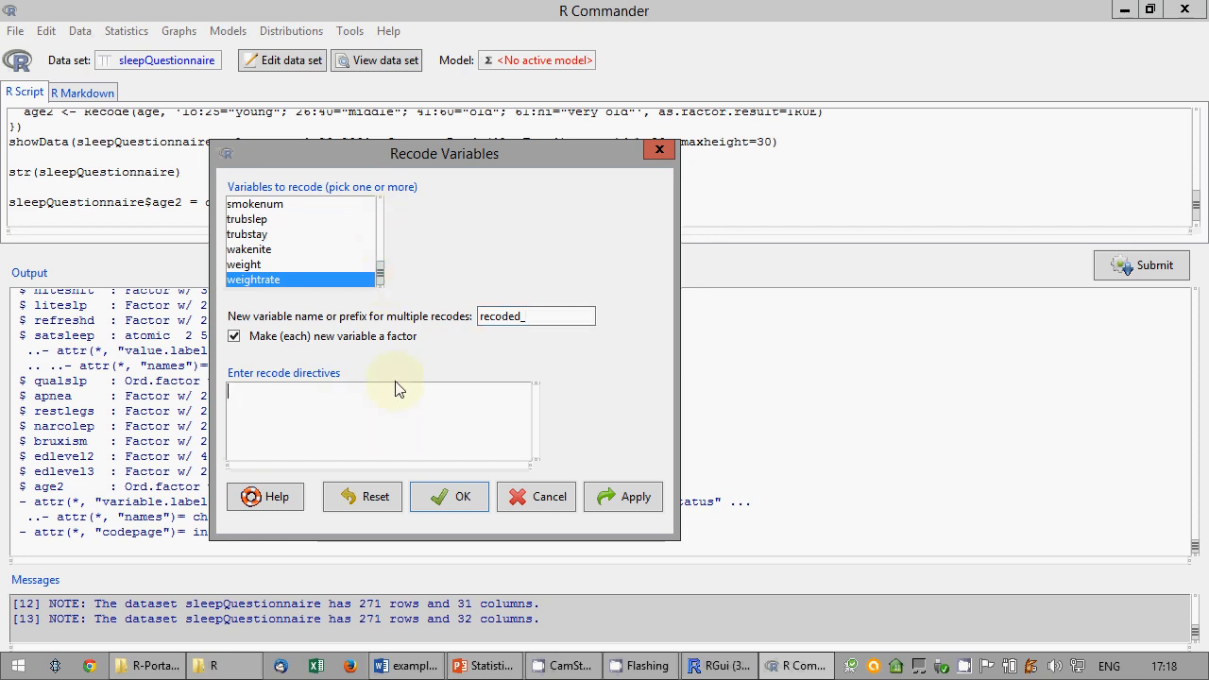
{"action": "type", "text": "1:4=\"low\""}
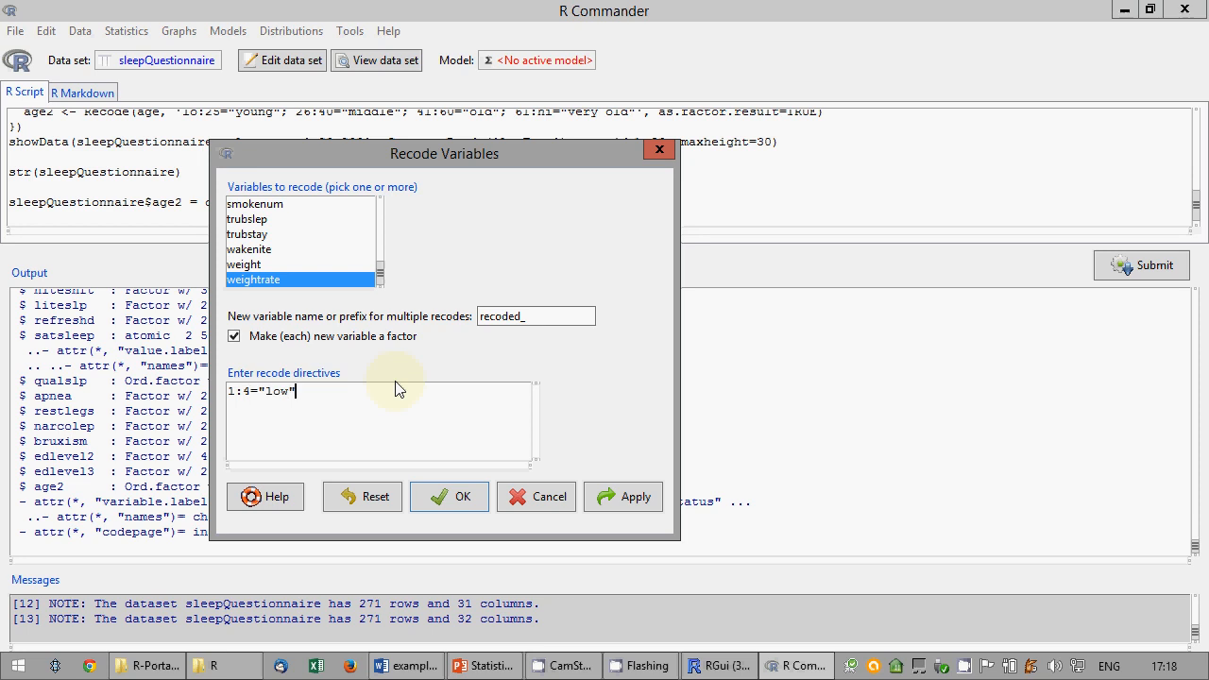
{"action": "key", "text": "BackSpace"}
{"action": "key", "text": "BackSpace"}
{"action": "key", "text": "BackSpace"}
{"action": "key", "text": "BackSpace"}
{"action": "key", "text": "BackSpace"}
{"action": "type", "text": "1 "}
{"action": "type", "text": "5:6="}
{"action": "type", "text": "2 "}
{"action": "type", "text": "7:10="}
{"action": "type", "text": "3"}
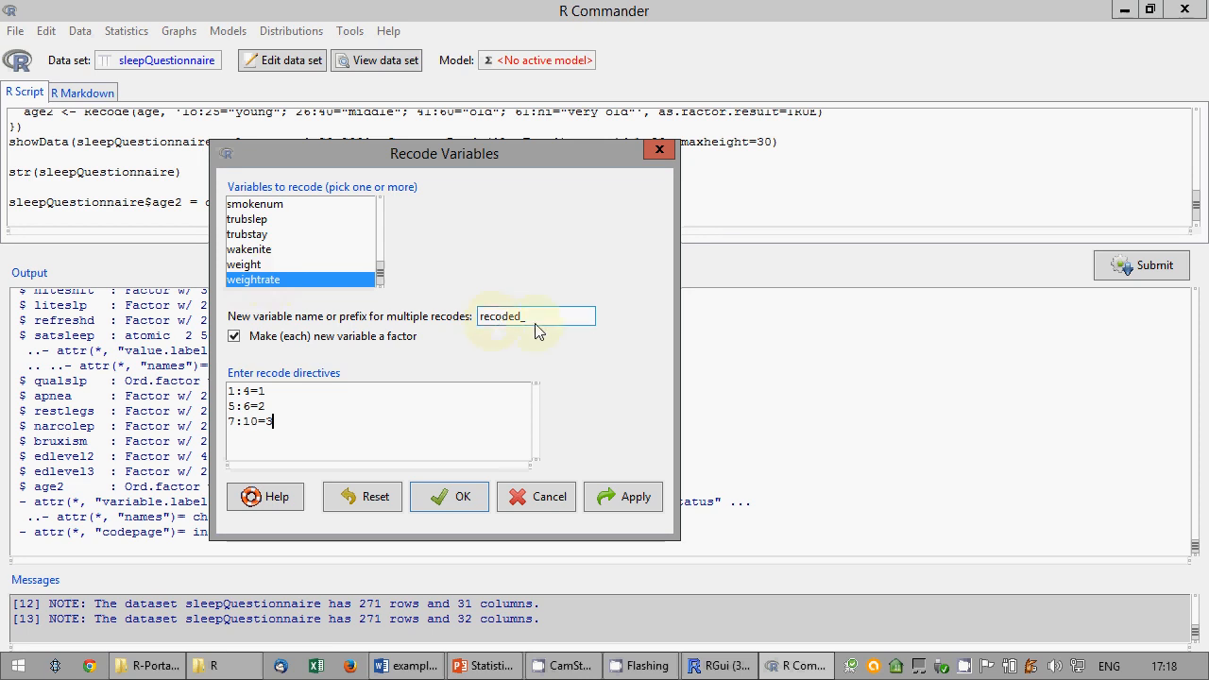
{"action": "left_click", "coordinate": [472, 500]}
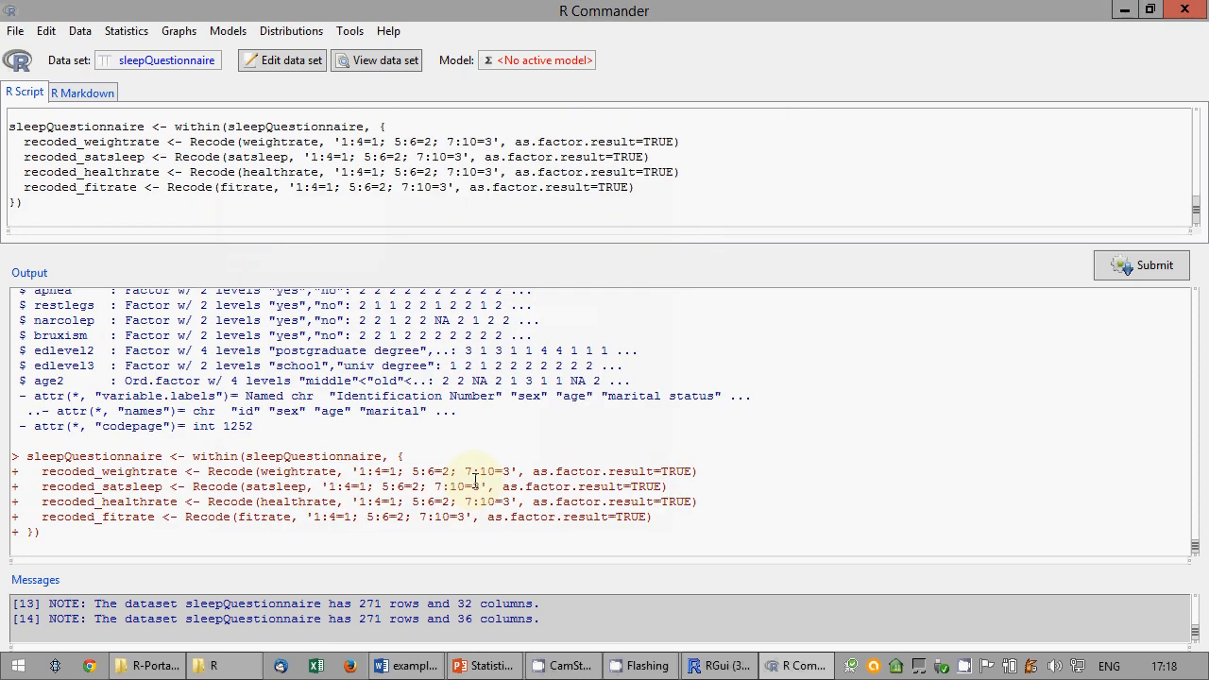
View the sleepQuestionnaire data set, examine the recoded_ columns at its end and close the data window.
{"action": "left_click", "coordinate": [378, 60]}
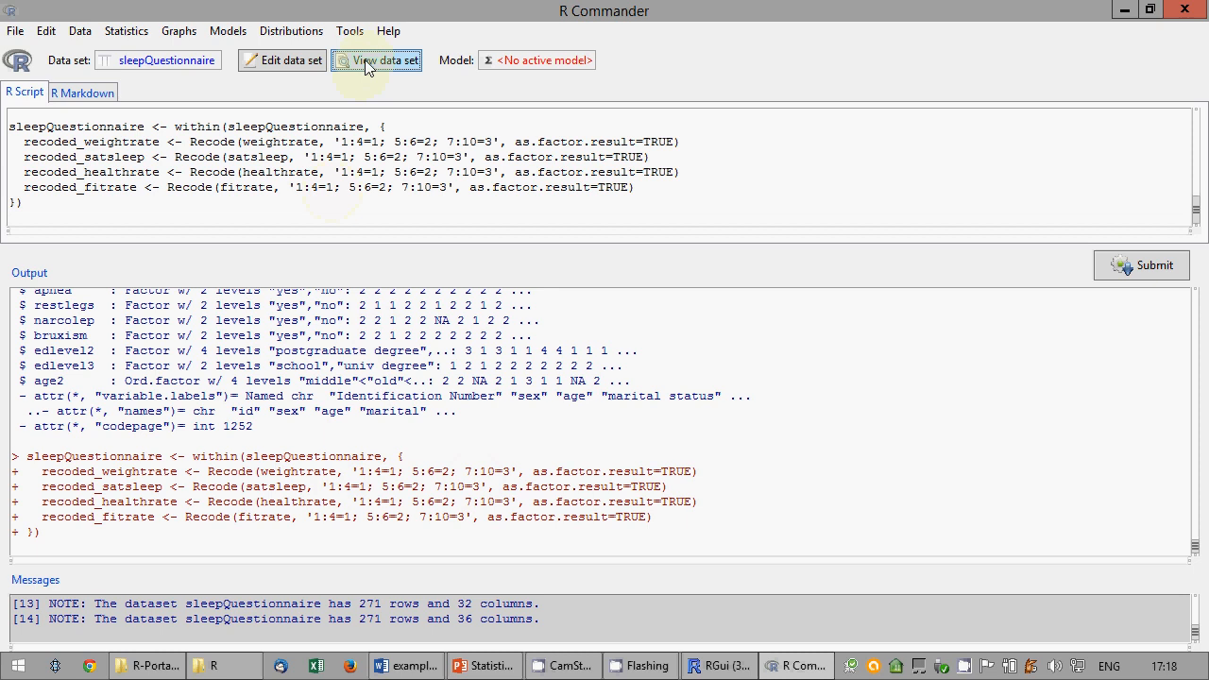
{"action": "left_click_drag", "start_coordinate": [710, 210], "coordinate": [497, 73]}
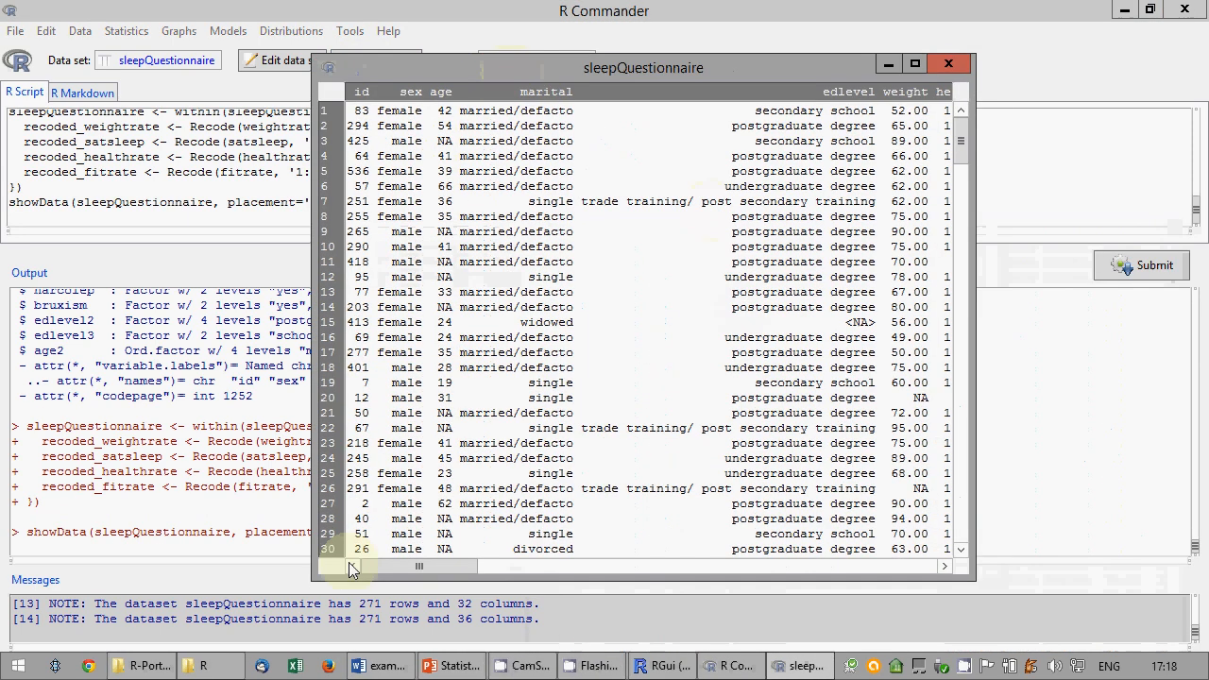
{"action": "left_click_drag", "start_coordinate": [413, 568], "coordinate": [931, 567]}
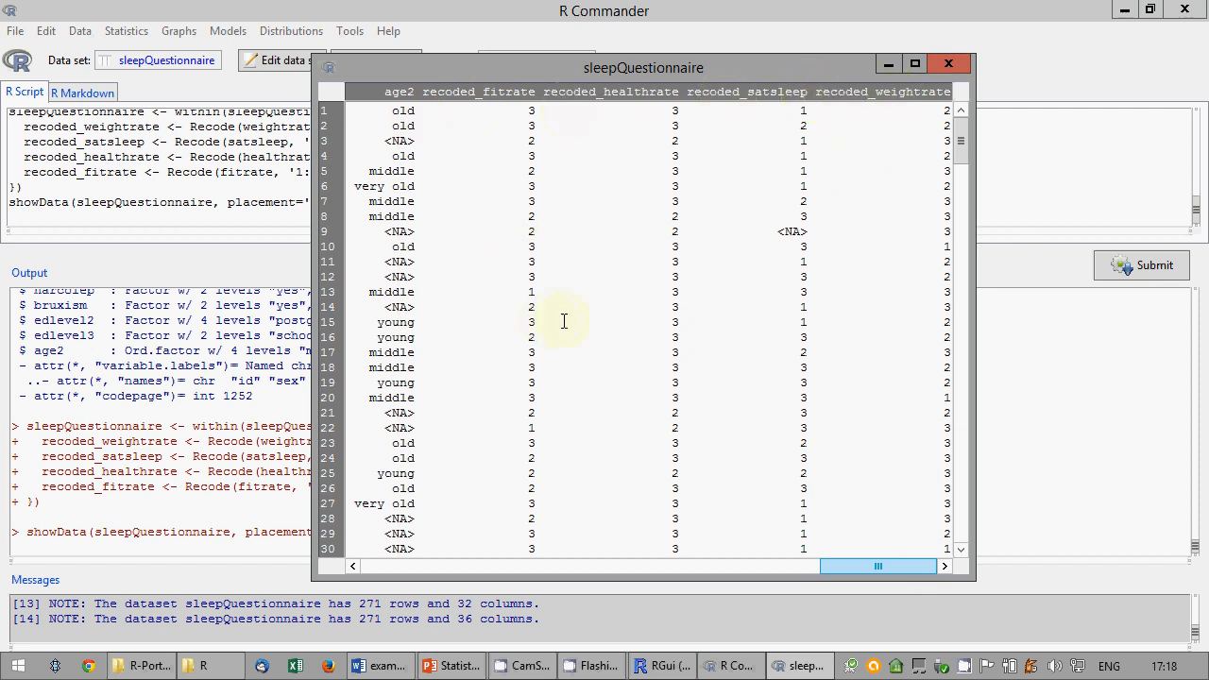
{"action": "mouse_move", "coordinate": [964, 139]}
{"action": "left_mouse_down"}
{"action": "mouse_move", "coordinate": [993, 562]}
{"action": "mouse_move", "coordinate": [968, 140]}
{"action": "left_mouse_up"}
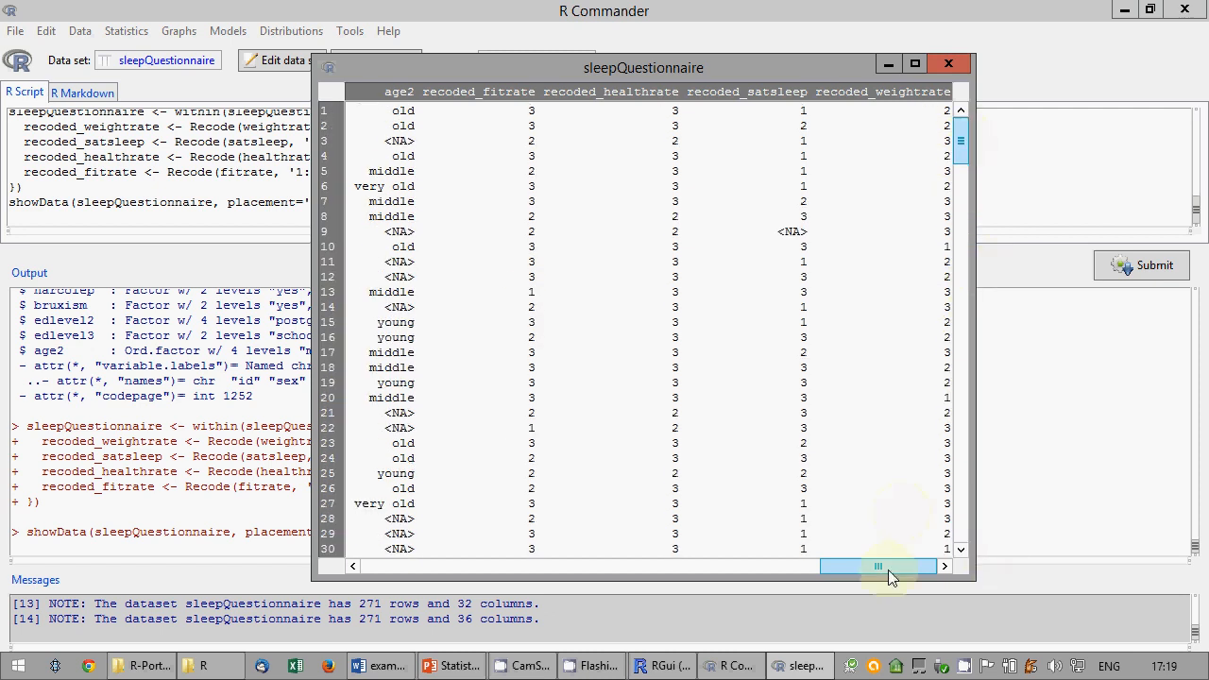
{"action": "left_click_drag", "start_coordinate": [888, 570], "coordinate": [435, 556]}
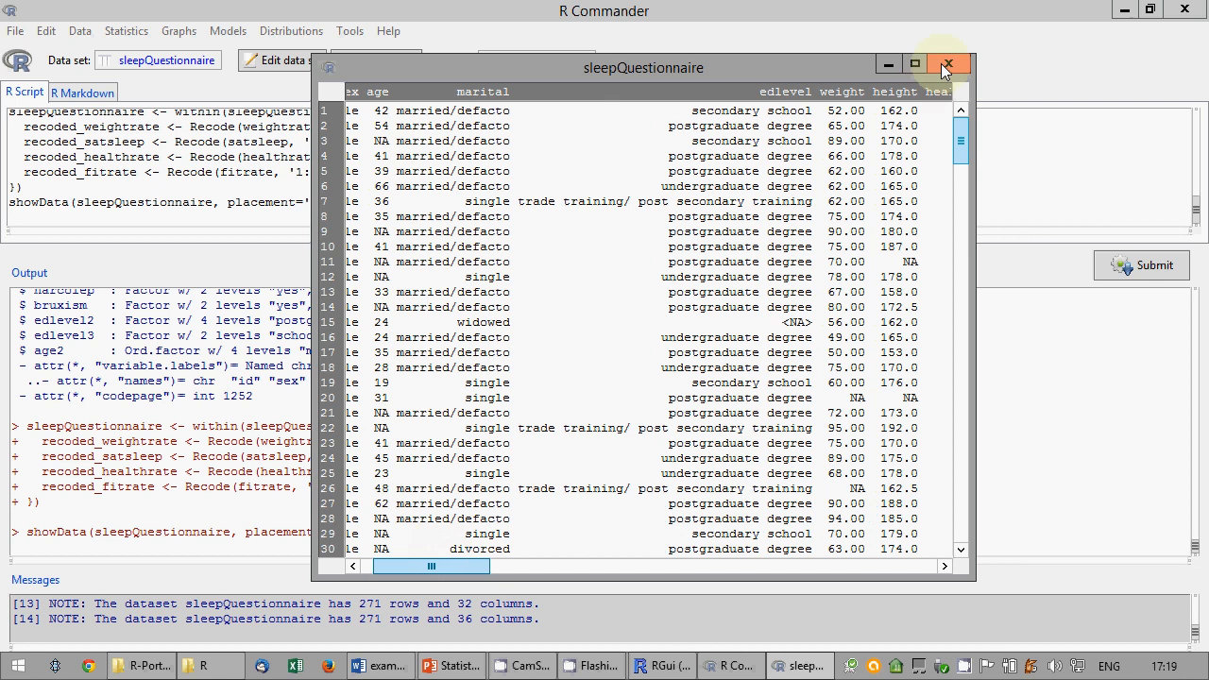
{"action": "left_click", "coordinate": [948, 67]}
Switch to PowerPoint, present the Recode slide full screen and advance to the Binning slide.
{"action": "left_click", "coordinate": [484, 666]}
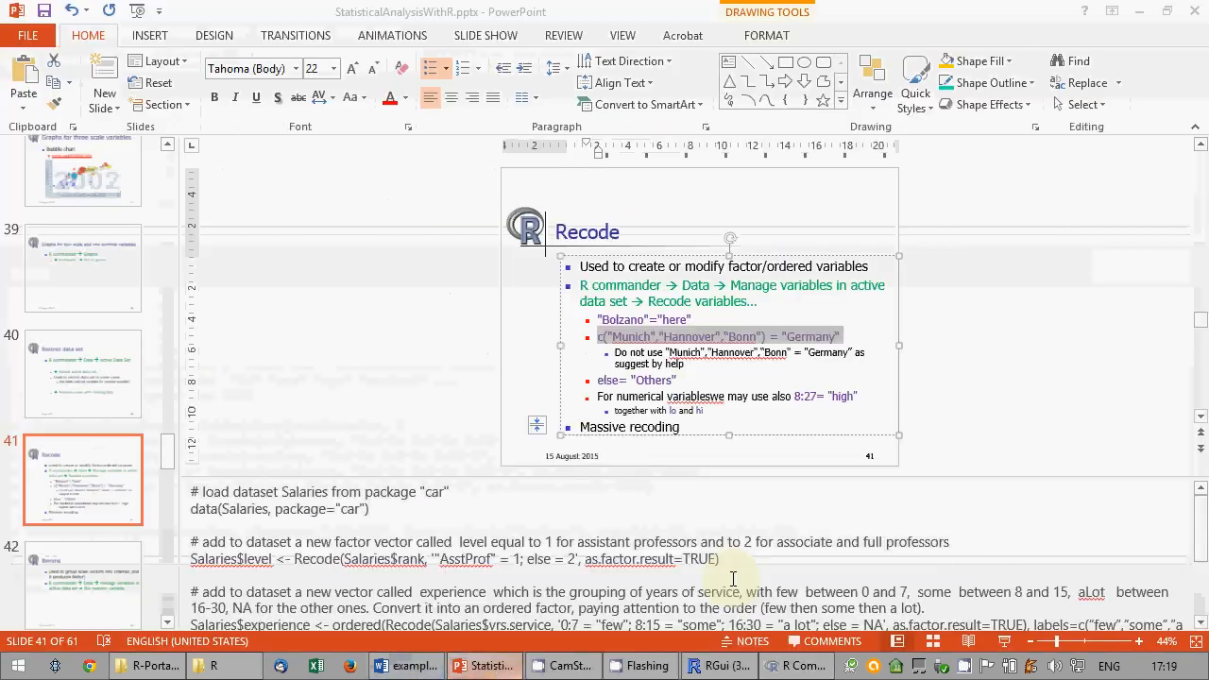
{"action": "left_click", "coordinate": [1004, 641]}
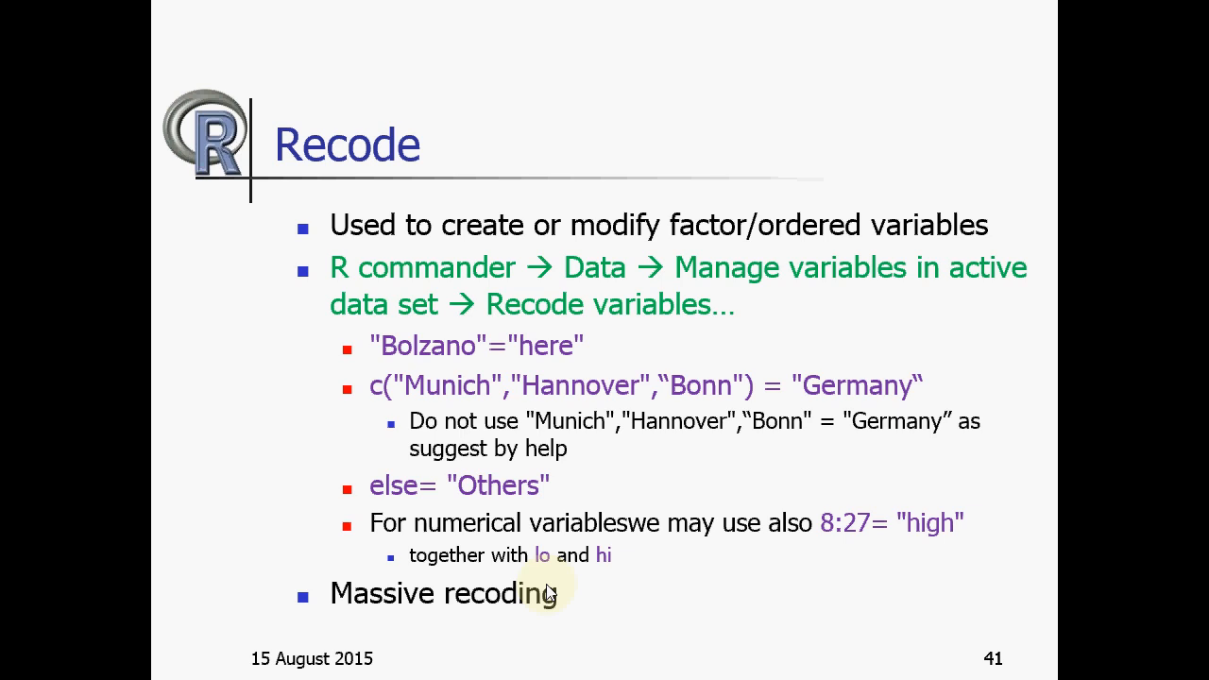
{"action": "left_click", "coordinate": [551, 593]}
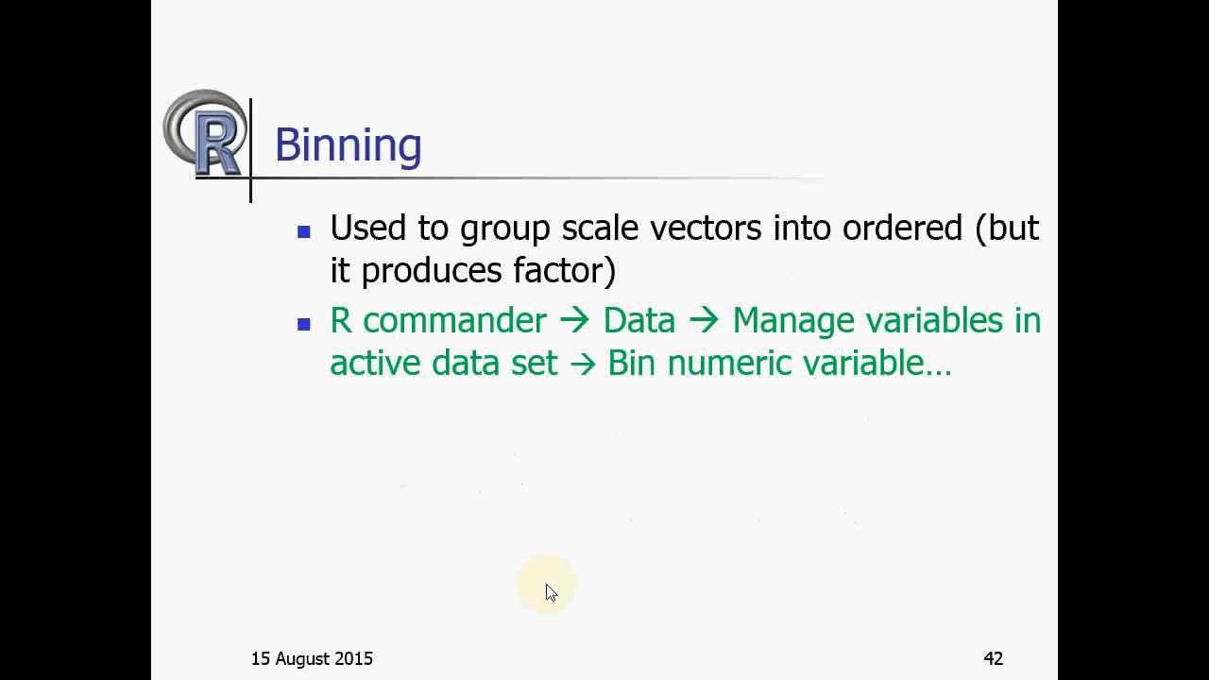
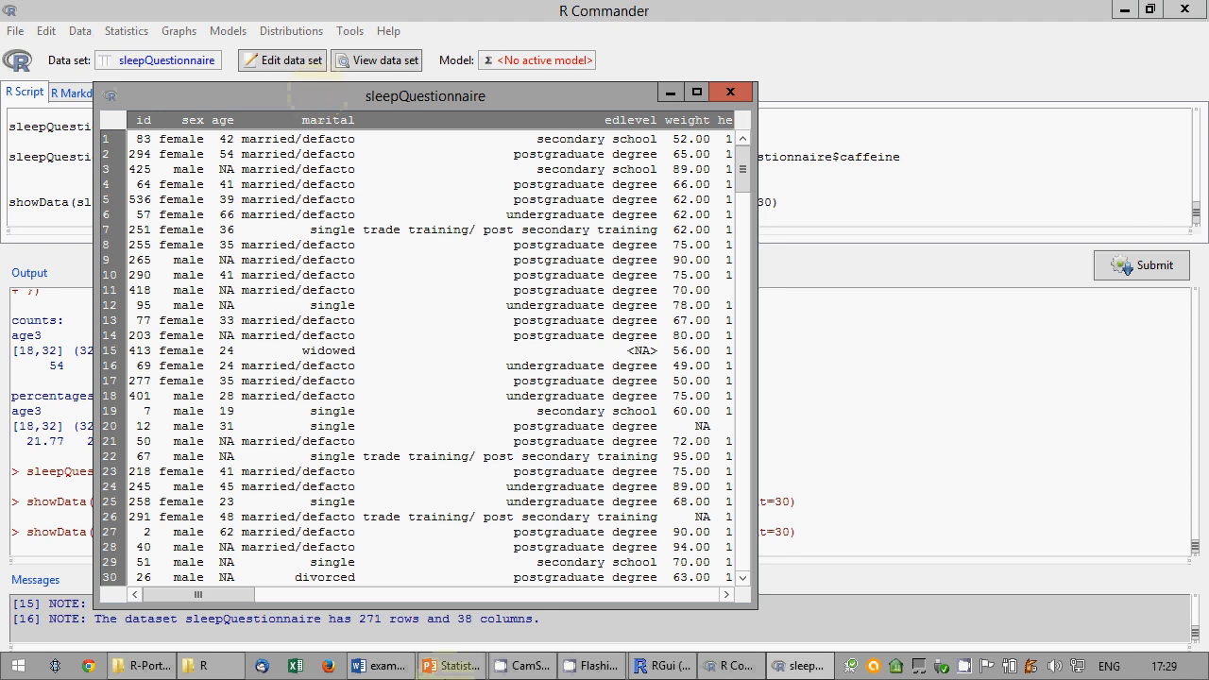
Switch to the Word document and add the line "fat = 10000 * weight / square of height" below the sleep problems question.
{"action": "left_click", "coordinate": [452, 666]}
{"action": "left_click", "coordinate": [381, 666]}
{"action": "scroll", "coordinate": [466, 564], "scroll_direction": "down", "scroll_amount": 7}
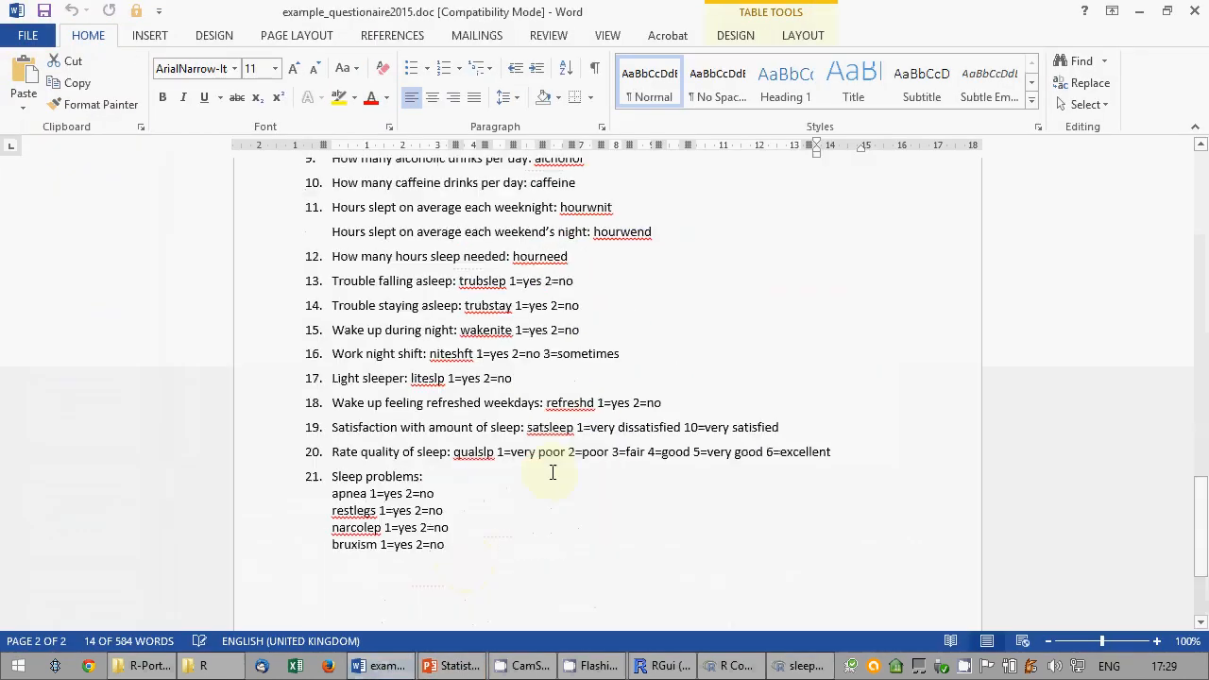
{"action": "left_click", "coordinate": [570, 435]}
{"action": "key", "text": "Return"}
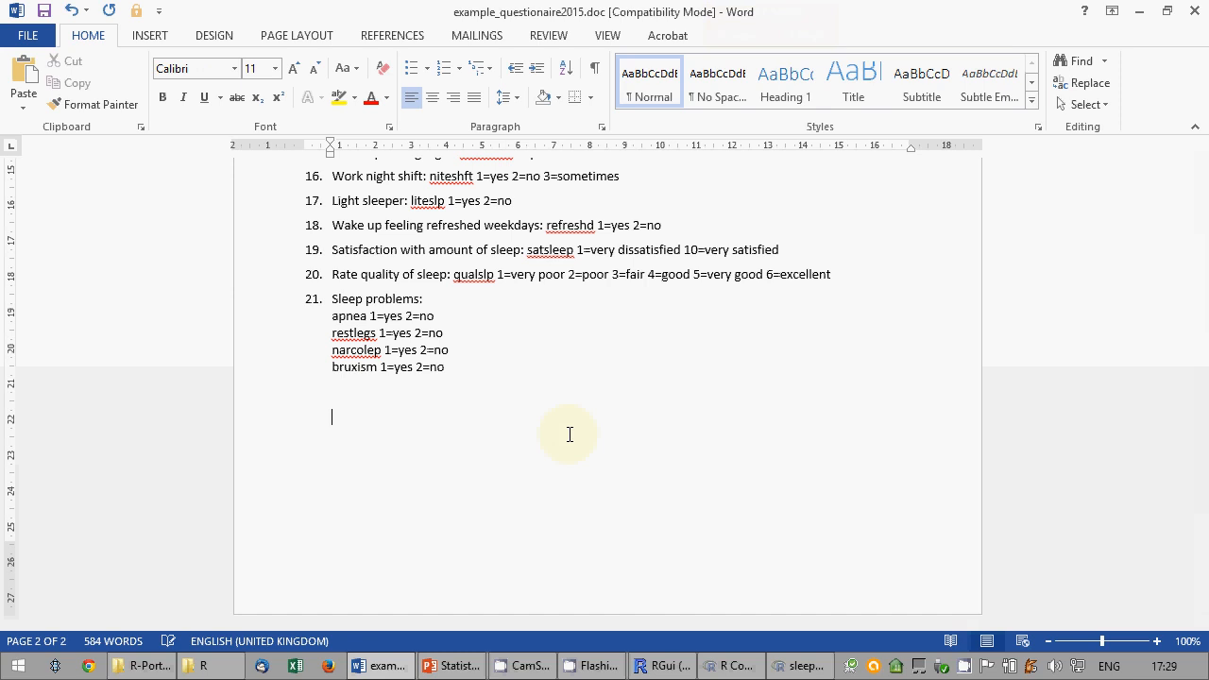
{"action": "type", "text": "10000 * weight / s"}
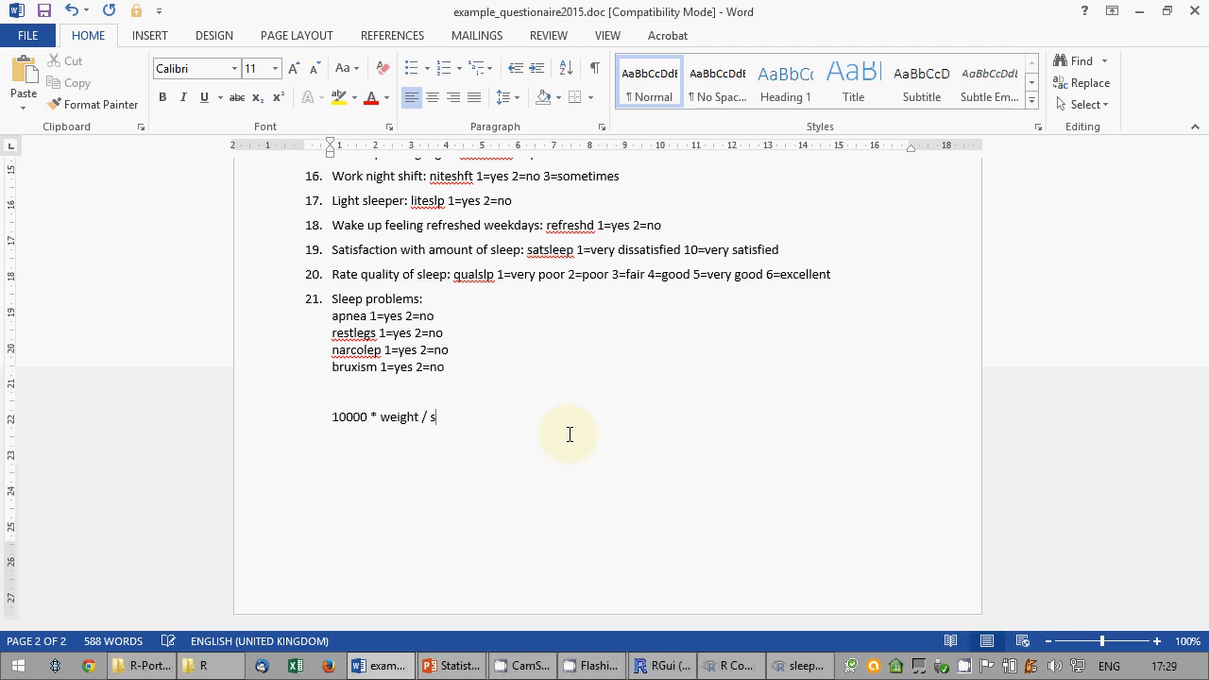
{"action": "type", "text": "quare of height"}
{"action": "key", "text": "Home"}
{"action": "type", "text": "fat  "}
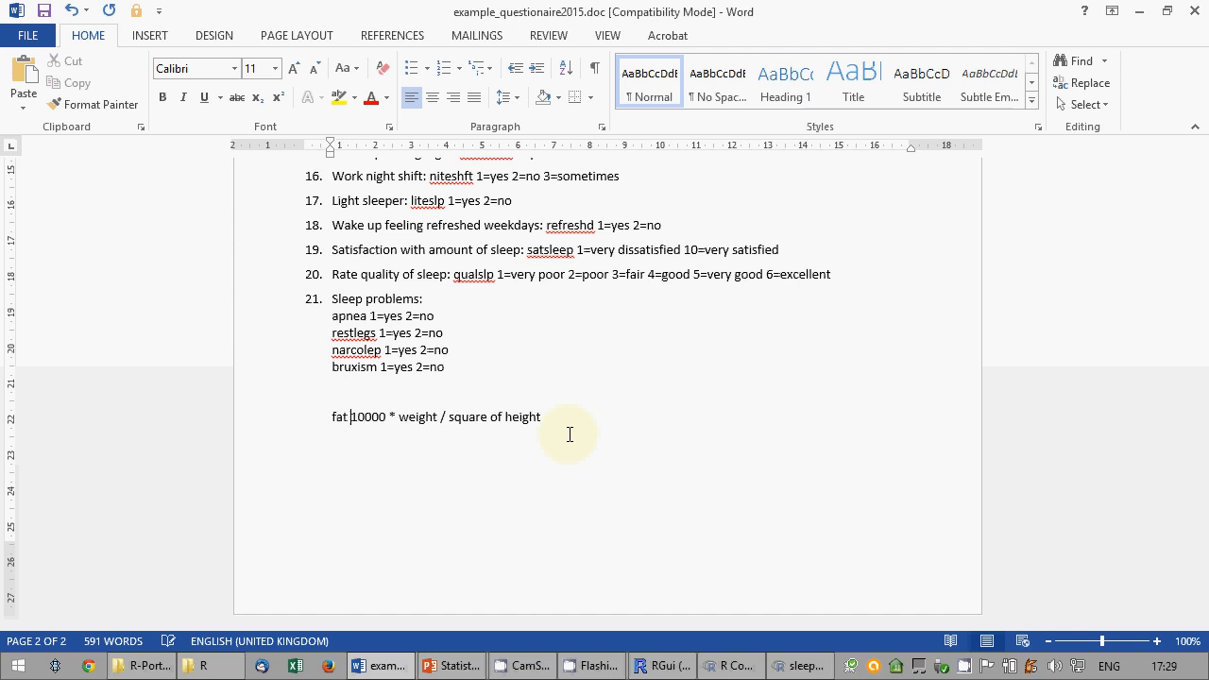
{"action": "type", "text": "="}
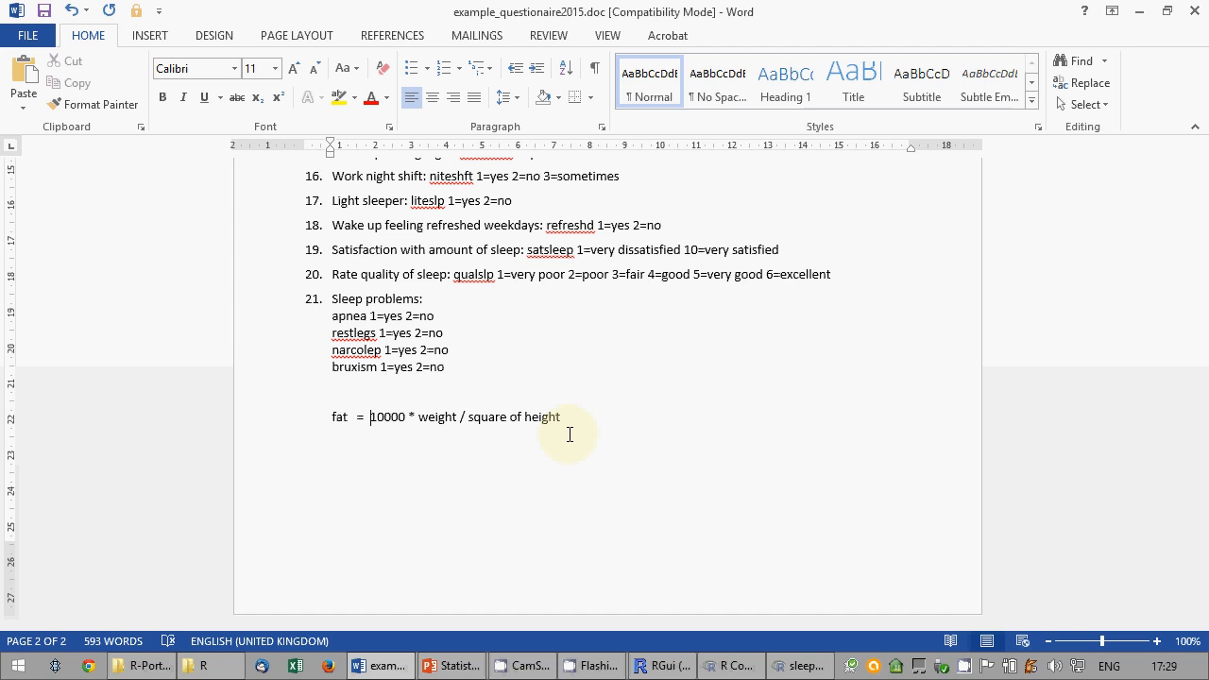
{"action": "left_click", "coordinate": [1157, 642]}
{"action": "left_click", "coordinate": [1158, 641]}
{"action": "left_click", "coordinate": [1157, 642]}
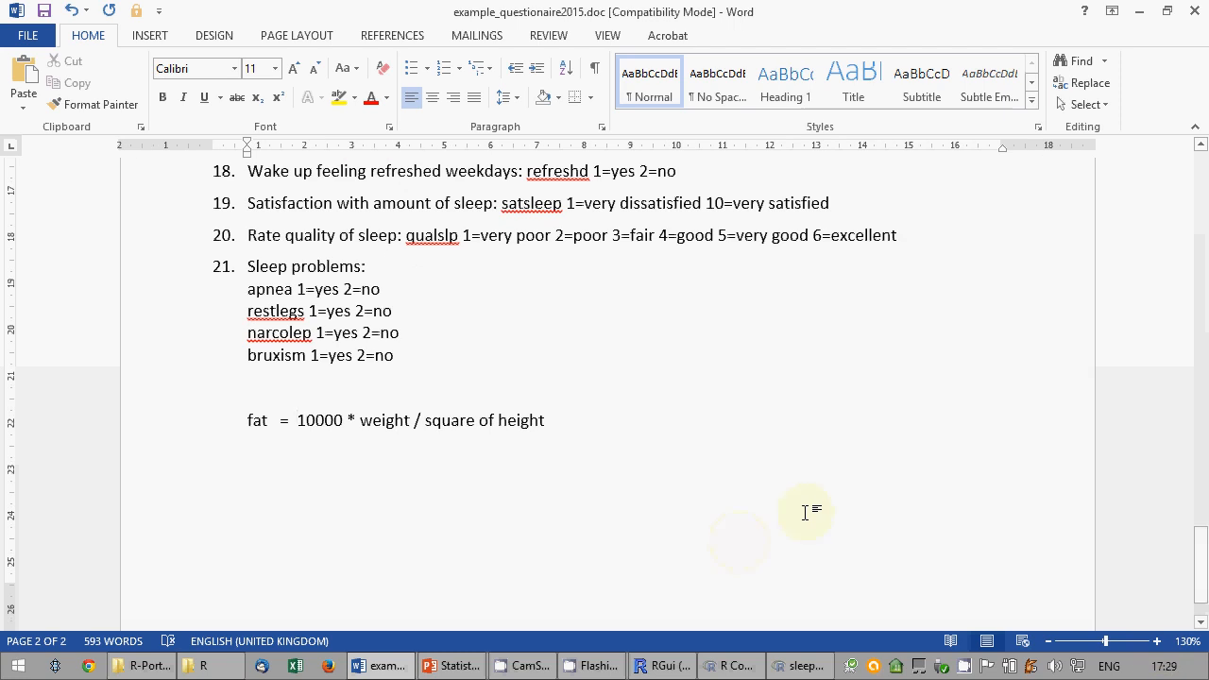
Close the sleepQuestionnaire data window and place the cursor at the end of the script in R Commander.
{"action": "left_click", "coordinate": [803, 671]}
{"action": "left_click", "coordinate": [734, 95]}
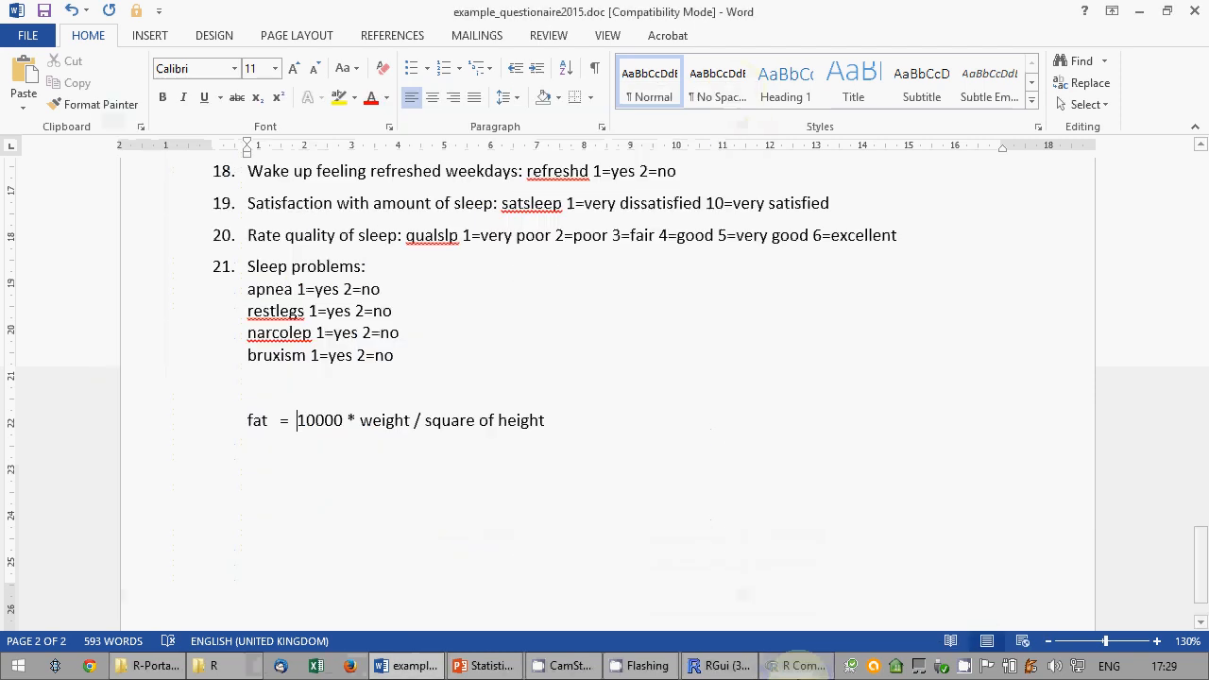
{"action": "left_click", "coordinate": [801, 665]}
{"action": "left_click", "coordinate": [831, 198]}
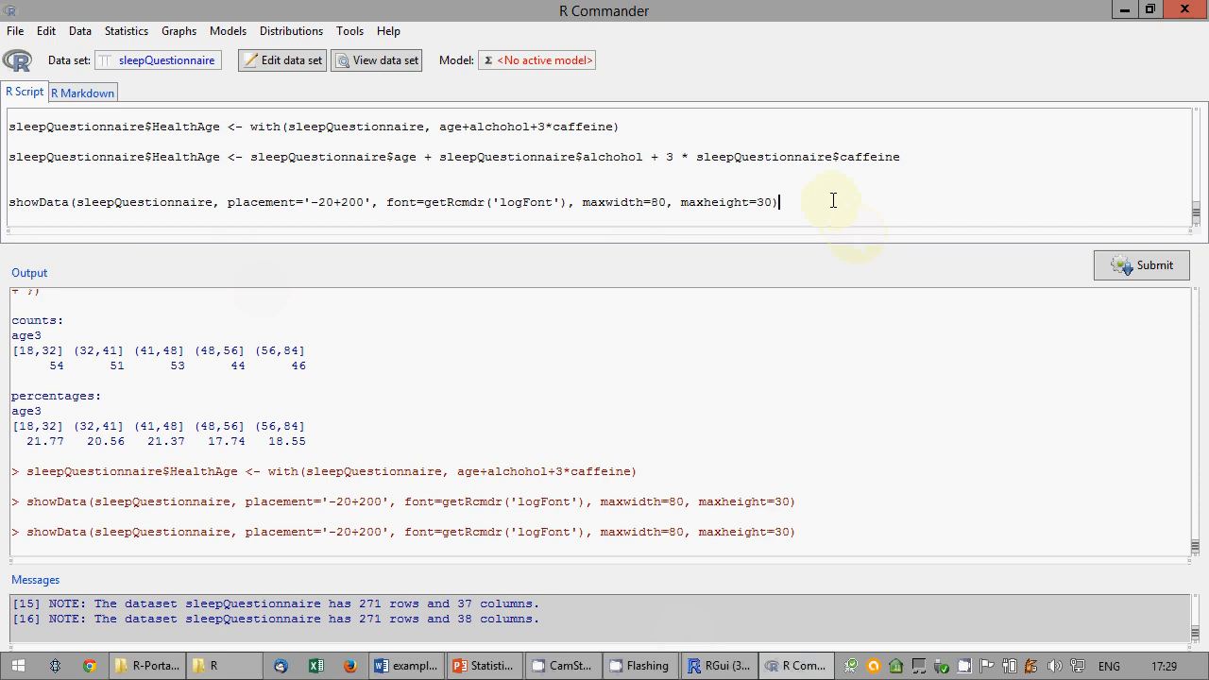
Begin a new script line with sleepQuestionnaire$fat <- 10000 * sleepQuestionnaire$weight /.
{"action": "key", "text": "Return"}
{"action": "key", "text": "Return"}
{"action": "type", "text": "Su"}
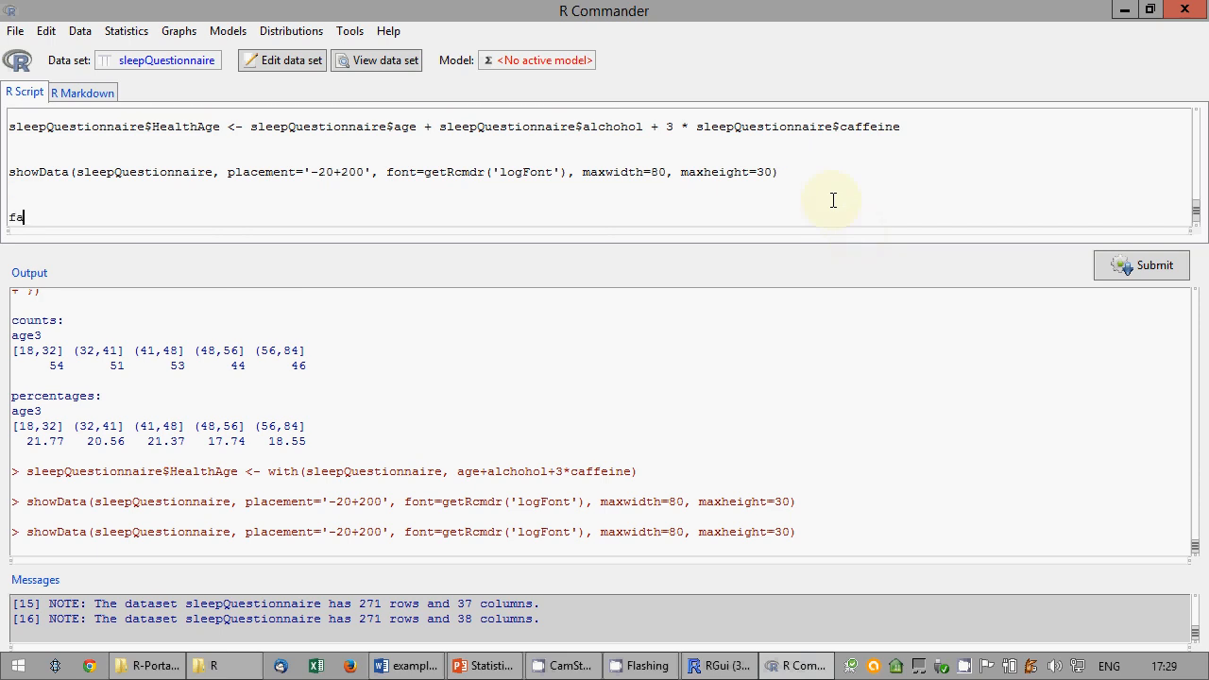
{"action": "key", "text": "BackSpace"}
{"action": "key", "text": "BackSpace"}
{"action": "type", "text": "s"}
{"action": "key", "text": "BackSpace"}
{"action": "type", "text": "sleepQuestionnaire"}
{"action": "type", "text": "$fat"}
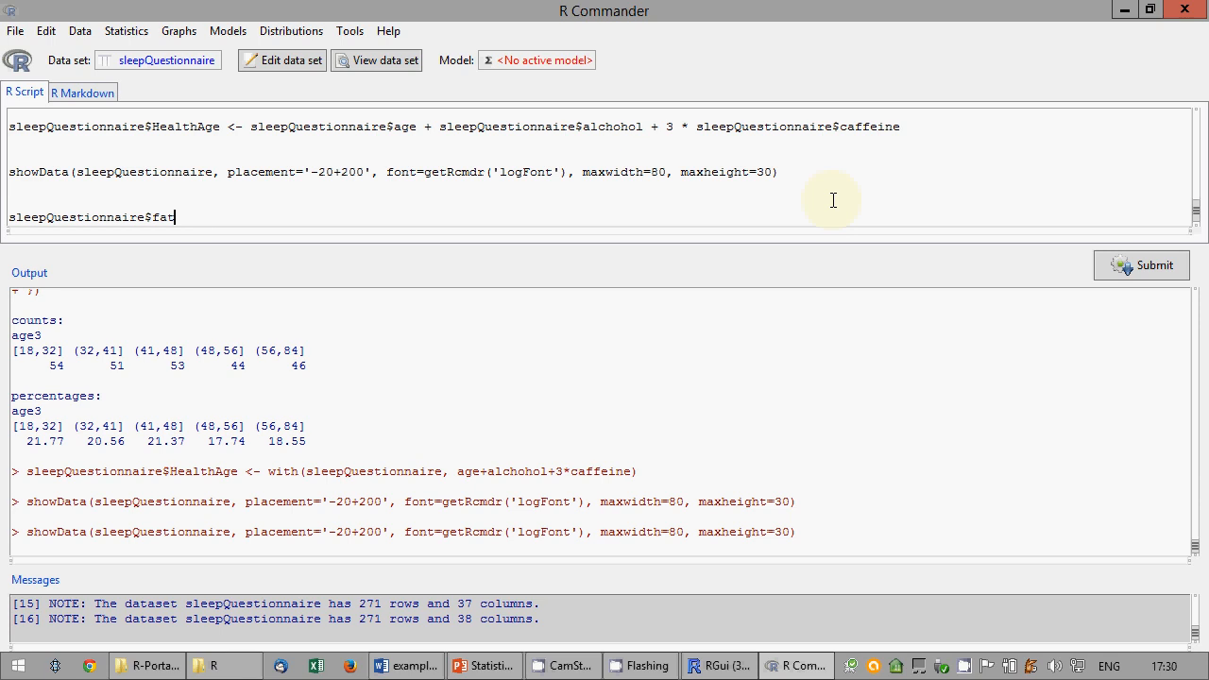
{"action": "type", "text": "<- 10000 *"}
{"action": "type", "text": "sleepQuestionnaire"}
{"action": "type", "text": "$weight/"}
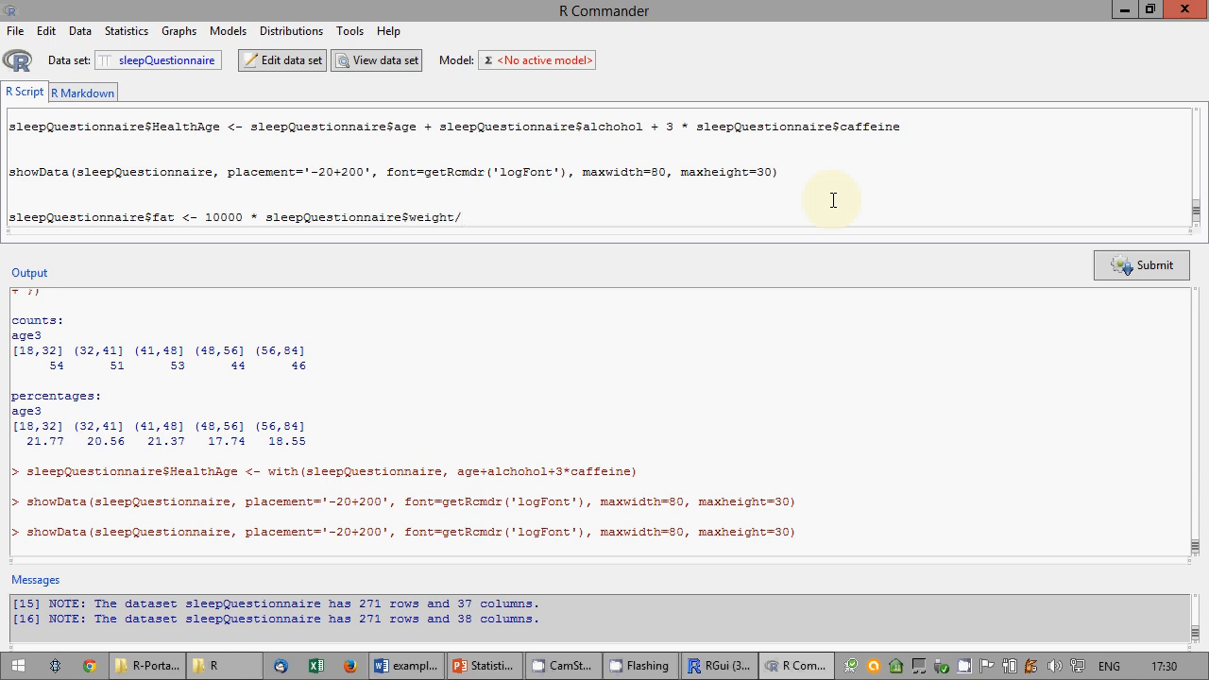
Continue the fat formula so it divides by ( sleepQuestionnaire$height * sleepQuestionnaireheight ).
{"action": "key", "text": "BackSpace"}
{"action": "type", "text": "/"}
{"action": "type", "text": "sleepQuestionnaire"}
{"action": "type", "text": "$ *"}
{"action": "type", "text": "sleepQuestionnaire"}
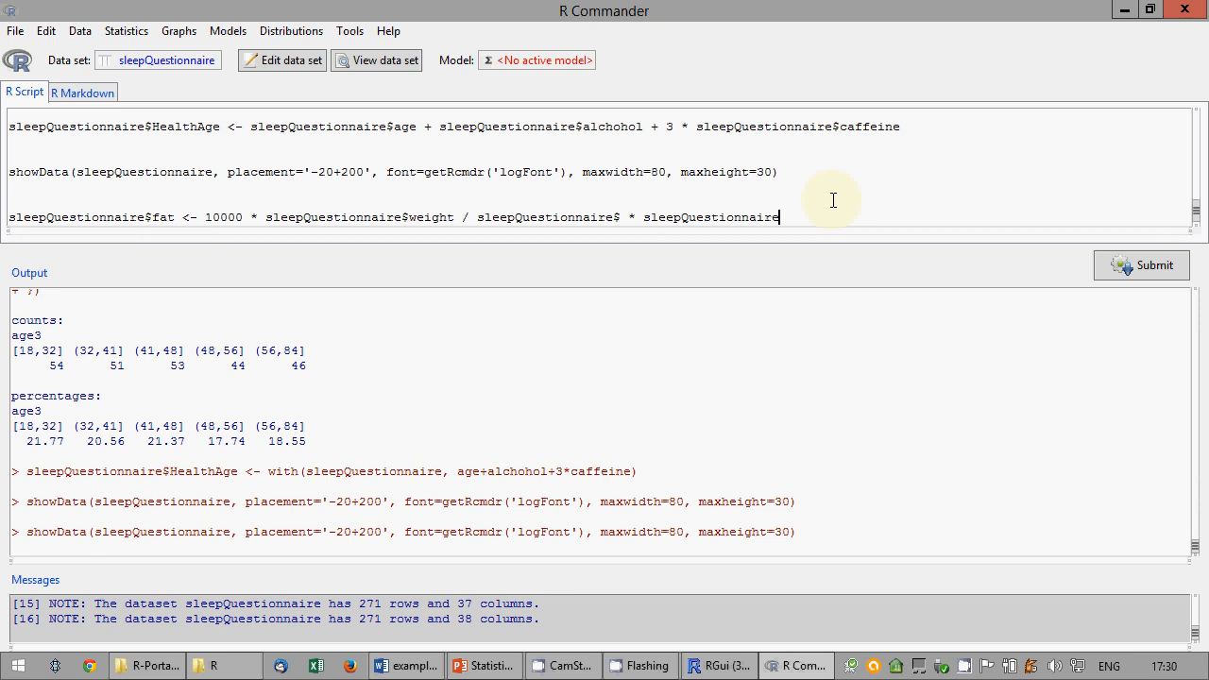
{"action": "type", "text": "height"}
{"action": "left_click", "coordinate": [622, 217]}
{"action": "type", "text": "height"}
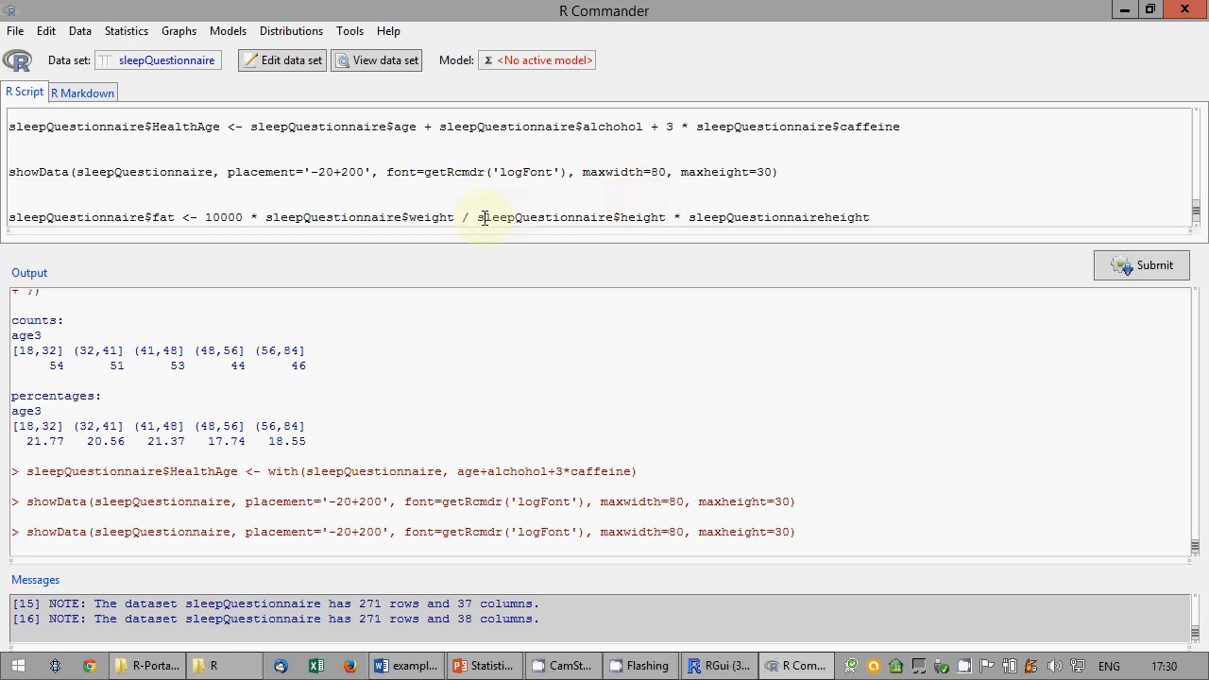
{"action": "type", "text": "("}
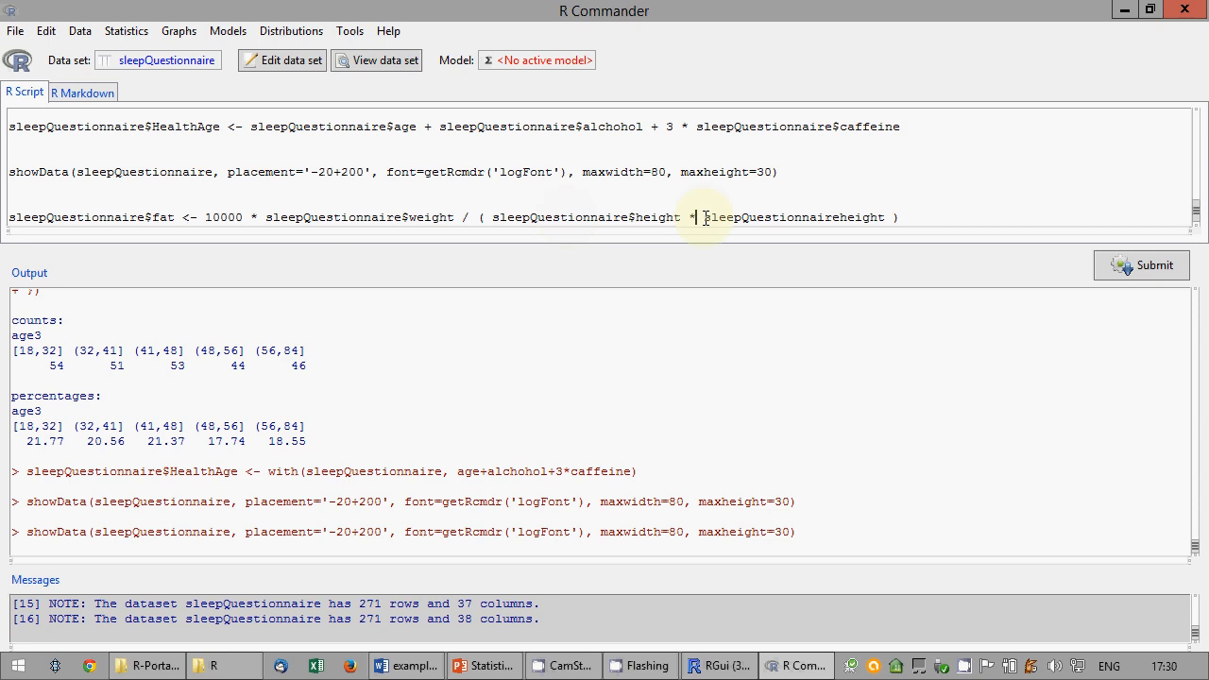
Replace the repeated height factor with the power ** 2 and submit the fat line.
{"action": "left_click_drag", "start_coordinate": [698, 217], "coordinate": [893, 220]}
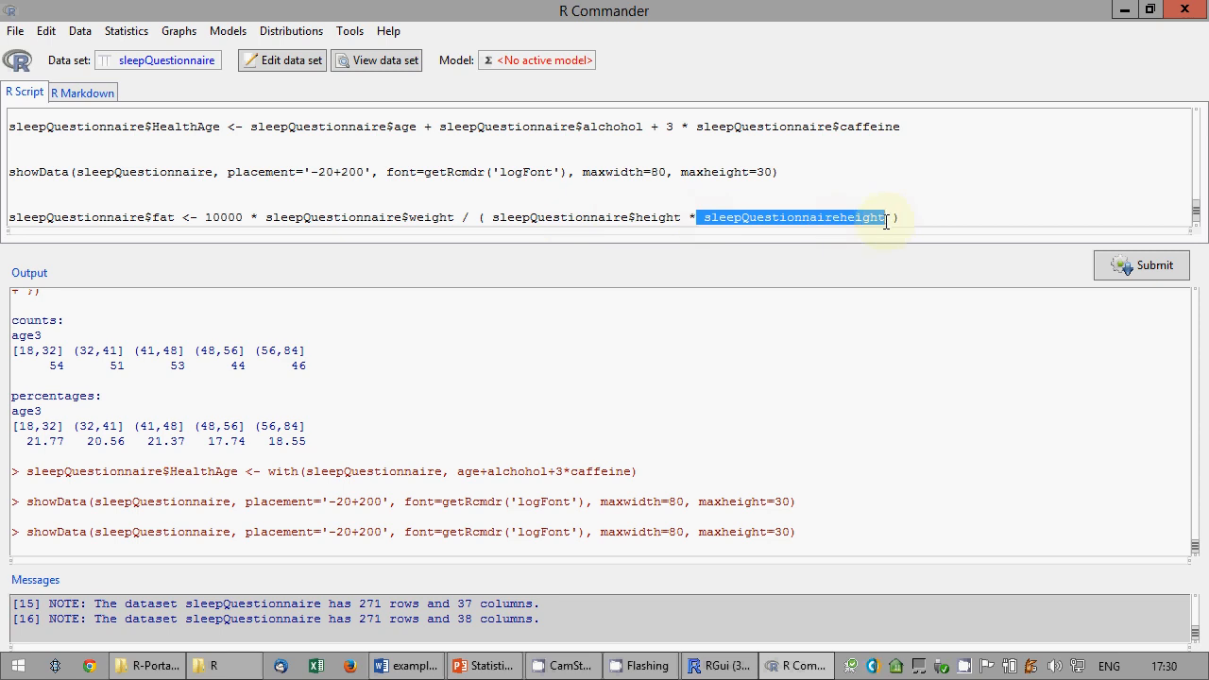
{"action": "type", "text": "*  2"}
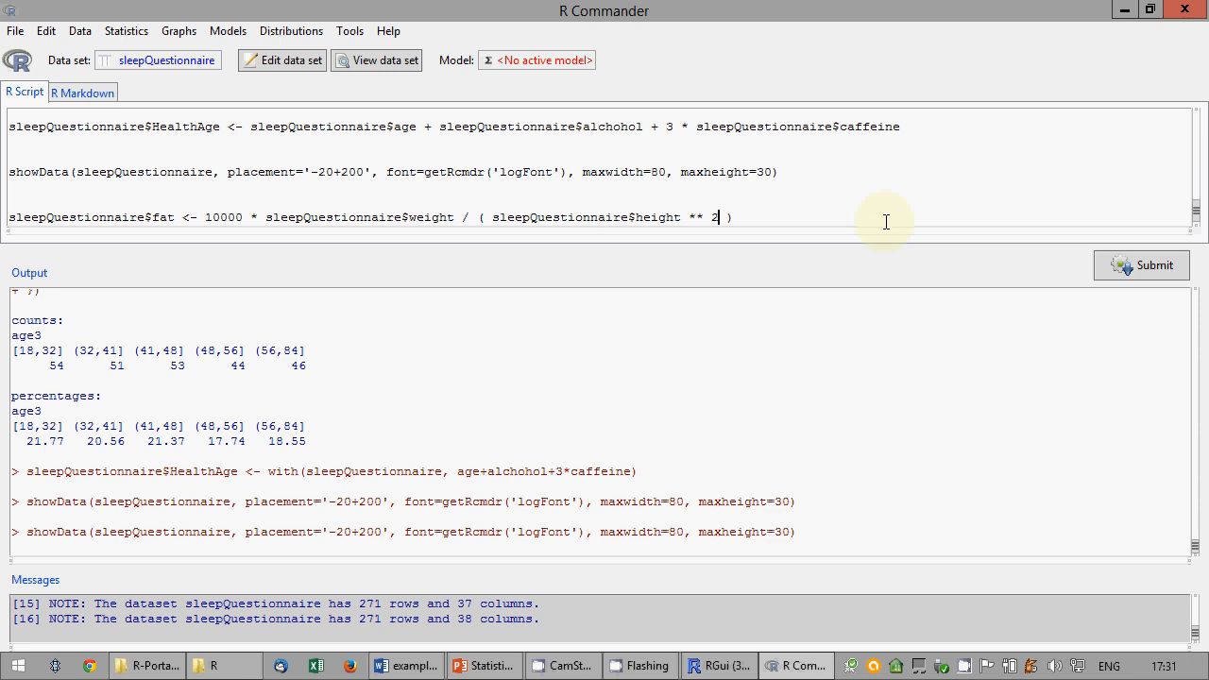
{"action": "left_click", "coordinate": [750, 217]}
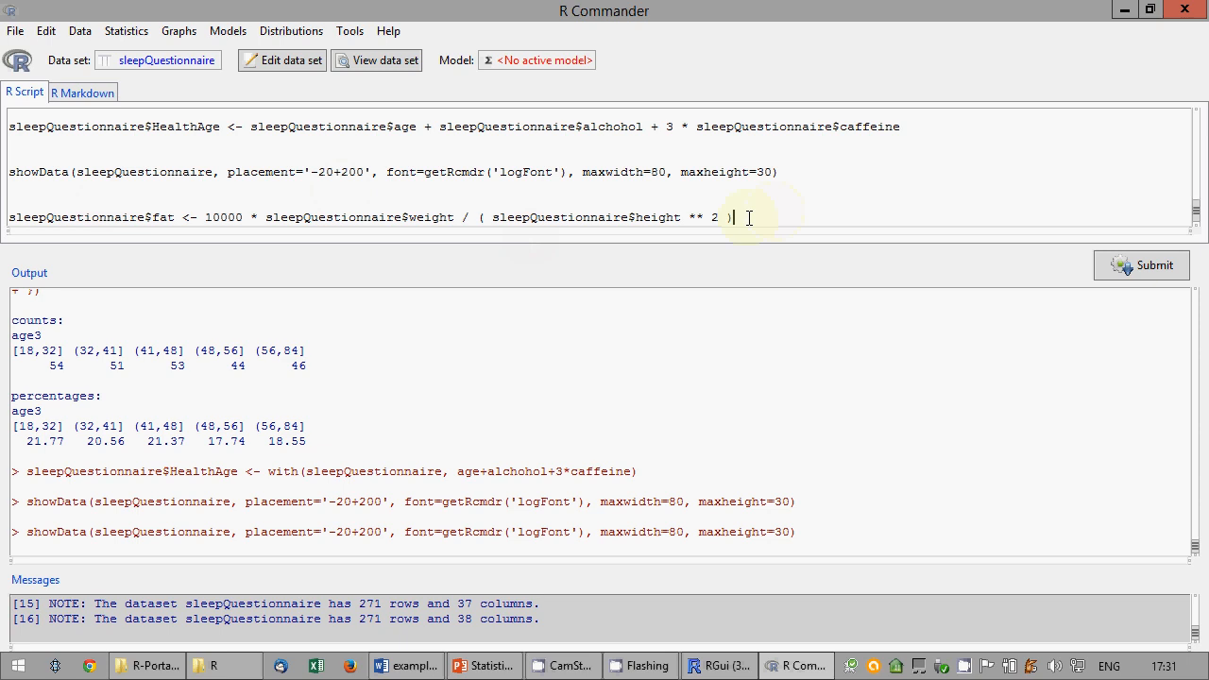
{"action": "left_click", "coordinate": [1117, 267]}
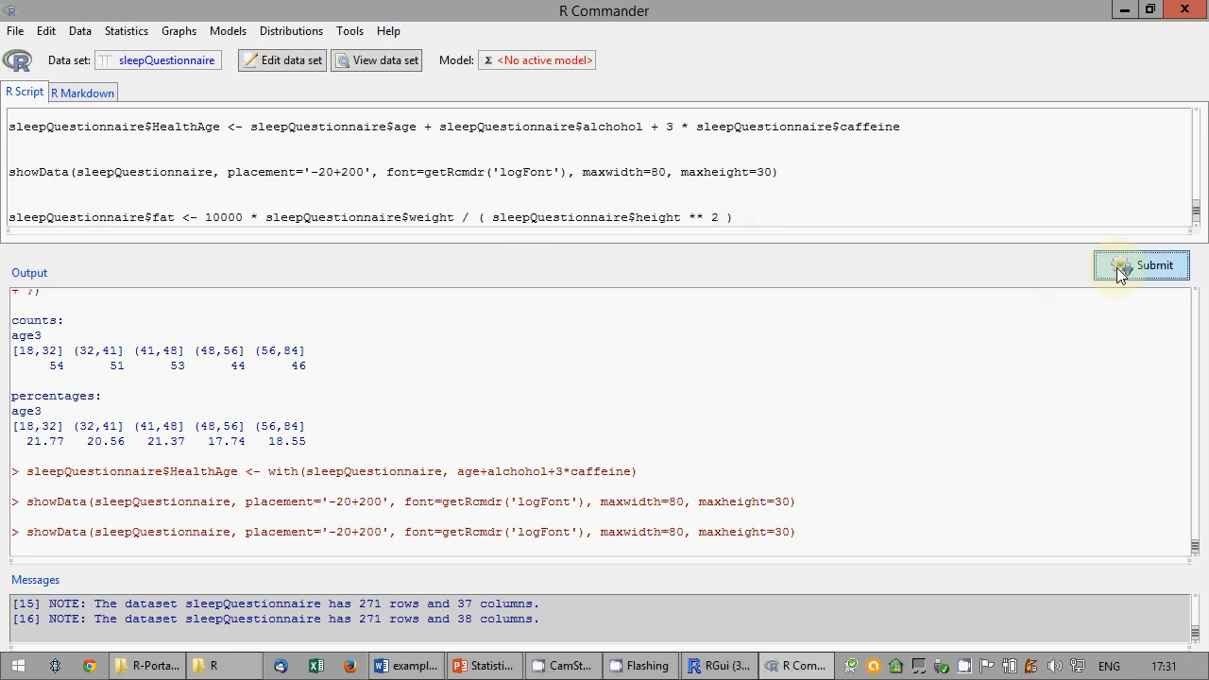
View the sleepQuestionnaire data set and examine the fat values from the first rows down to the last ones.
{"action": "left_click", "coordinate": [382, 66]}
{"action": "left_click_drag", "start_coordinate": [790, 210], "coordinate": [549, 113]}
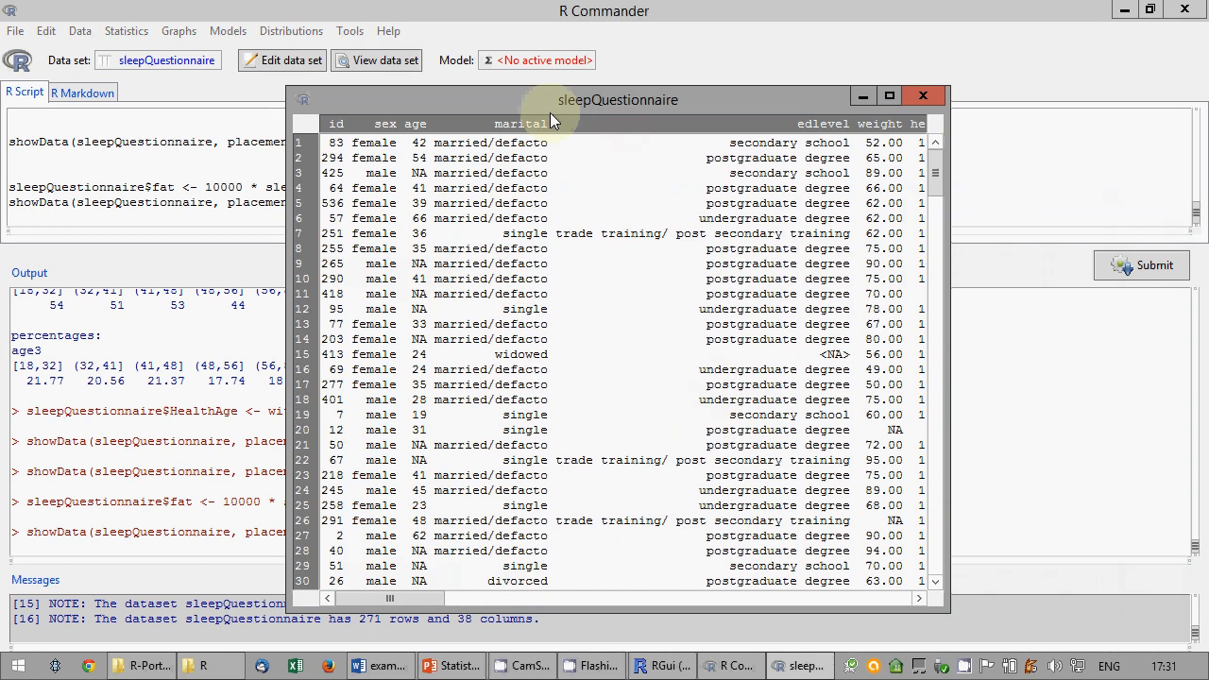
{"action": "left_click_drag", "start_coordinate": [422, 597], "coordinate": [888, 598]}
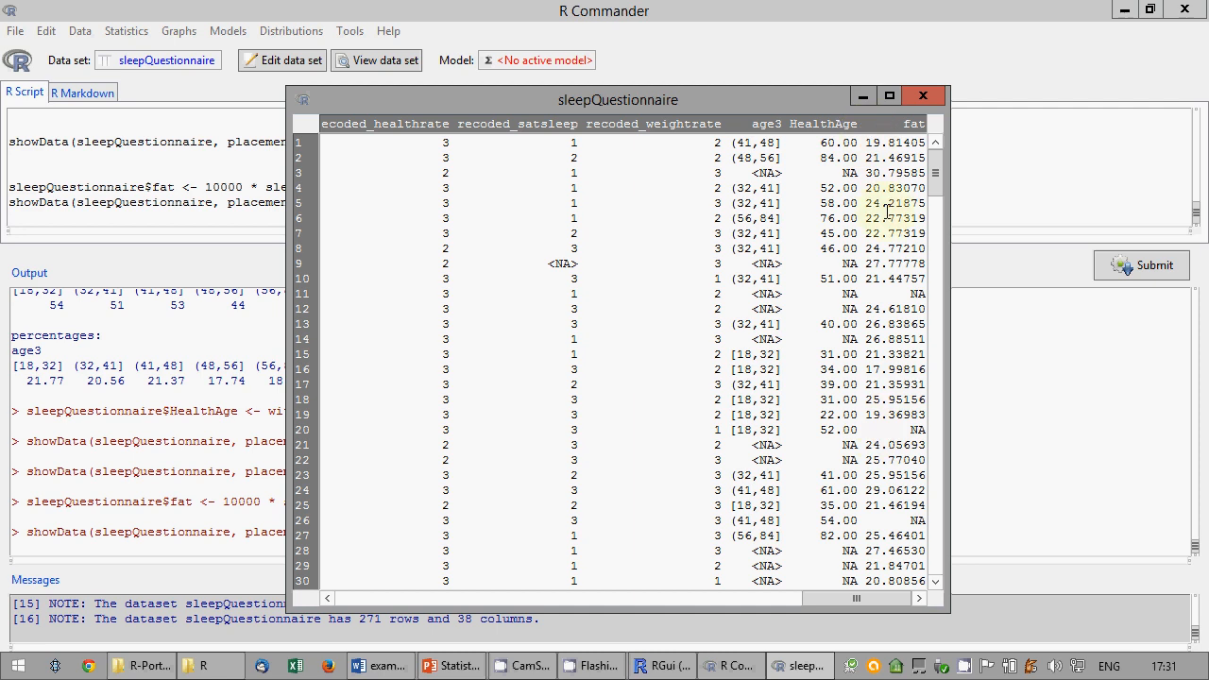
{"action": "double_click", "coordinate": [872, 142]}
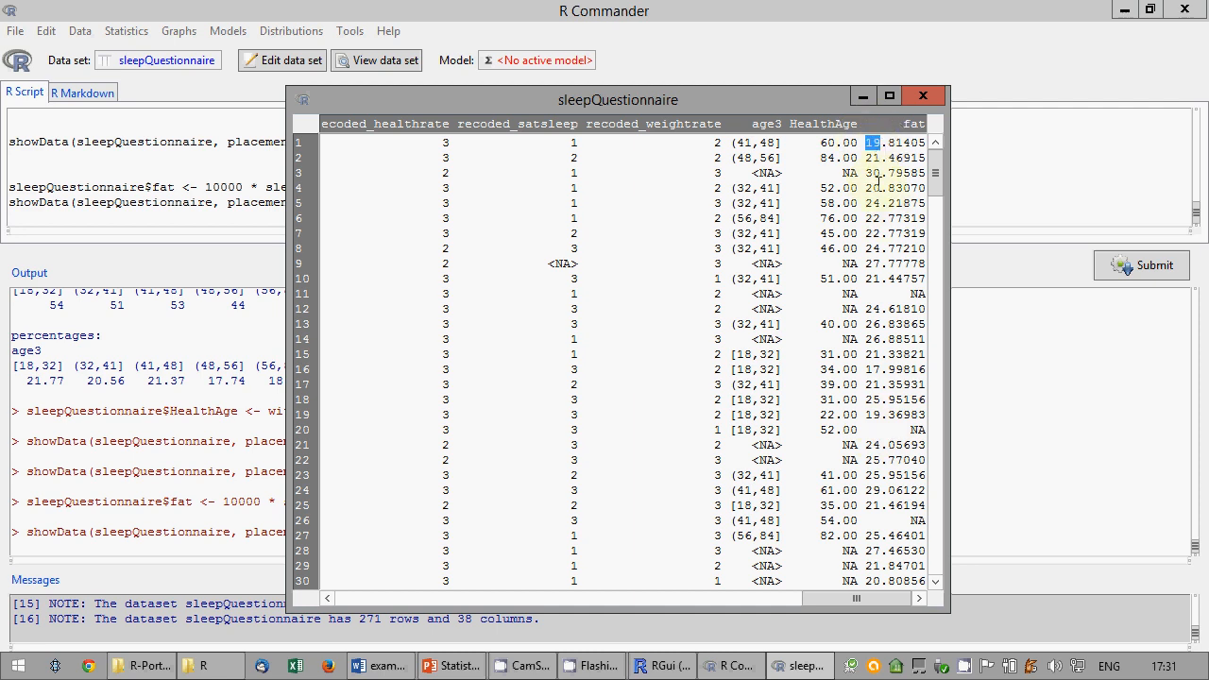
{"action": "double_click", "coordinate": [879, 172]}
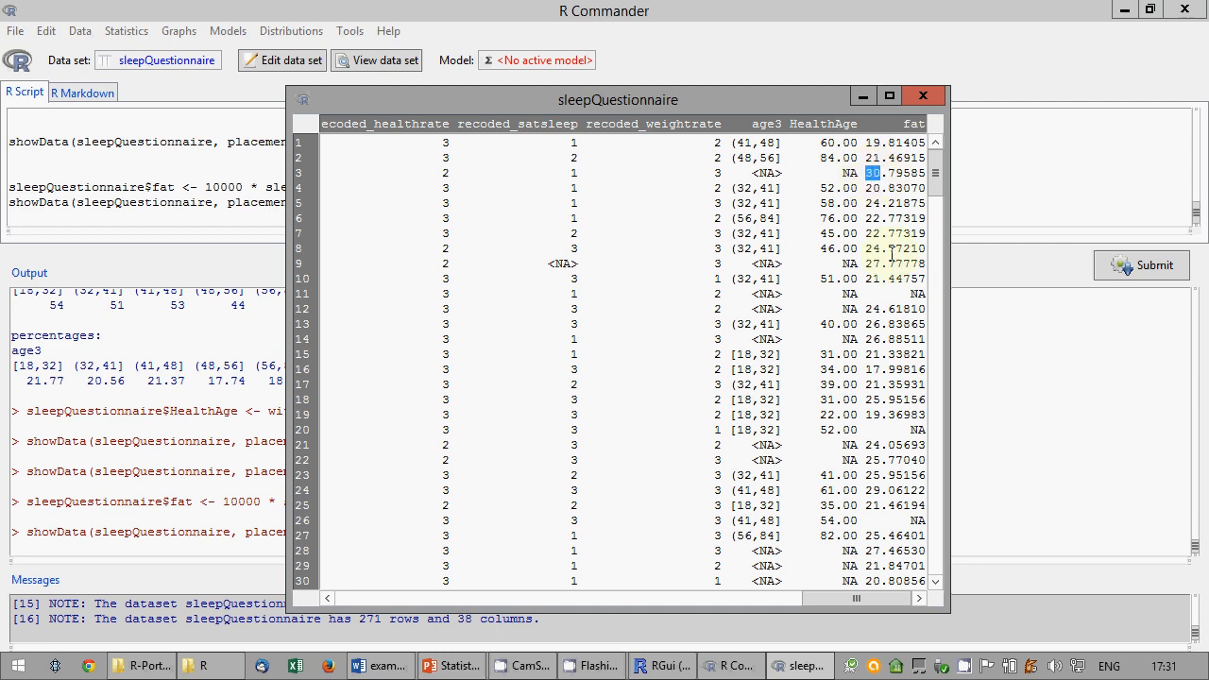
{"action": "scroll", "coordinate": [879, 284], "scroll_direction": "down", "scroll_amount": 20}
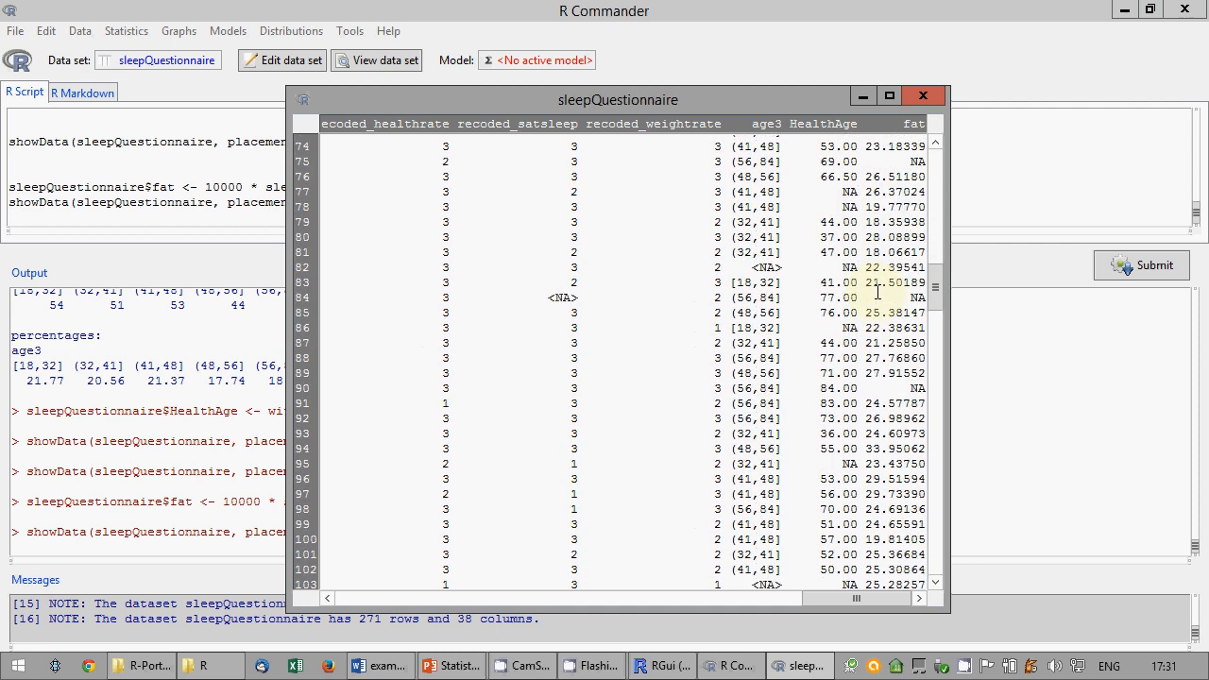
{"action": "scroll", "coordinate": [878, 293], "scroll_direction": "down", "scroll_amount": 20}
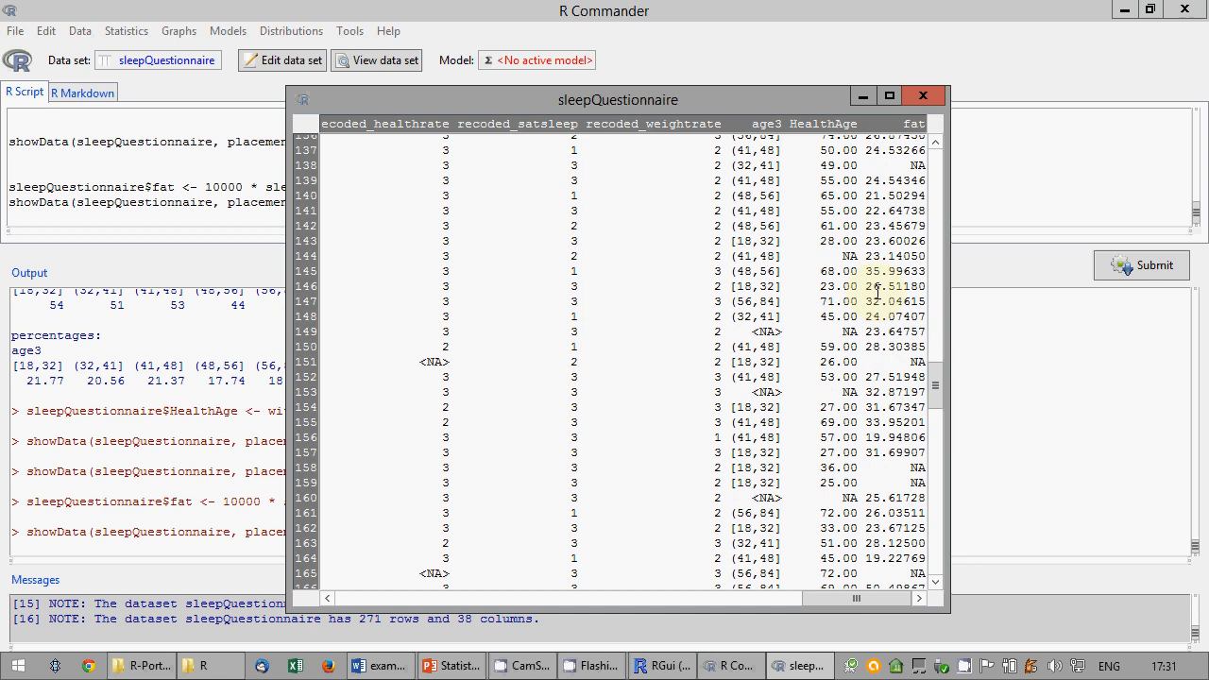
{"action": "scroll", "coordinate": [877, 293], "scroll_direction": "down", "scroll_amount": 6}
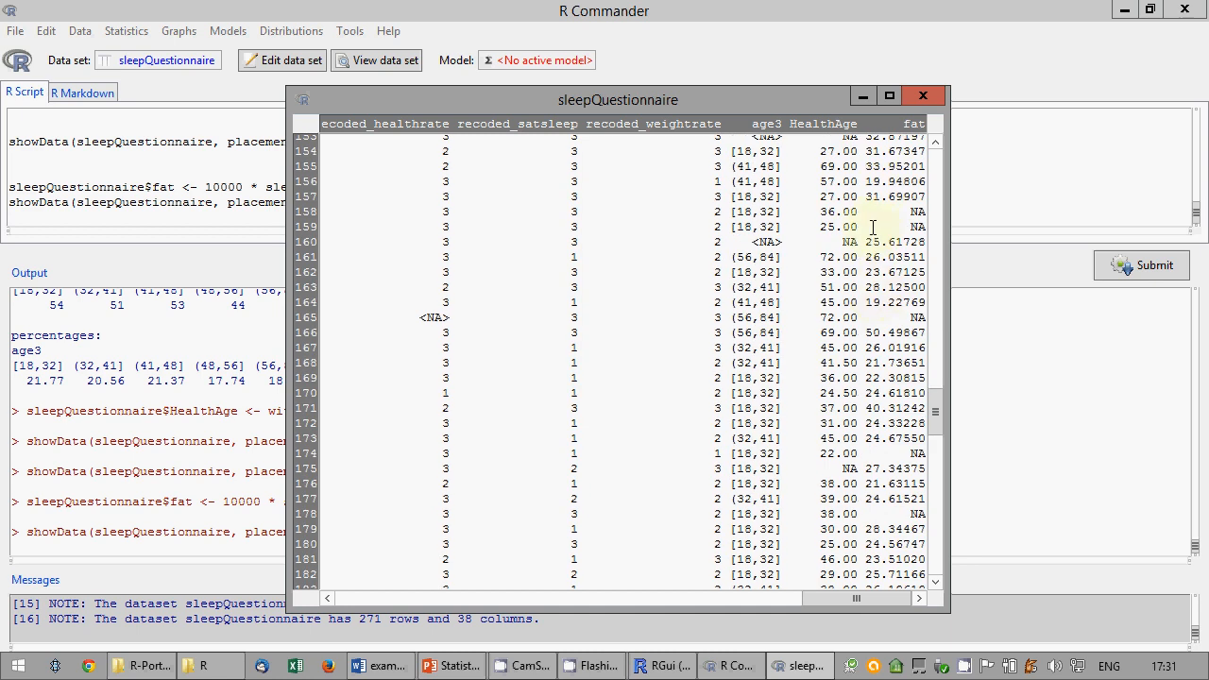
{"action": "scroll", "coordinate": [864, 293], "scroll_direction": "down", "scroll_amount": 6}
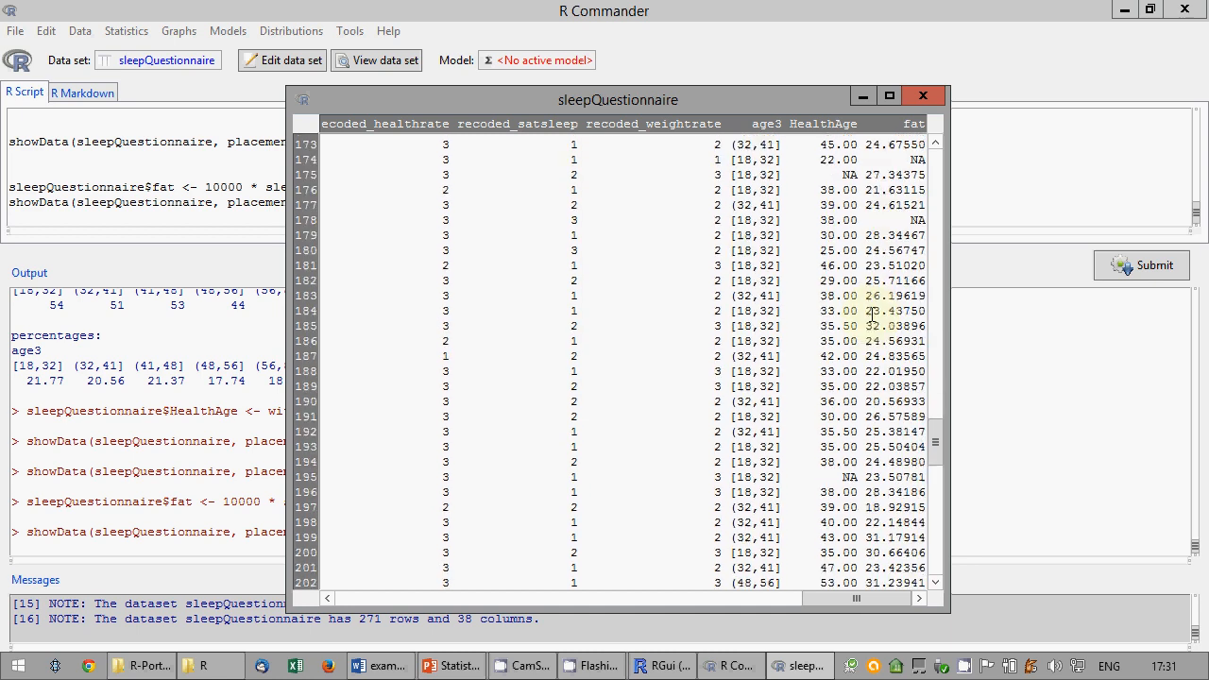
{"action": "scroll", "coordinate": [871, 318], "scroll_direction": "up", "scroll_amount": 2}
{"action": "left_click_drag", "start_coordinate": [866, 190], "coordinate": [879, 190]}
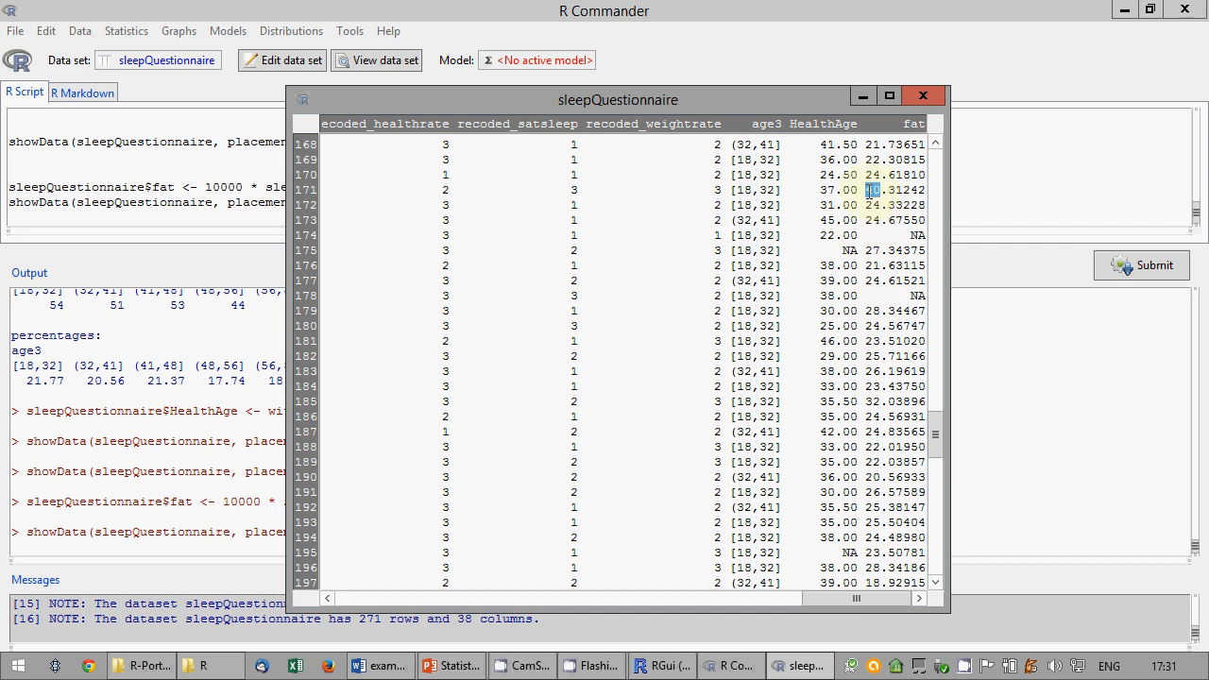
{"action": "scroll", "coordinate": [865, 312], "scroll_direction": "down", "scroll_amount": 20}
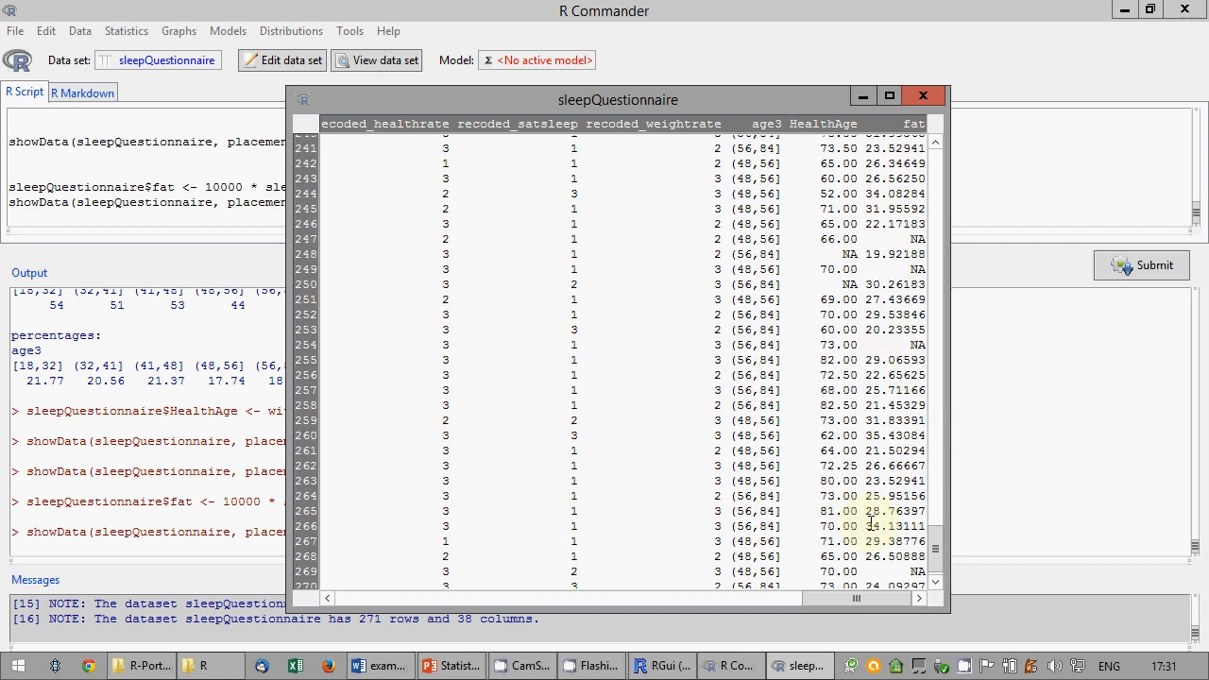
Close the data window and delete the showData line below the fat formula from the script.
{"action": "left_click", "coordinate": [921, 93]}
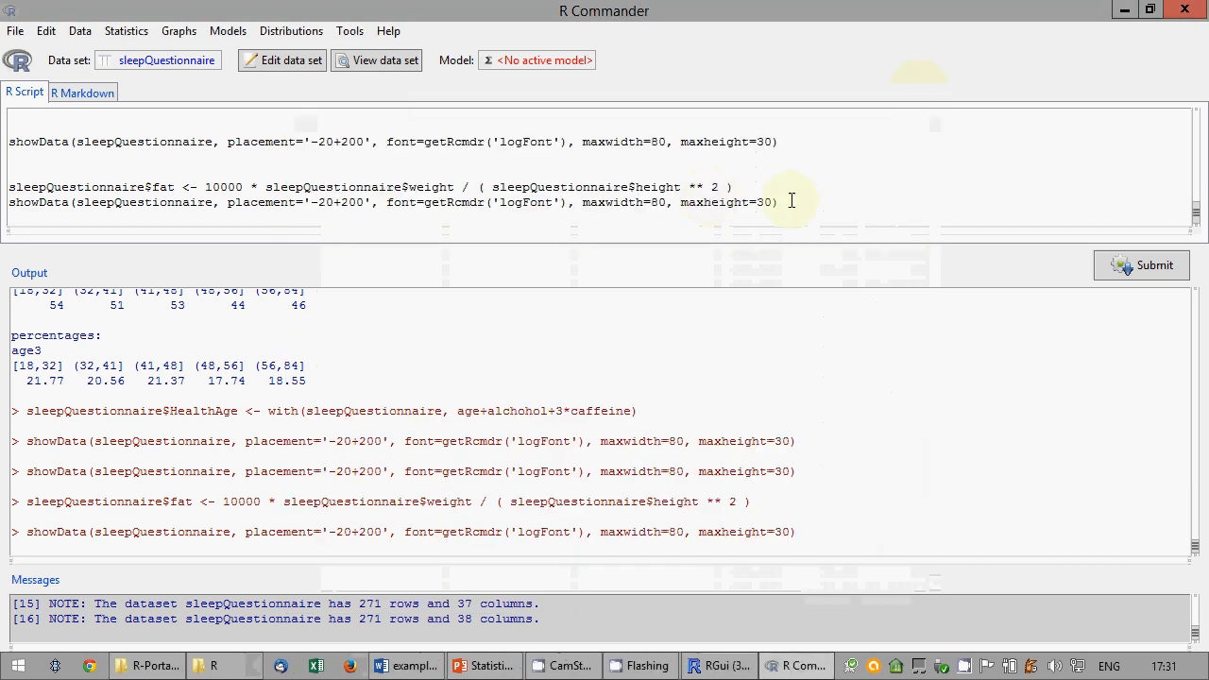
{"action": "left_click_drag", "start_coordinate": [791, 200], "coordinate": [3, 196]}
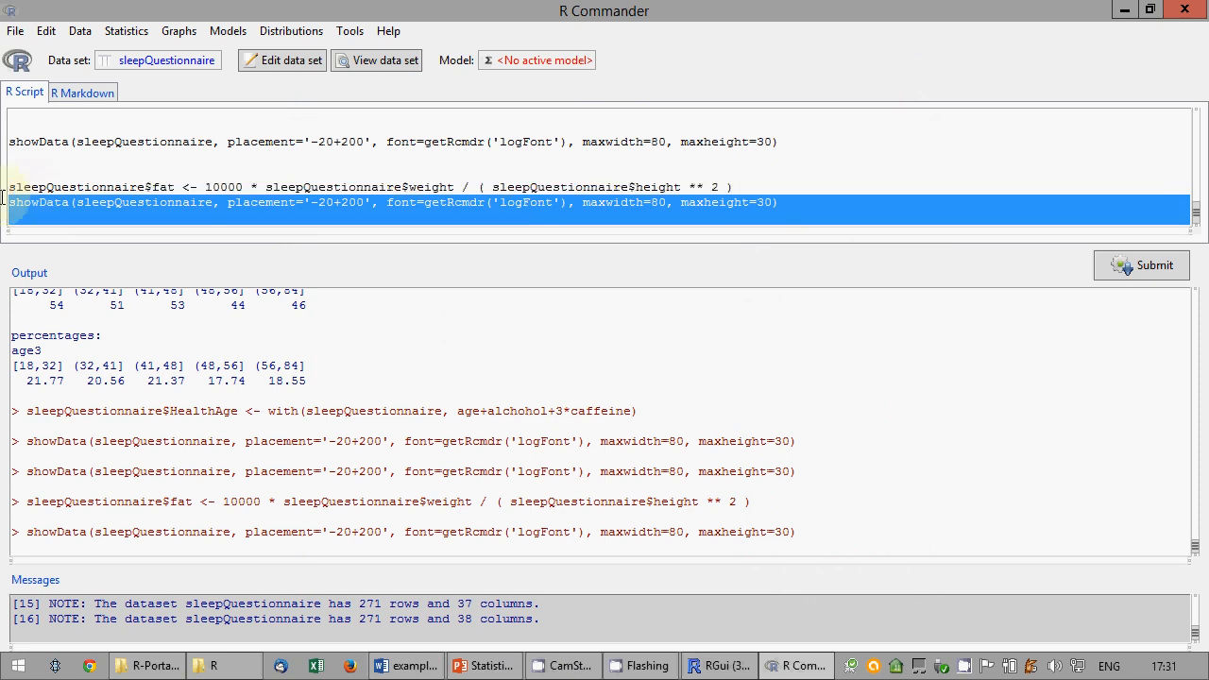
{"action": "key", "text": "Delete"}
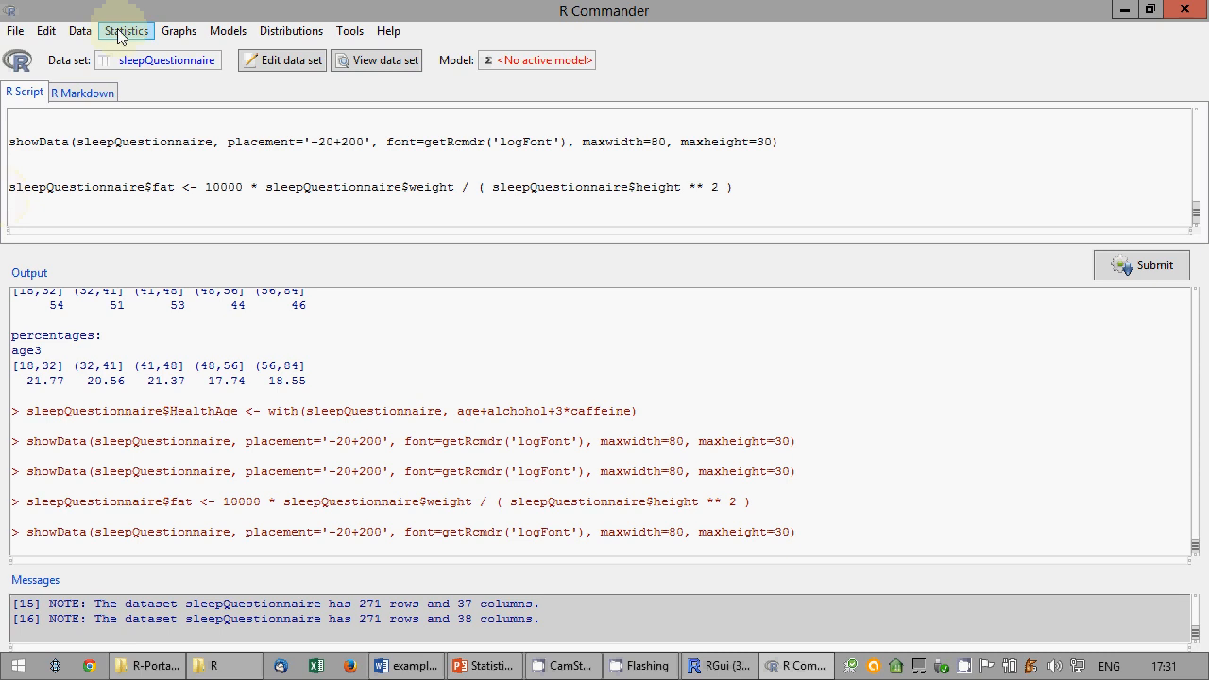
Compute a new variable fat2 in the active data set with the expression 10000*weight/(height**2).
{"action": "left_click", "coordinate": [80, 30]}
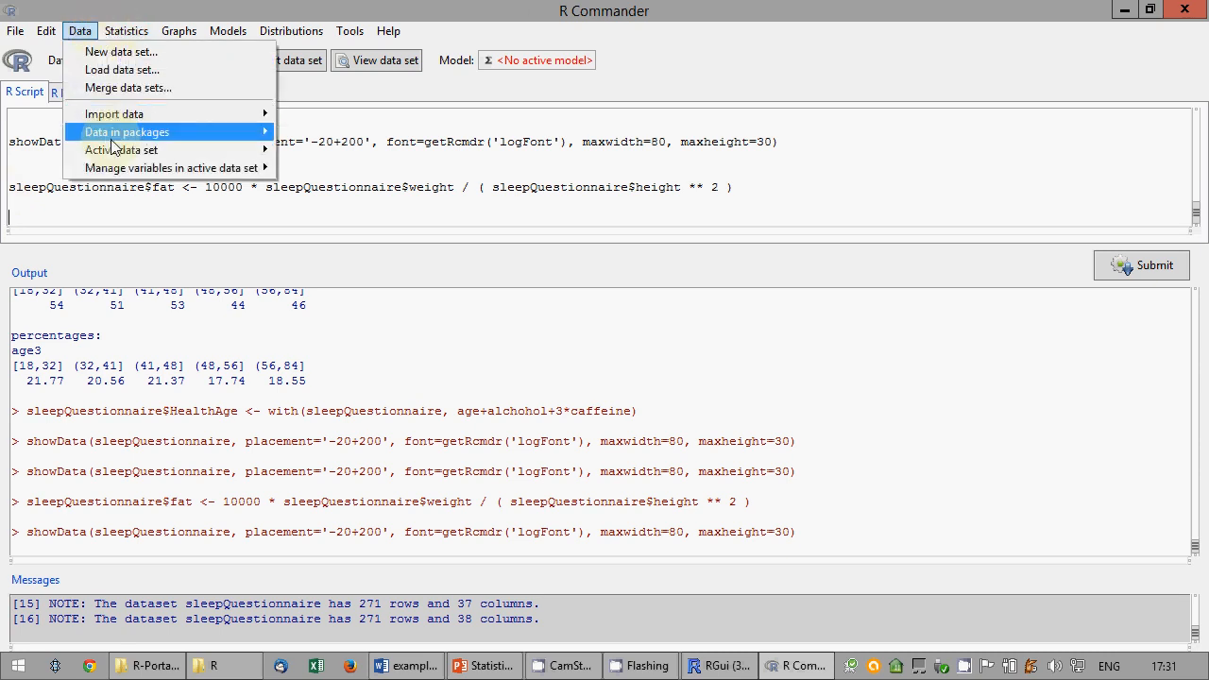
{"action": "mouse_move", "coordinate": [252, 167]}
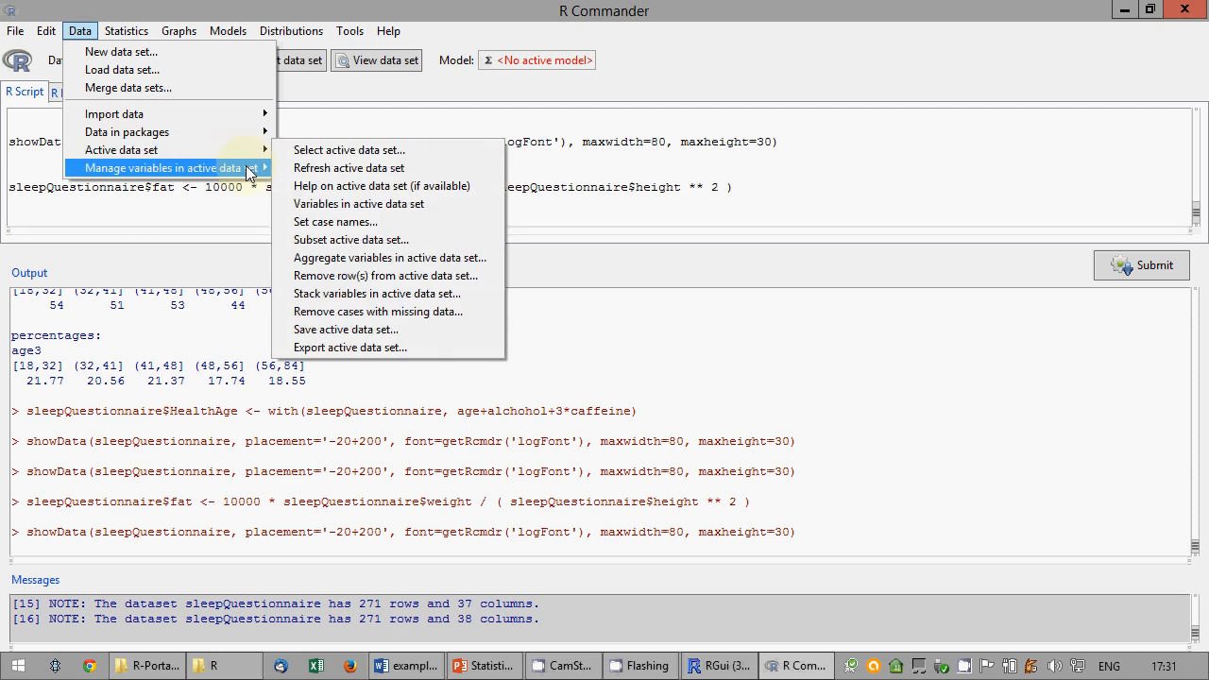
{"action": "left_click", "coordinate": [345, 187]}
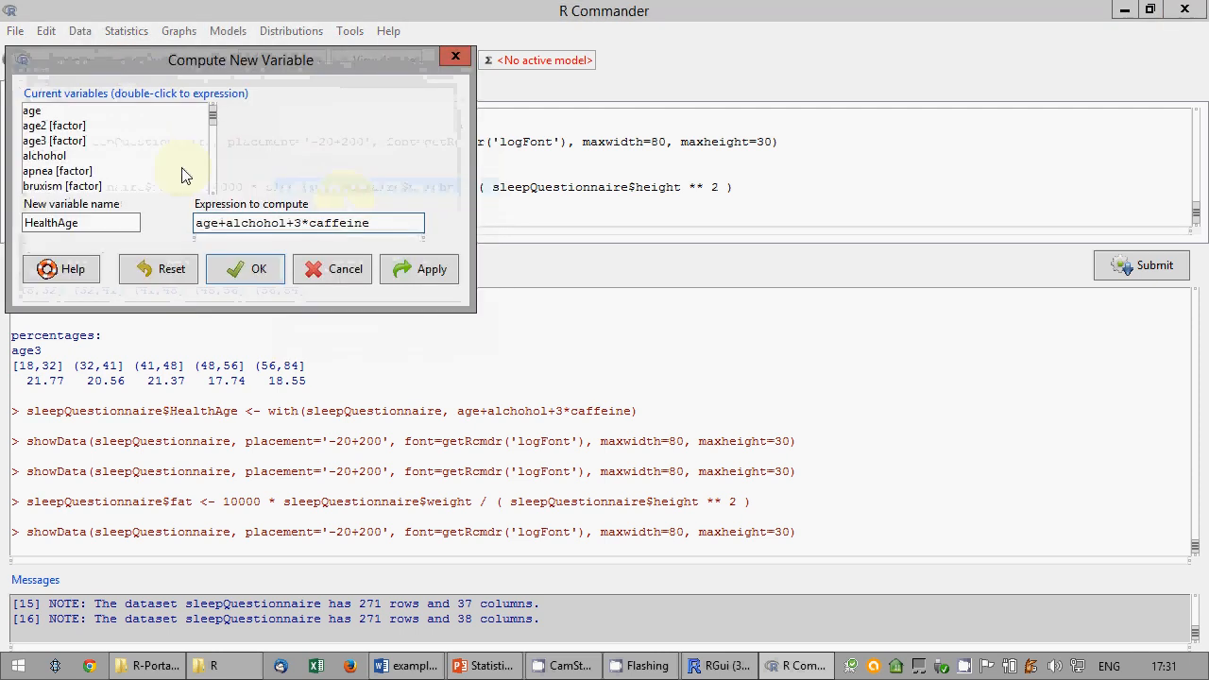
{"action": "left_click", "coordinate": [168, 269]}
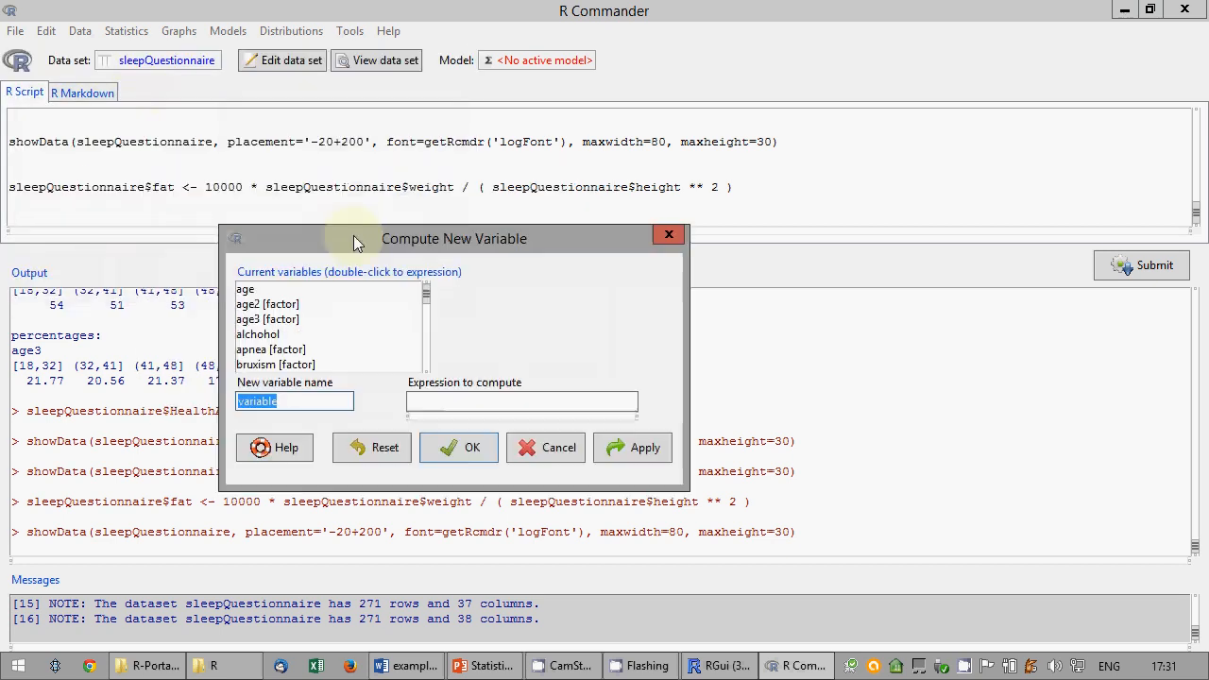
{"action": "type", "text": "fat2"}
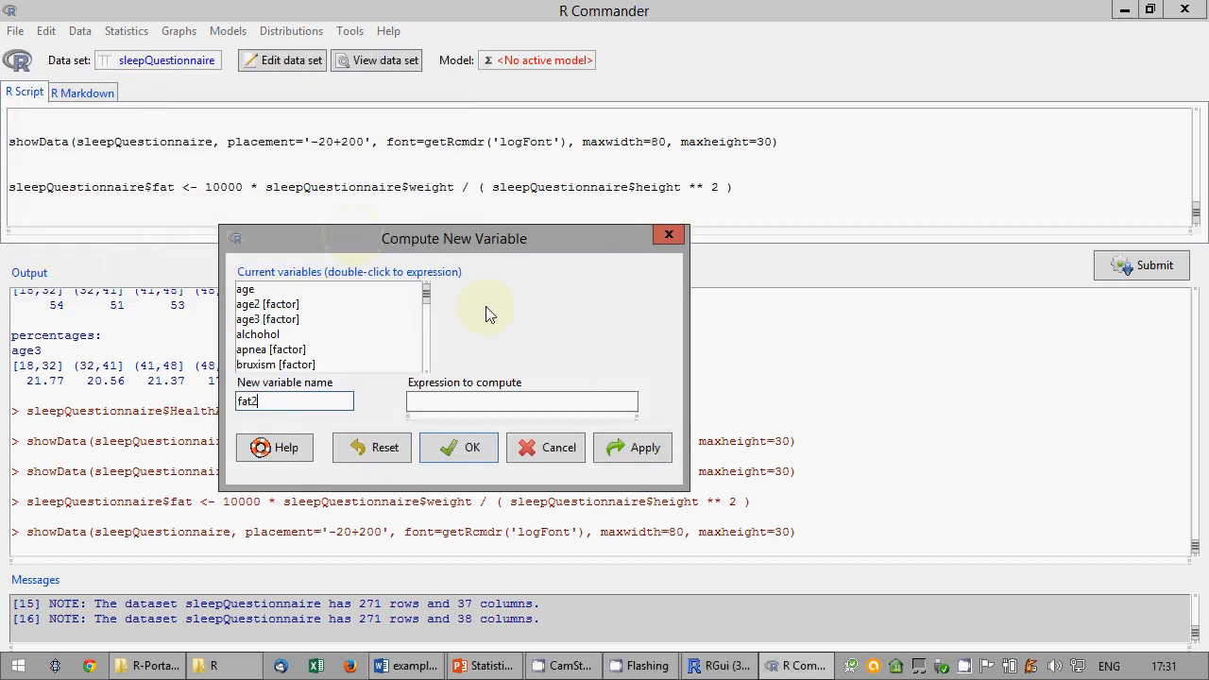
{"action": "left_click", "coordinate": [479, 404]}
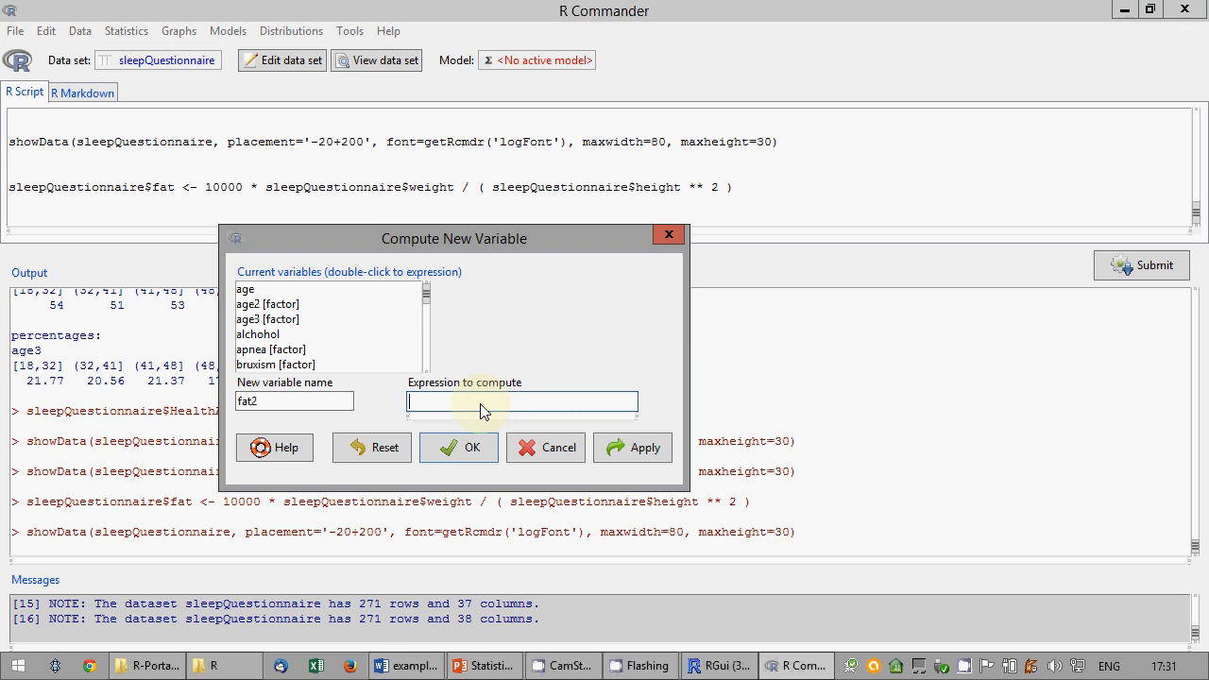
{"action": "type", "text": "10000*weight/ (height**2)"}
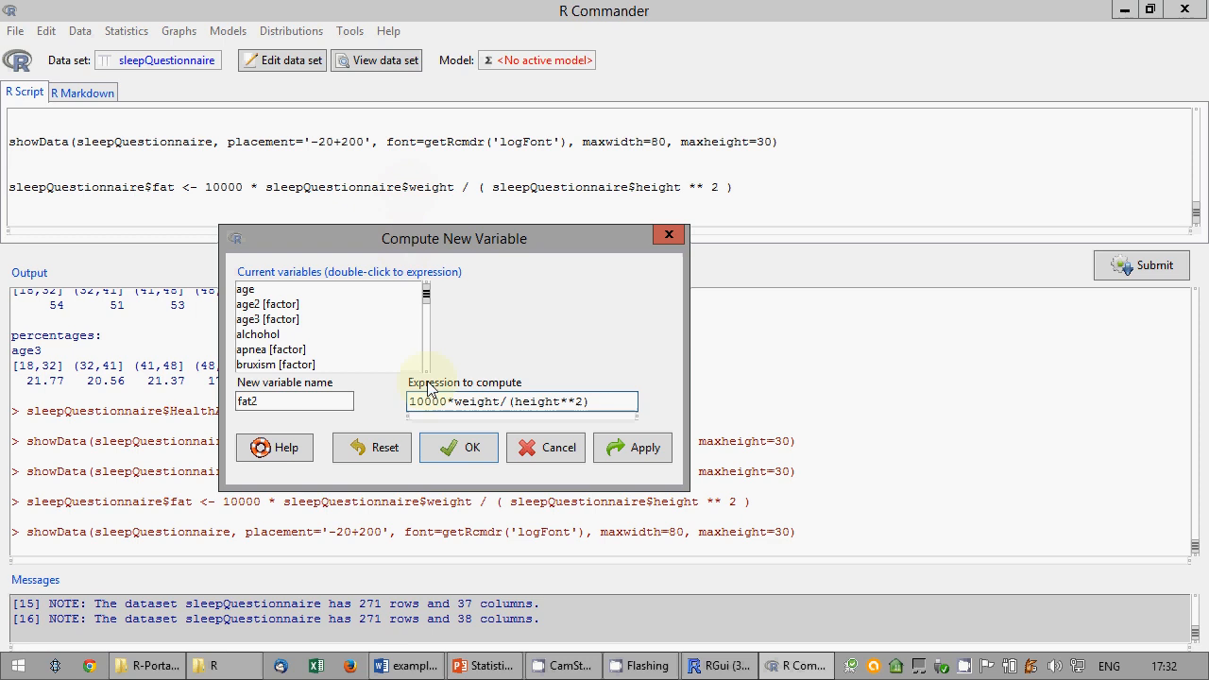
{"action": "left_click", "coordinate": [473, 451]}
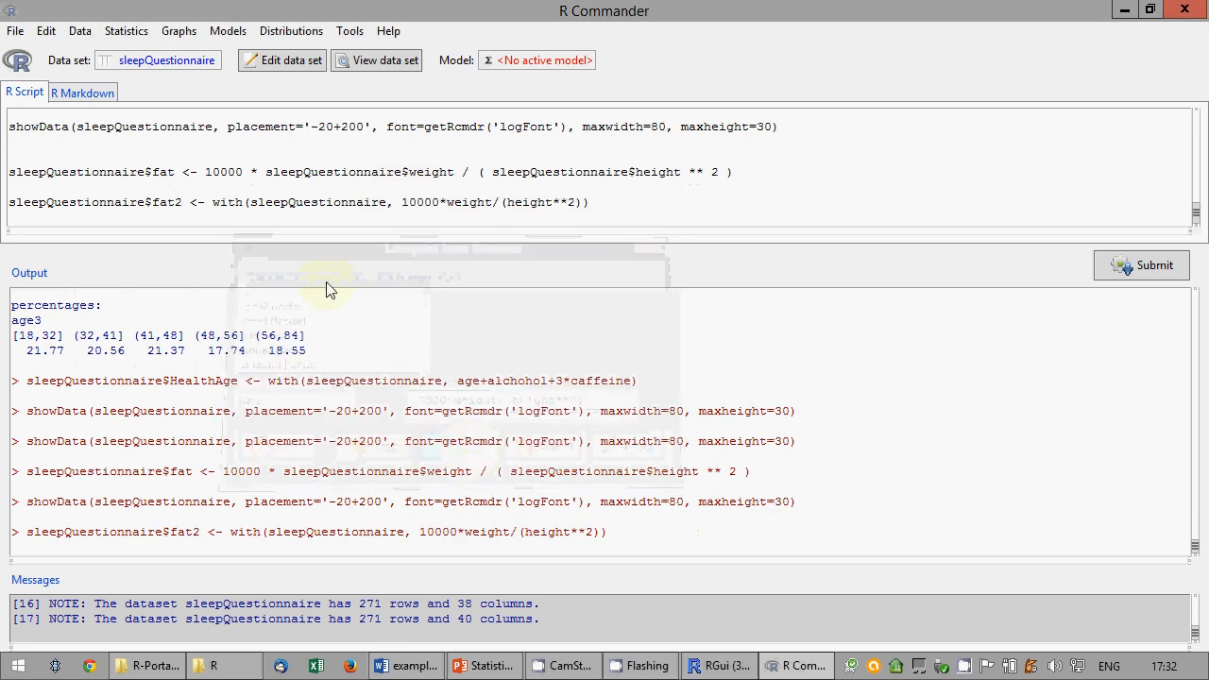
Review the generated fat2 script line, and compare the fat and fat2 columns in the sleepQuestionnaire data view.
{"action": "left_click_drag", "start_coordinate": [585, 204], "coordinate": [5, 203]}
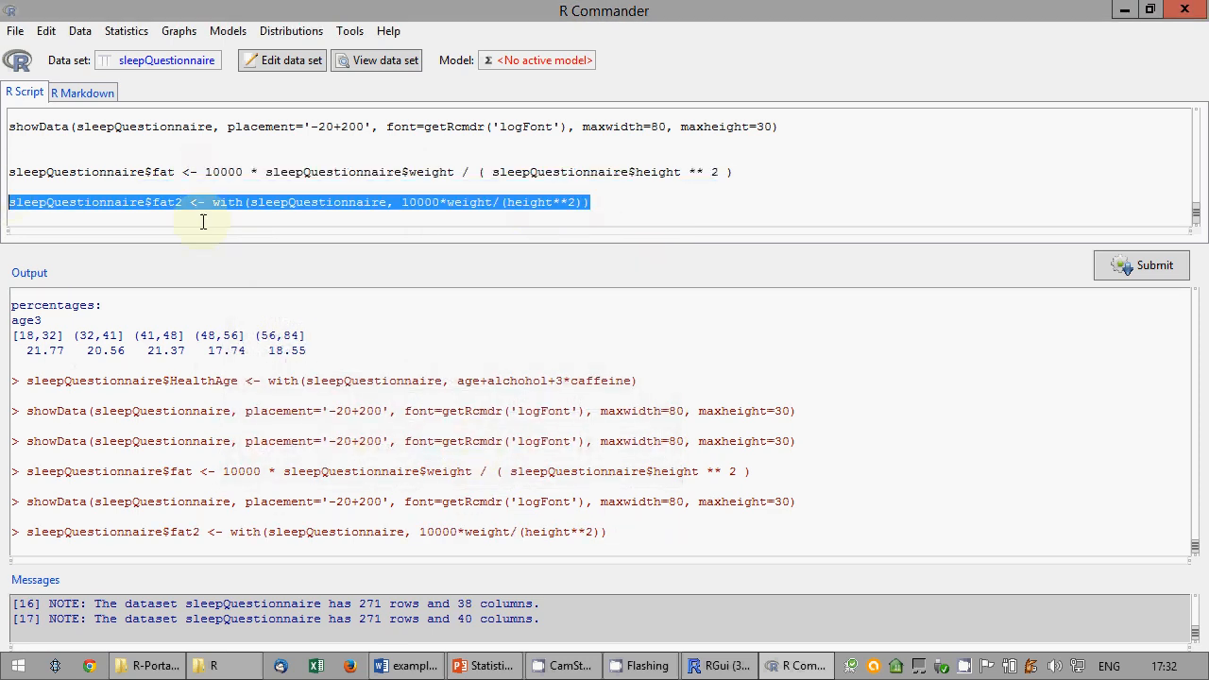
{"action": "left_click", "coordinate": [235, 213]}
{"action": "left_click_drag", "start_coordinate": [214, 202], "coordinate": [246, 209]}
{"action": "left_click", "coordinate": [281, 208]}
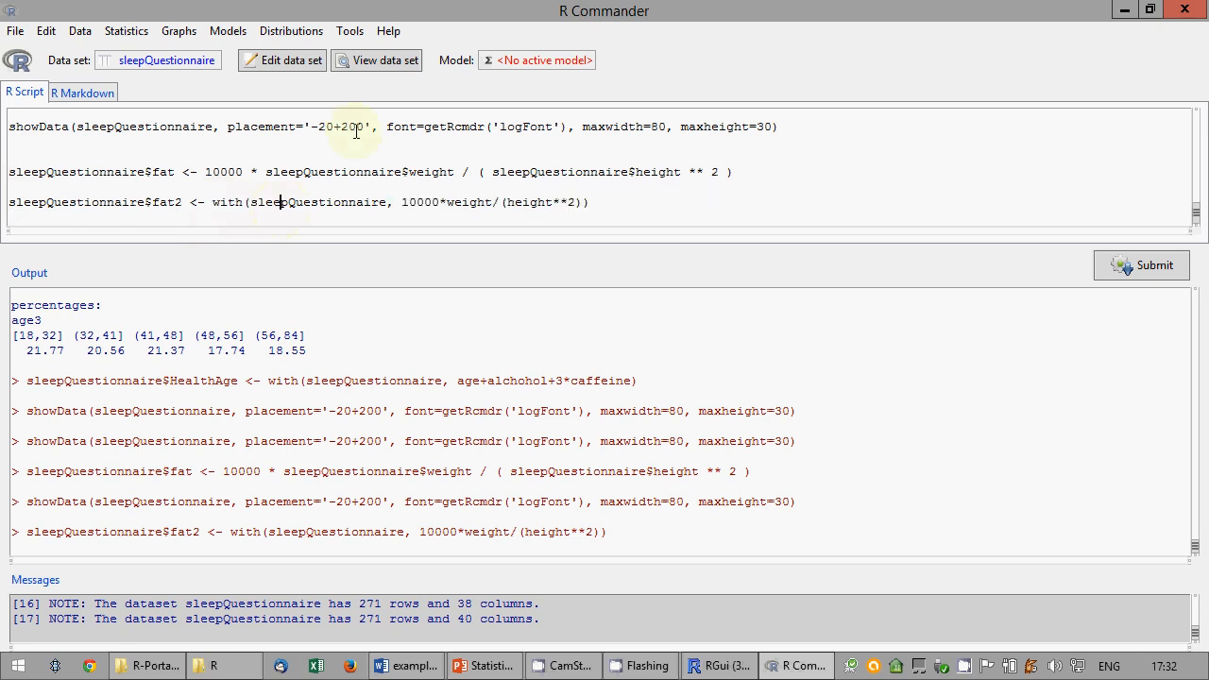
{"action": "left_click", "coordinate": [376, 60]}
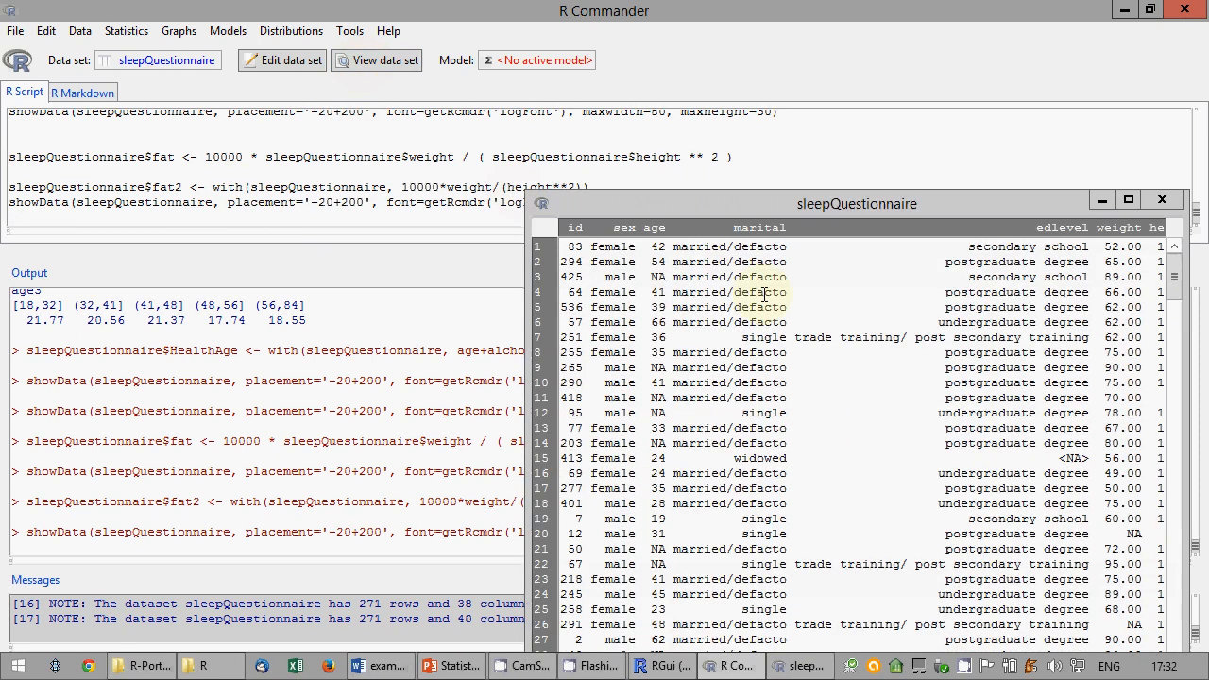
{"action": "left_click_drag", "start_coordinate": [737, 207], "coordinate": [452, 115]}
{"action": "left_click_drag", "start_coordinate": [379, 612], "coordinate": [930, 595]}
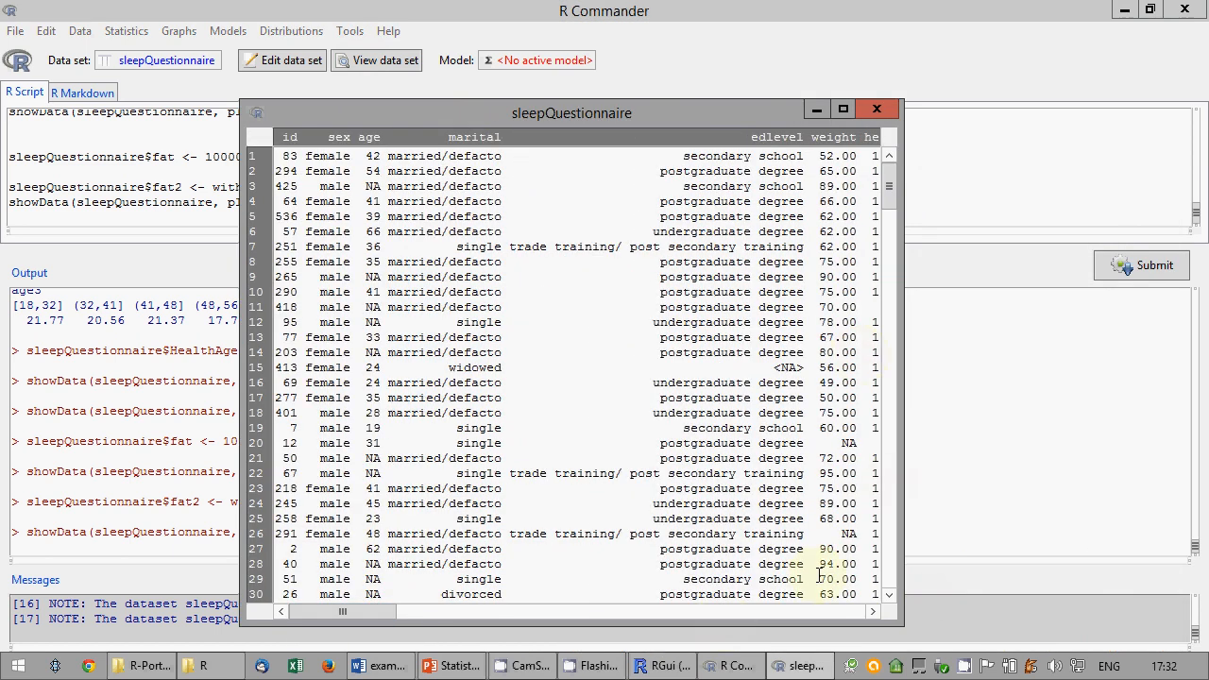
{"action": "mouse_move", "coordinate": [364, 612]}
{"action": "left_mouse_down"}
{"action": "mouse_move", "coordinate": [565, 620]}
{"action": "mouse_move", "coordinate": [890, 592]}
{"action": "mouse_move", "coordinate": [892, 581]}
{"action": "left_mouse_up"}
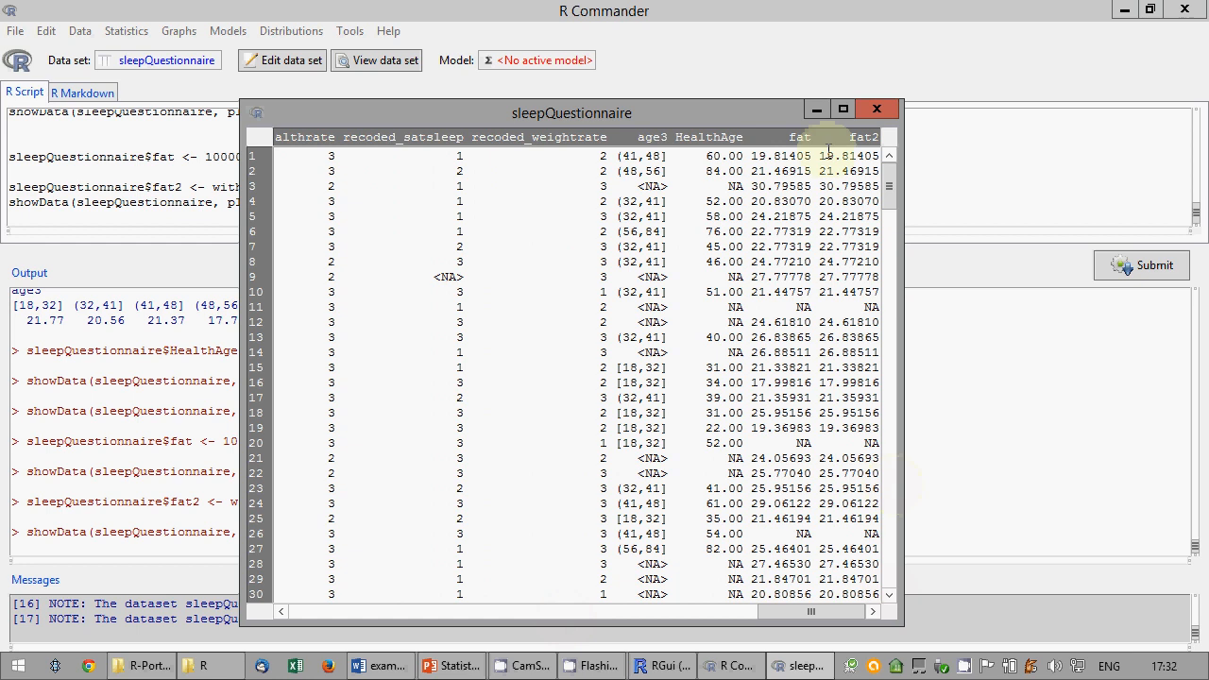
Close the data view and remove the showData line below the fat2 command from the script.
{"action": "left_click", "coordinate": [875, 109]}
{"action": "left_click_drag", "start_coordinate": [789, 203], "coordinate": [11, 202]}
{"action": "key", "text": "Delete"}
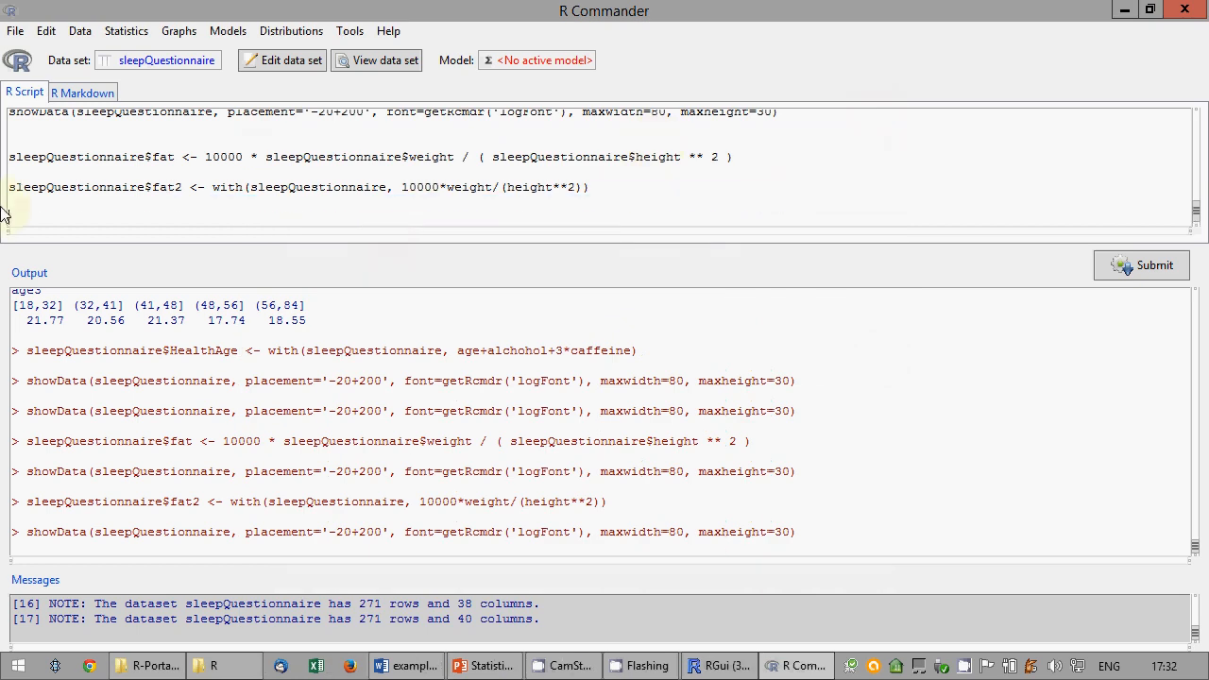
Switch to PowerPoint and present slide 45, "Computing (line command)", full screen.
{"action": "left_click", "coordinate": [479, 667]}
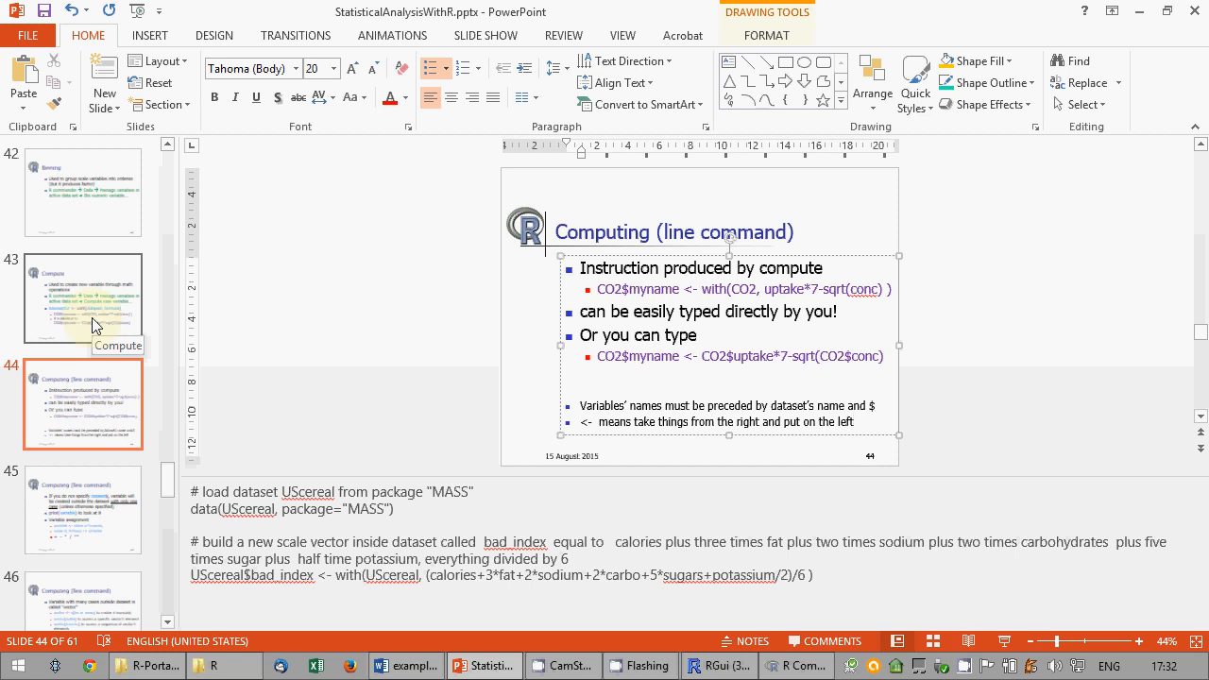
{"action": "left_click", "coordinate": [80, 486]}
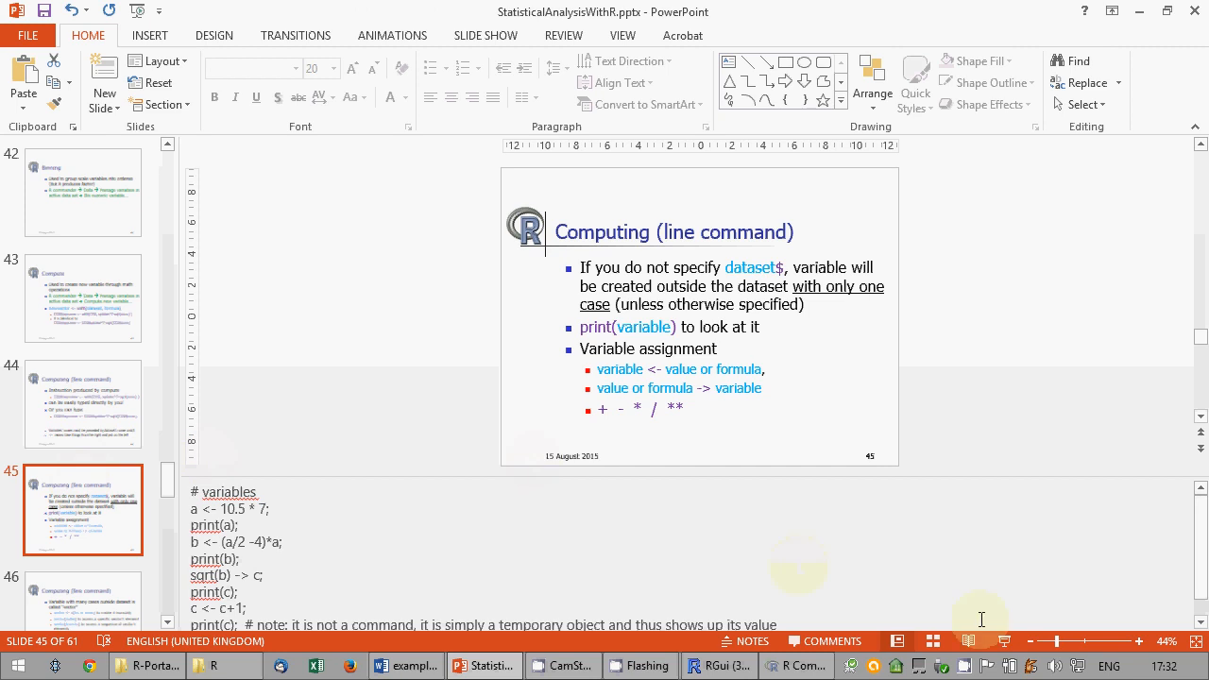
{"action": "left_click", "coordinate": [1005, 641]}
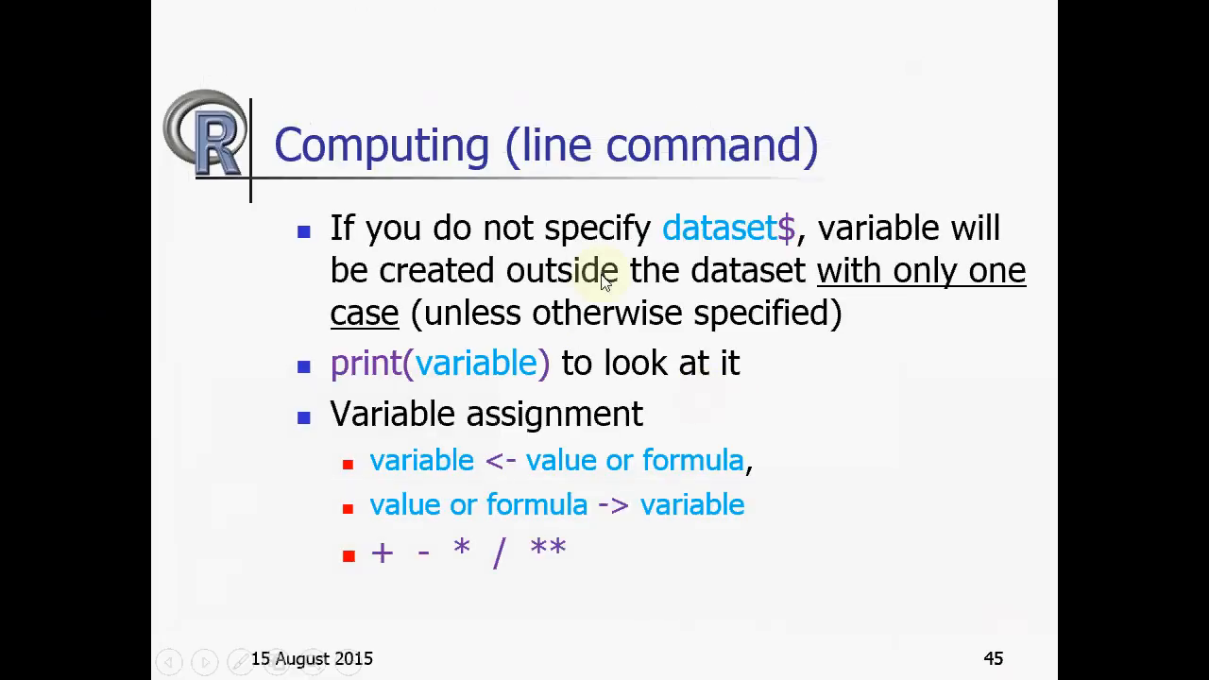